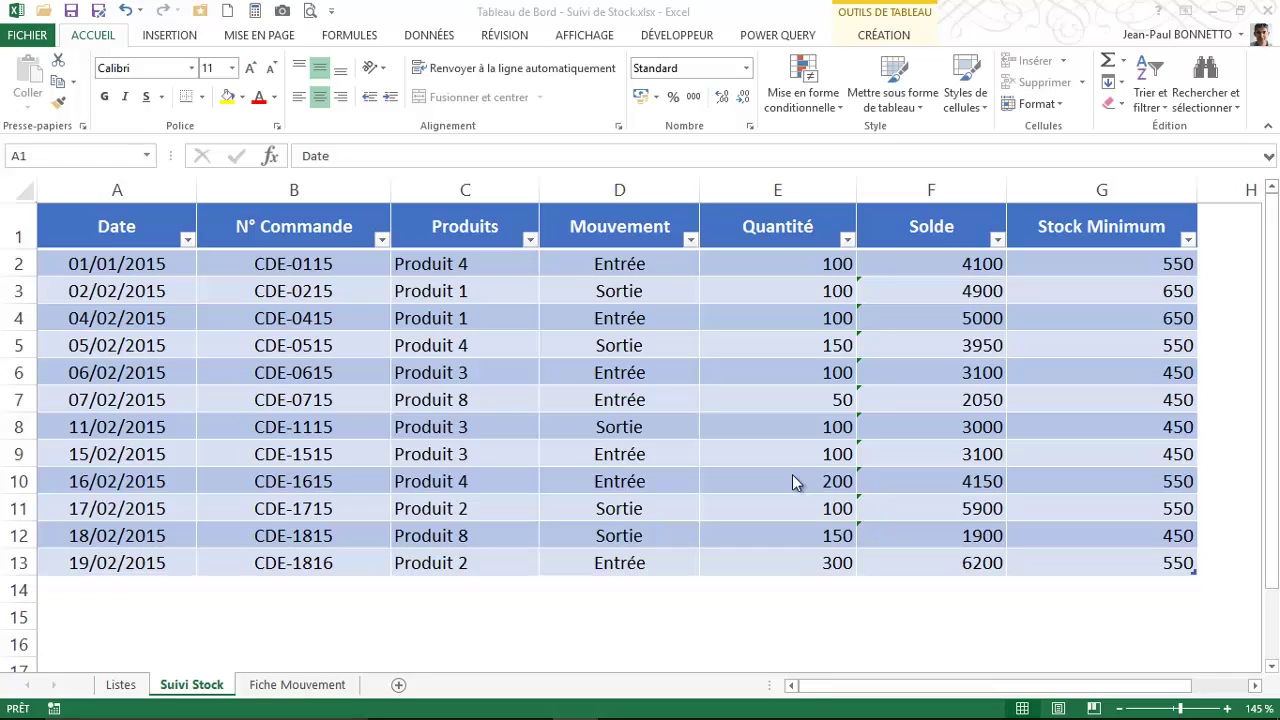
# Examine the Date and N° Commande columns of the stock movement table on the Suivi Stock sheet.
pyautogui.click(390, 305)
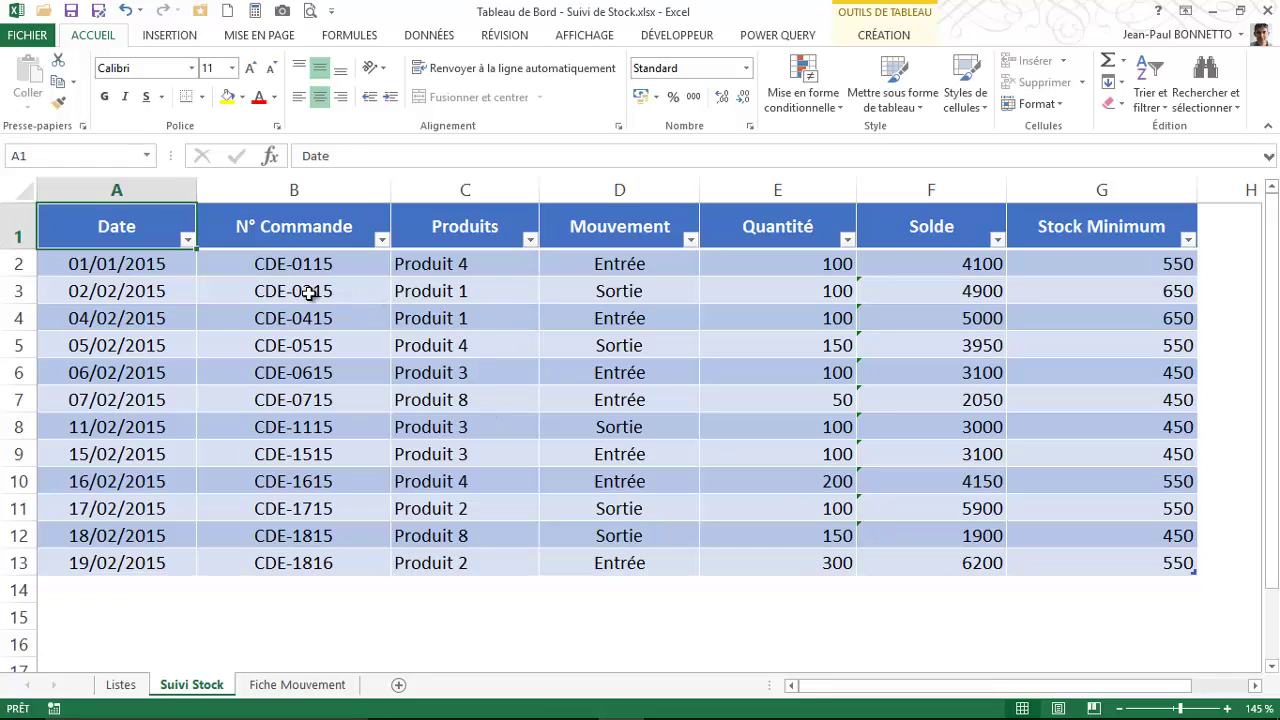
pyautogui.click(306, 291)
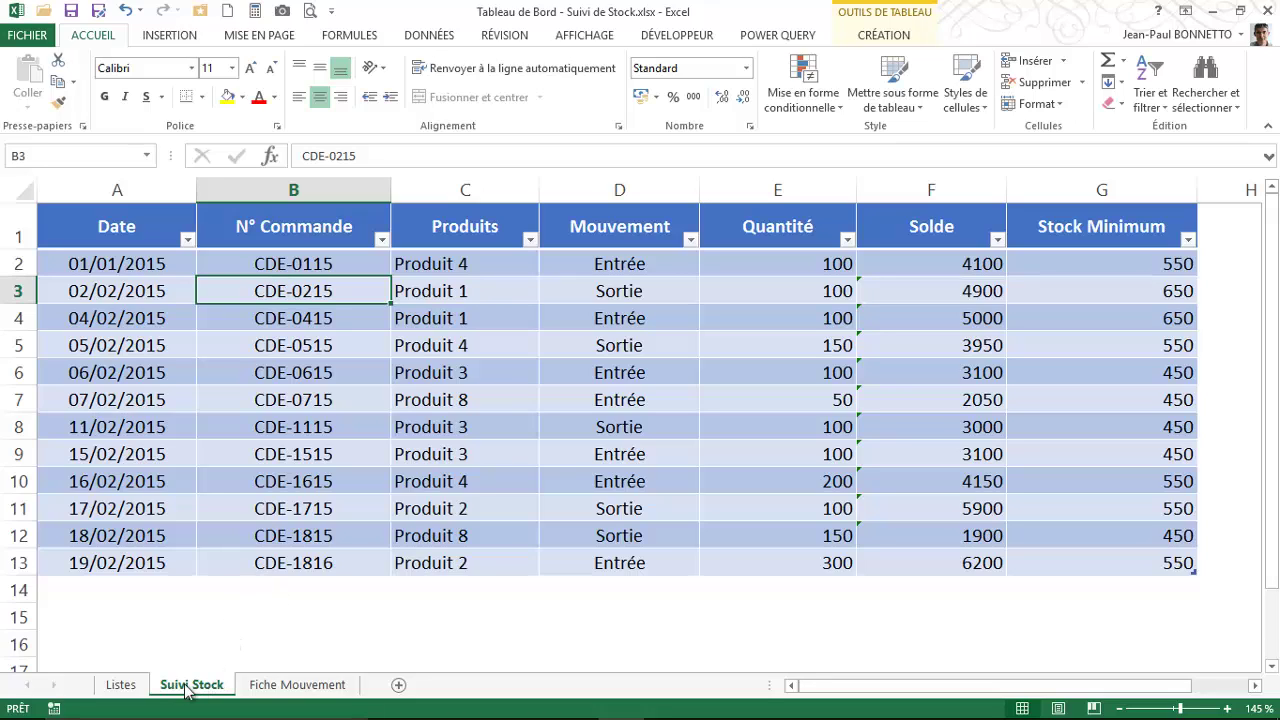
pyautogui.click(135, 262)
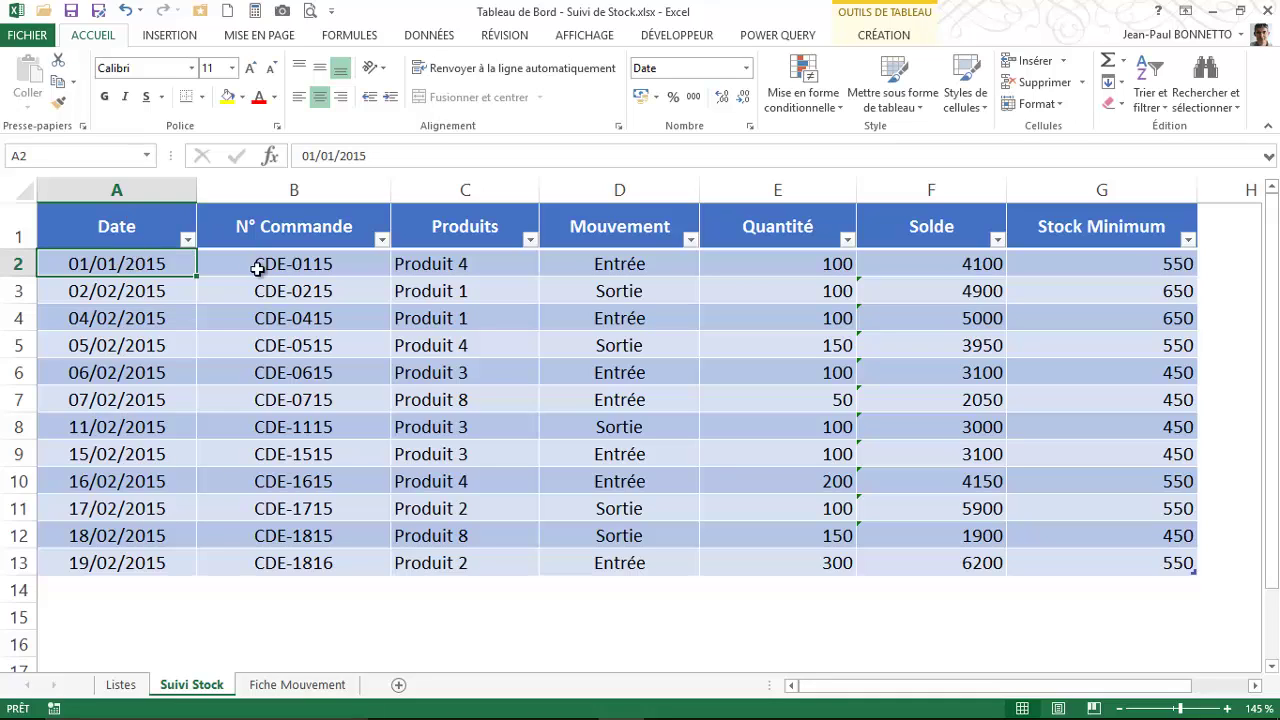
pyautogui.click(134, 289)
pyautogui.click(138, 320)
pyautogui.click(120, 222)
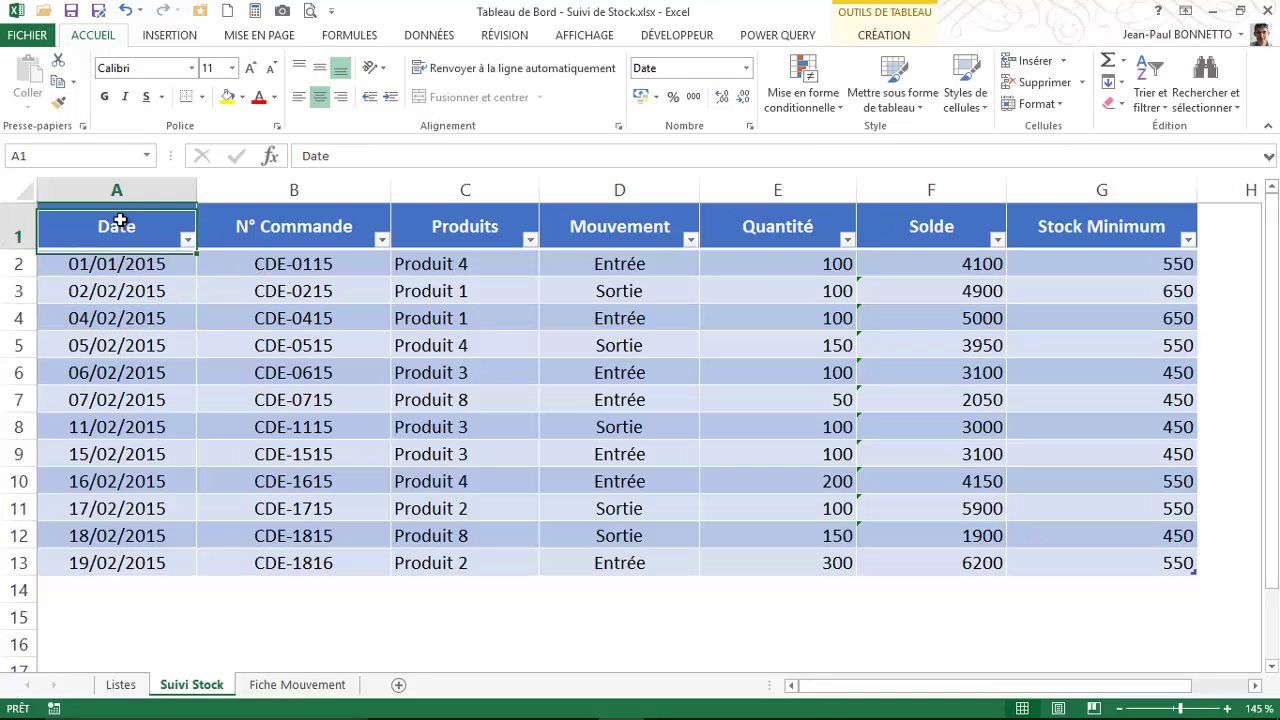
pyautogui.click(290, 228)
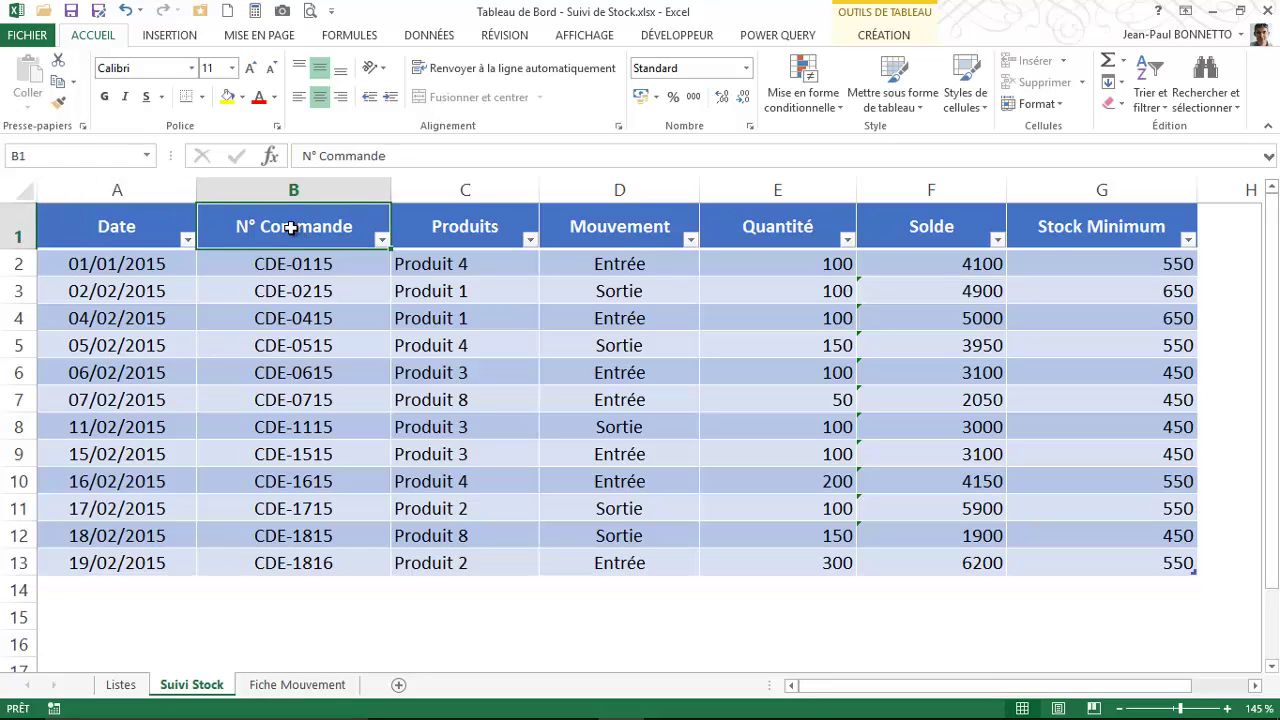
pyautogui.click(296, 290)
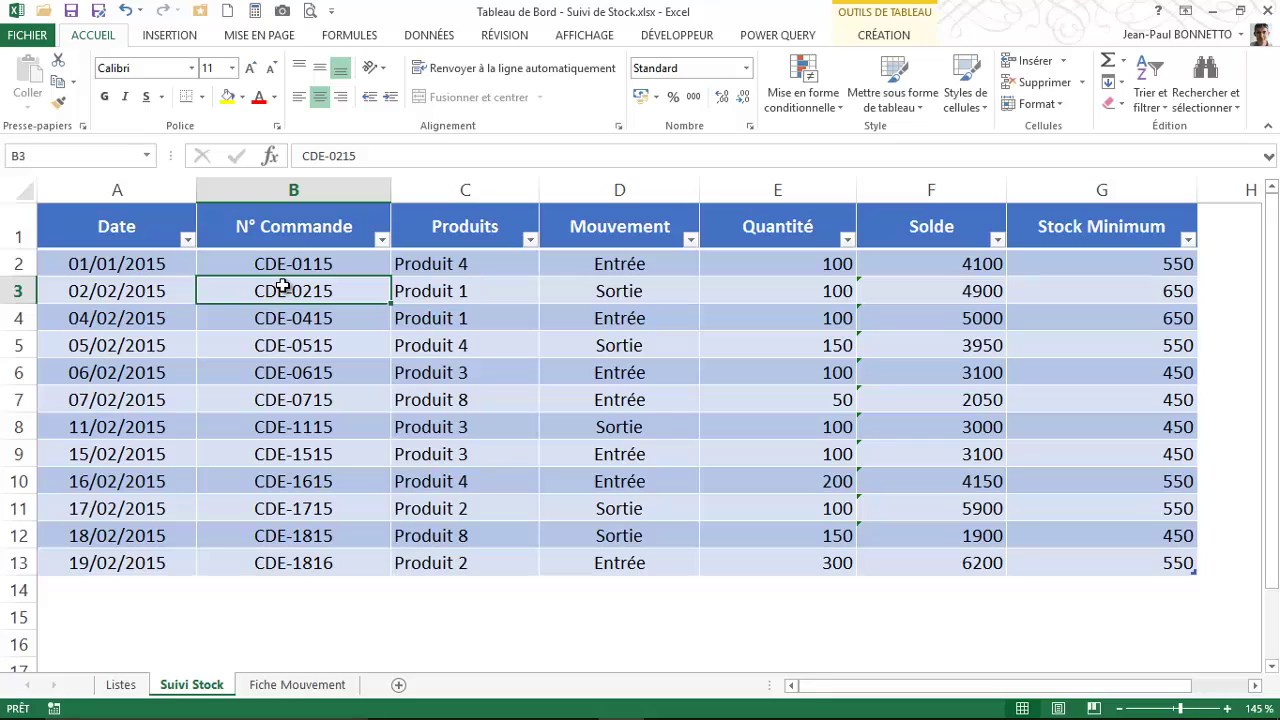
# Examine the Produits column and the product choices offered by the validation lists in cells C4 and C3.
pyautogui.click(452, 262)
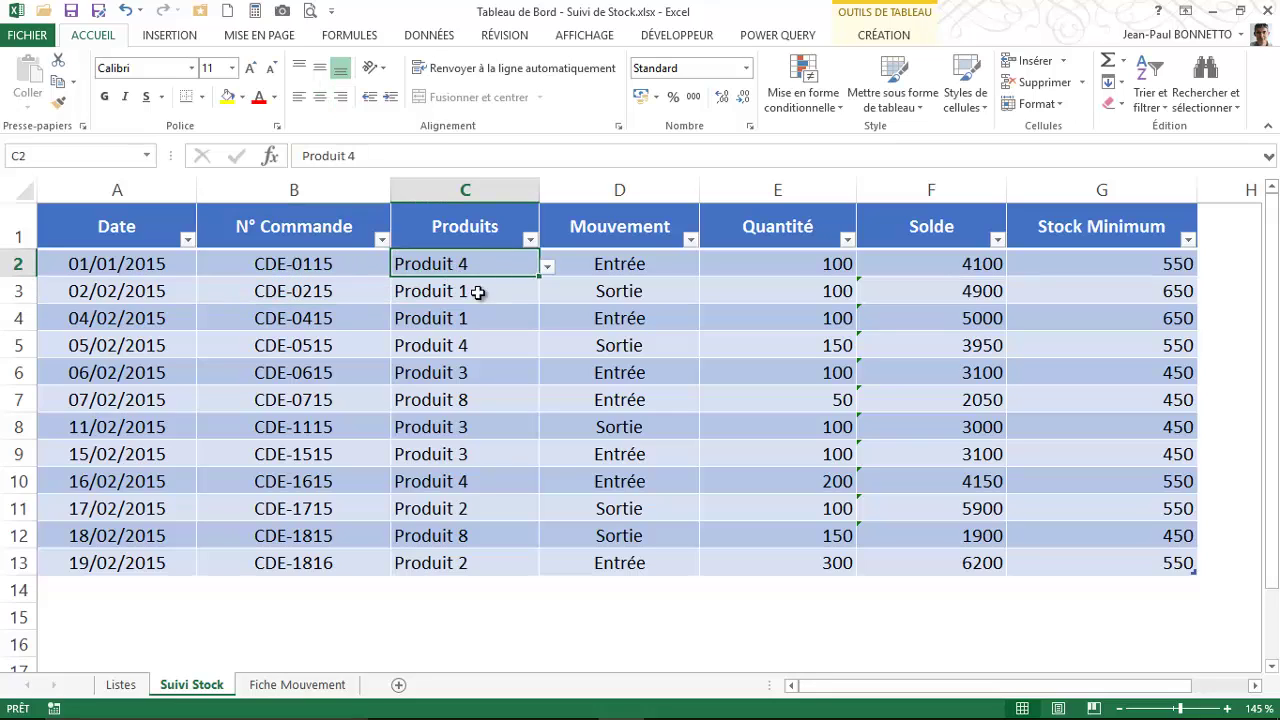
pyautogui.click(499, 318)
pyautogui.click(547, 321)
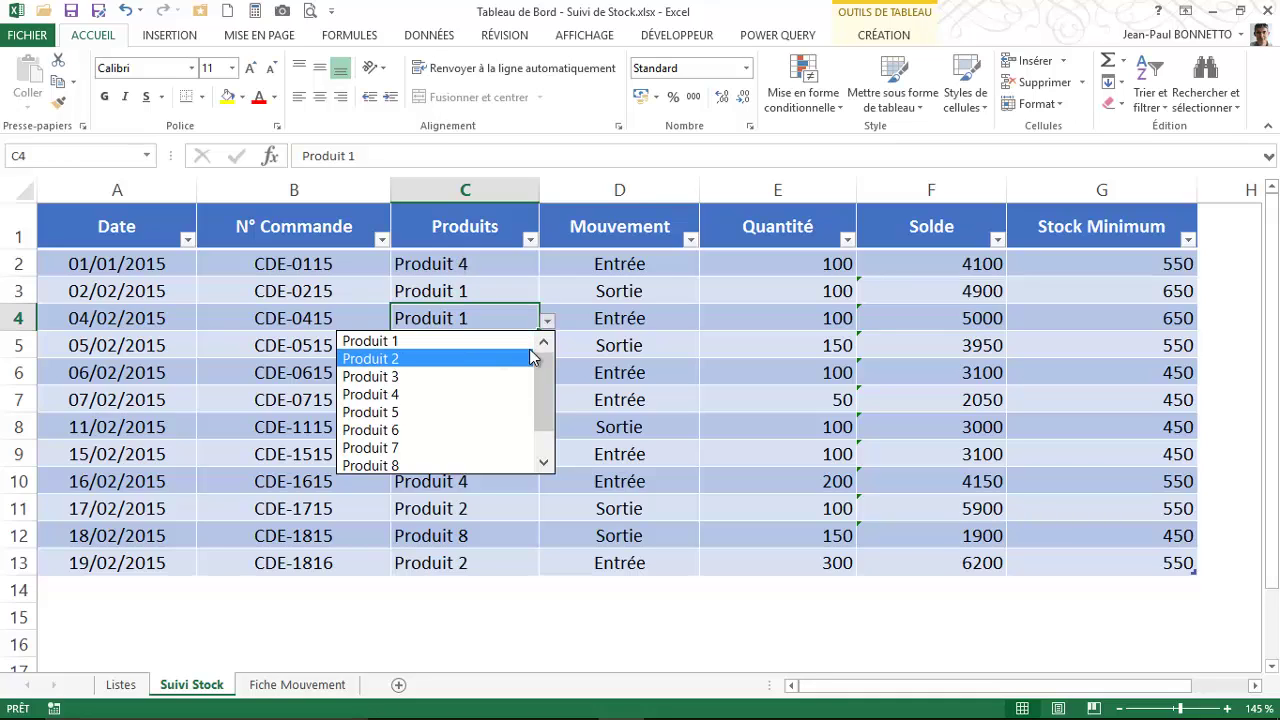
pyautogui.click(553, 372)
pyautogui.click(545, 321)
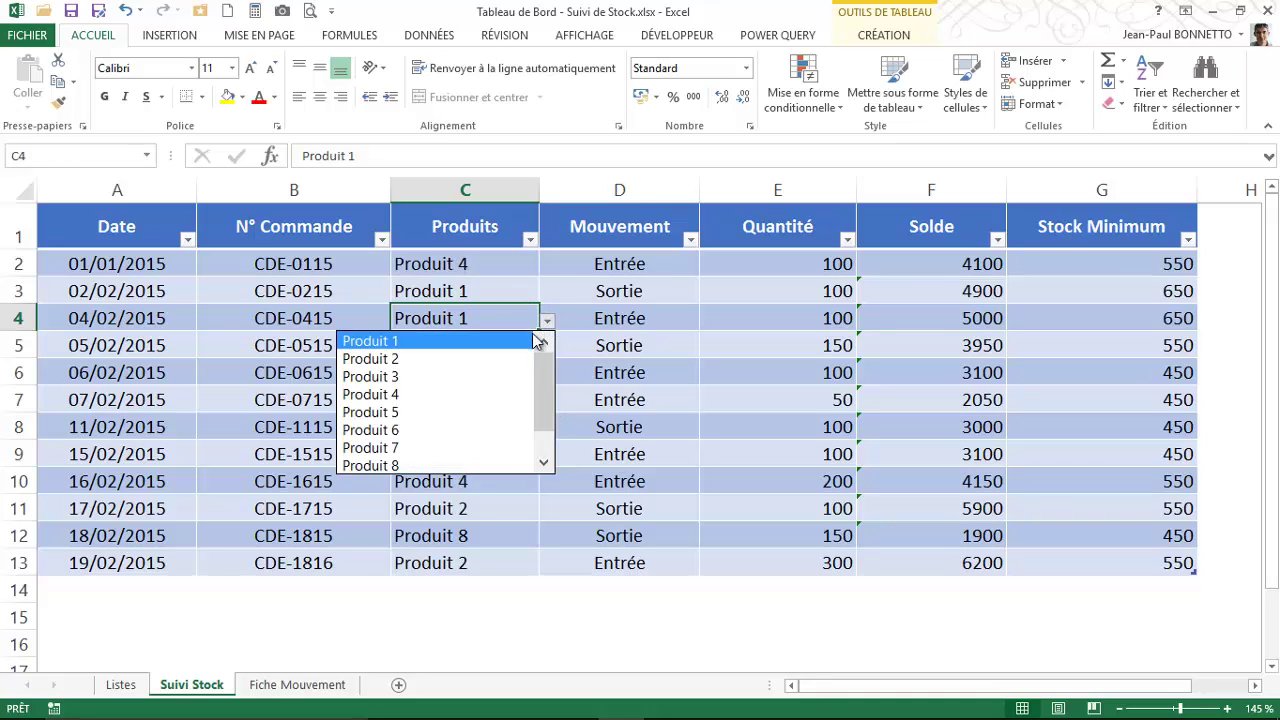
pyautogui.moveTo(544, 372)
pyautogui.mouseDown()
pyautogui.moveTo(548, 411)
pyautogui.moveTo(543, 346)
pyautogui.moveTo(548, 394)
pyautogui.moveTo(546, 356)
pyautogui.mouseUp()
pyautogui.click(449, 283)
pyautogui.click(451, 289)
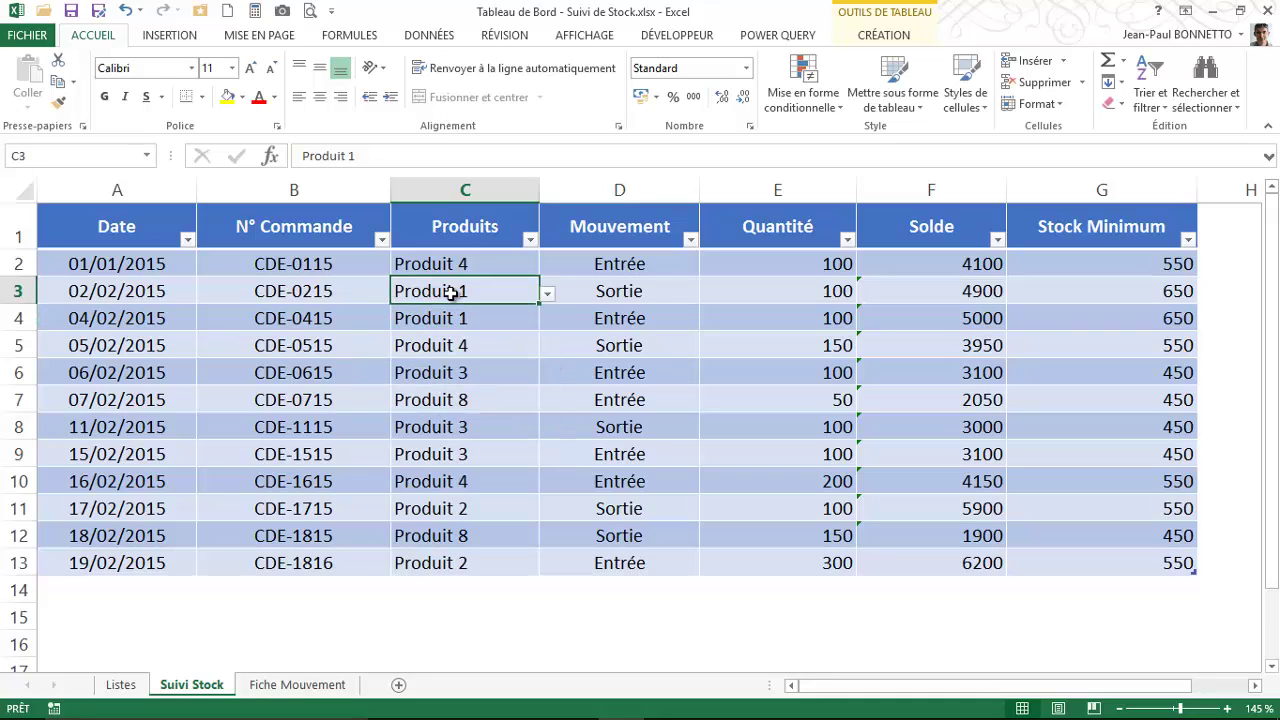
pyautogui.click(548, 294)
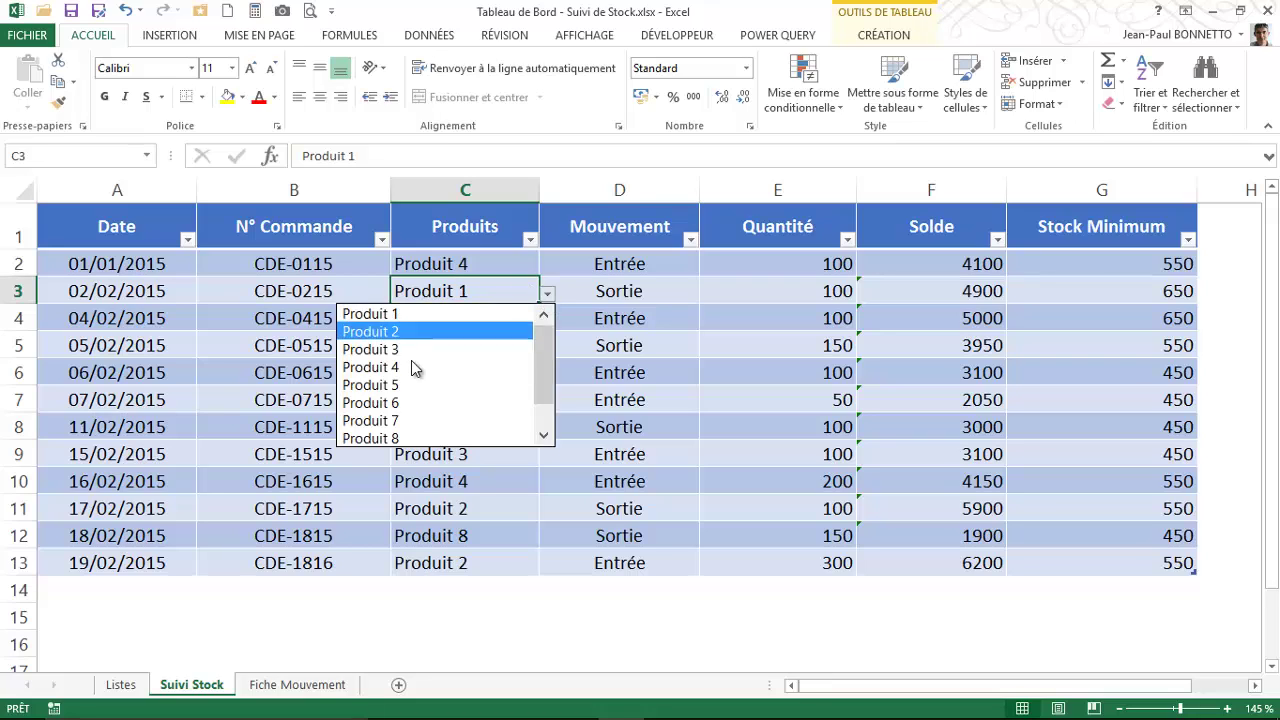
pyautogui.click(449, 281)
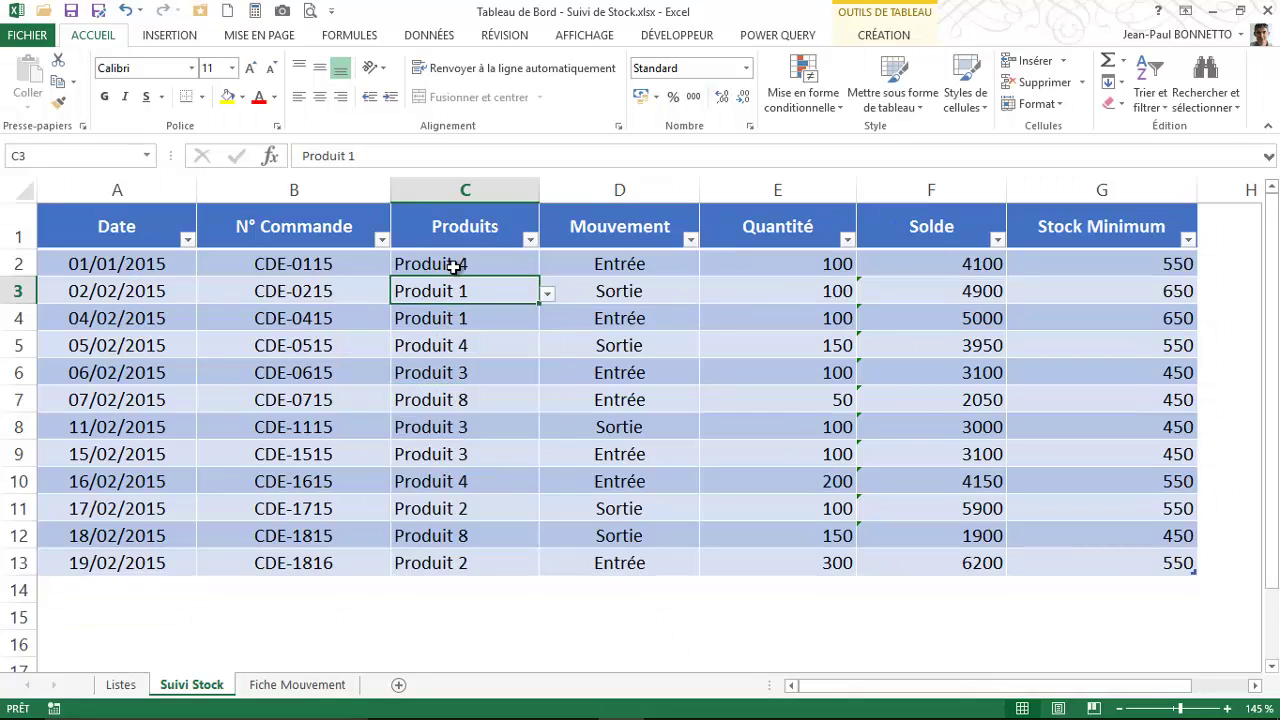
pyautogui.click(451, 263)
# Check the movement choices offered by the validation list in cell D3 of the Mouvement column.
pyautogui.click(614, 264)
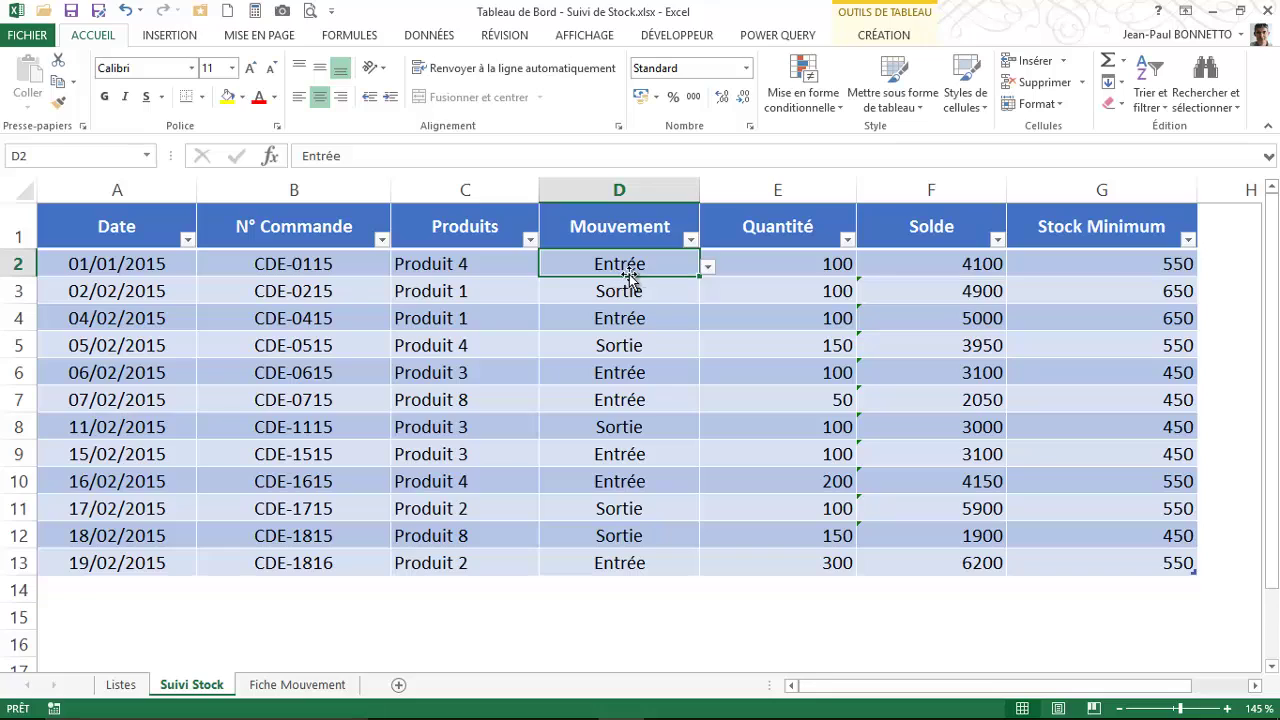
pyautogui.click(621, 291)
pyautogui.click(708, 294)
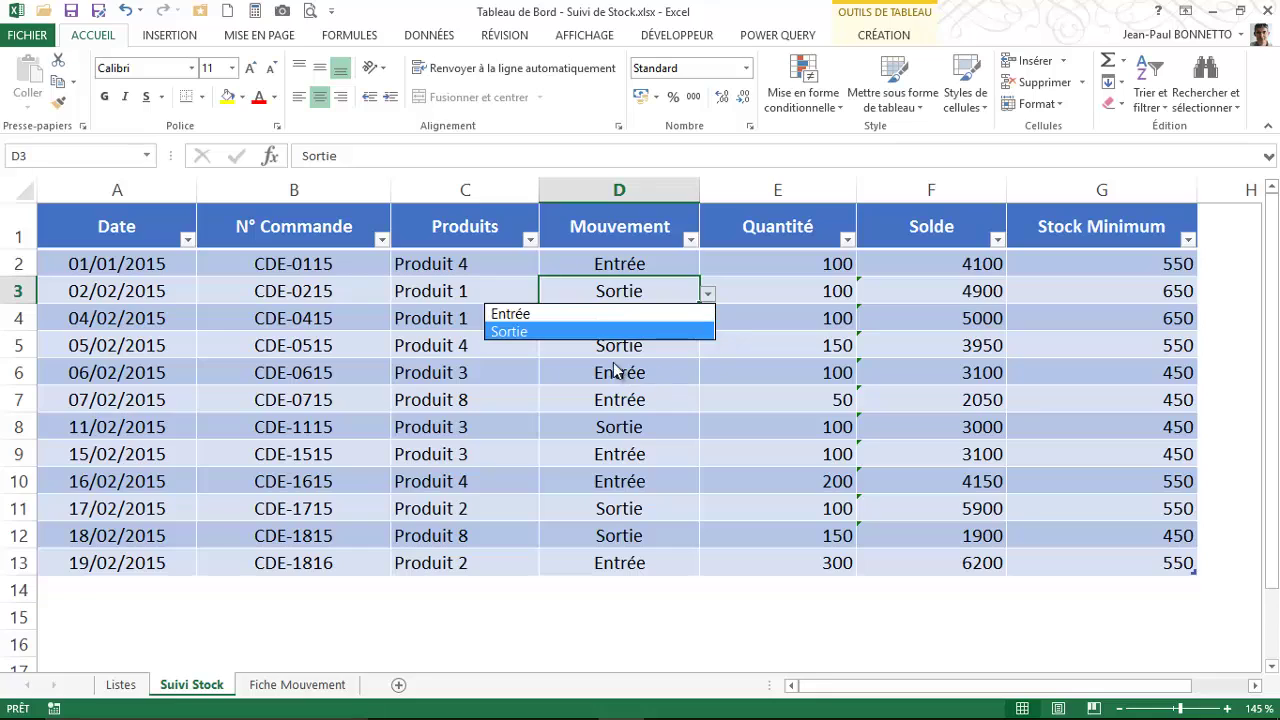
pyautogui.click(624, 331)
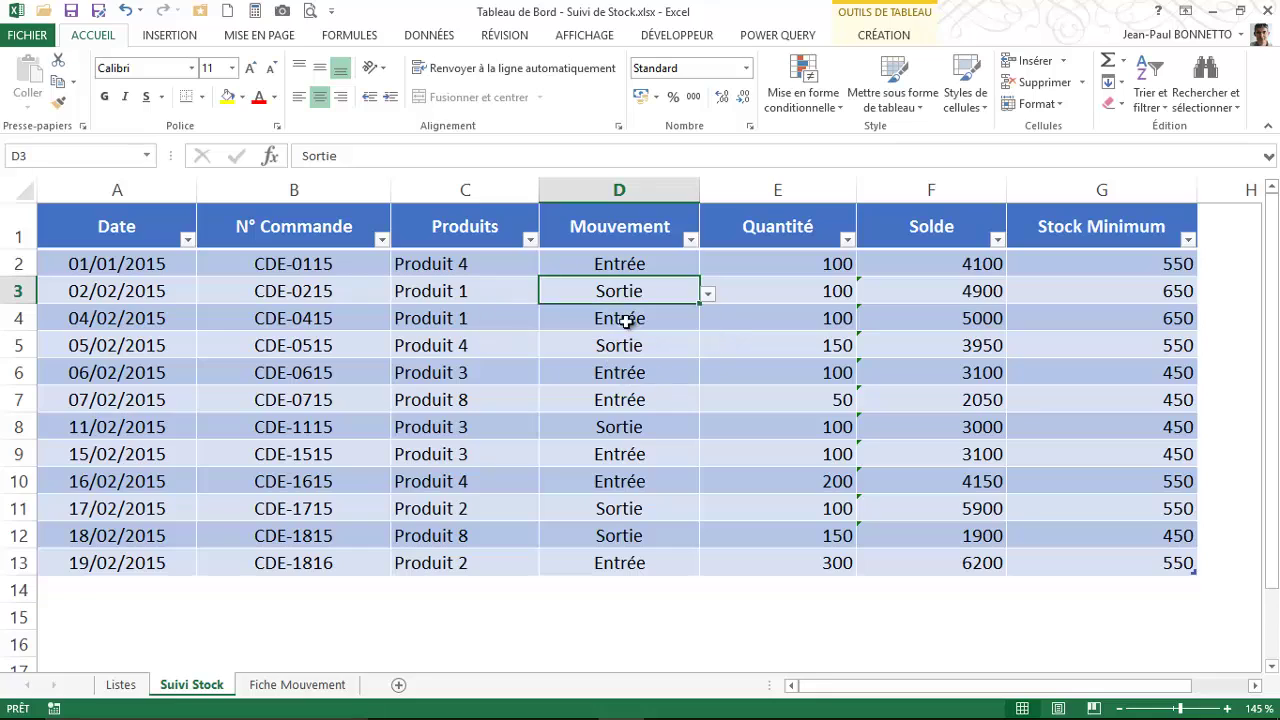
# Look through the entries of the Quantité column from row 3 to row 6.
pyautogui.click(810, 292)
pyautogui.press('Down')
pyautogui.press('Down')
pyautogui.press('Down')
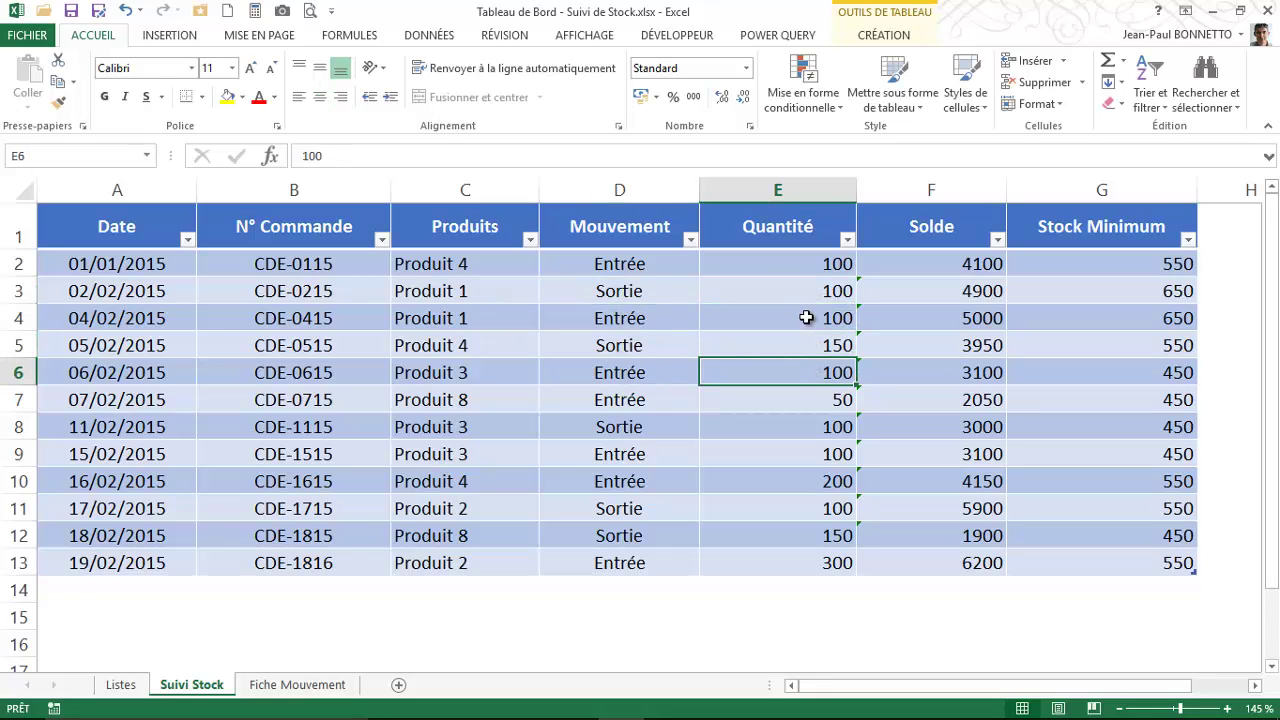
pyautogui.click(806, 317)
pyautogui.click(814, 291)
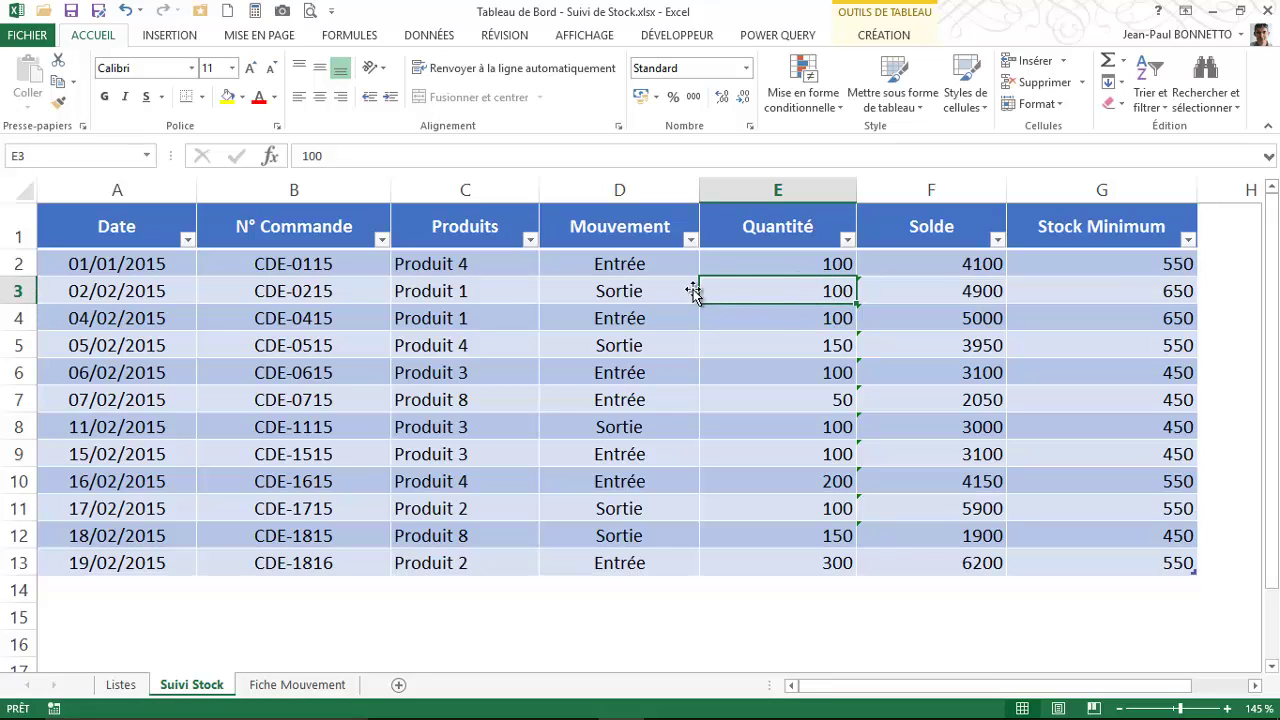
pyautogui.click(778, 320)
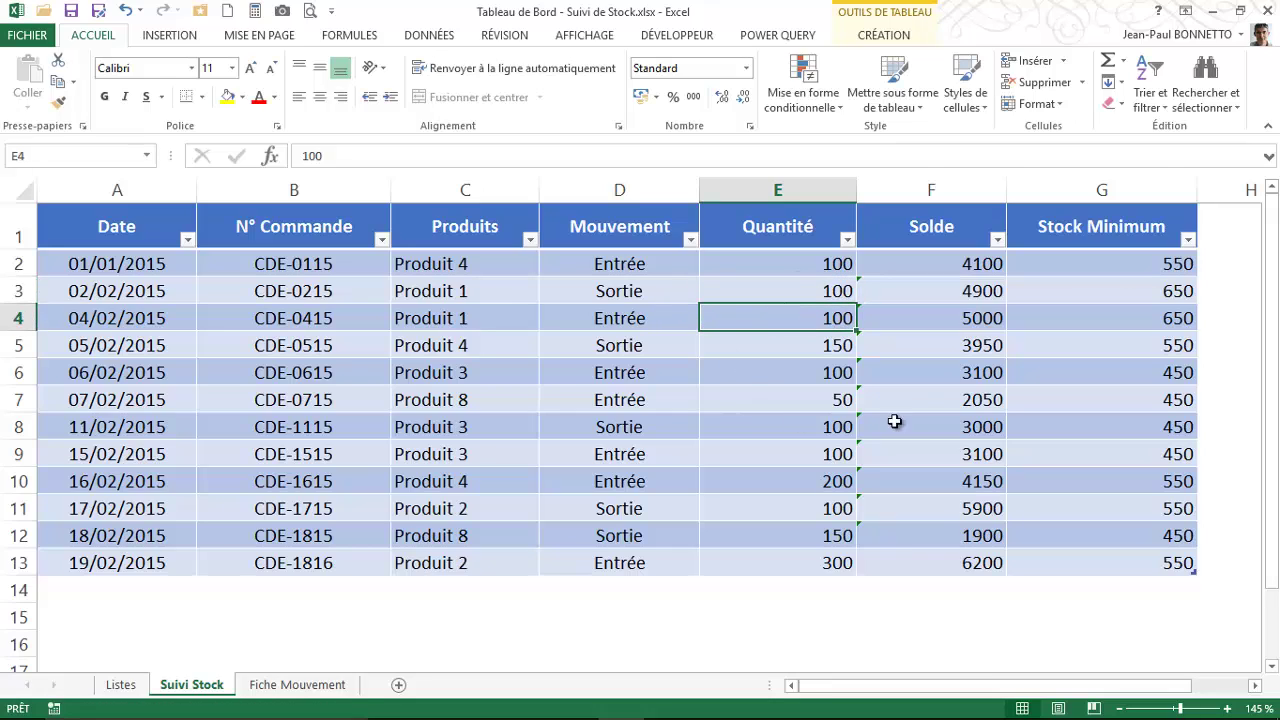
# Inspect the formulas that calculate the stock balance in the Solde column, from row 2 to row 7.
pyautogui.click(958, 308)
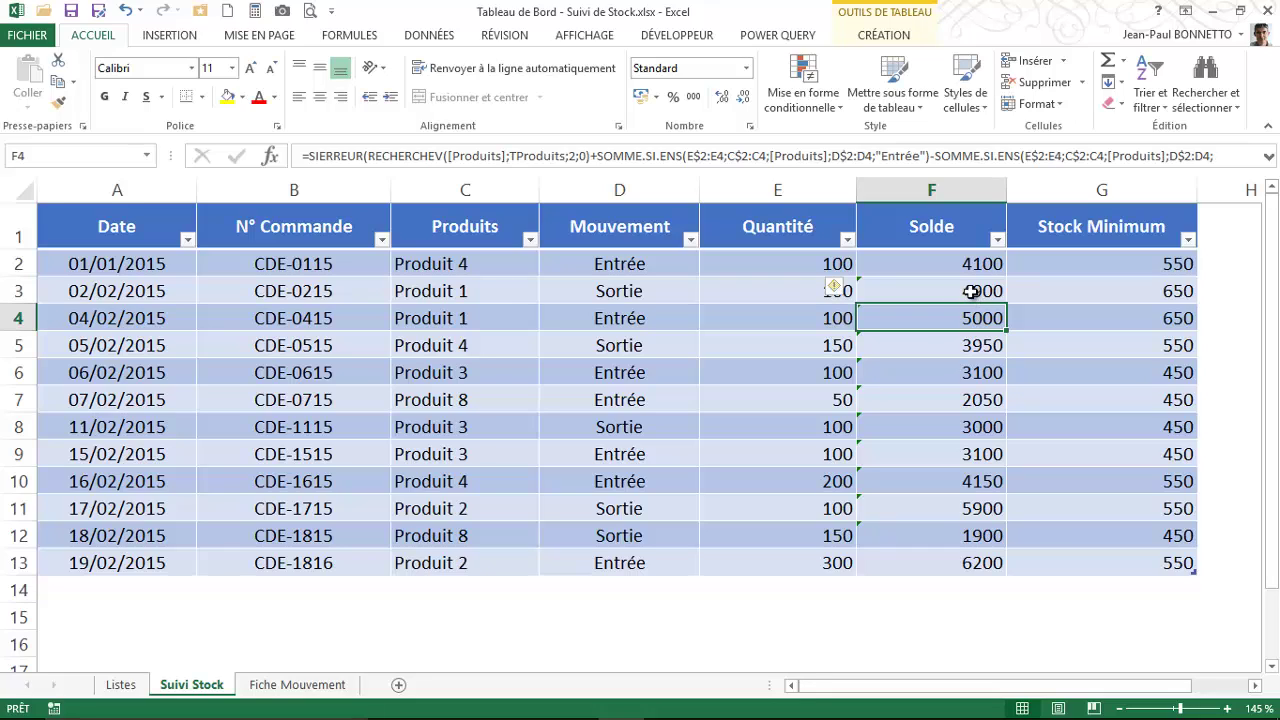
pyautogui.click(971, 291)
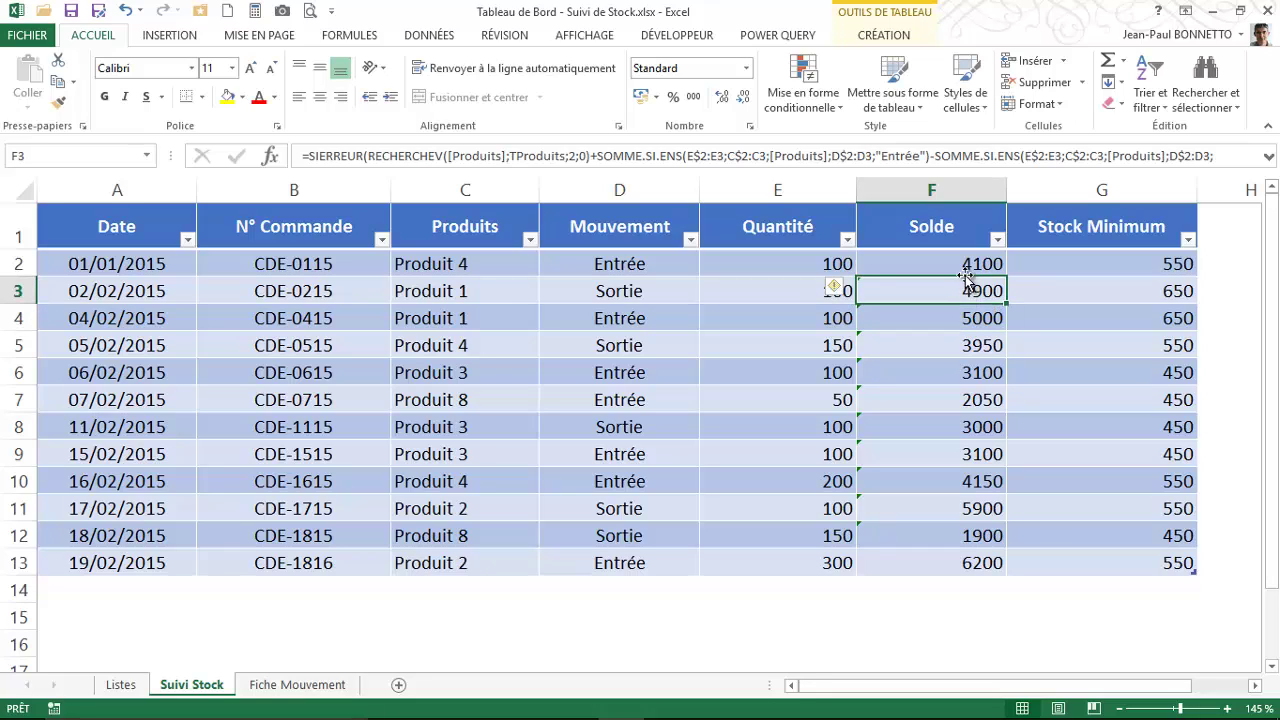
pyautogui.click(967, 269)
pyautogui.click(973, 321)
pyautogui.click(971, 365)
pyautogui.click(969, 393)
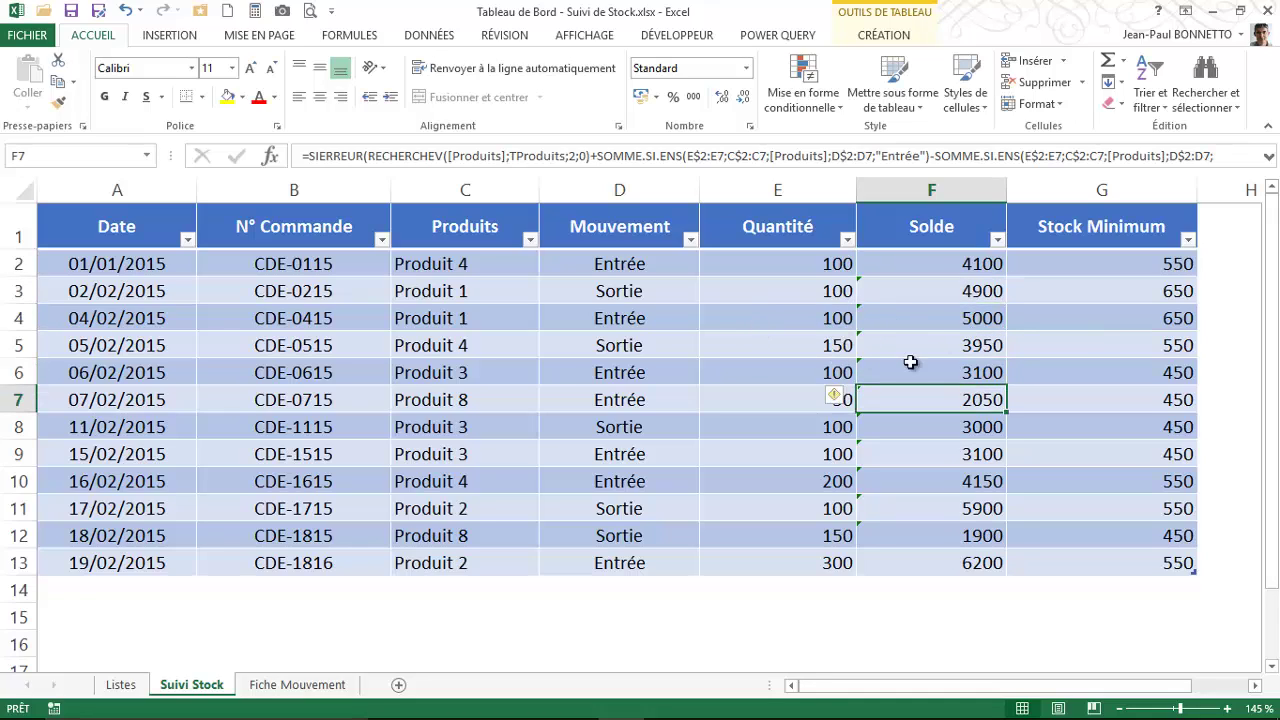
pyautogui.click(978, 366)
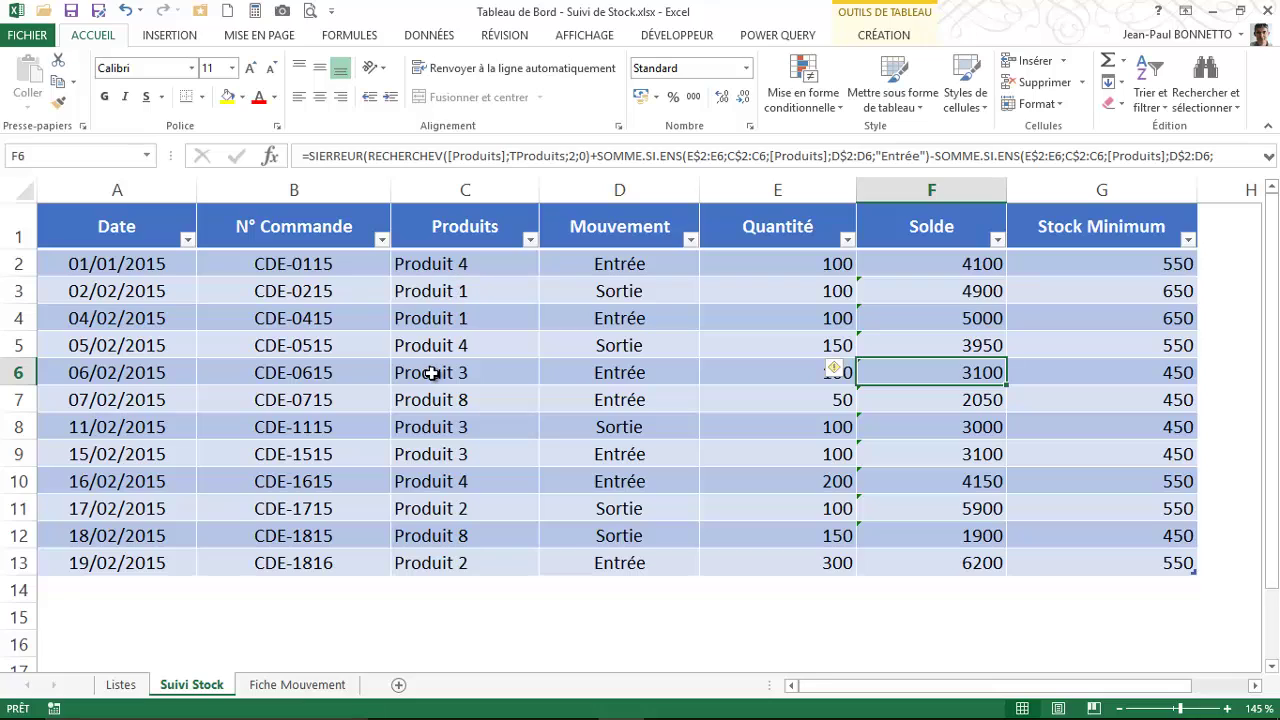
pyautogui.click(964, 324)
pyautogui.click(970, 372)
pyautogui.click(980, 400)
pyautogui.click(977, 338)
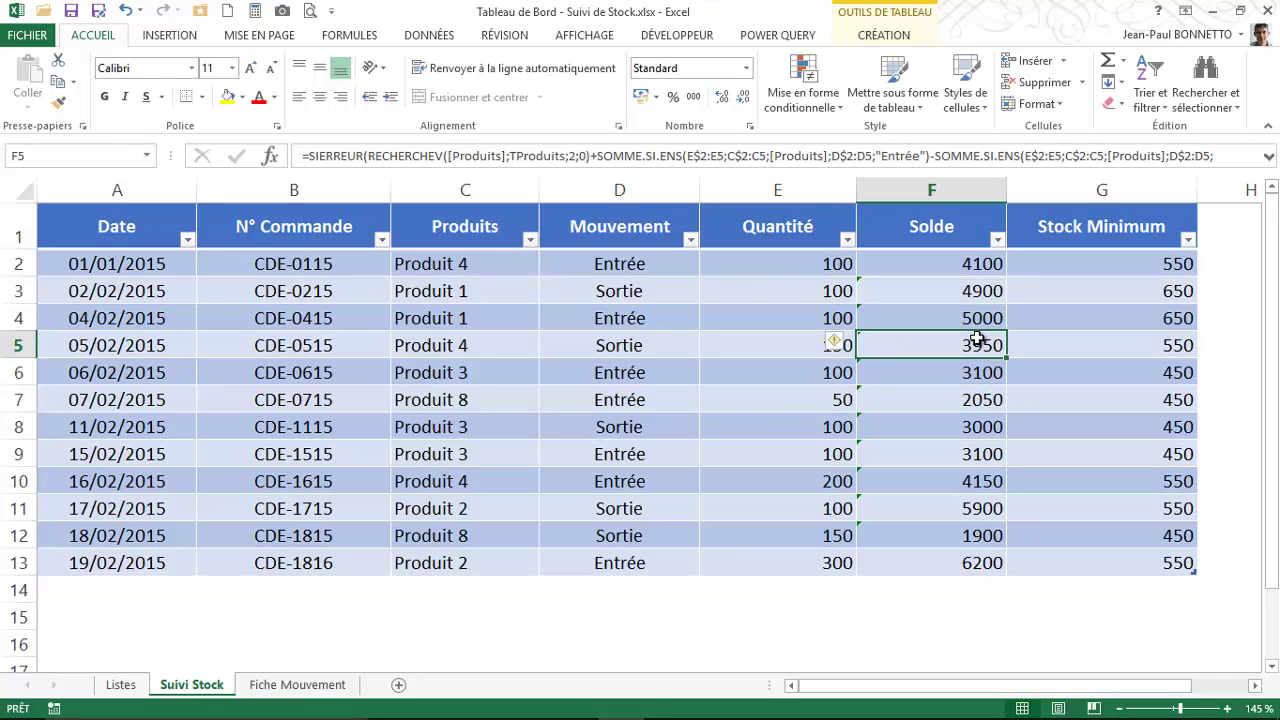
pyautogui.click(971, 371)
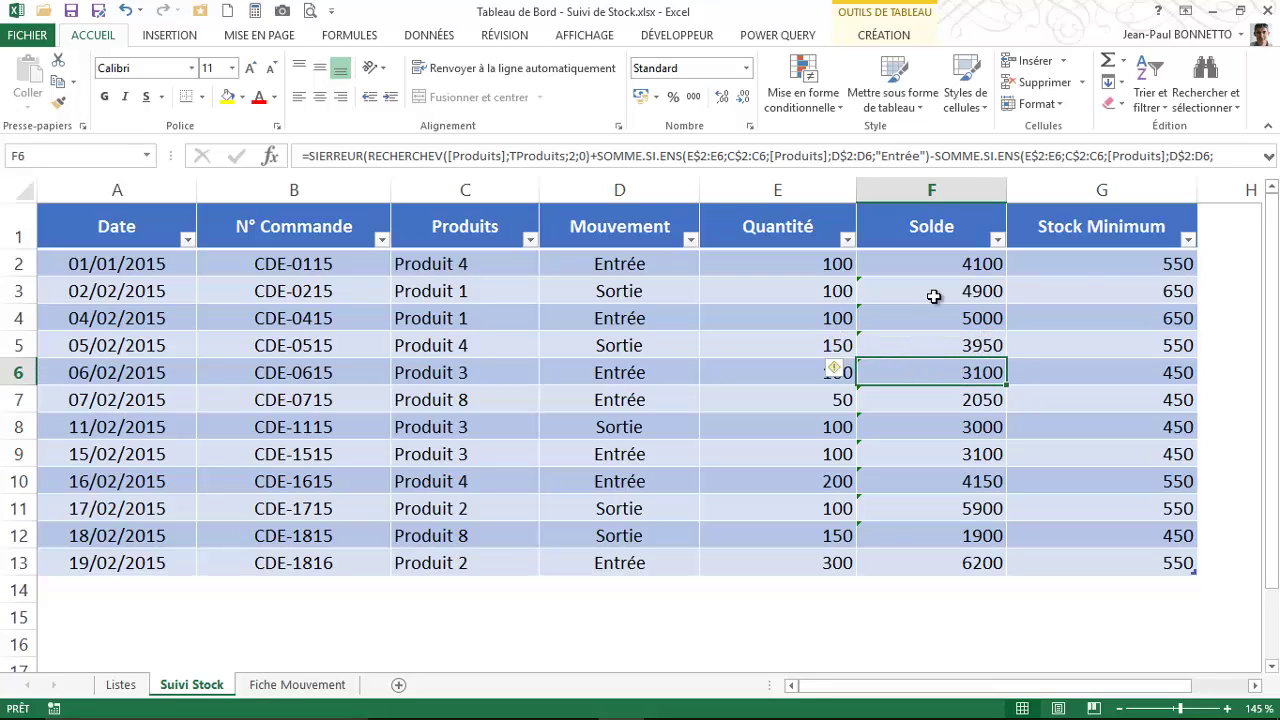
# Inspect the lookup formulas in the Stock Minimum column, in rows 4, 5 and 7.
pyautogui.click(1145, 321)
pyautogui.click(1155, 352)
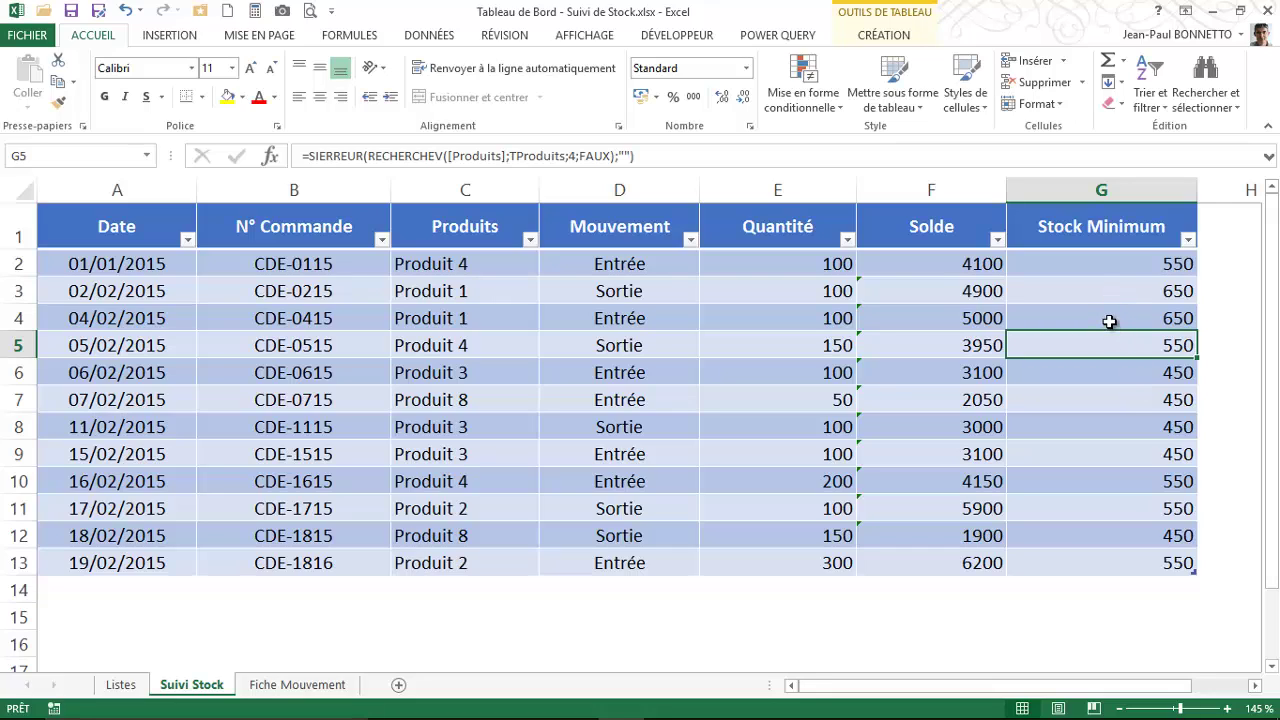
pyautogui.click(1126, 406)
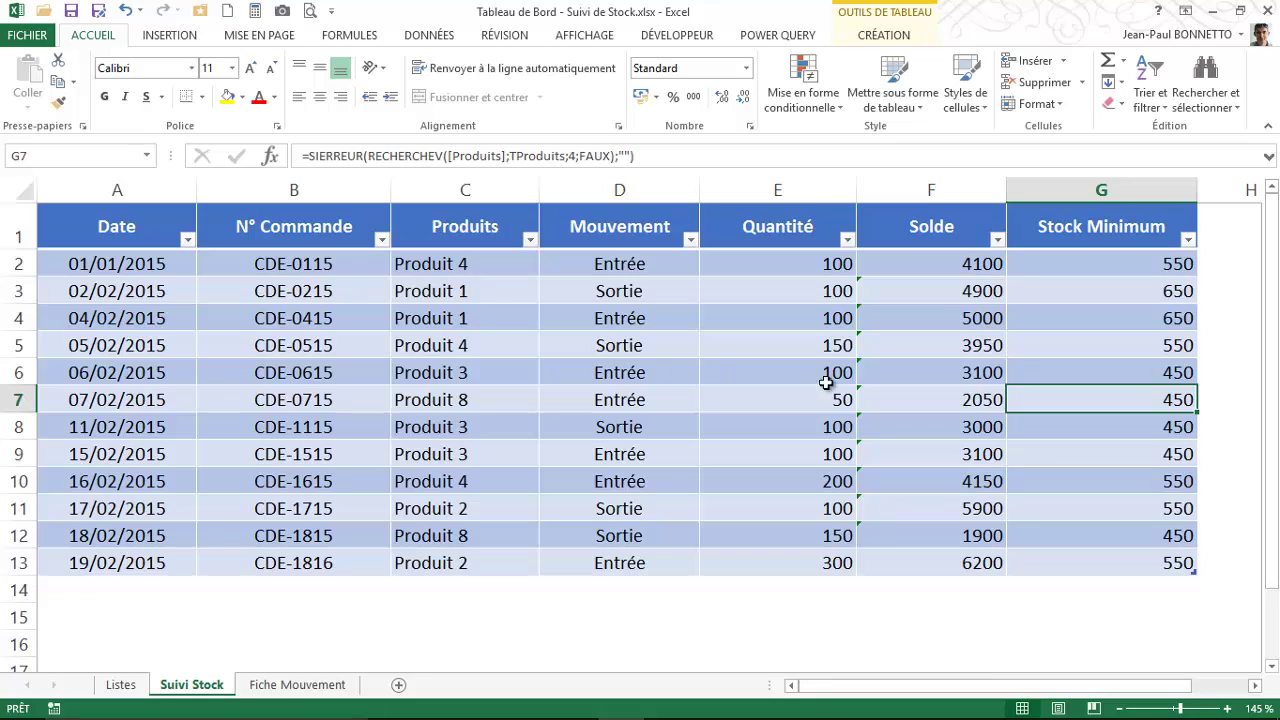
pyautogui.click(1000, 378)
pyautogui.click(1111, 402)
pyautogui.click(620, 318)
pyautogui.click(434, 288)
pyautogui.click(438, 264)
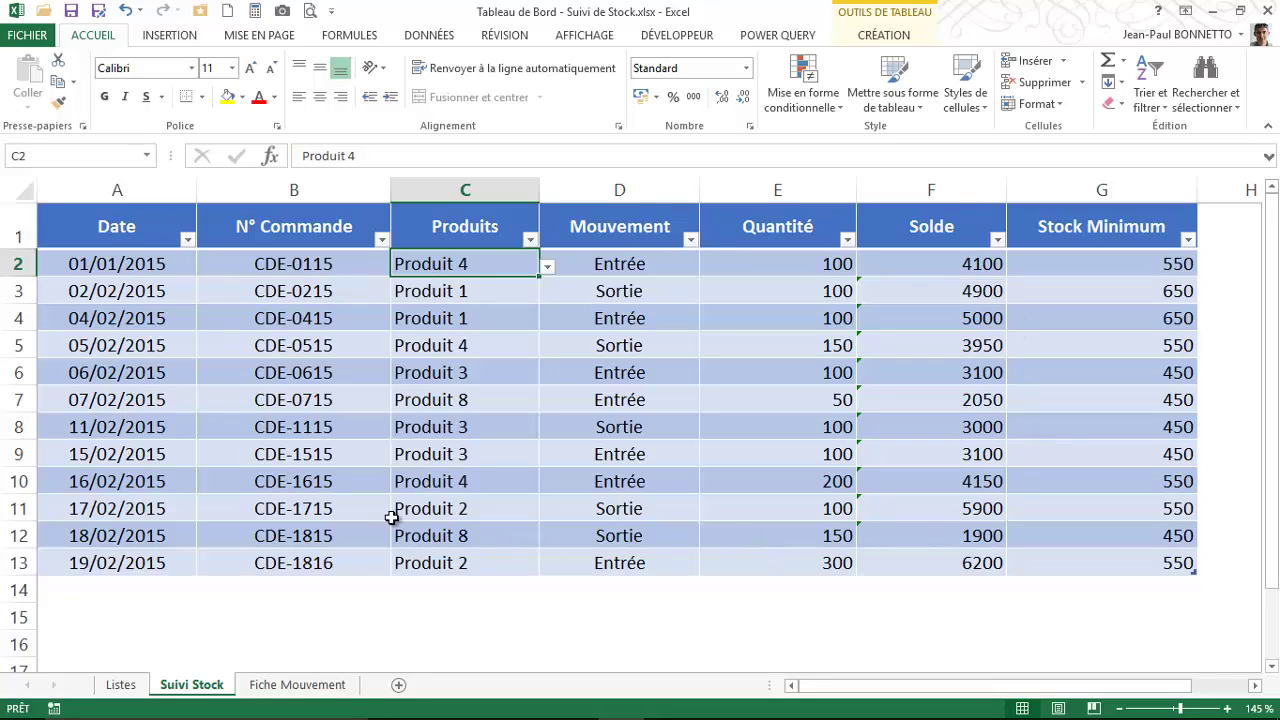
pyautogui.click(165, 347)
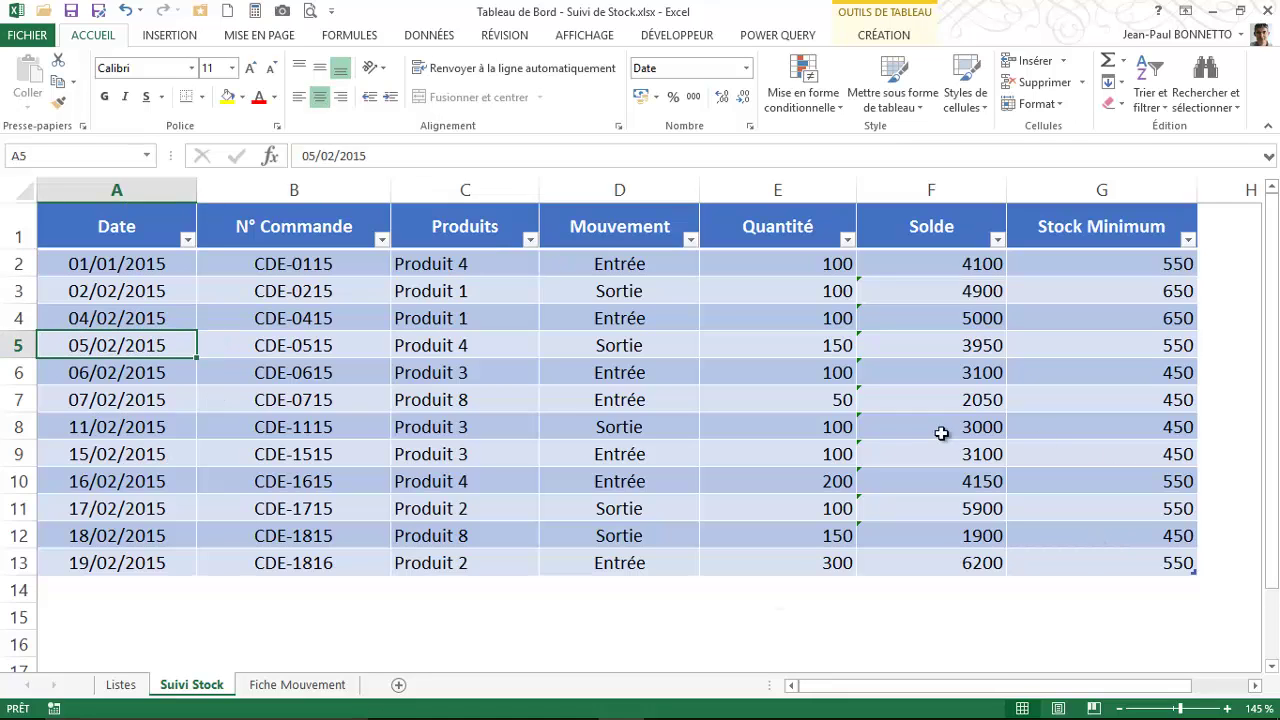
pyautogui.click(455, 373)
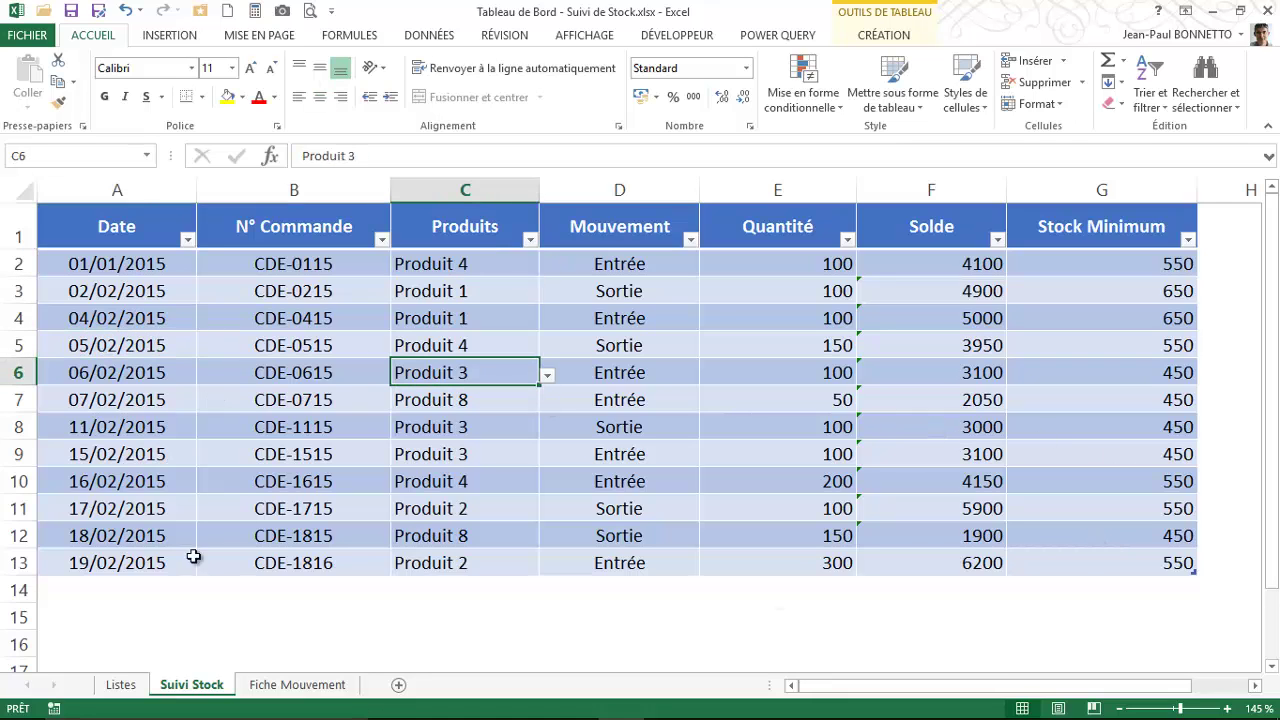
# Open the Listes sheet and examine its product table and the Catégorie table with Entrée and Sortie.
pyautogui.click(126, 686)
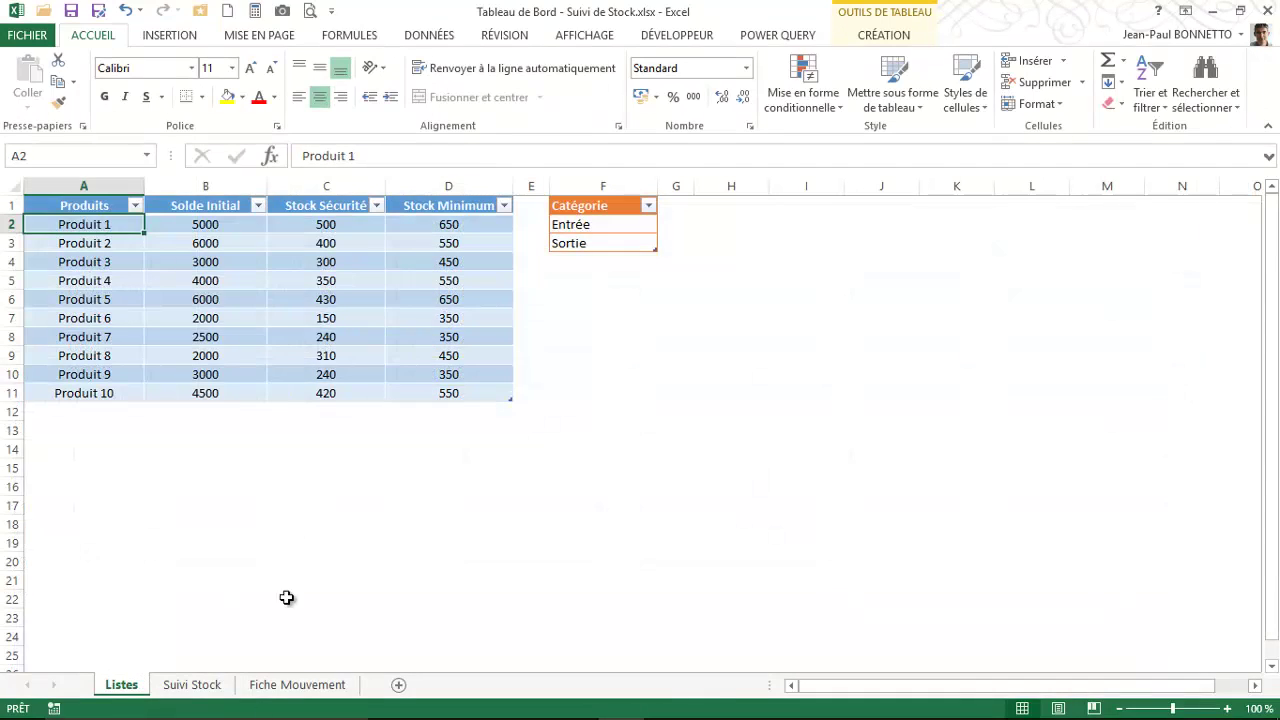
pyautogui.click(85, 285)
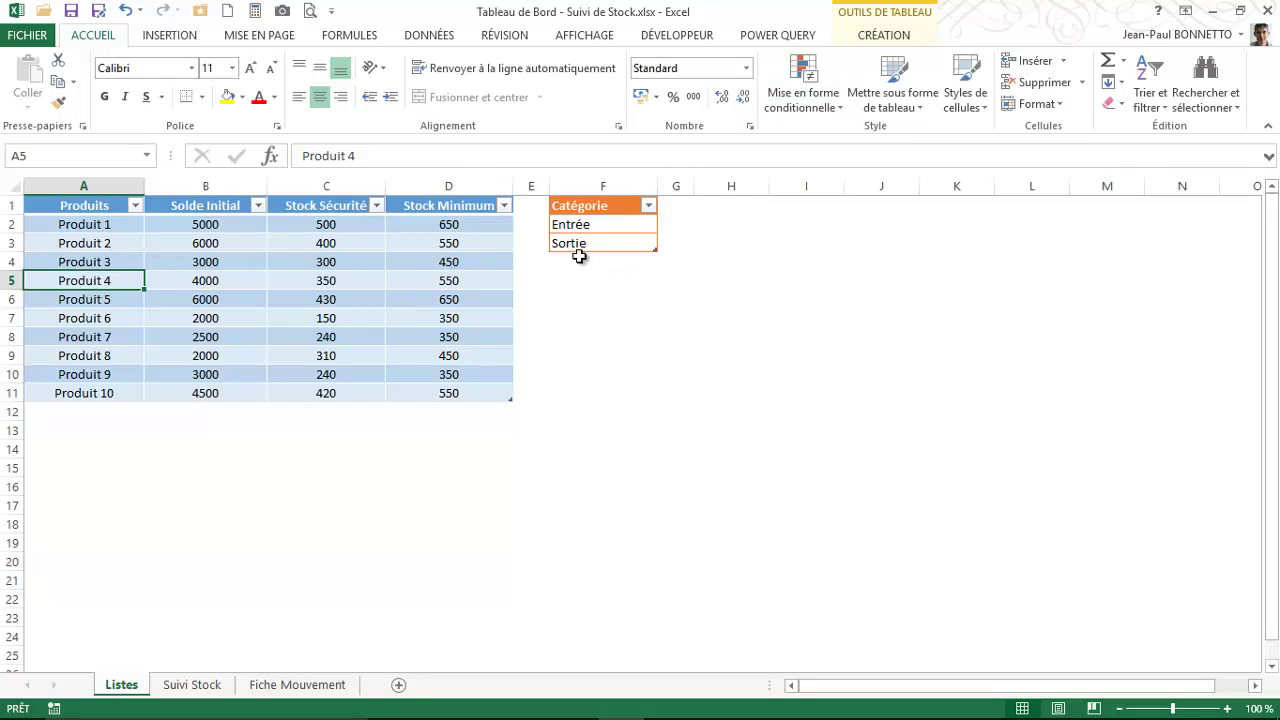
pyautogui.moveTo(600, 206); pyautogui.dragTo(606, 246)
pyautogui.click(597, 225)
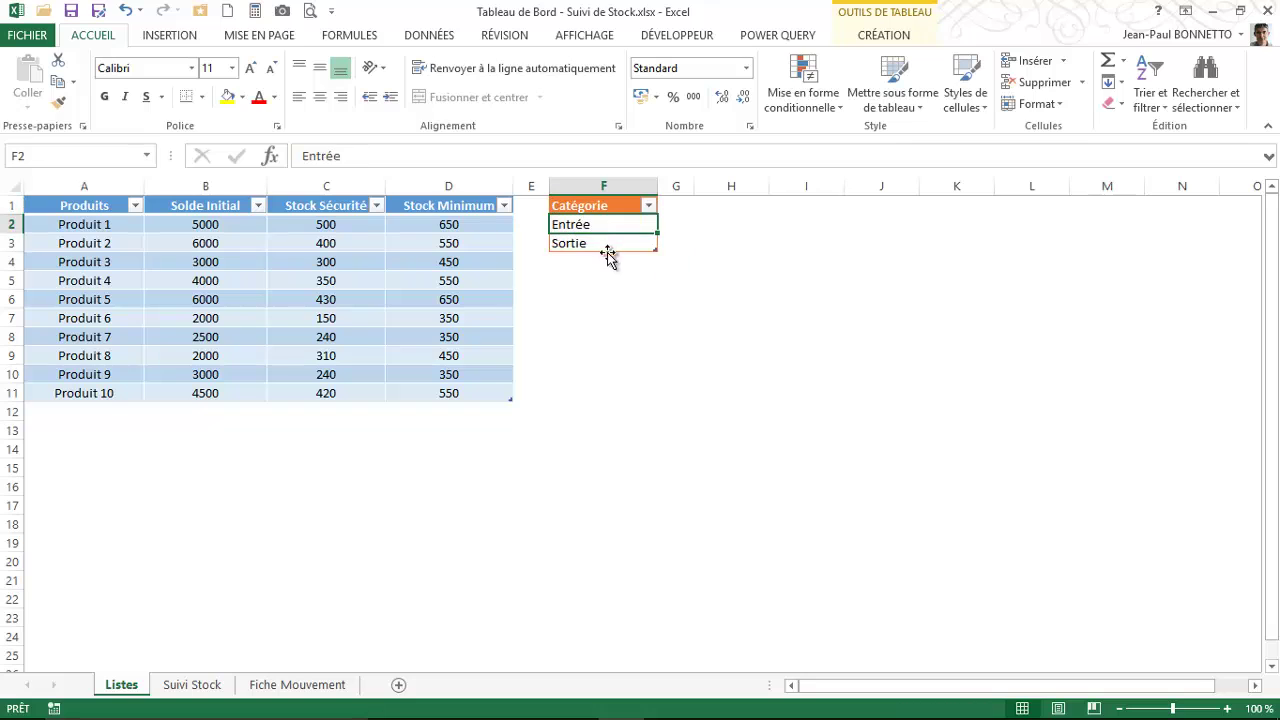
pyautogui.click(594, 249)
pyautogui.click(589, 224)
pyautogui.click(592, 206)
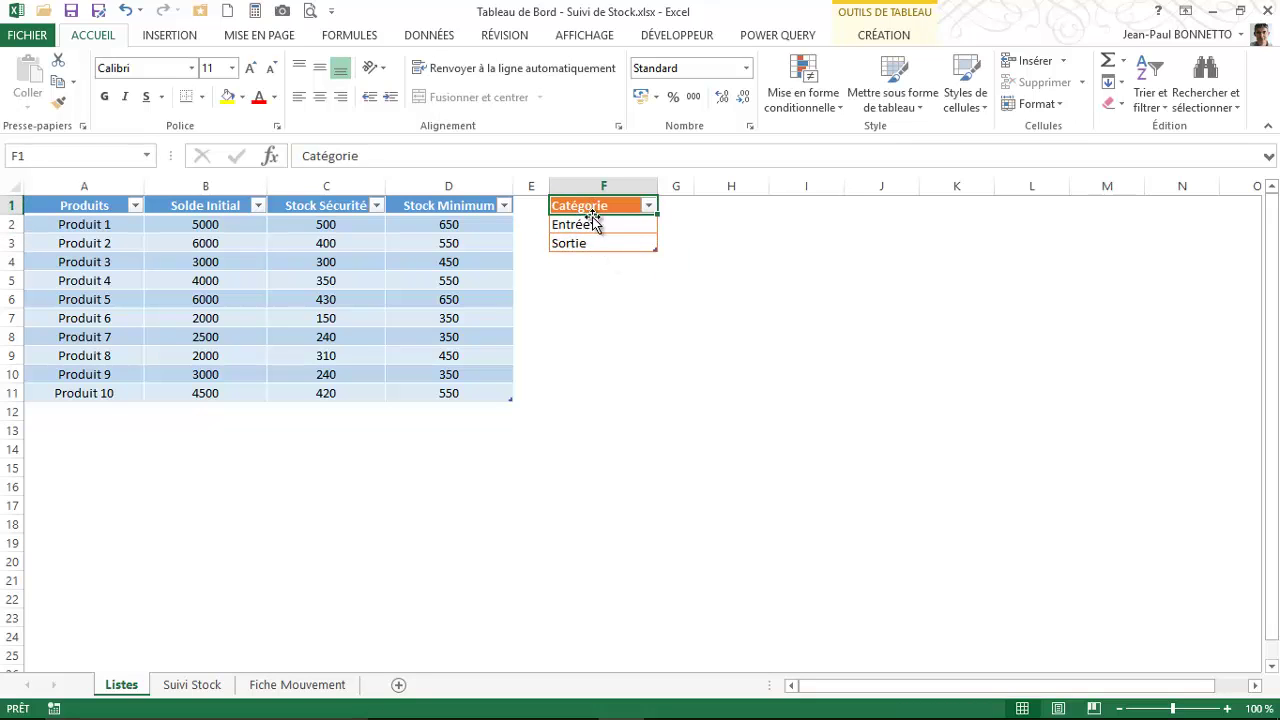
pyautogui.click(594, 225)
pyautogui.click(595, 245)
pyautogui.click(594, 224)
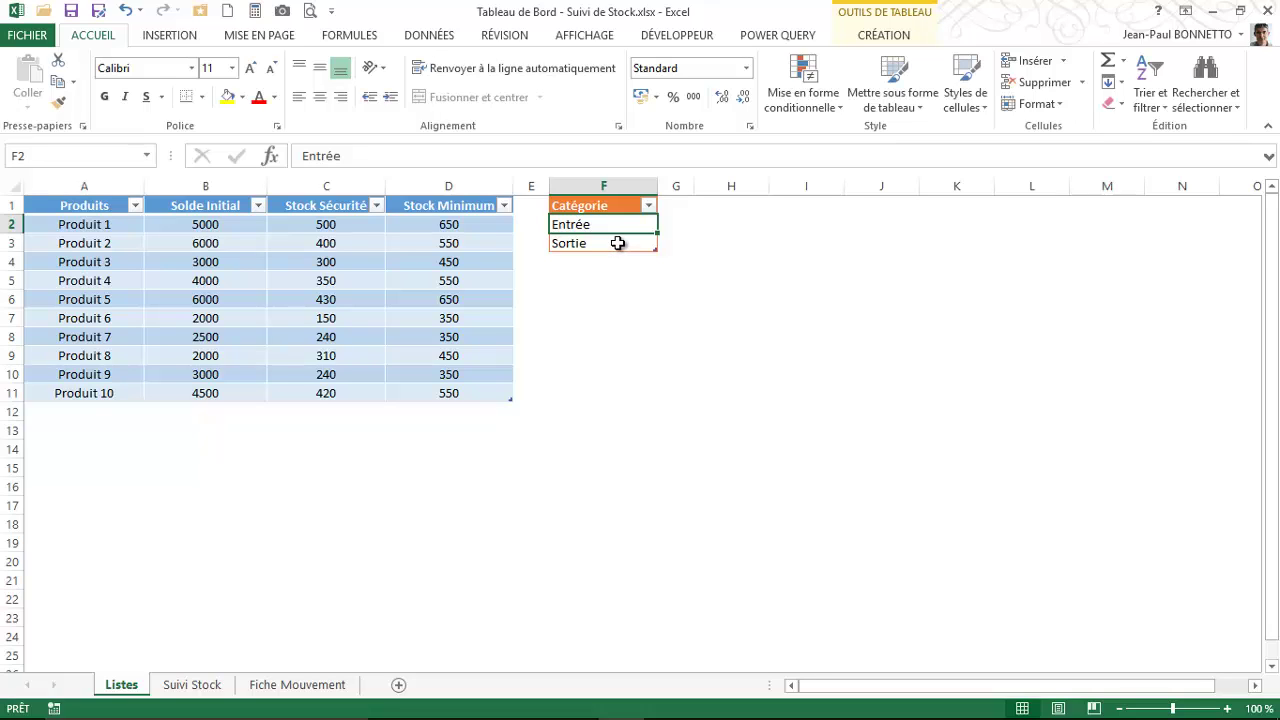
pyautogui.click(618, 243)
pyautogui.click(101, 244)
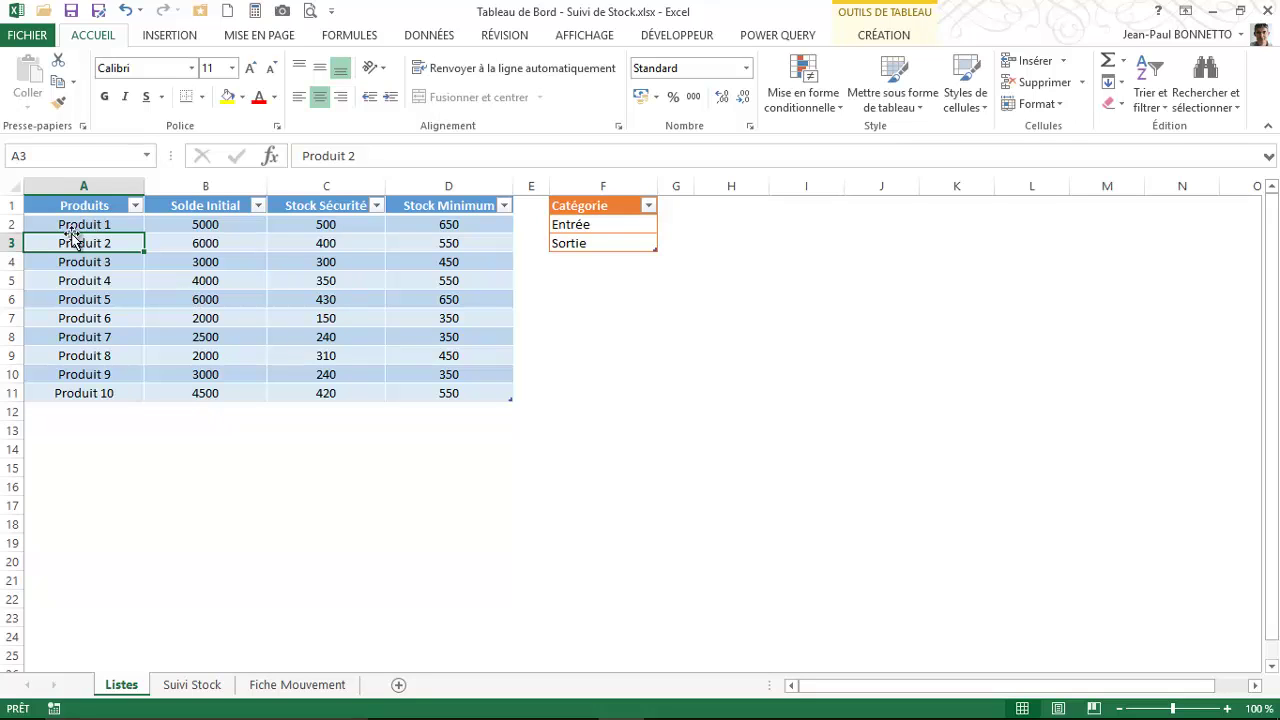
# Look through the product names in the Produits column of the product table.
pyautogui.click(86, 222)
pyautogui.click(96, 373)
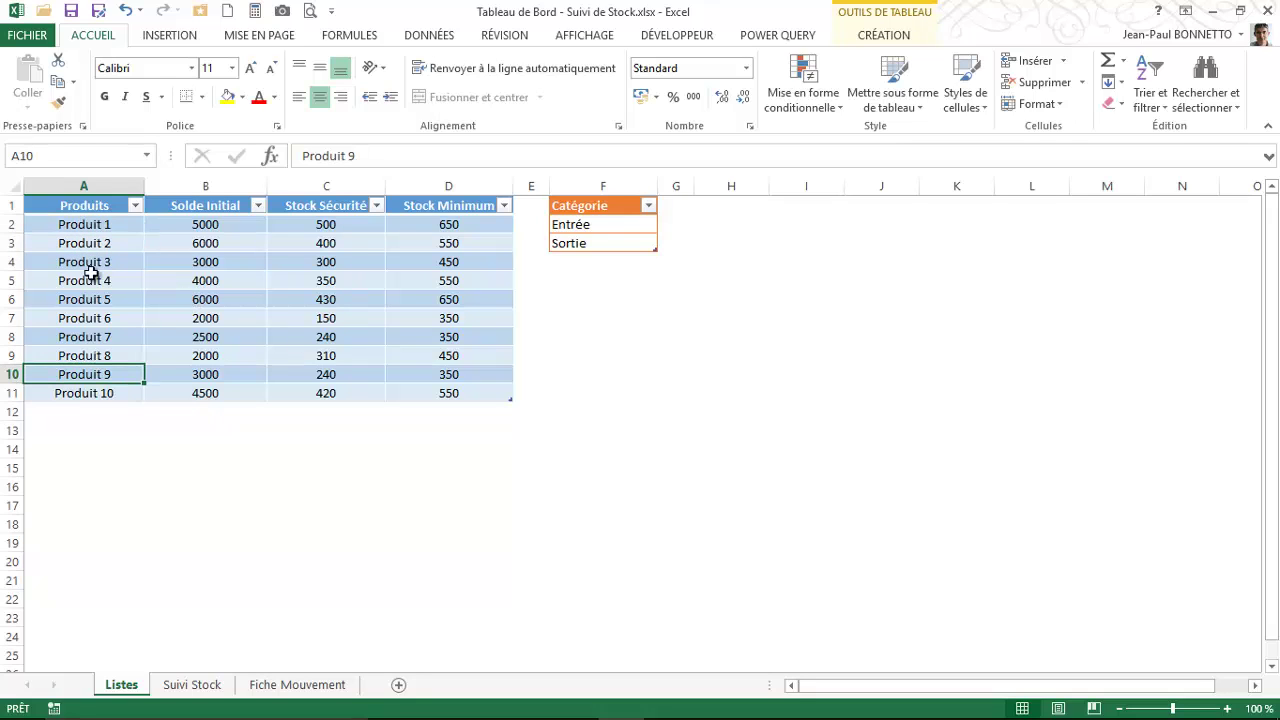
pyautogui.click(92, 227)
# Look through the opening balances in the Solde Initial column, in the rows of Produit 1 and Produit 4.
pyautogui.click(204, 229)
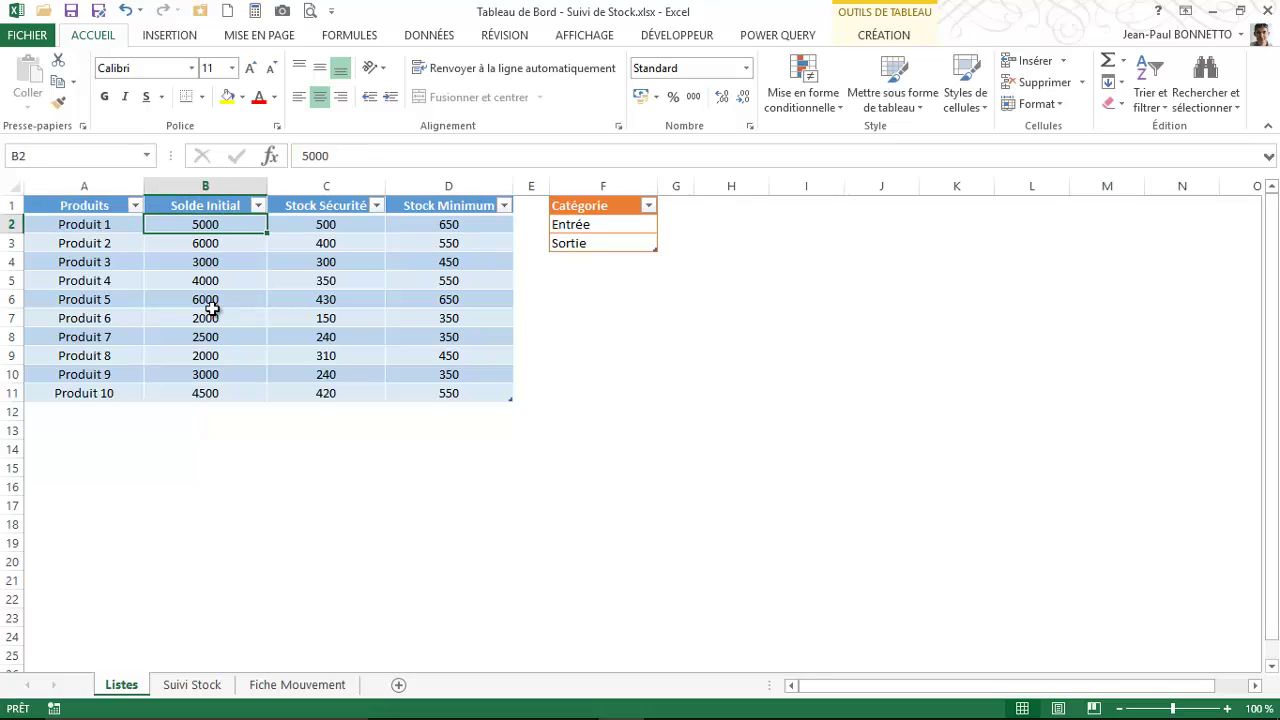
pyautogui.click(207, 277)
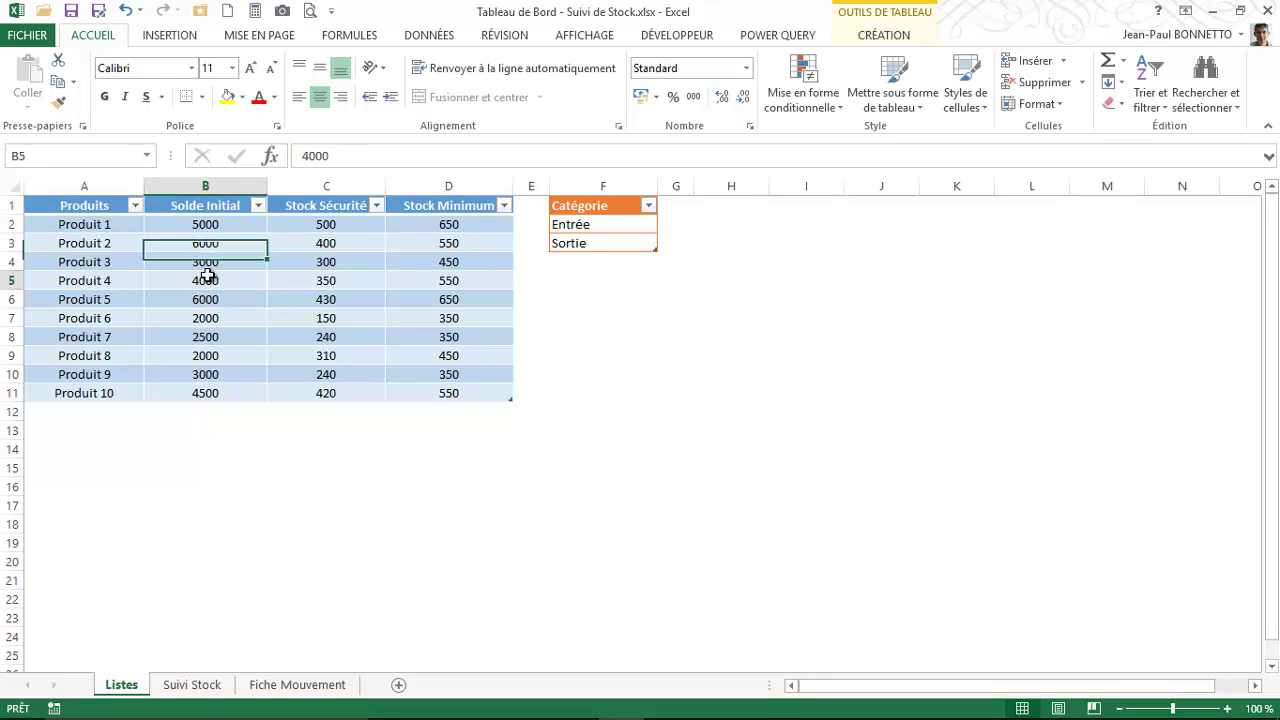
pyautogui.click(201, 224)
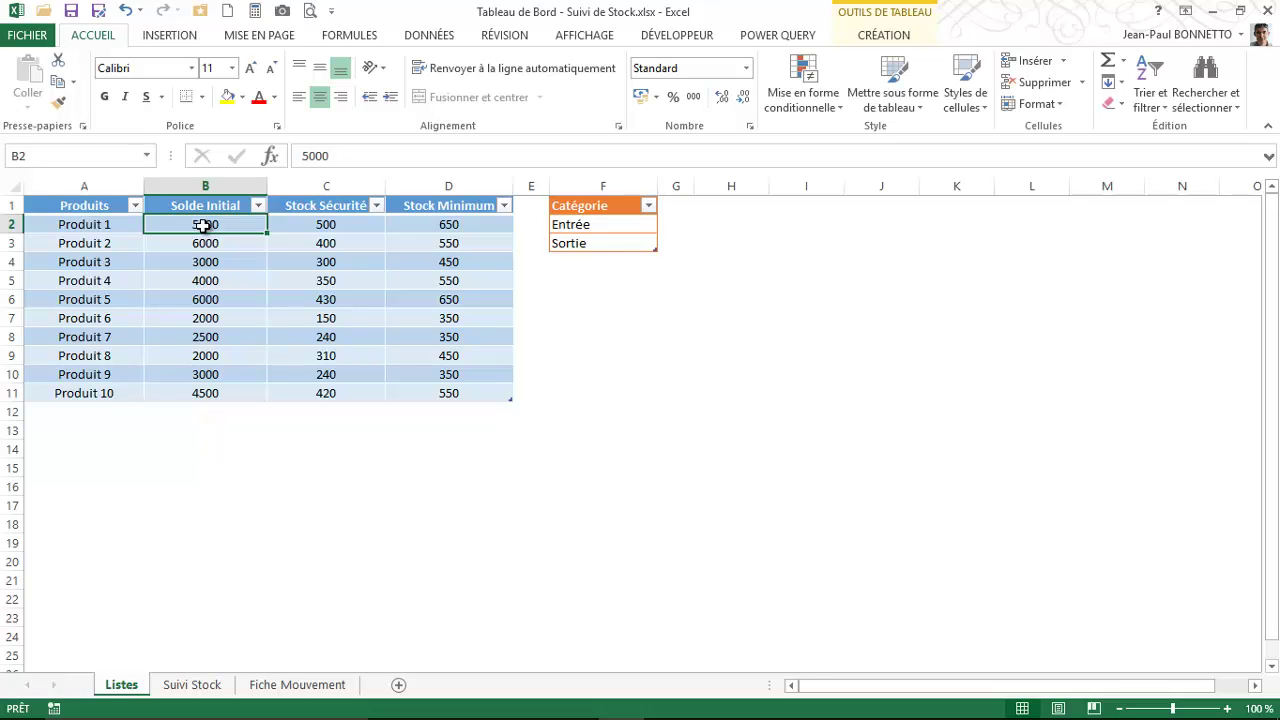
pyautogui.click(207, 278)
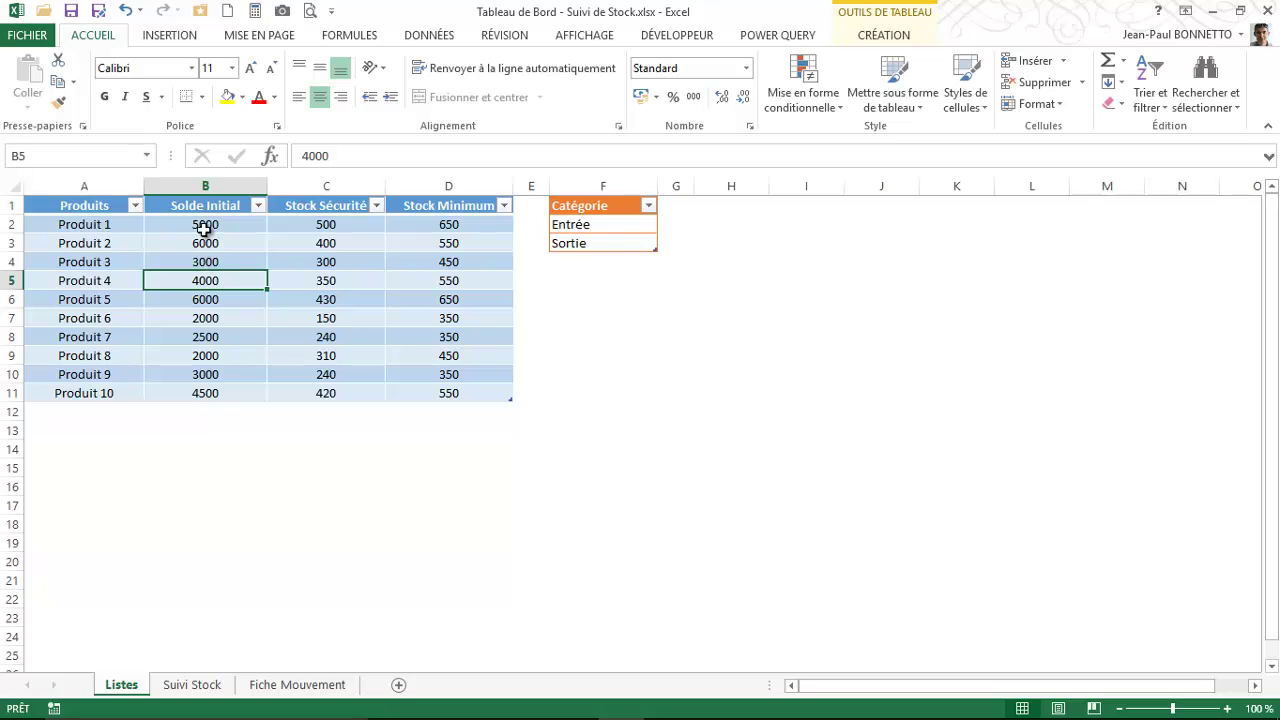
pyautogui.click(203, 224)
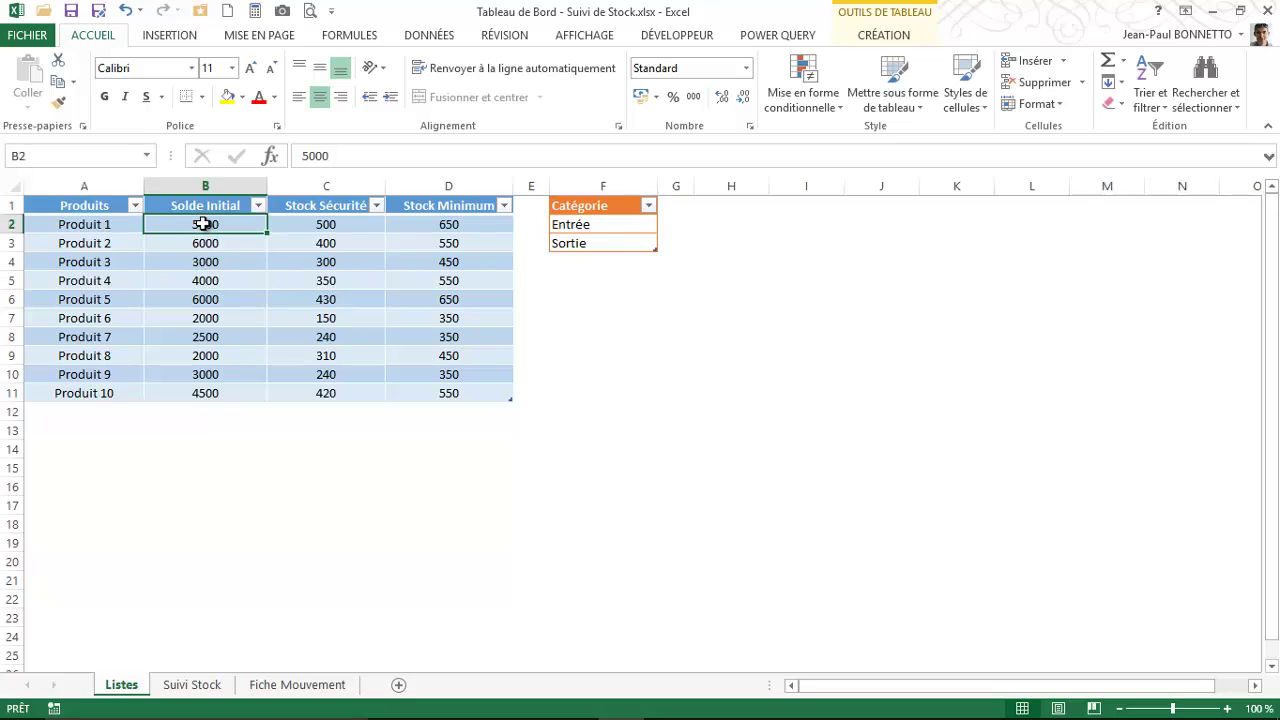
# Examine the Stock Sécurité values of Produit 1, Produit 2, Produit 3 and Produit 5.
pyautogui.click(325, 223)
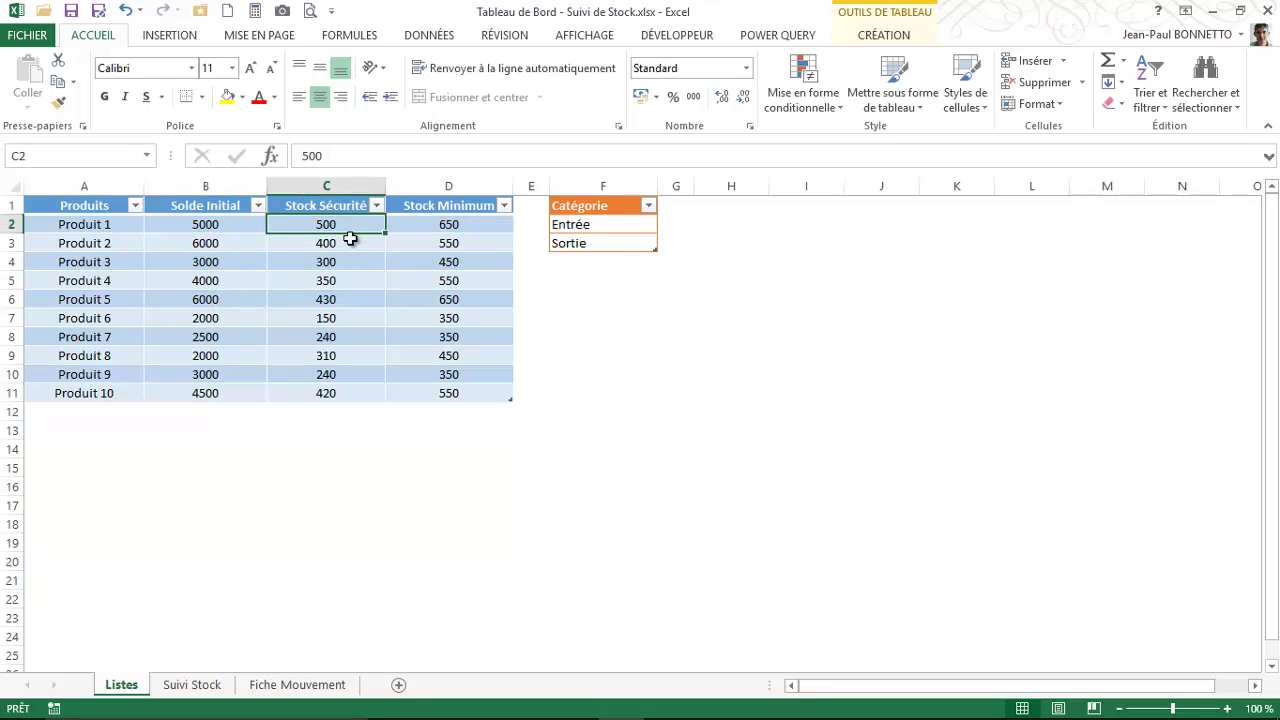
pyautogui.click(342, 245)
pyautogui.click(332, 296)
pyautogui.click(322, 258)
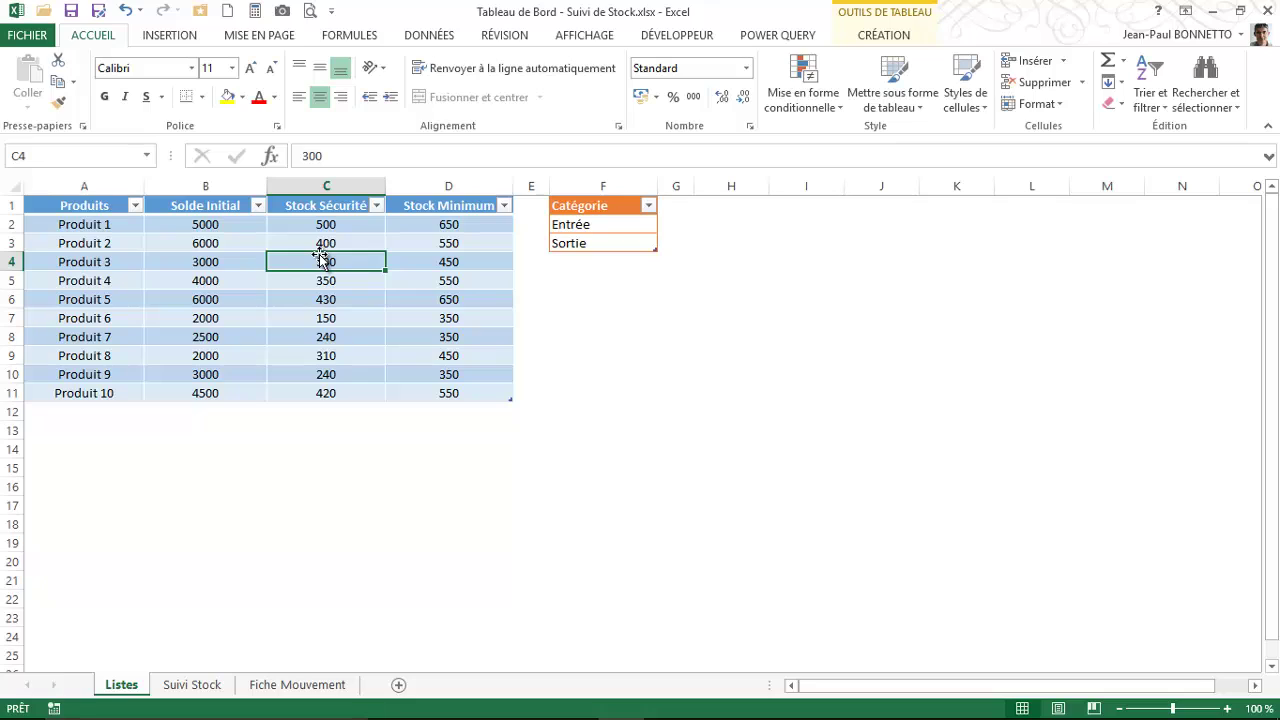
# Examine the Stock Minimum values of Produit 1 to Produit 7 alongside their safety stock.
pyautogui.click(458, 246)
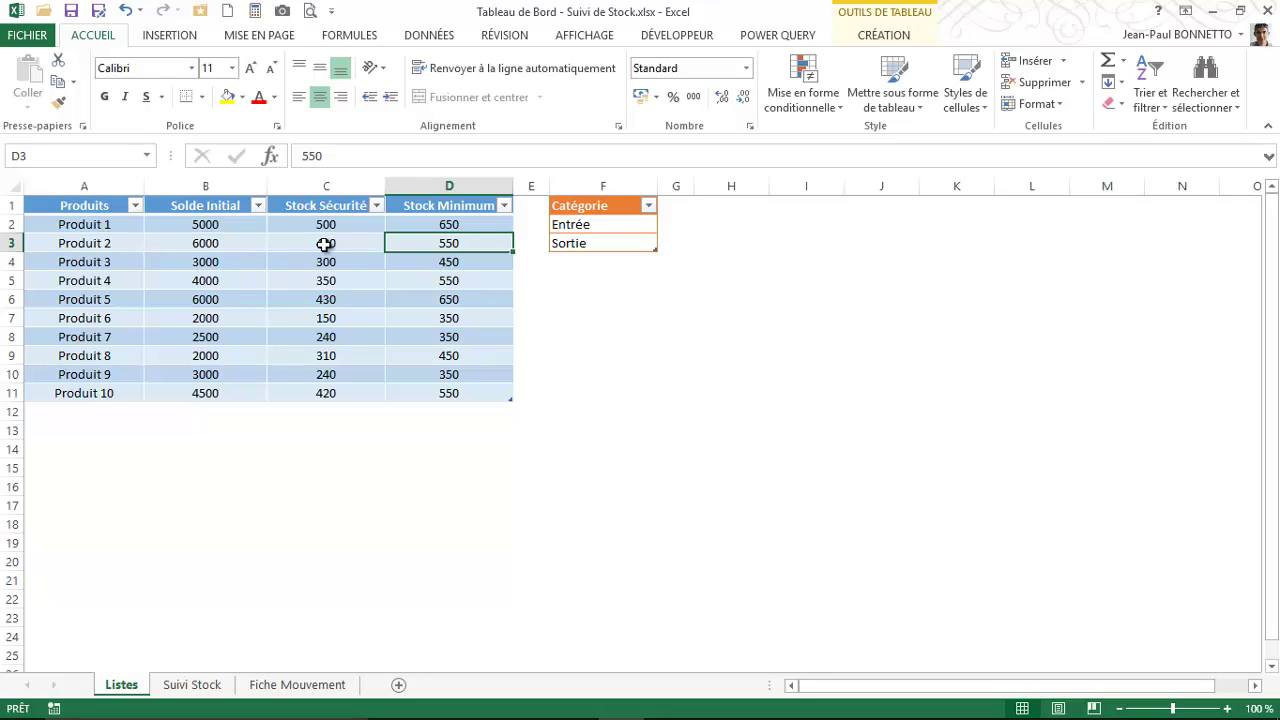
pyautogui.click(443, 284)
pyautogui.click(446, 260)
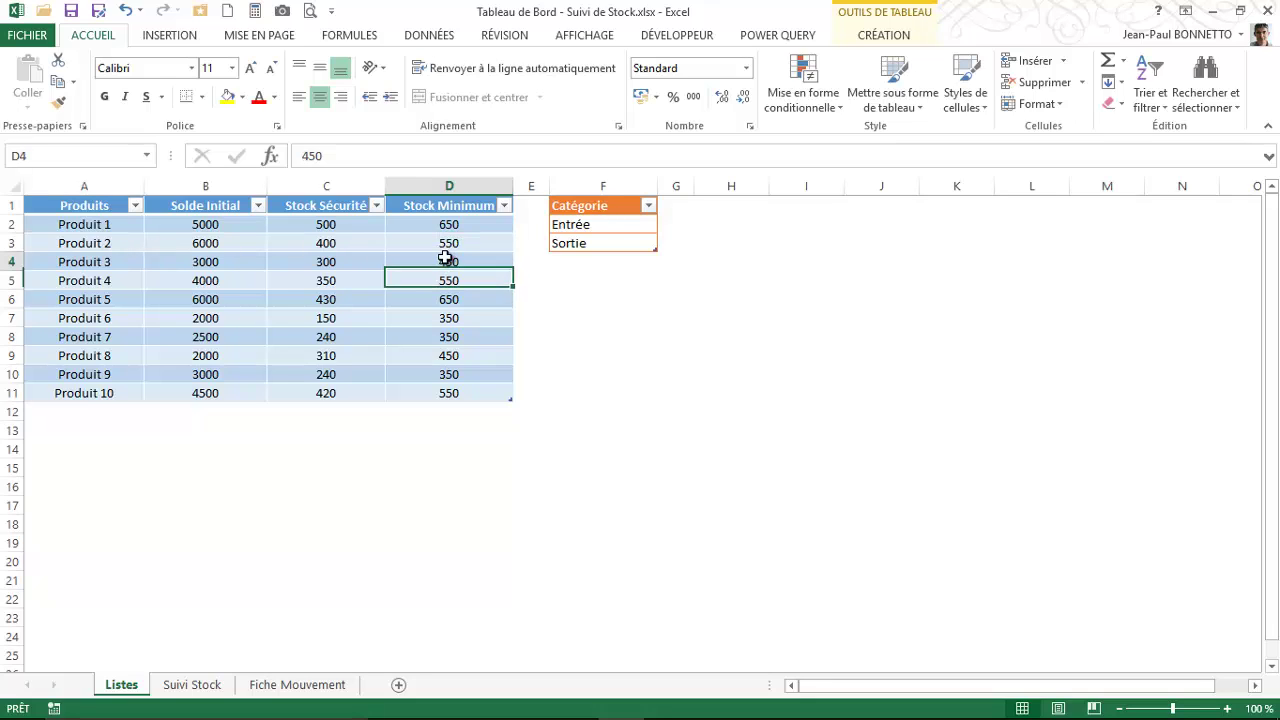
pyautogui.click(451, 246)
pyautogui.click(454, 301)
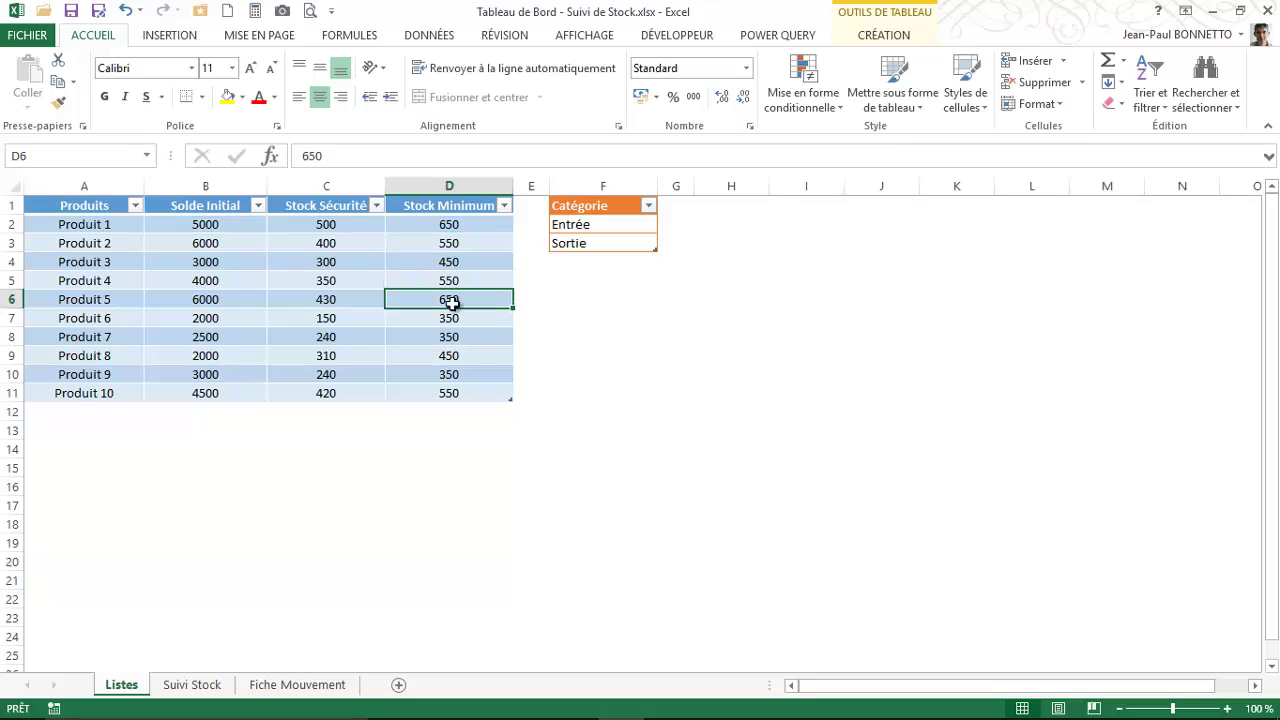
pyautogui.click(452, 243)
pyautogui.click(446, 338)
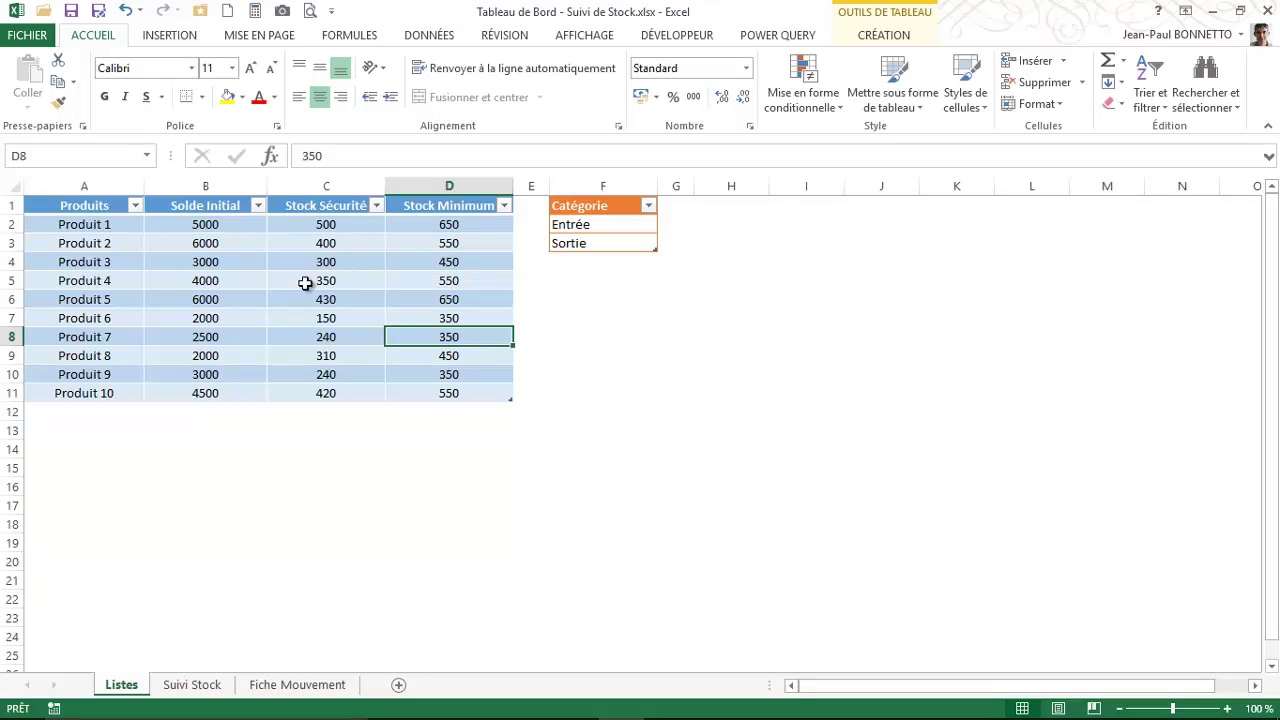
pyautogui.click(449, 259)
pyautogui.click(449, 224)
pyautogui.click(453, 303)
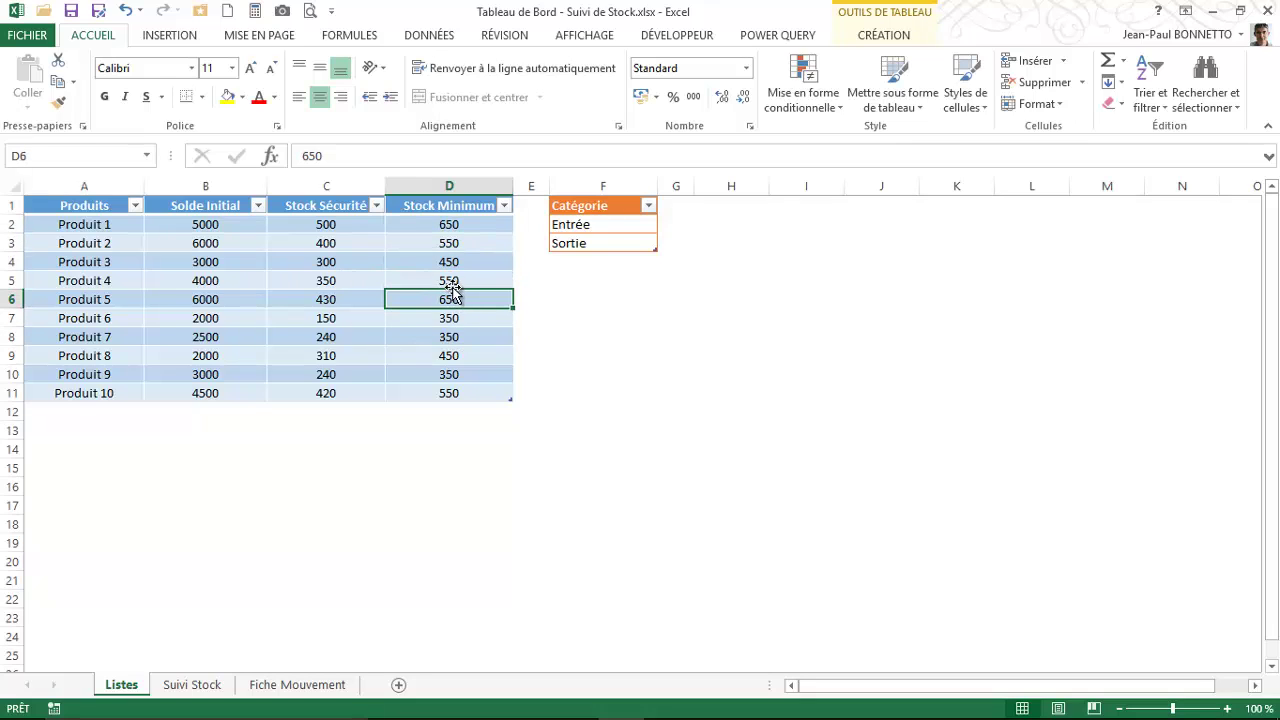
pyautogui.click(500, 319)
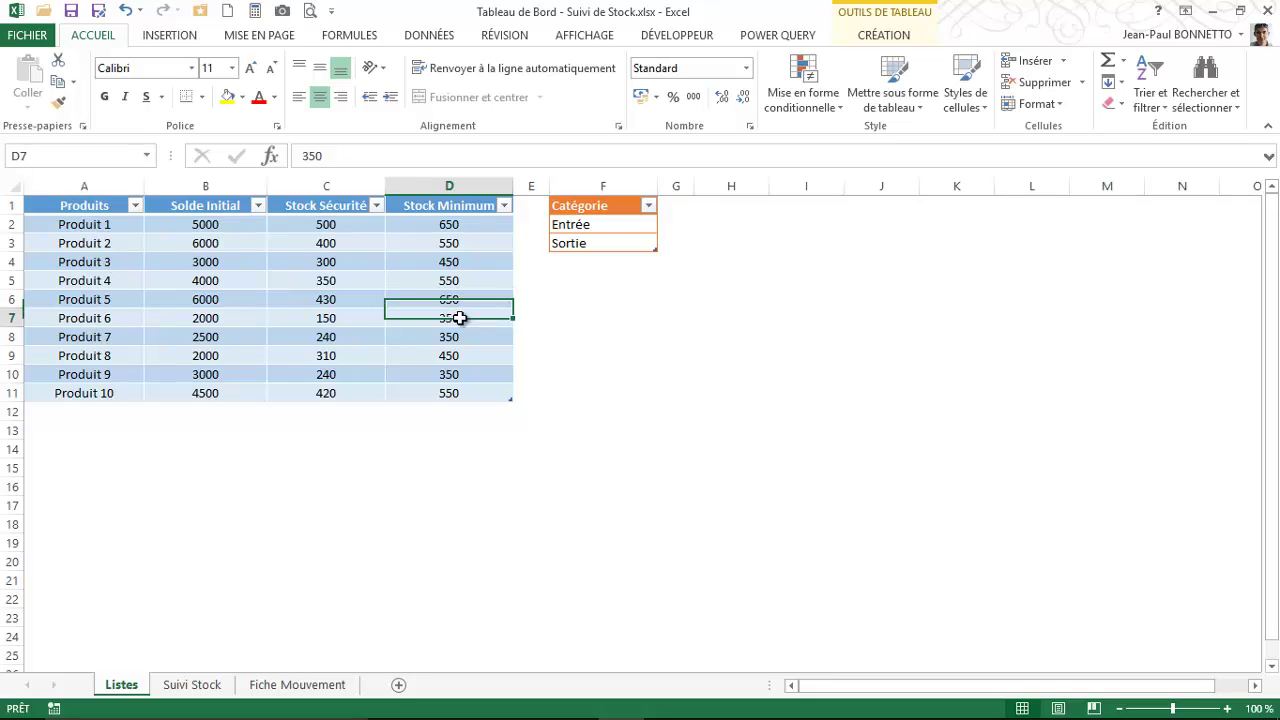
pyautogui.click(448, 259)
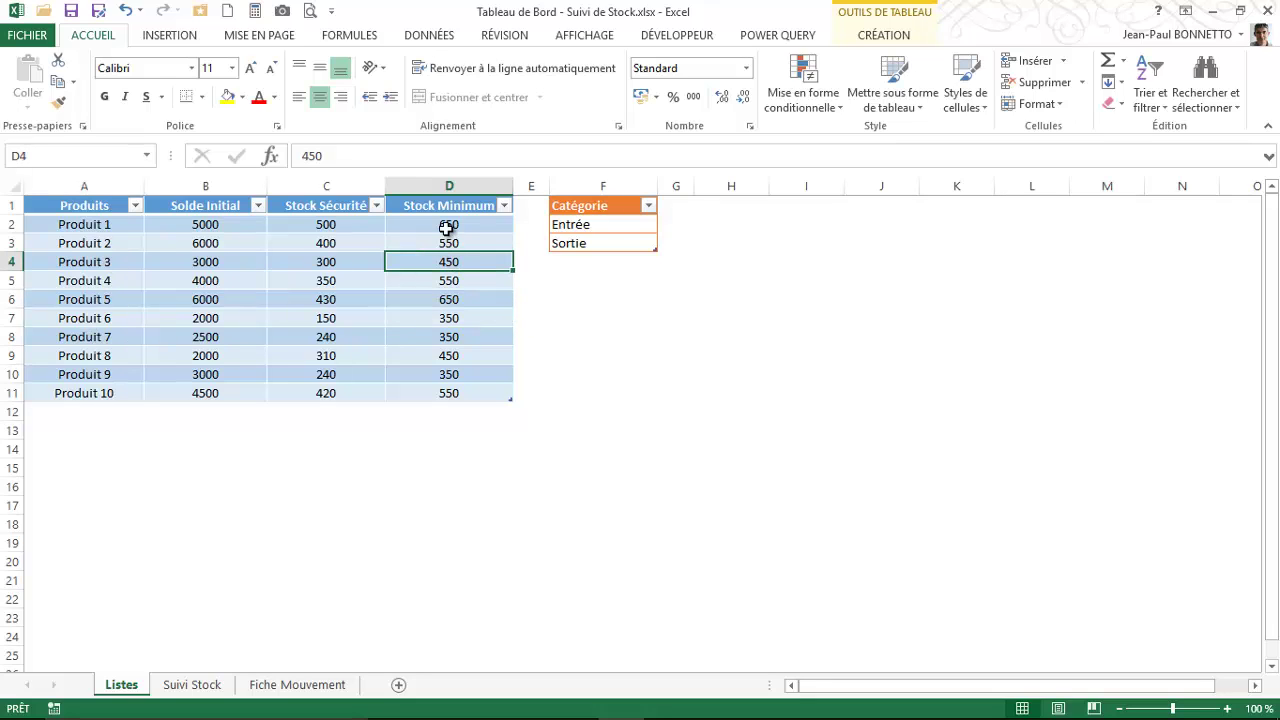
pyautogui.click(447, 226)
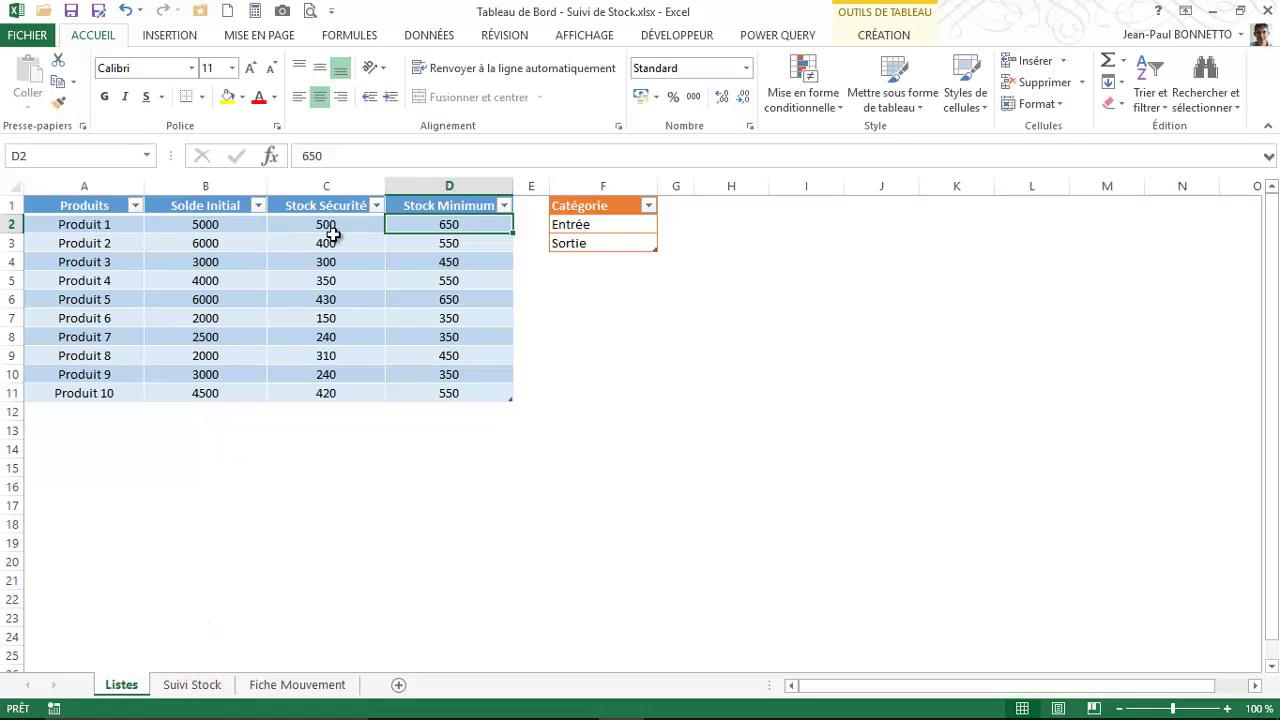
# Check the names assigned to the product table and the Catégorie table in their table design properties.
pyautogui.click(94, 210)
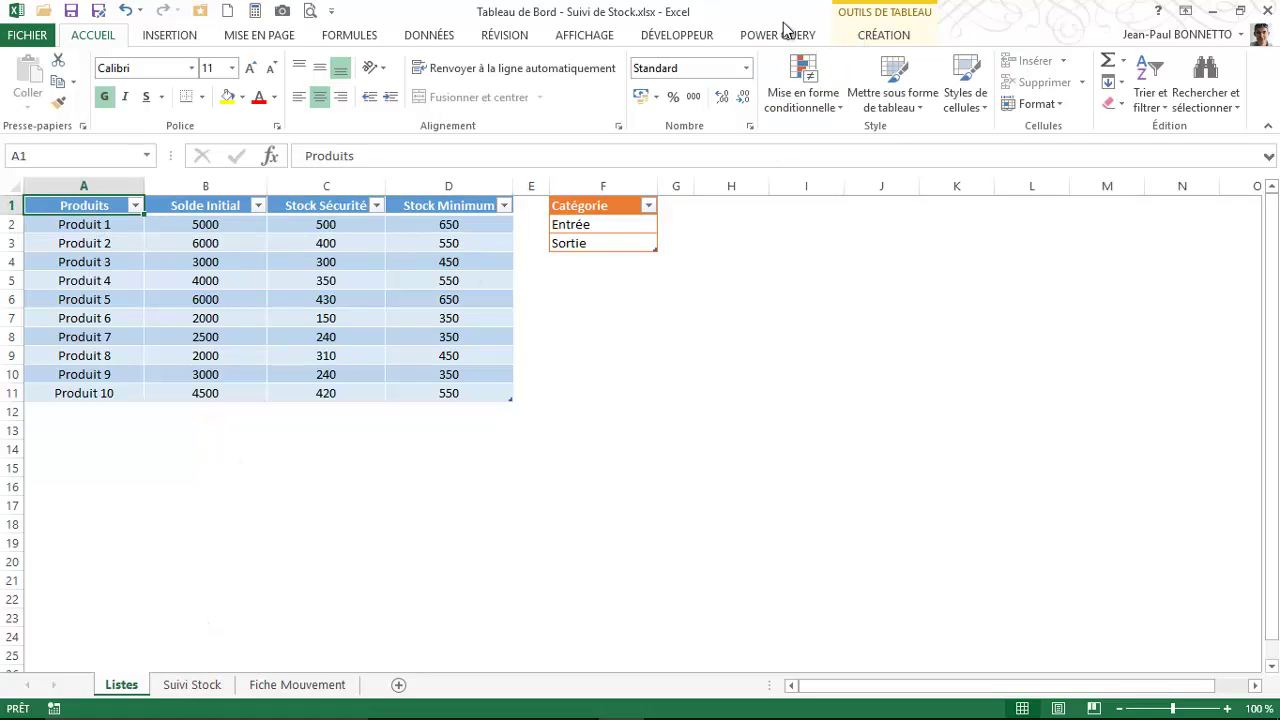
pyautogui.click(883, 34)
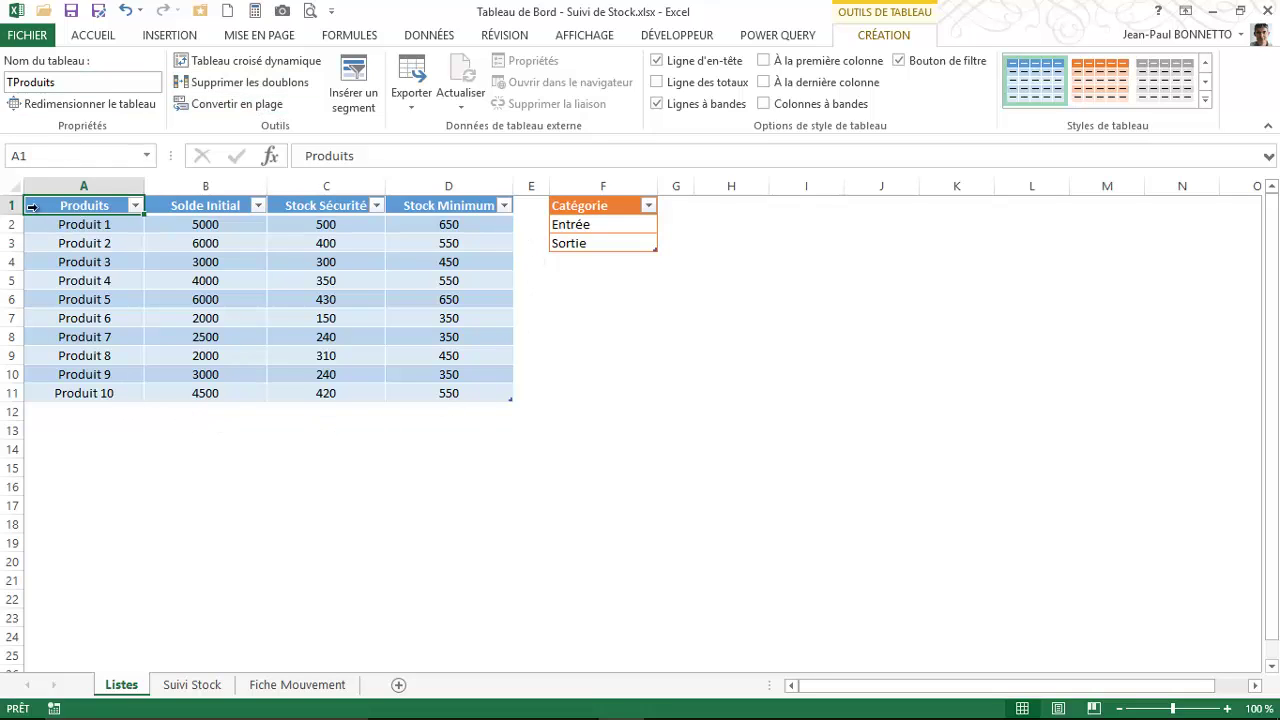
pyautogui.click(108, 85)
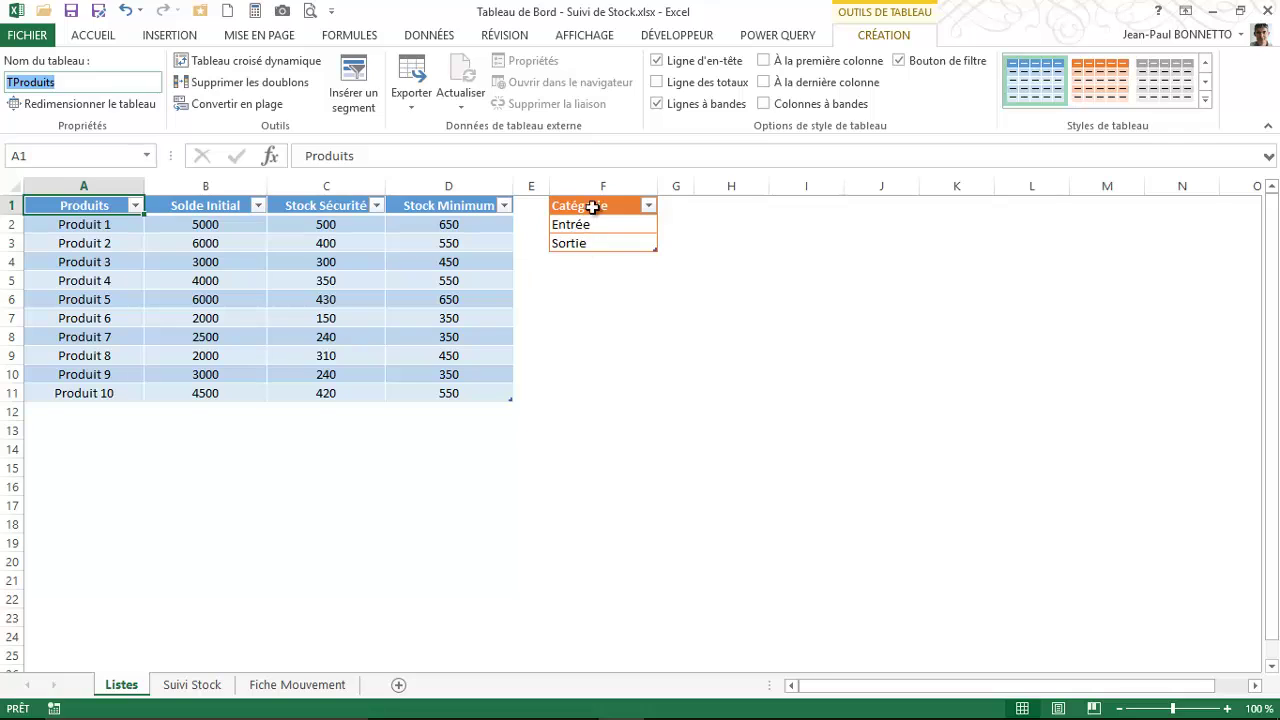
pyautogui.moveTo(590, 208); pyautogui.dragTo(586, 229)
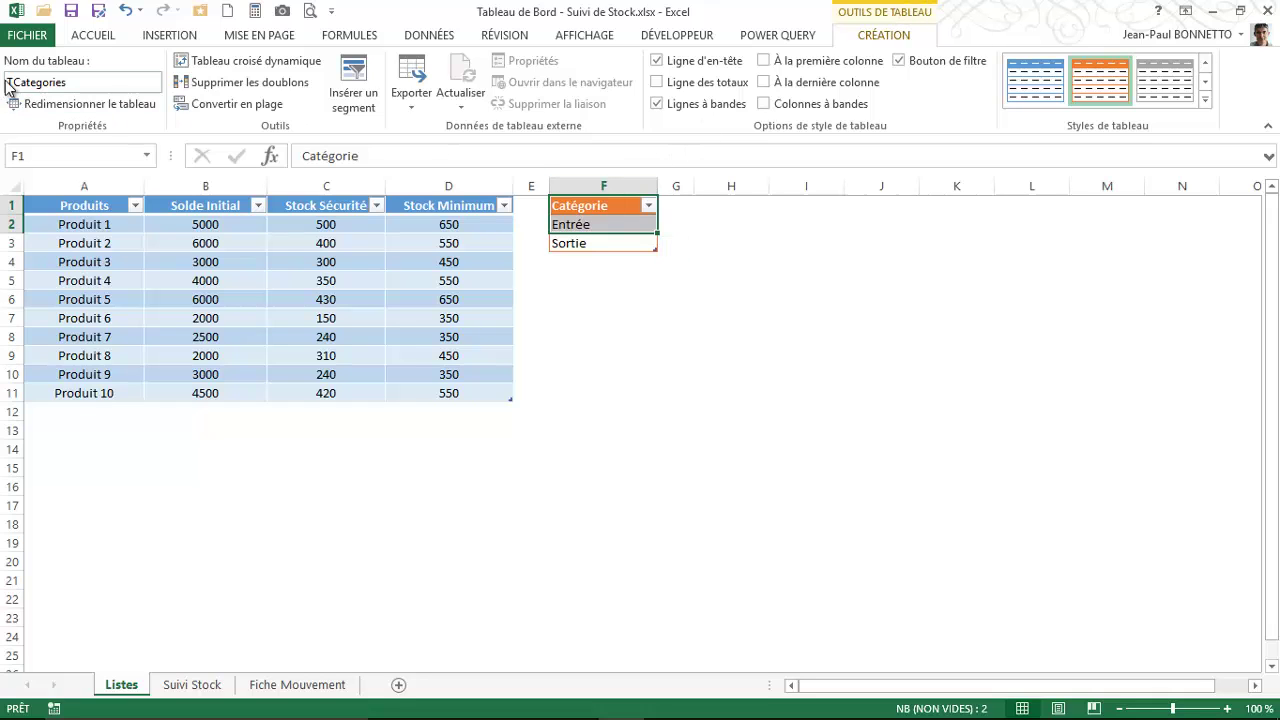
pyautogui.click(257, 245)
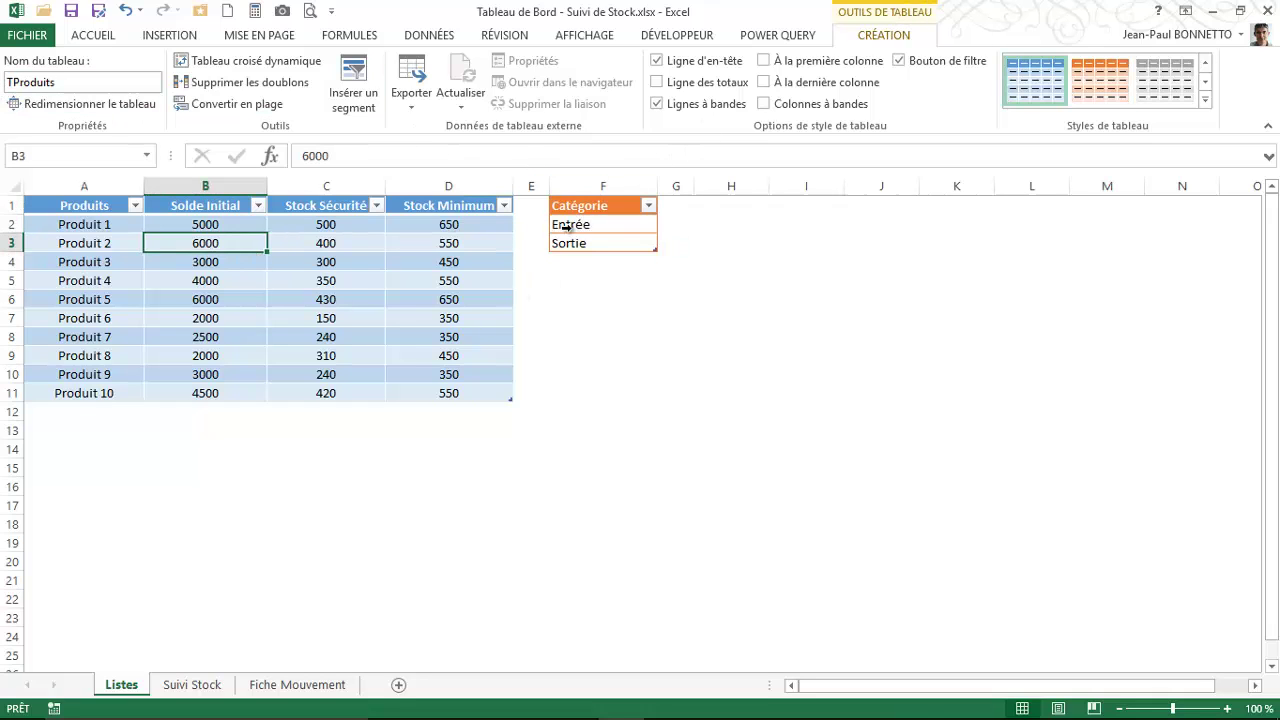
pyautogui.moveTo(574, 224); pyautogui.dragTo(580, 240)
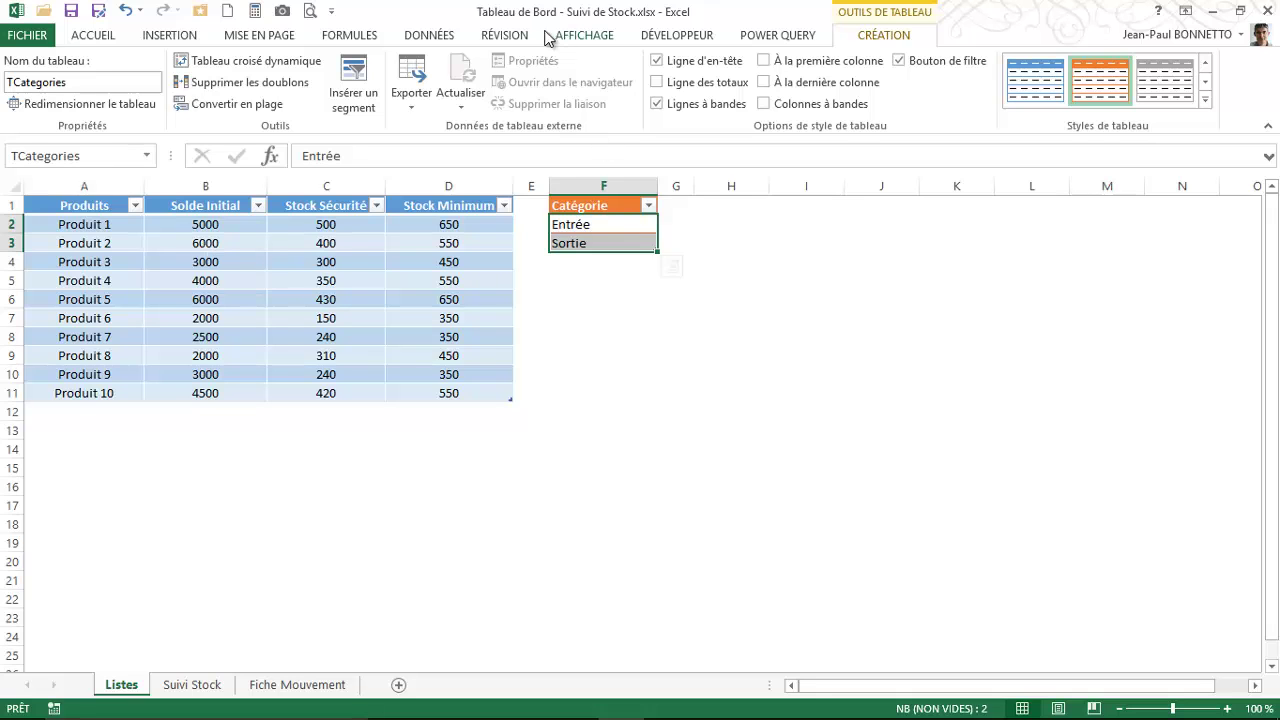
# Inspect the ranges that the defined names MesMouvements and MesProduits refer to in the Name Manager, closing it when done.
pyautogui.click(349, 35)
pyautogui.click(636, 92)
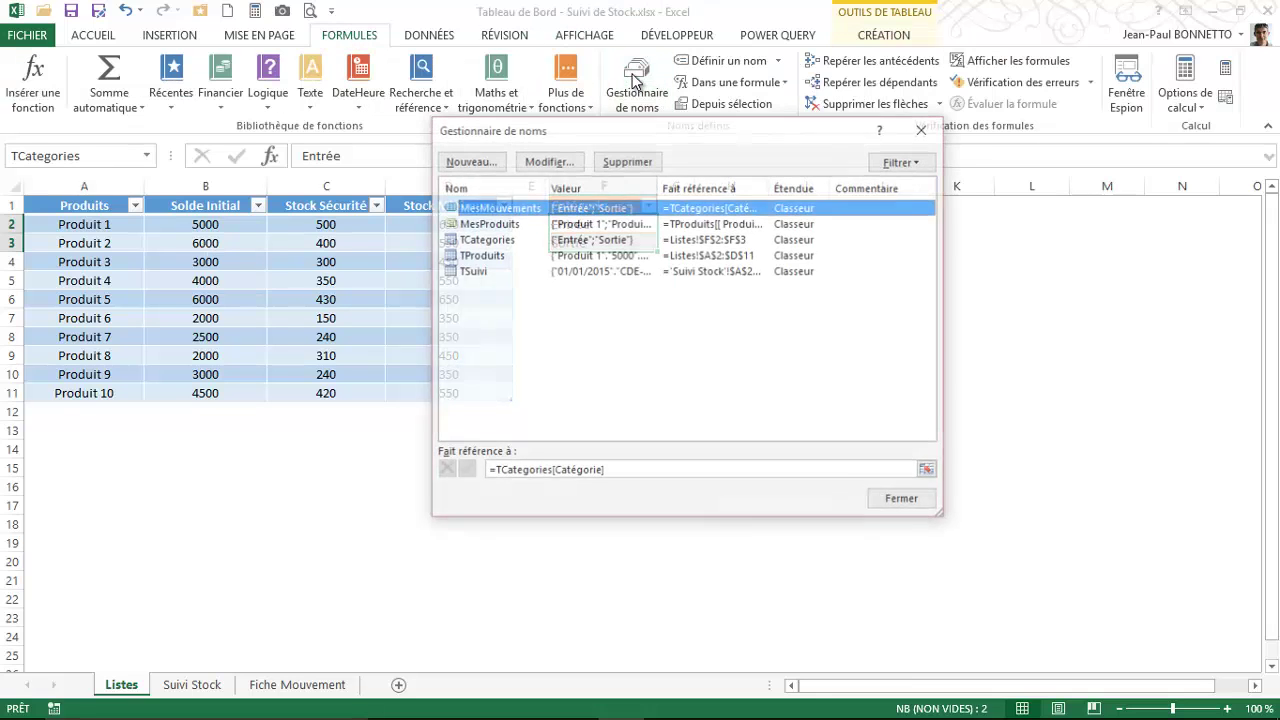
pyautogui.moveTo(672, 158); pyautogui.dragTo(926, 152)
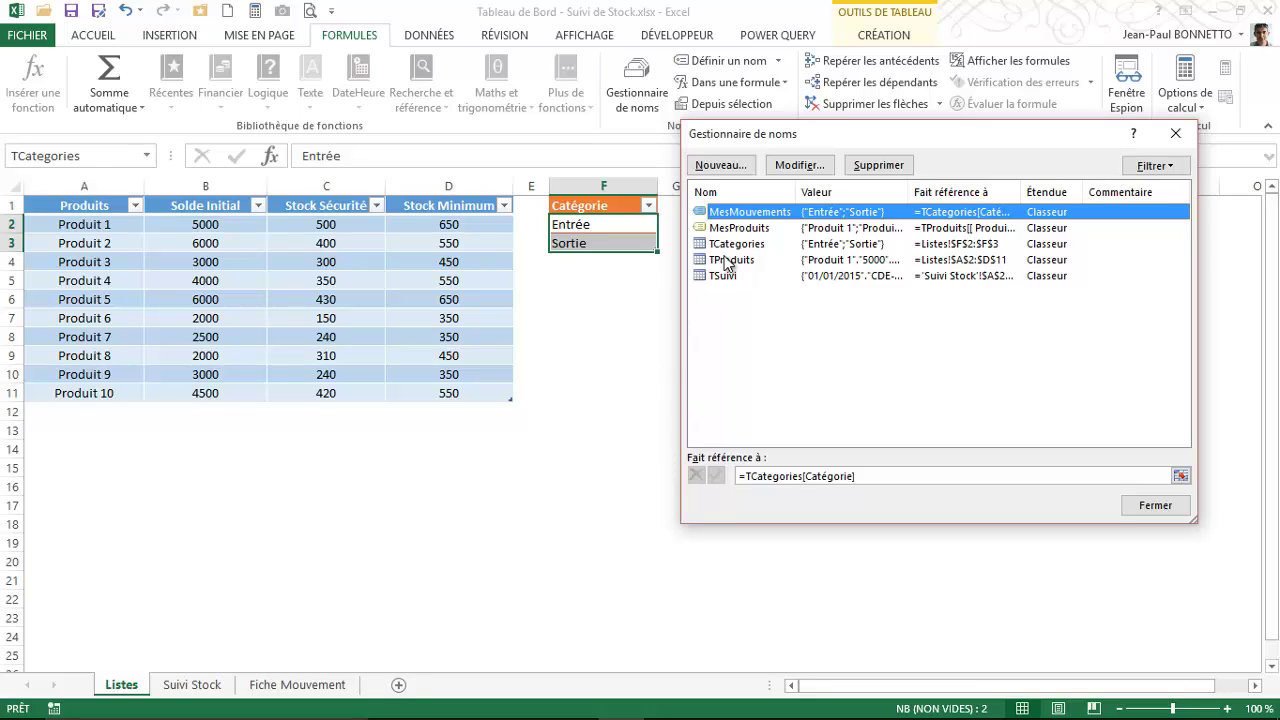
pyautogui.moveTo(853, 141); pyautogui.dragTo(877, 148)
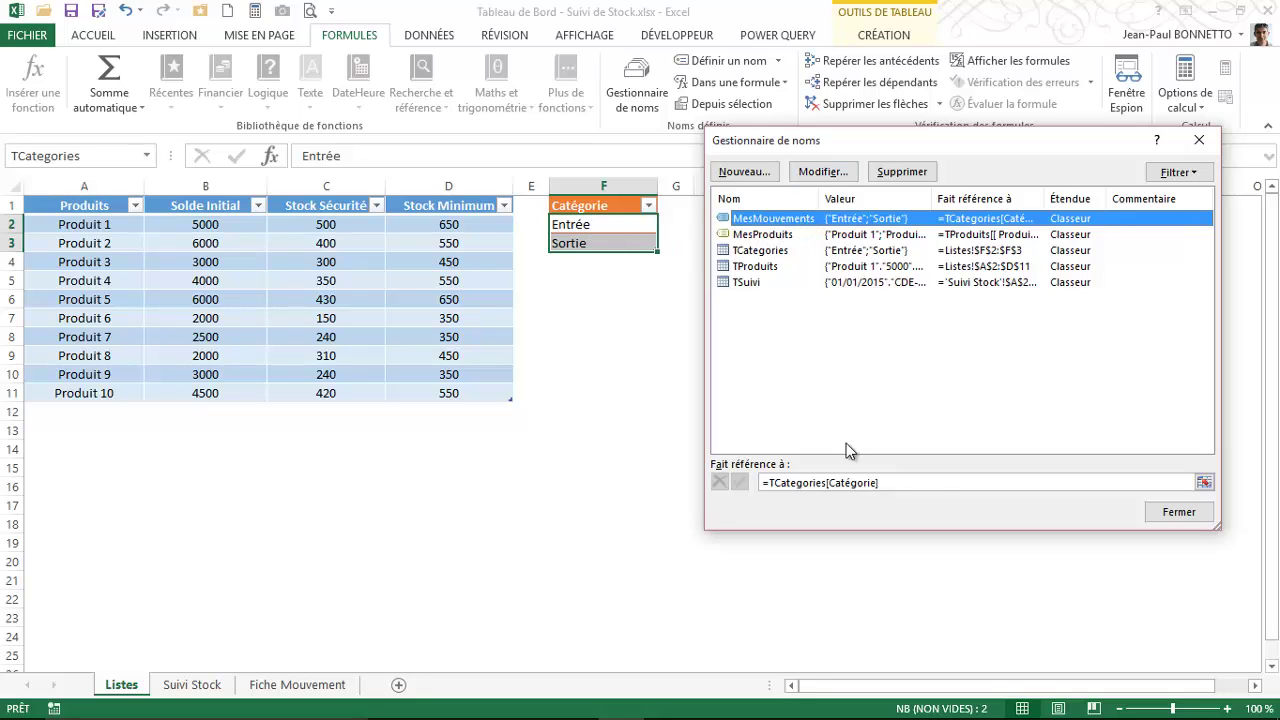
pyautogui.click(948, 483)
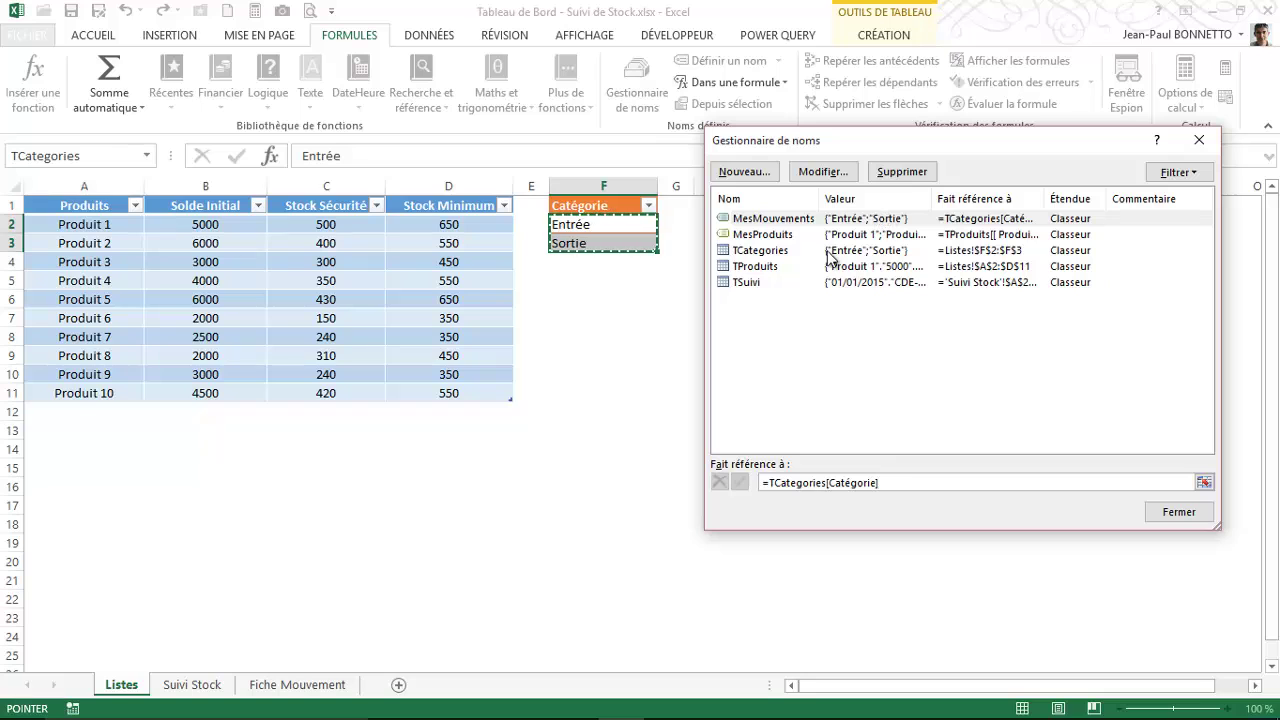
pyautogui.click(770, 234)
pyautogui.click(924, 482)
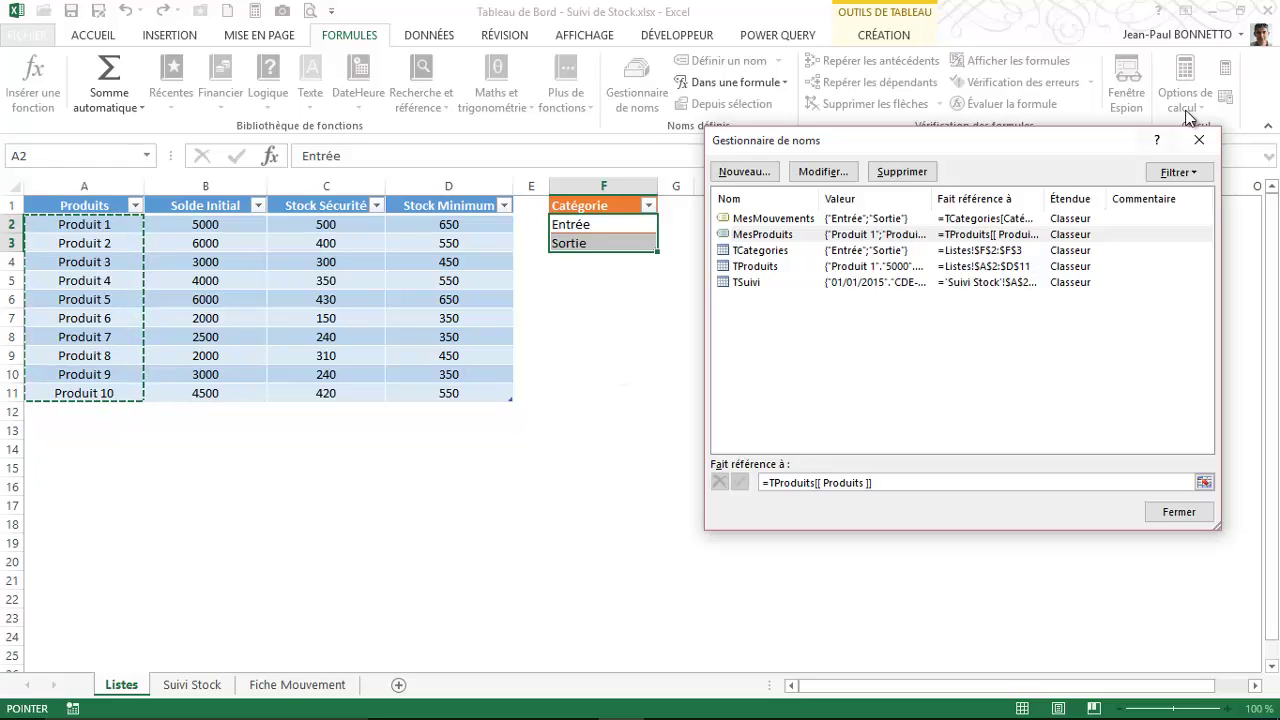
pyautogui.click(1199, 140)
pyautogui.click(96, 281)
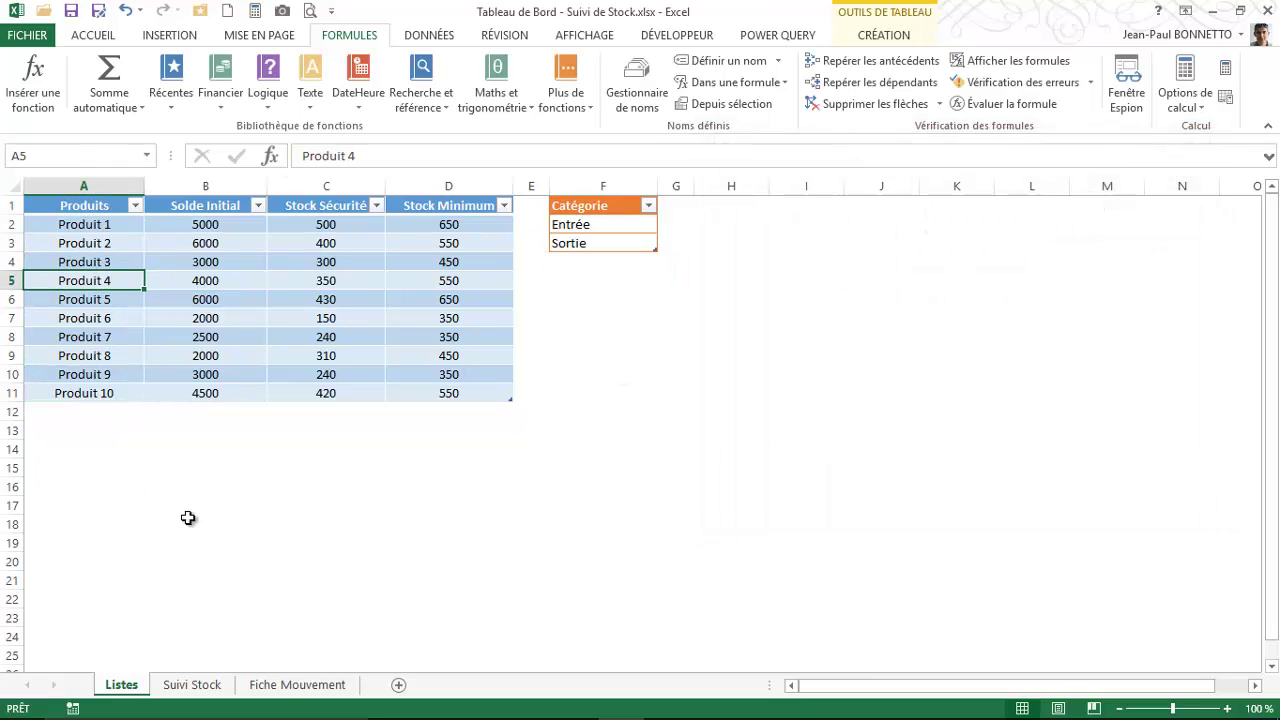
# Inspect the data validation criteria and list source of the Produits cell in row 3 of the Suivi Stock sheet.
pyautogui.click(186, 685)
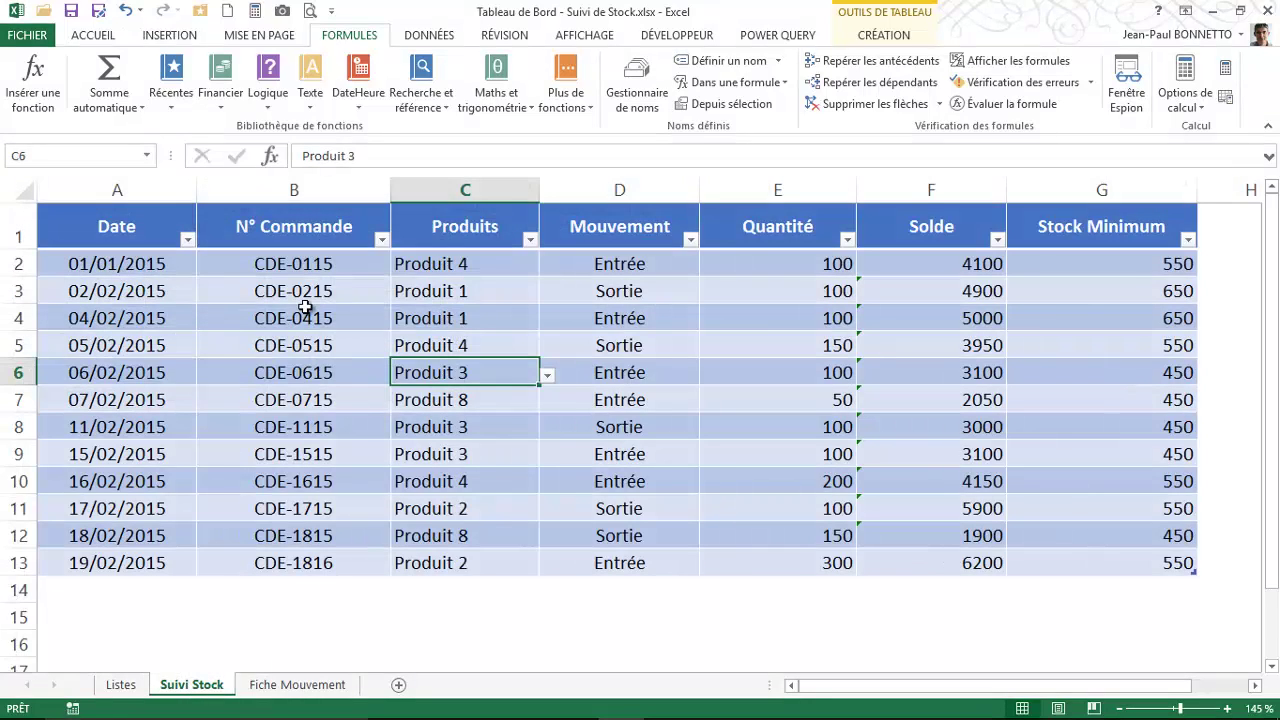
pyautogui.click(413, 296)
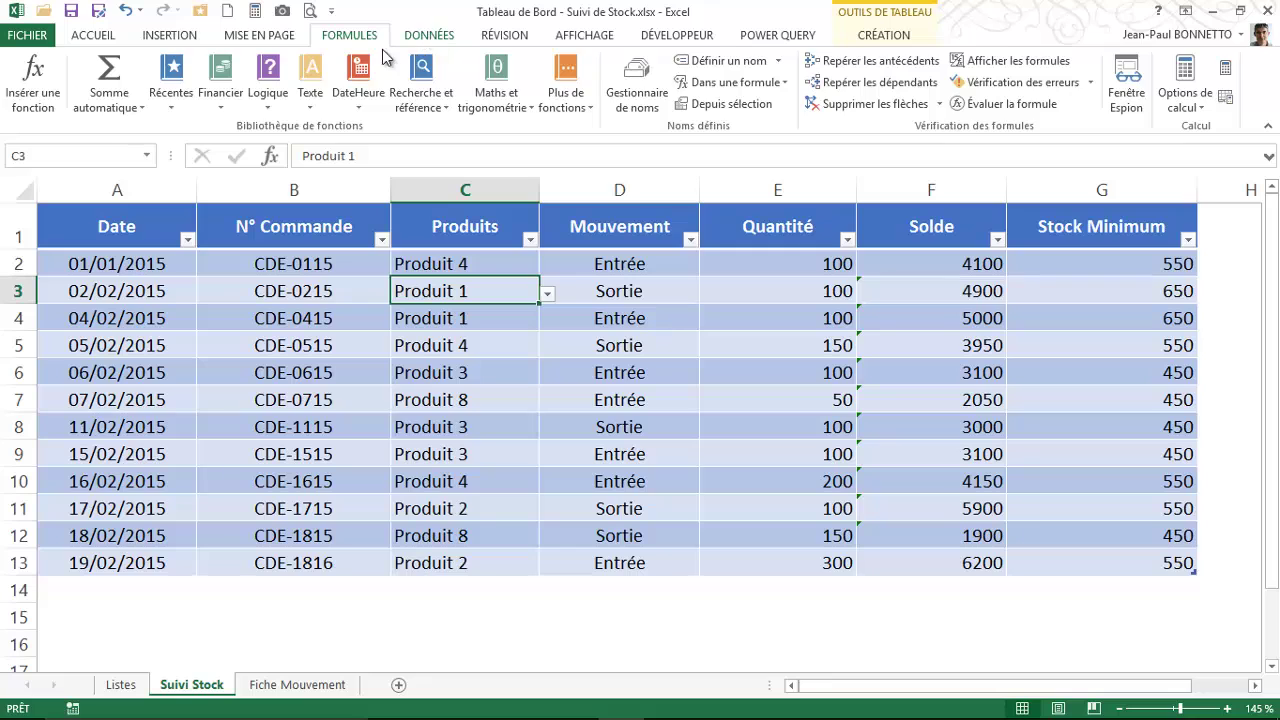
pyautogui.click(429, 35)
pyautogui.click(848, 95)
pyautogui.click(866, 126)
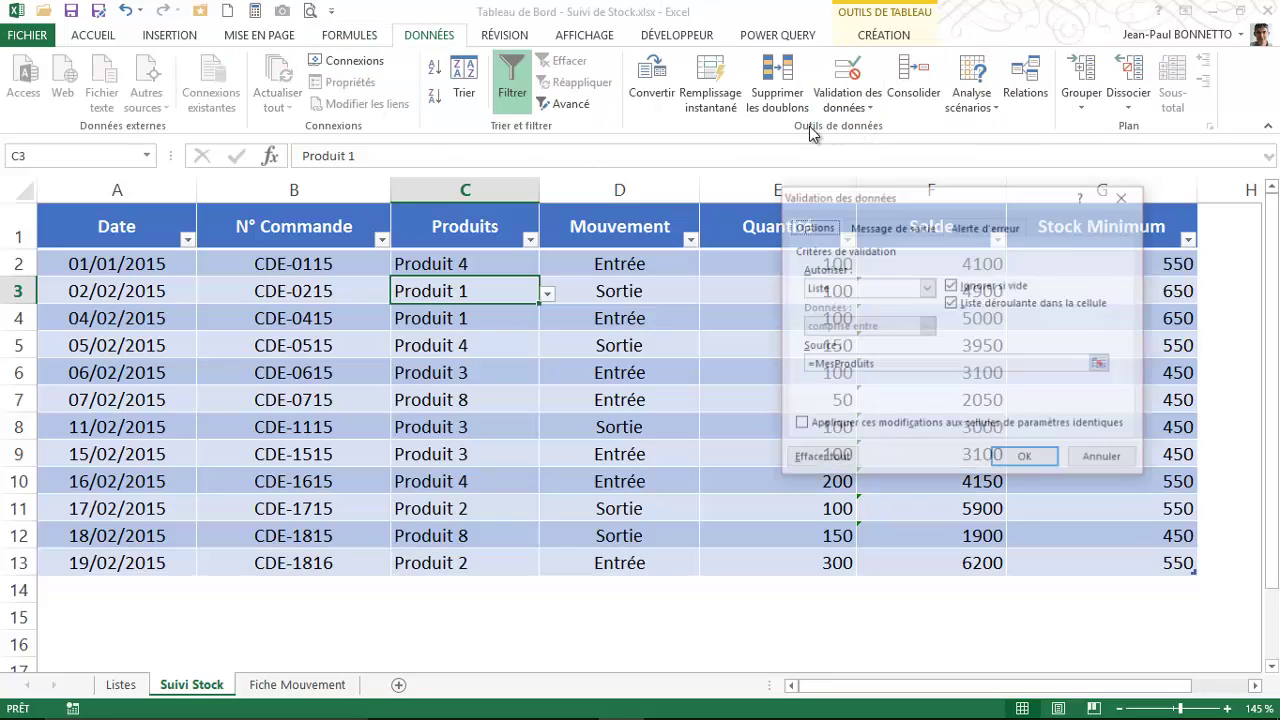
pyautogui.moveTo(932, 204); pyautogui.dragTo(840, 184)
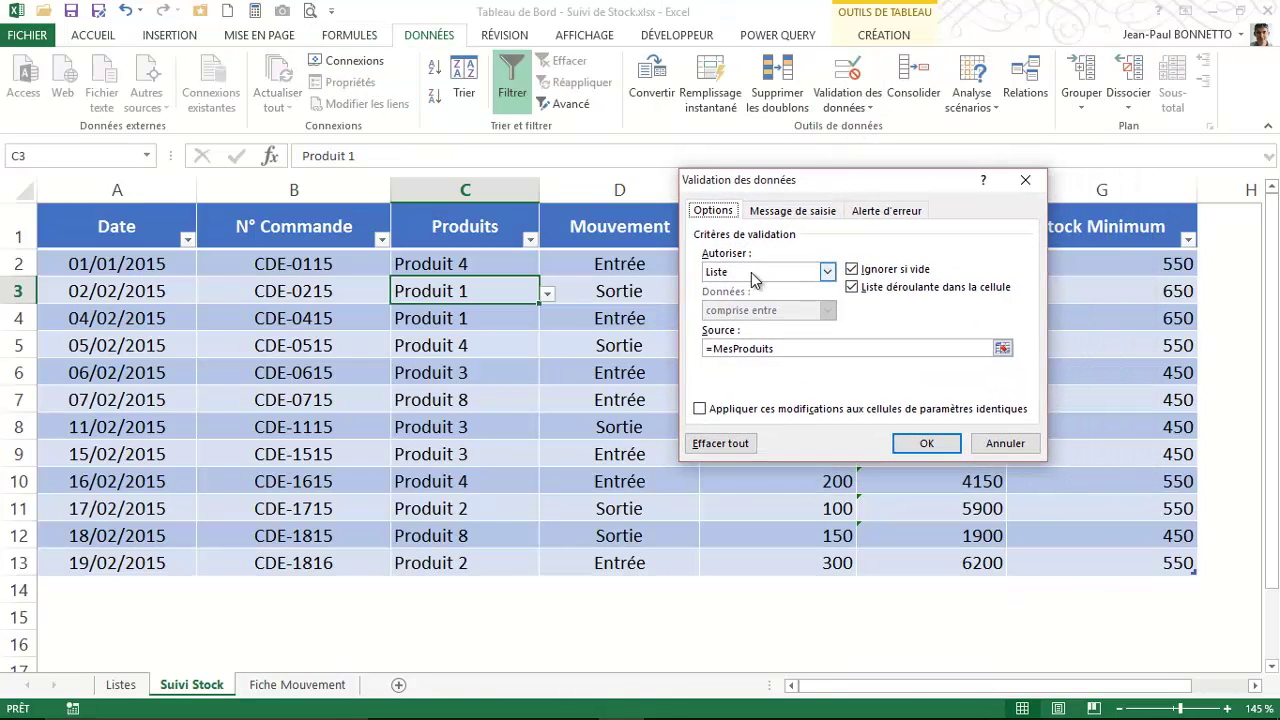
pyautogui.click(800, 348)
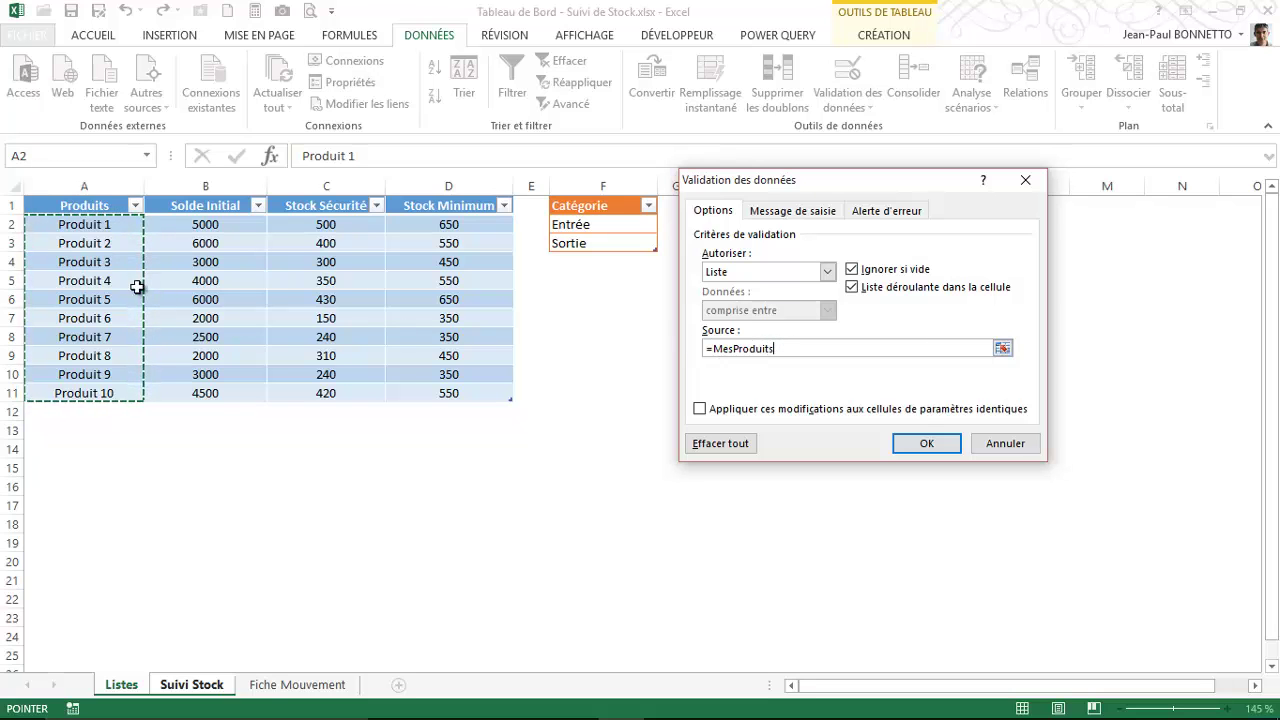
pyautogui.click(926, 443)
# Examine the product choices offered by the validation lists of the Produits cells in rows 4 and 6, down to the last entry.
pyautogui.click(478, 316)
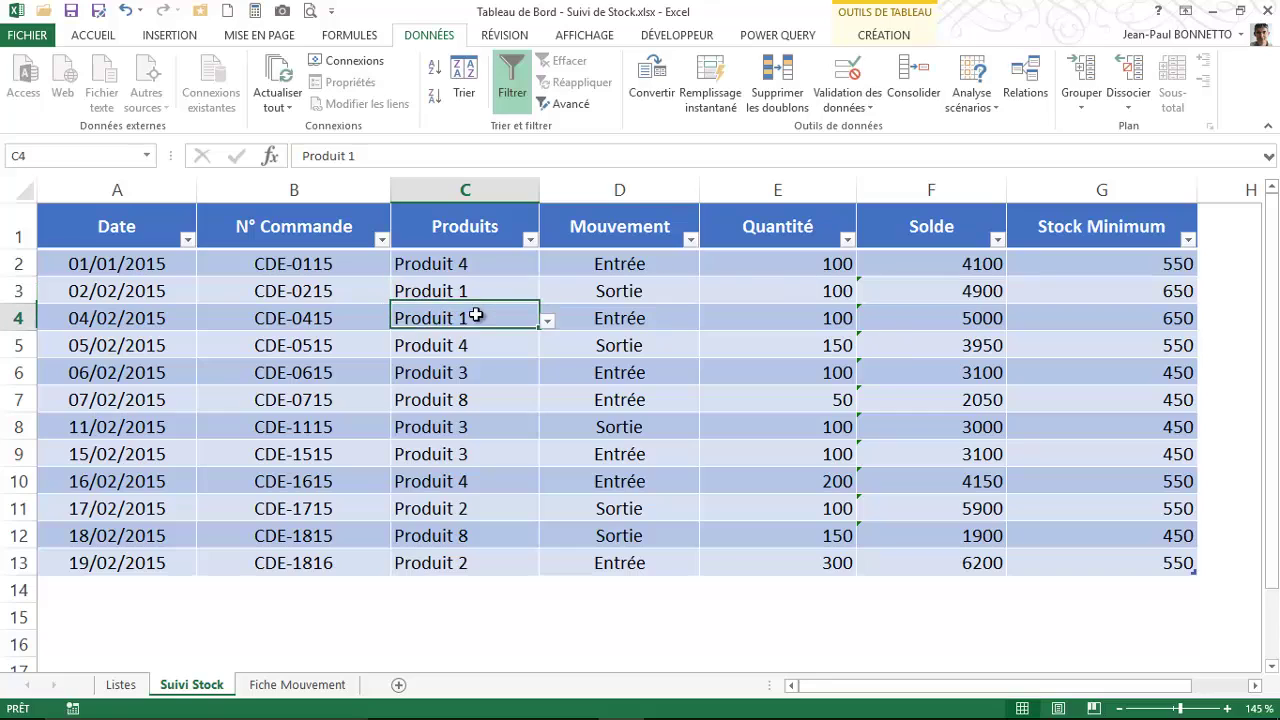
pyautogui.click(547, 320)
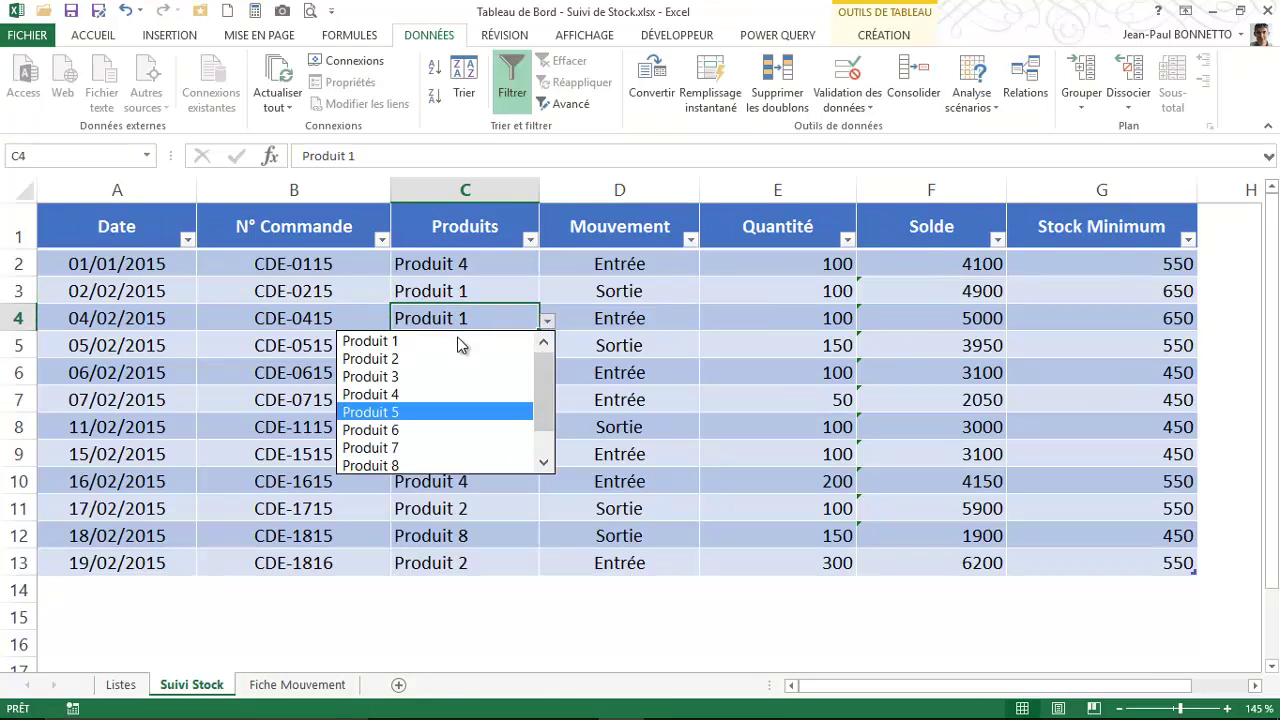
pyautogui.click(452, 309)
pyautogui.click(463, 400)
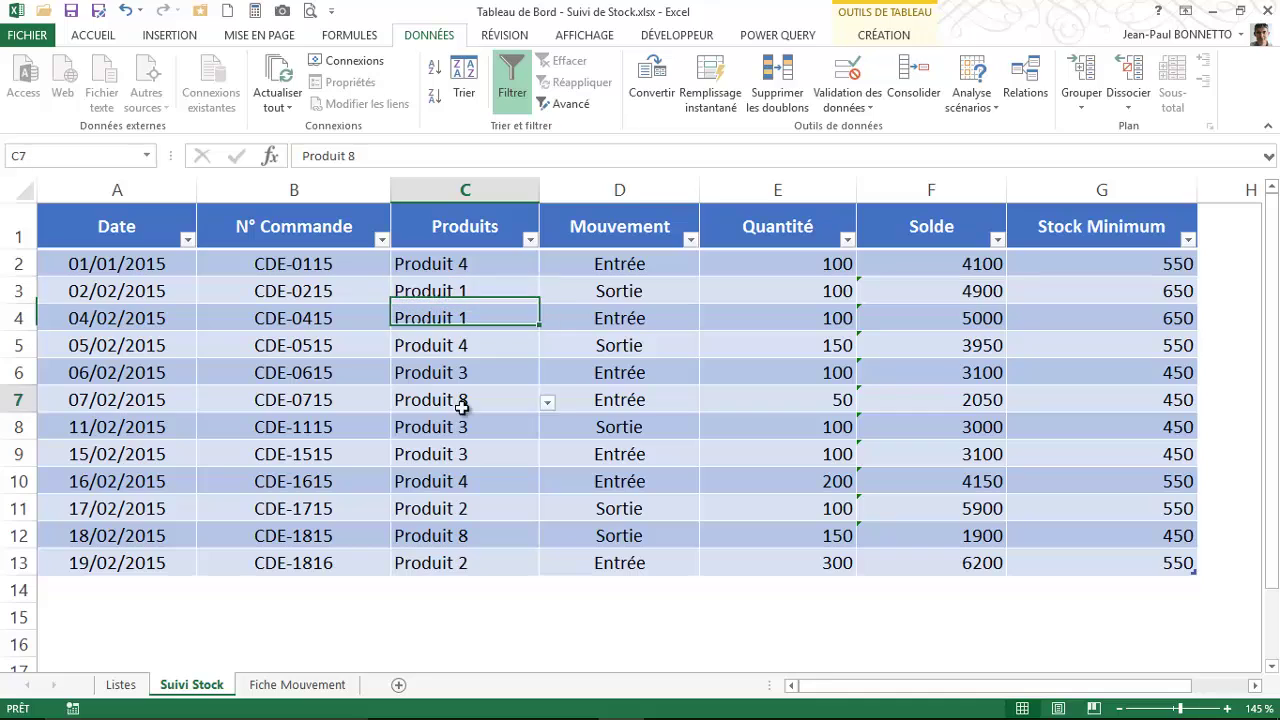
pyautogui.click(465, 427)
pyautogui.click(466, 372)
pyautogui.click(546, 377)
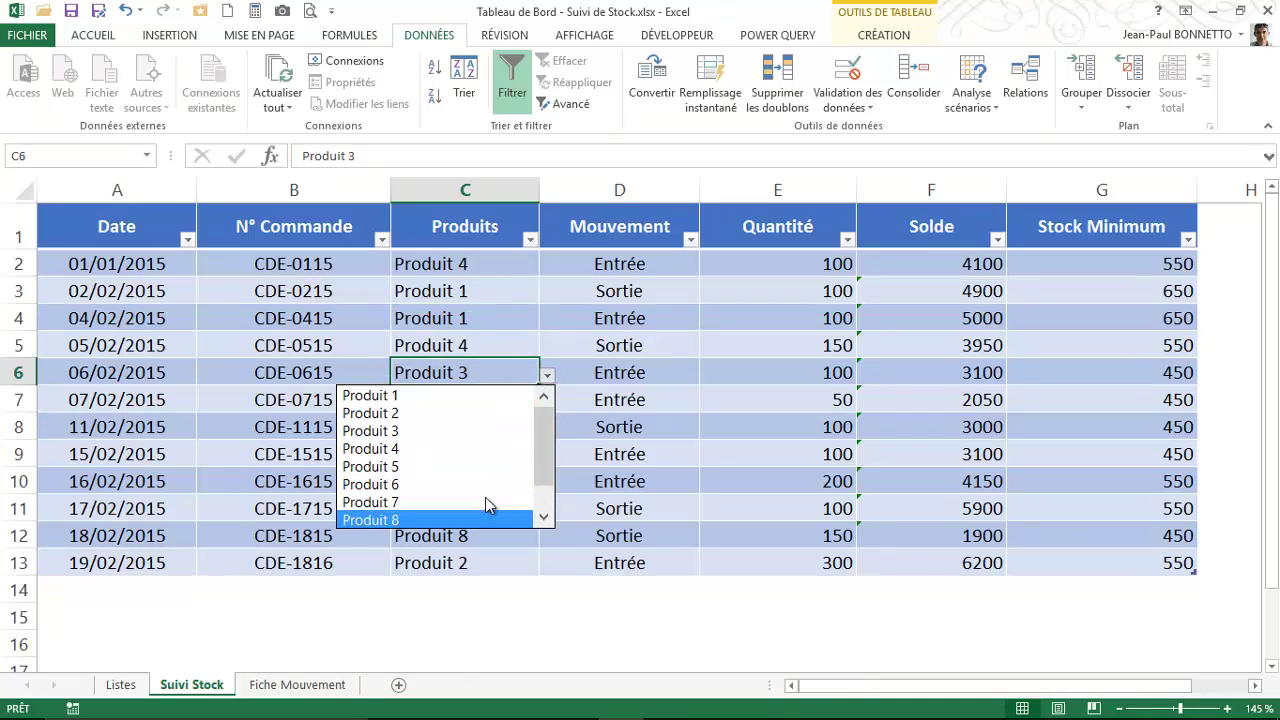
pyautogui.moveTo(545, 432); pyautogui.dragTo(545, 460)
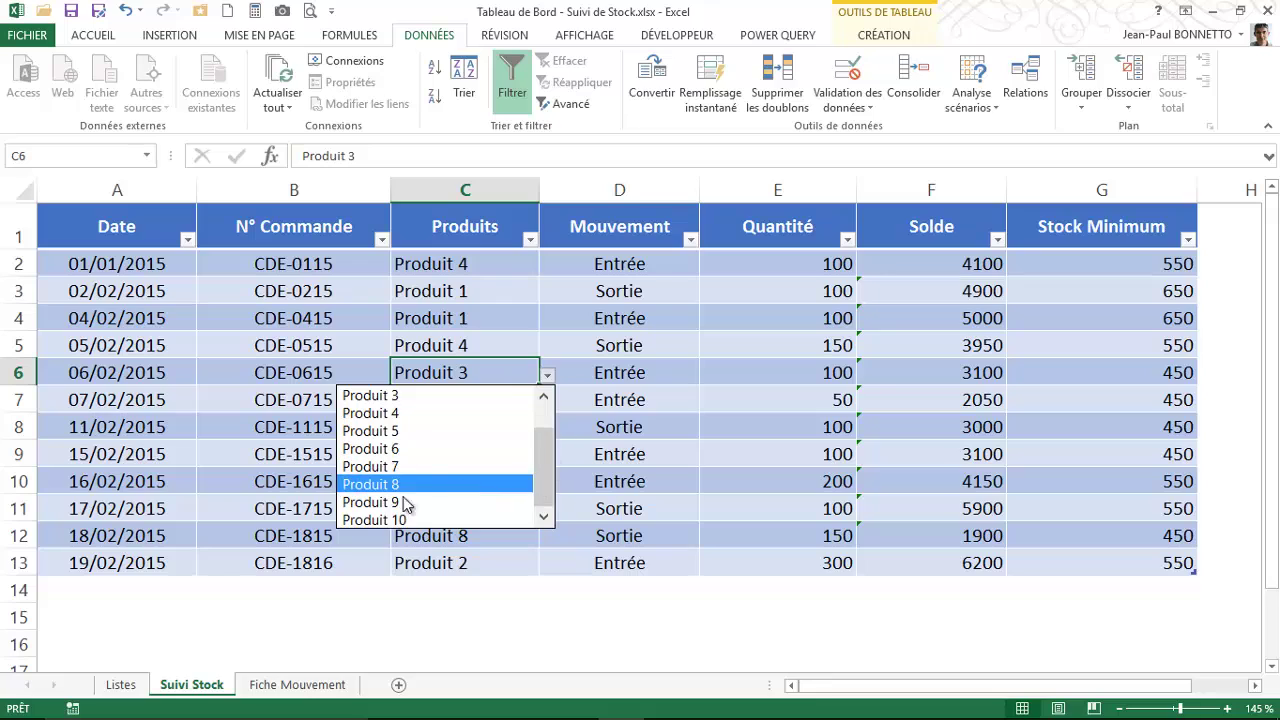
pyautogui.click(452, 293)
pyautogui.click(546, 377)
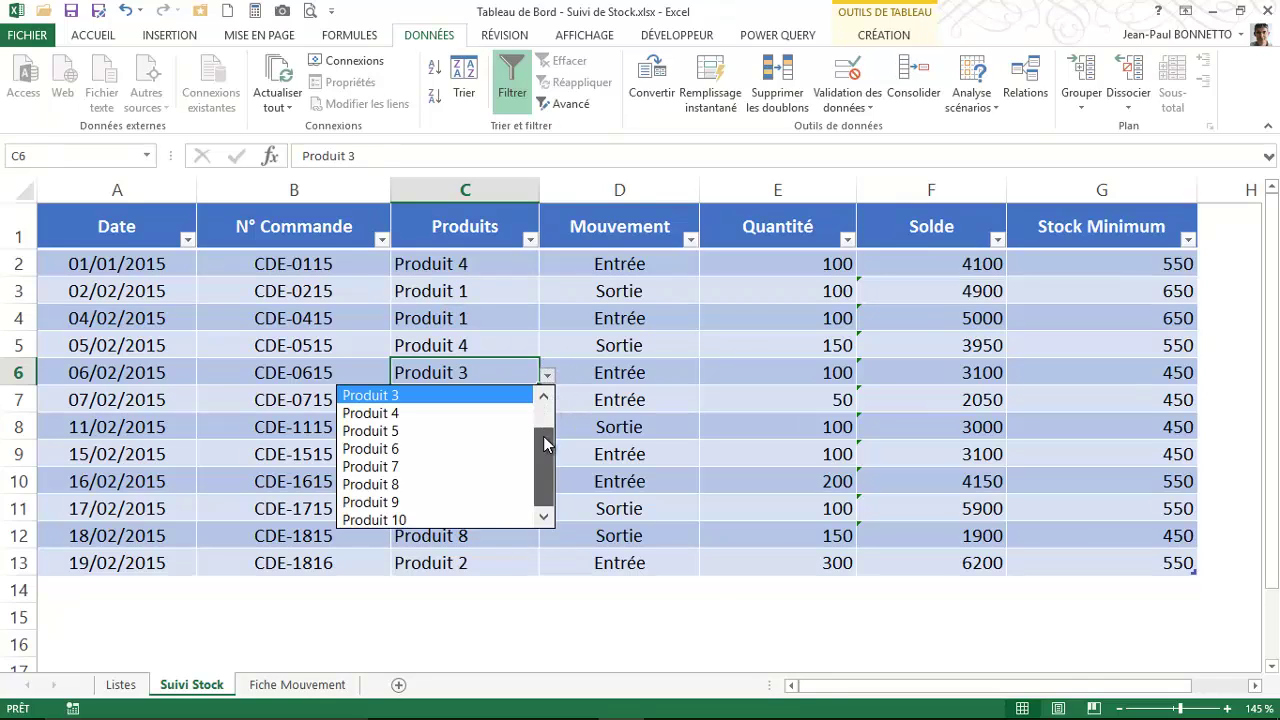
pyautogui.moveTo(544, 438); pyautogui.dragTo(544, 507)
pyautogui.click(427, 325)
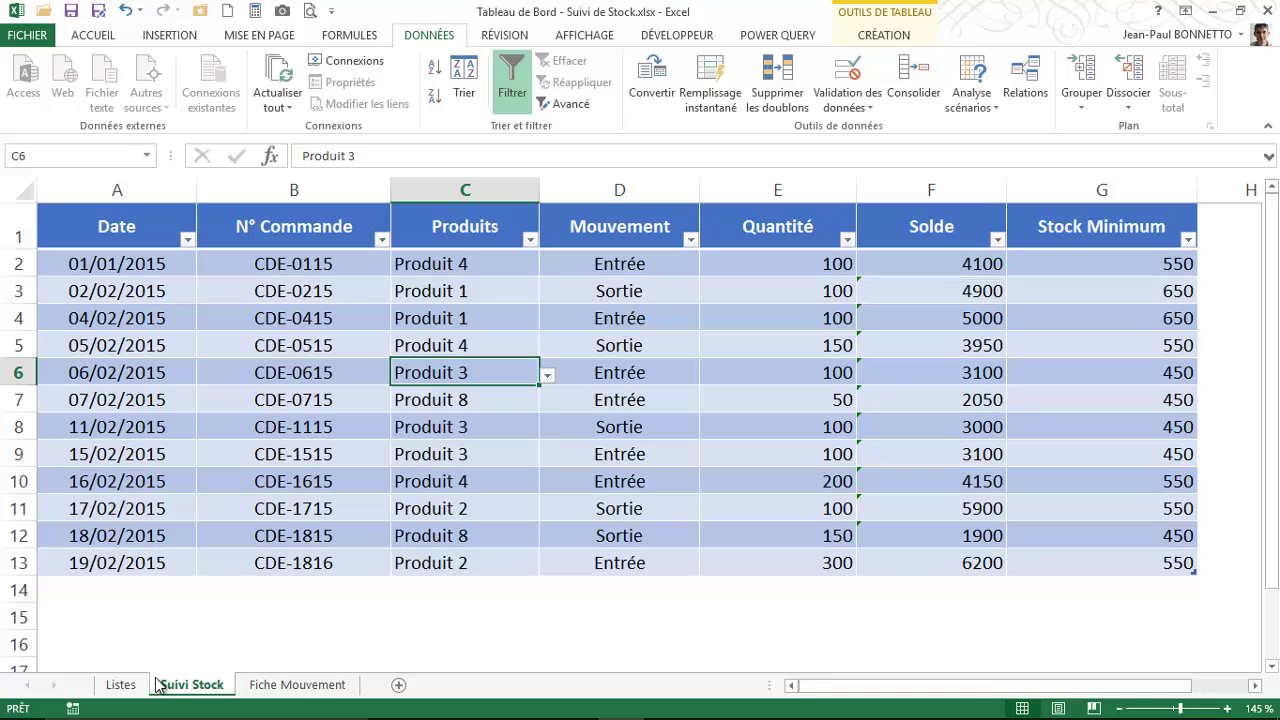
# Add a new row below Produit 10 in the product table on the Listes sheet and name the product Produit 11.
pyautogui.click(121, 684)
pyautogui.click(104, 393)
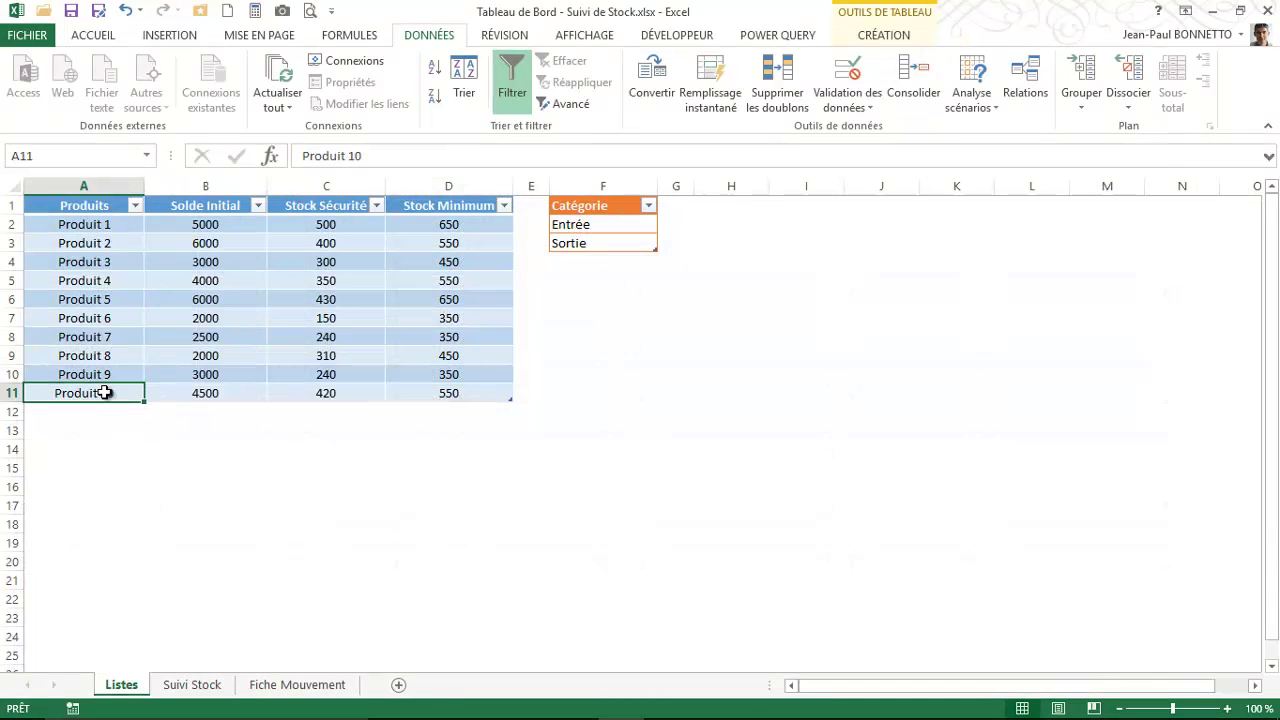
pyautogui.press('Tab')
pyautogui.press('Tab')
pyautogui.press('Tab')
pyautogui.press('Tab')
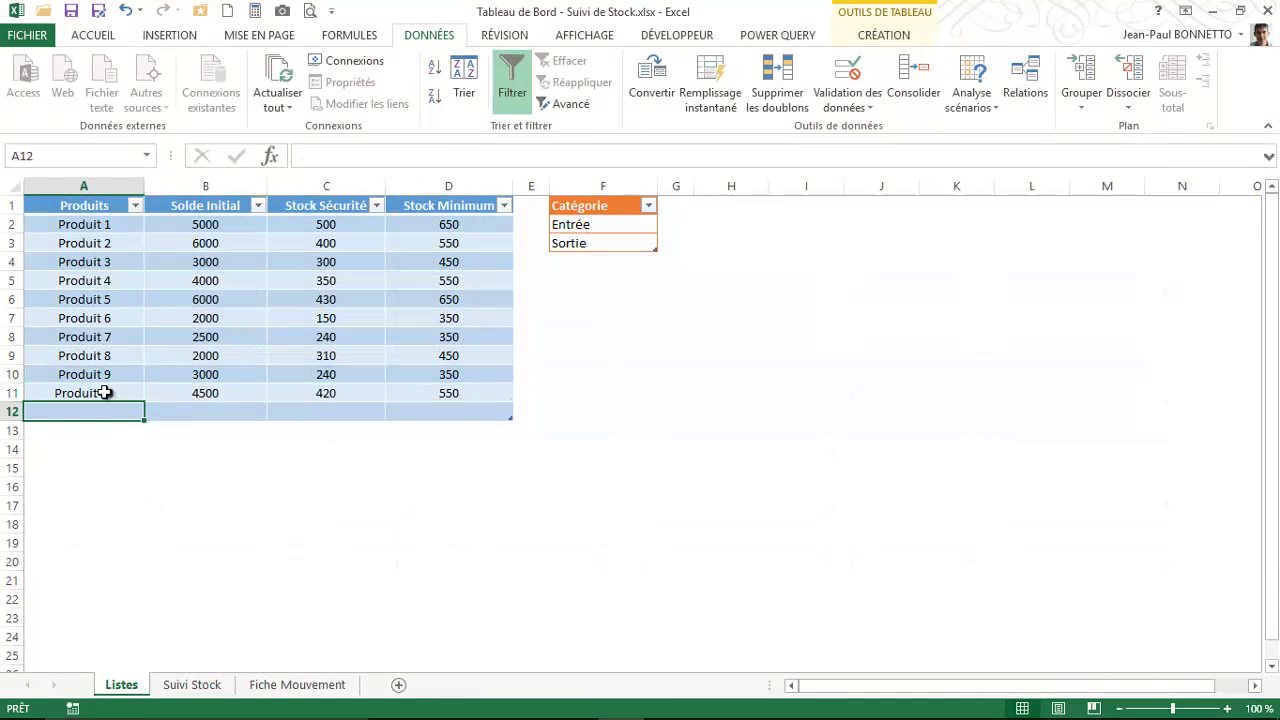
pyautogui.write('Produ')
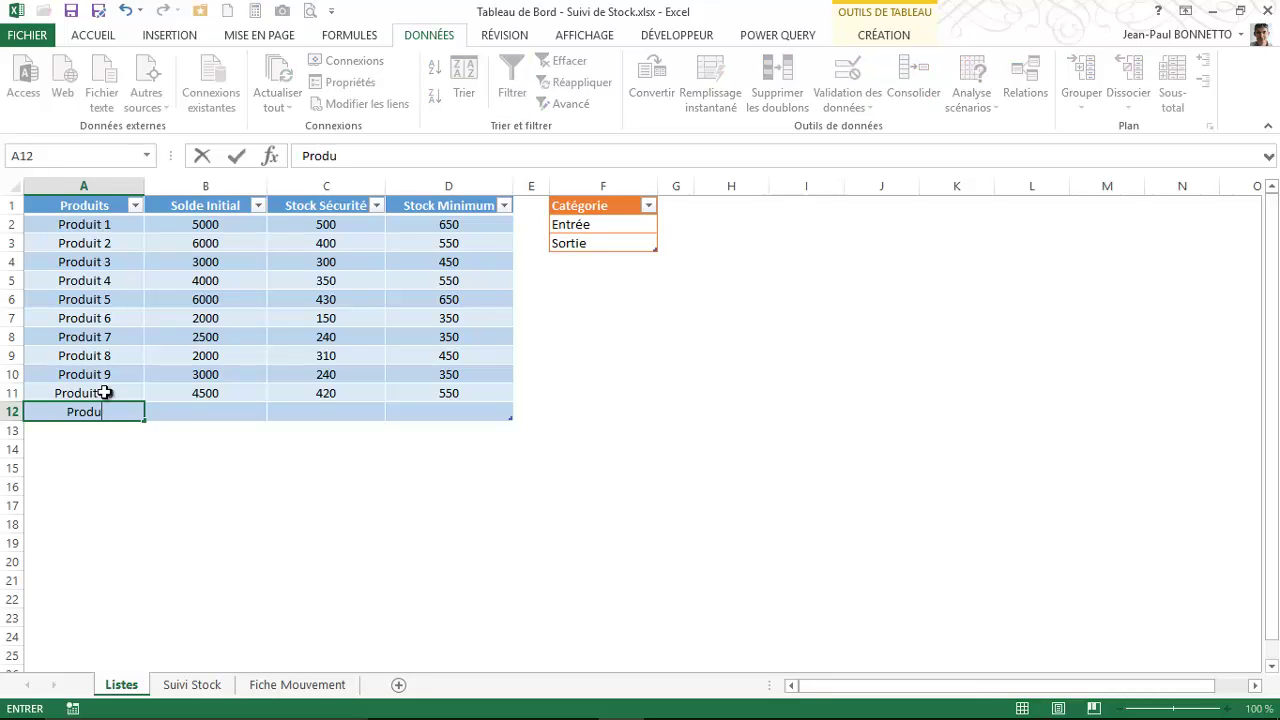
pyautogui.write('it 11')
pyautogui.press('Tab')
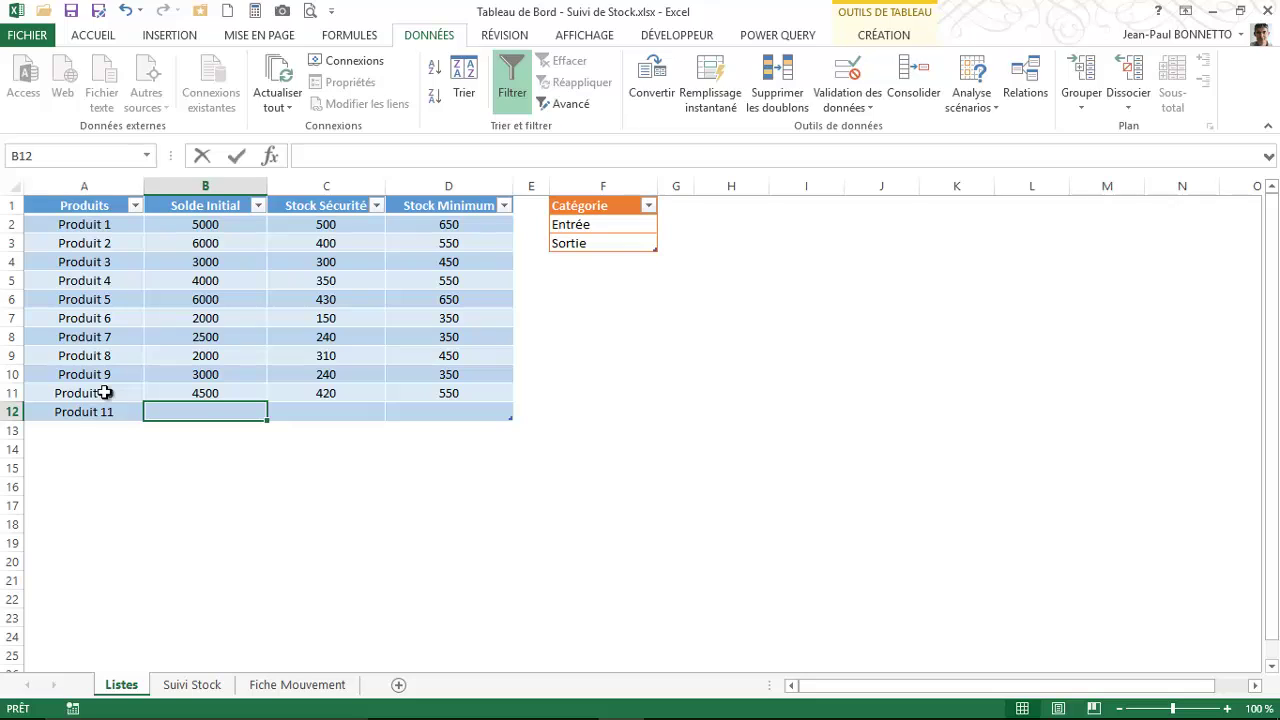
# Give Produit 11 an initial balance of 5000, a safety stock of 400 and a minimum stock of 500.
pyautogui.write('5000')
pyautogui.press('Tab')
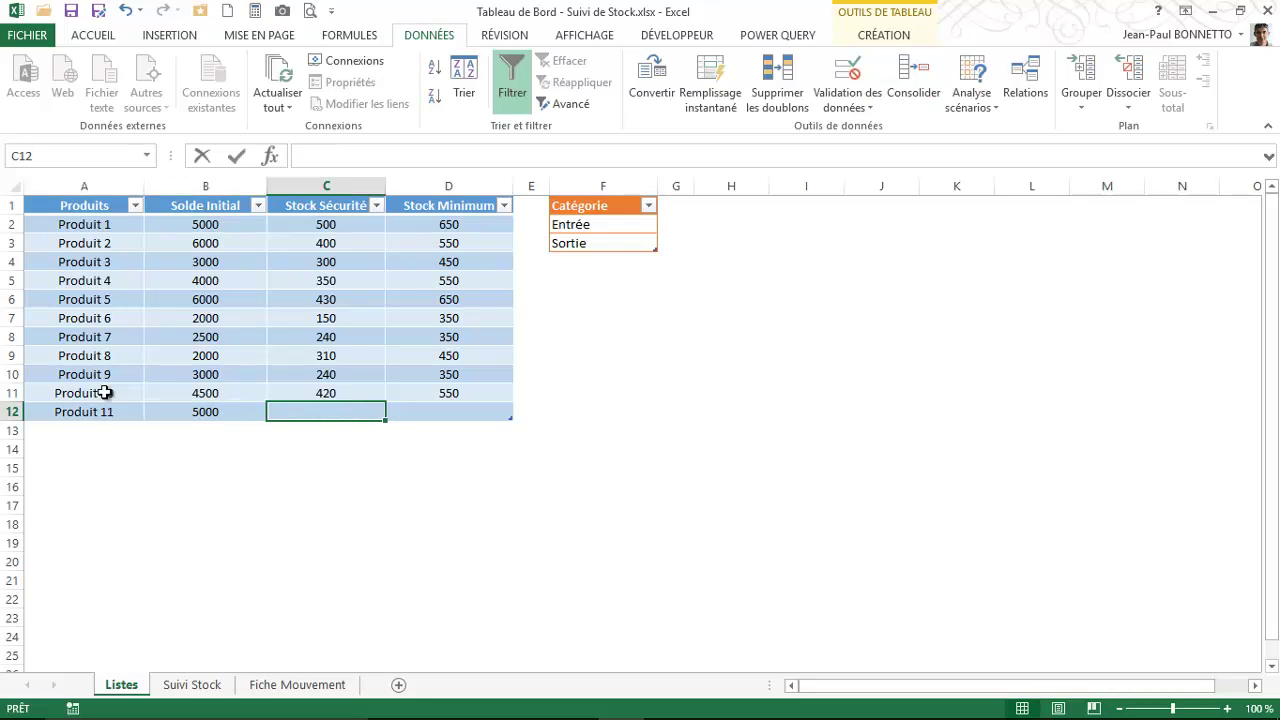
pyautogui.write('400')
pyautogui.press('Tab')
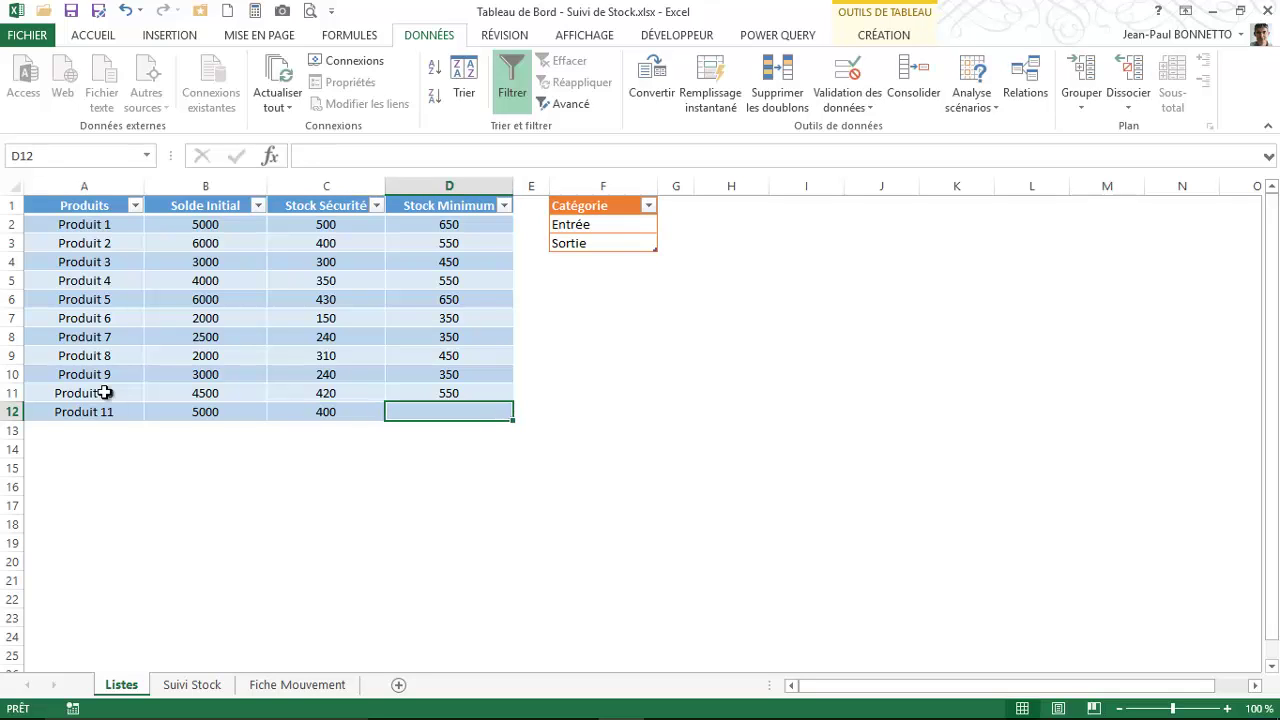
pyautogui.write('500')
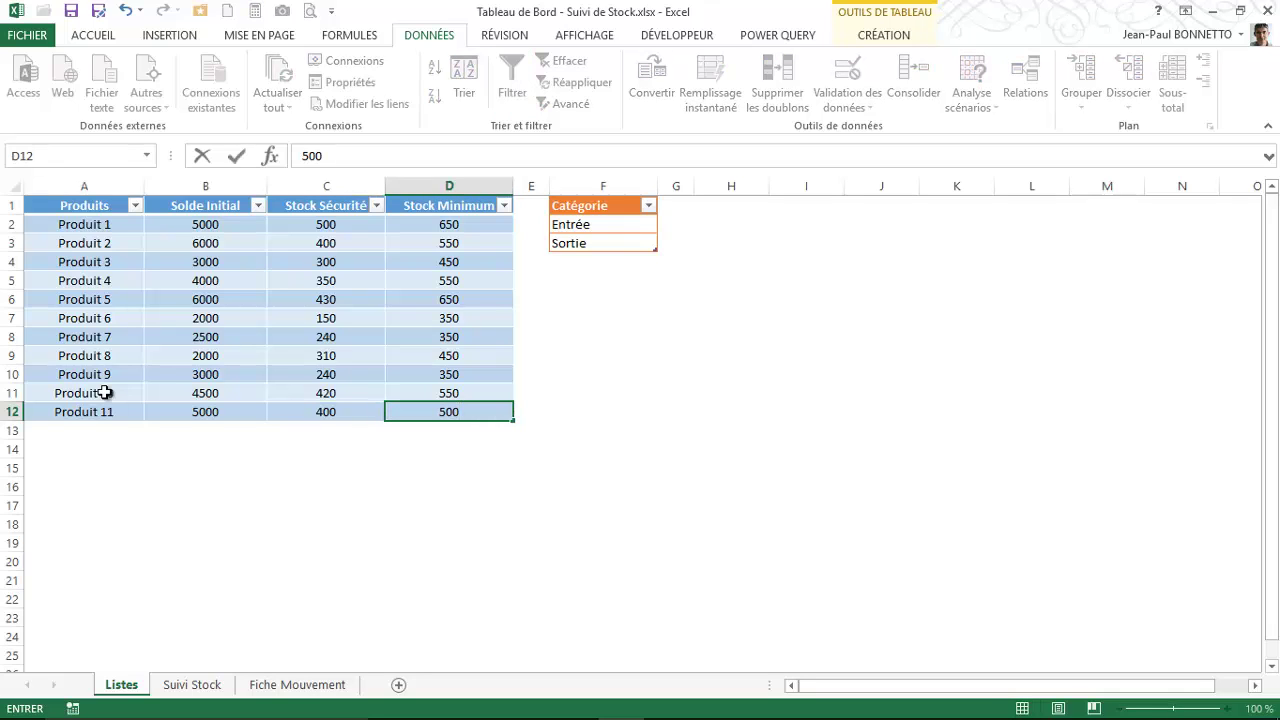
pyautogui.click(334, 342)
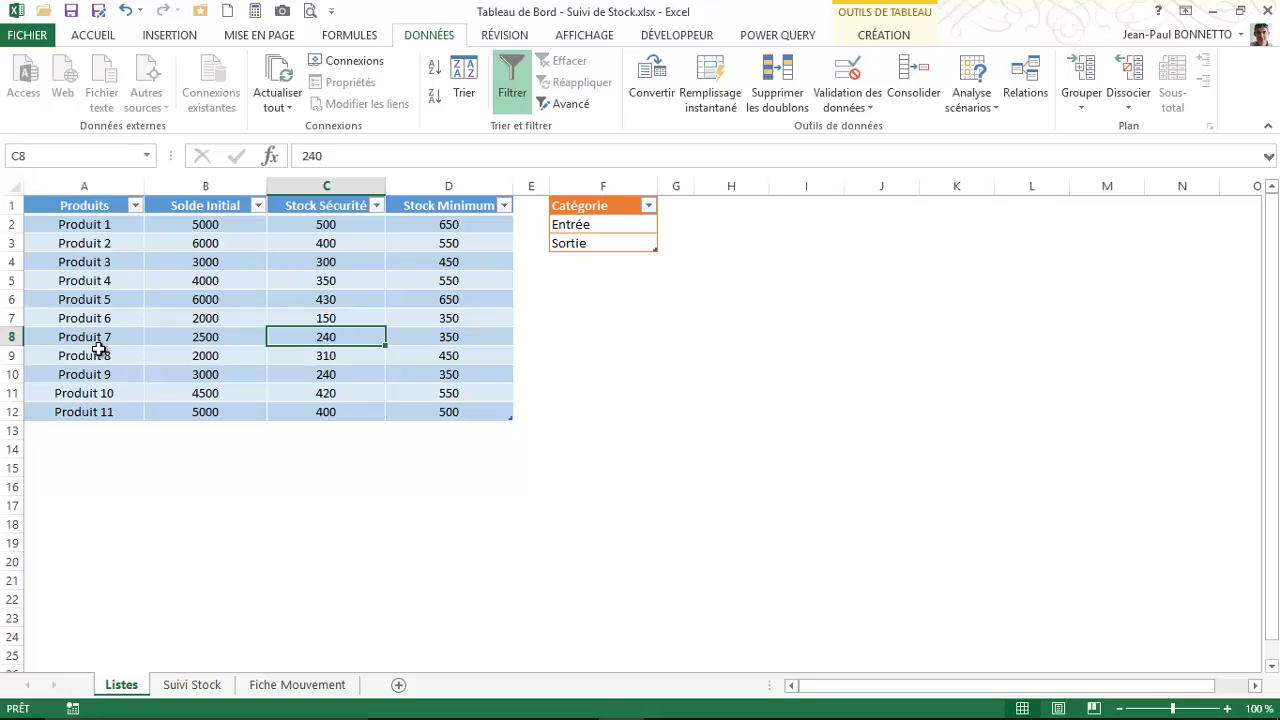
pyautogui.click(94, 279)
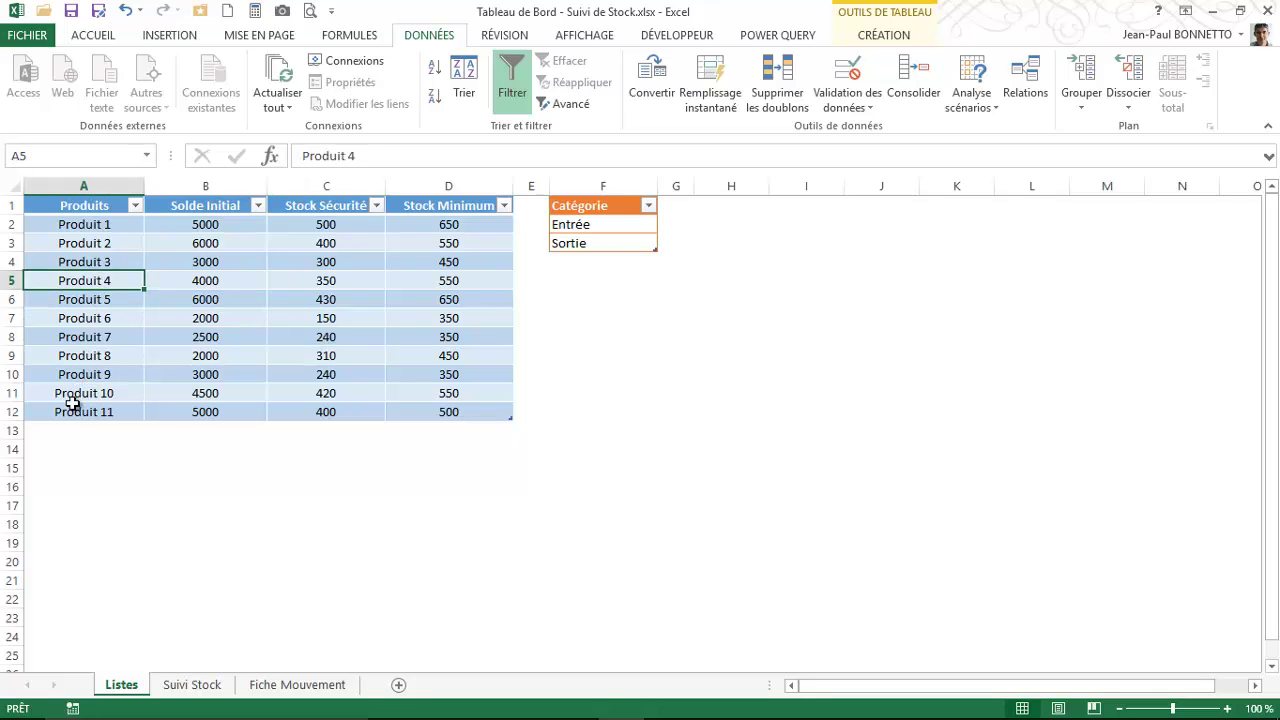
# Check the Produits validation list in row 6 of the Suivi Stock sheet for the newly added Produit 11.
pyautogui.click(191, 684)
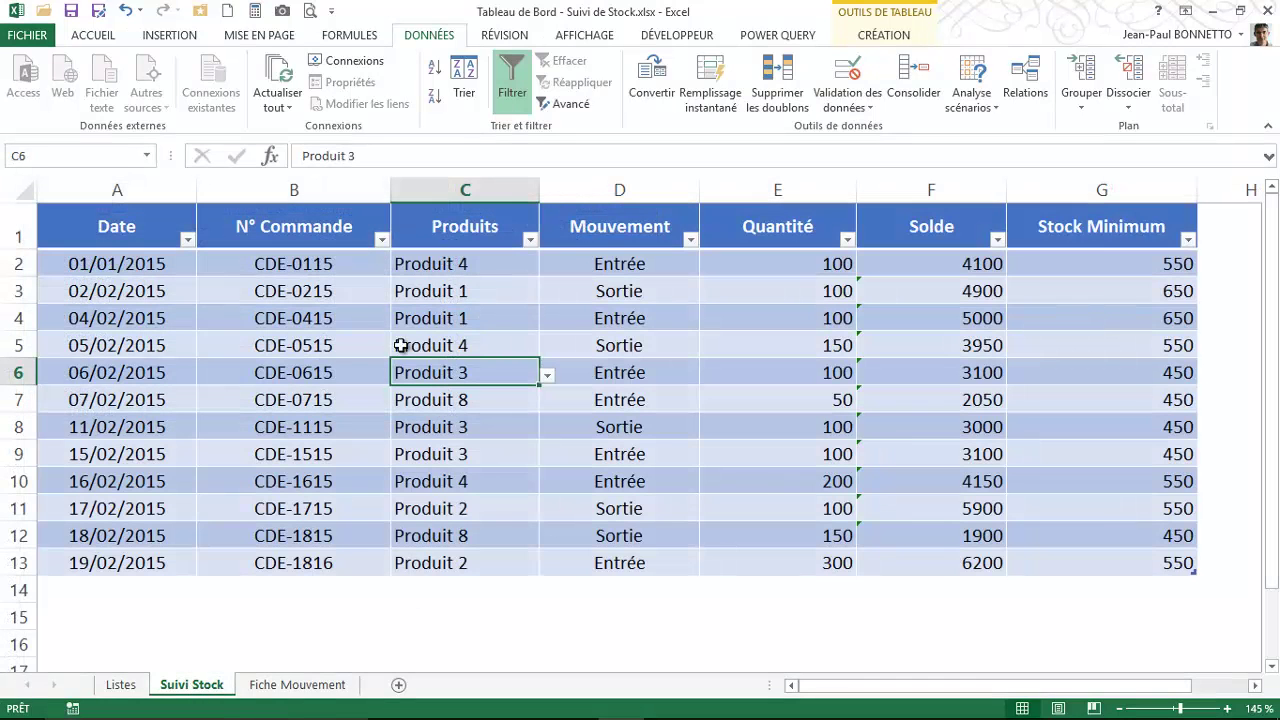
pyautogui.click(547, 378)
pyautogui.moveTo(543, 450); pyautogui.dragTo(546, 478)
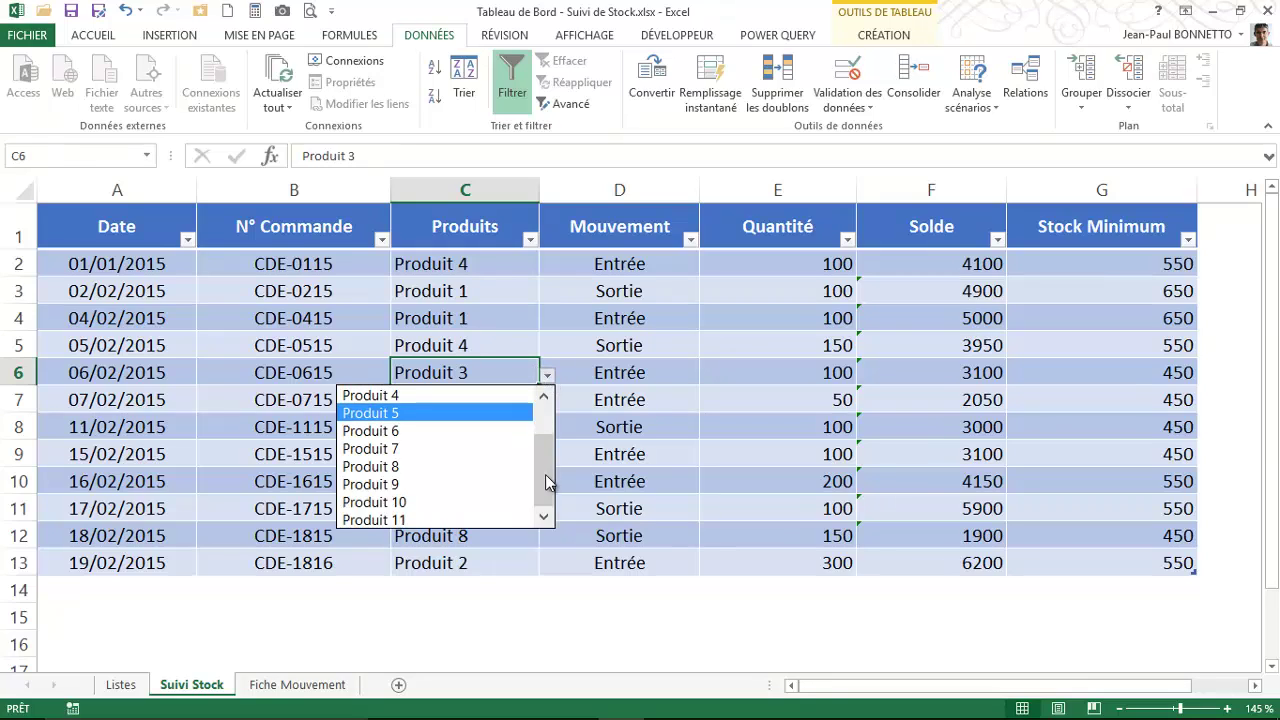
pyautogui.click(460, 328)
pyautogui.click(457, 398)
pyautogui.click(446, 449)
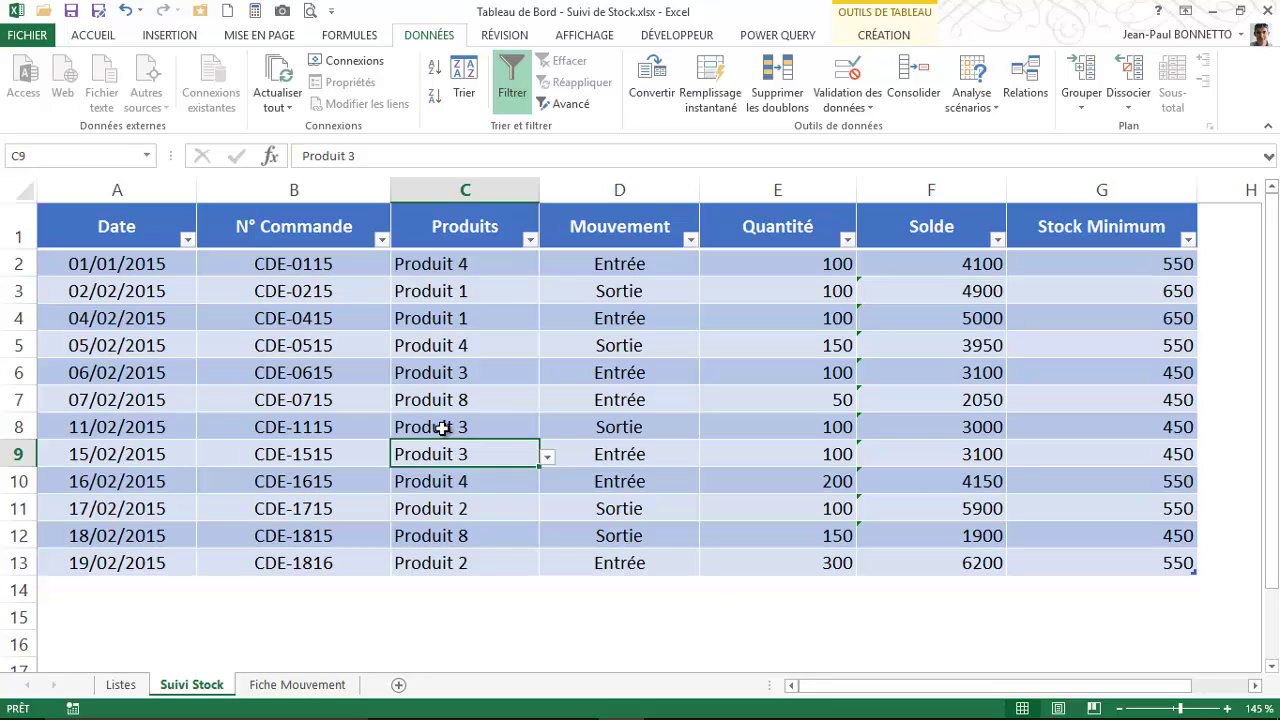
# Add a row at the end of the Suivi Stock table with the date 20/02/2015 and a new order number.
pyautogui.click(1132, 560)
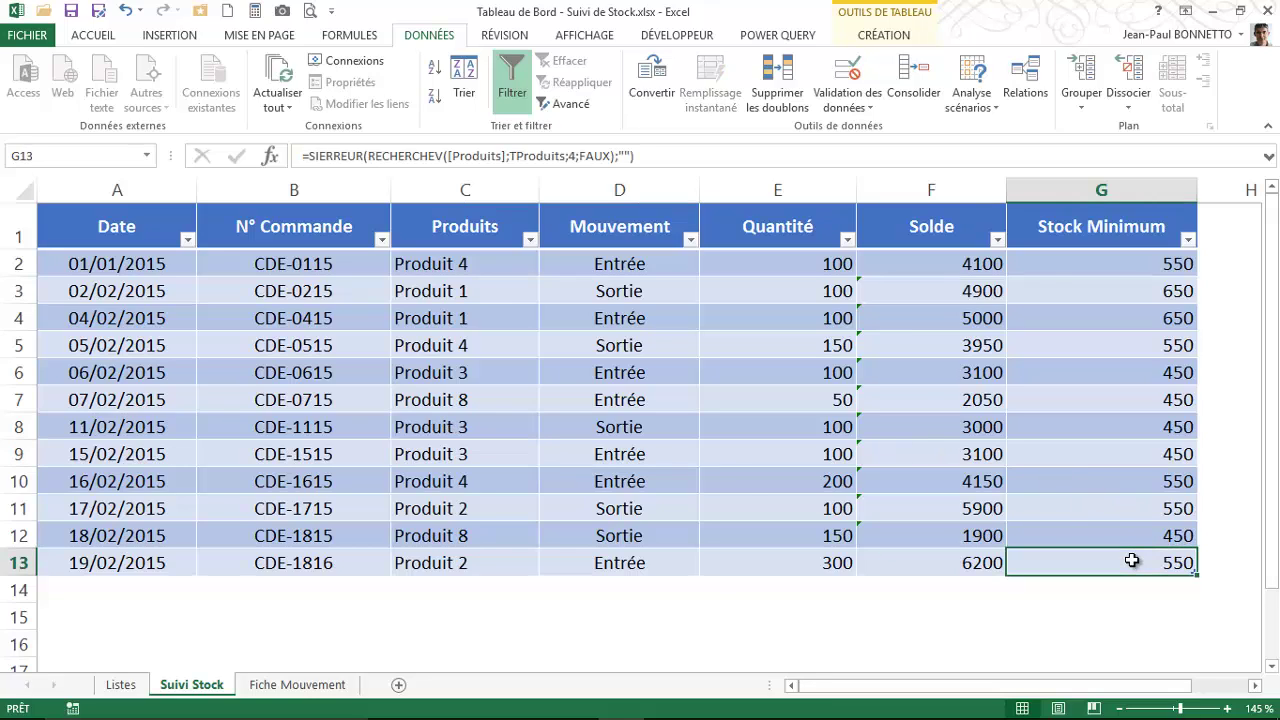
pyautogui.press('Tab')
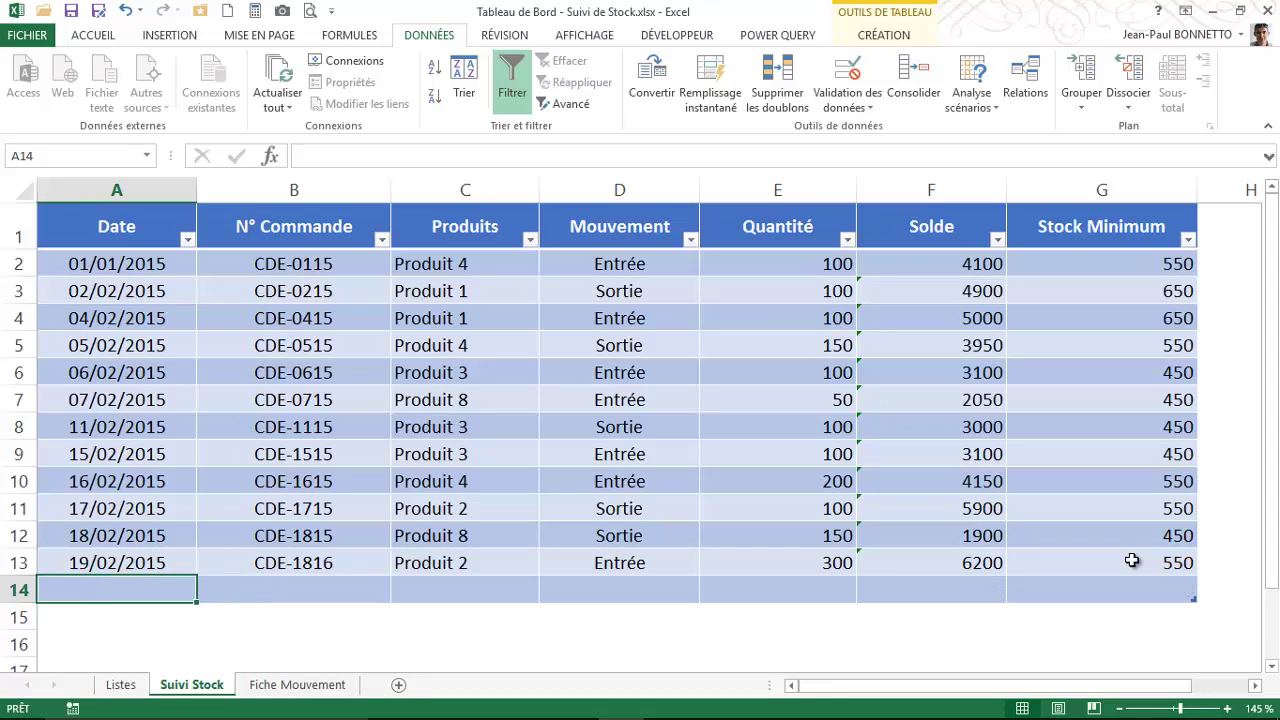
pyautogui.write('20')
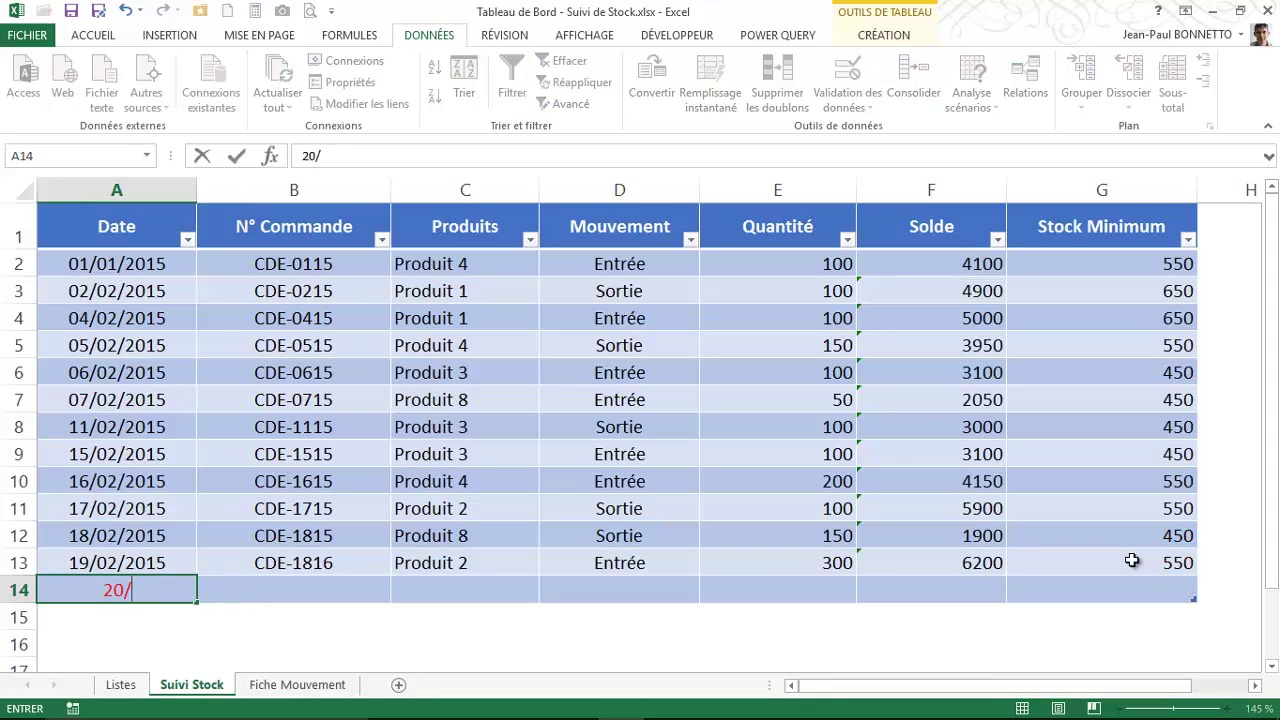
pyautogui.write('/02/2015')
pyautogui.press('Tab')
pyautogui.write('CDE')
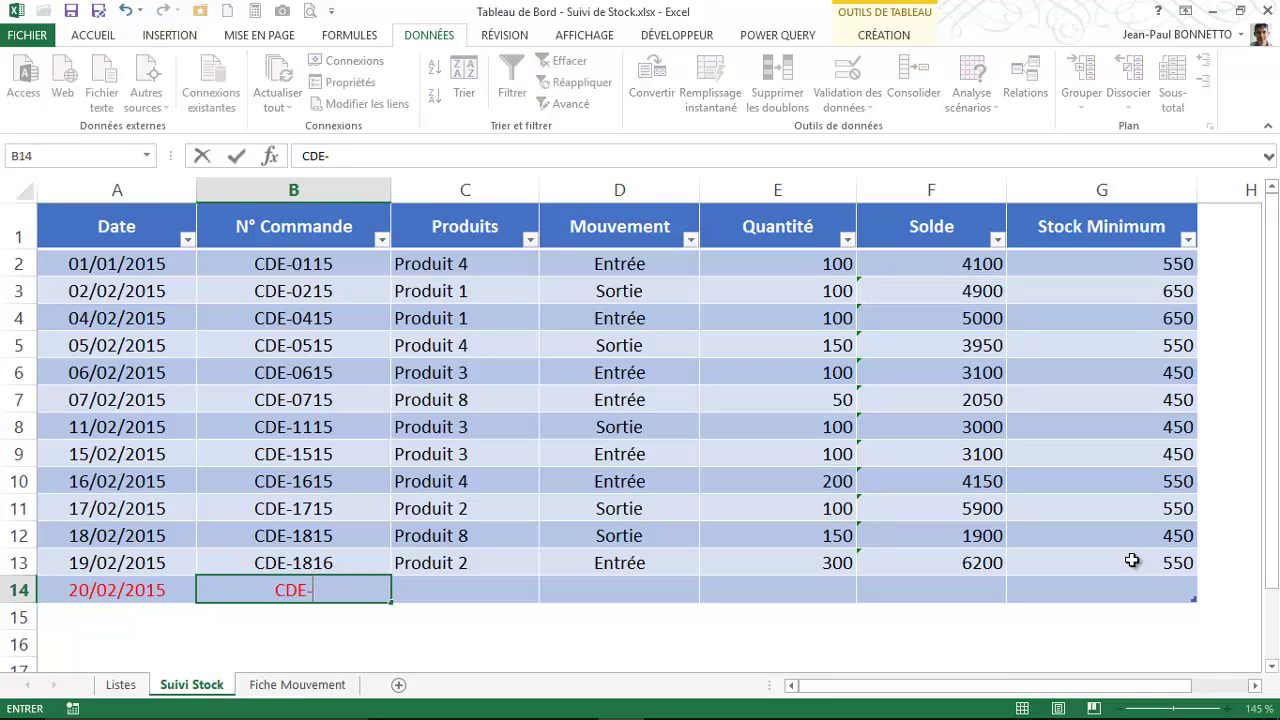
pyautogui.write('-2015')
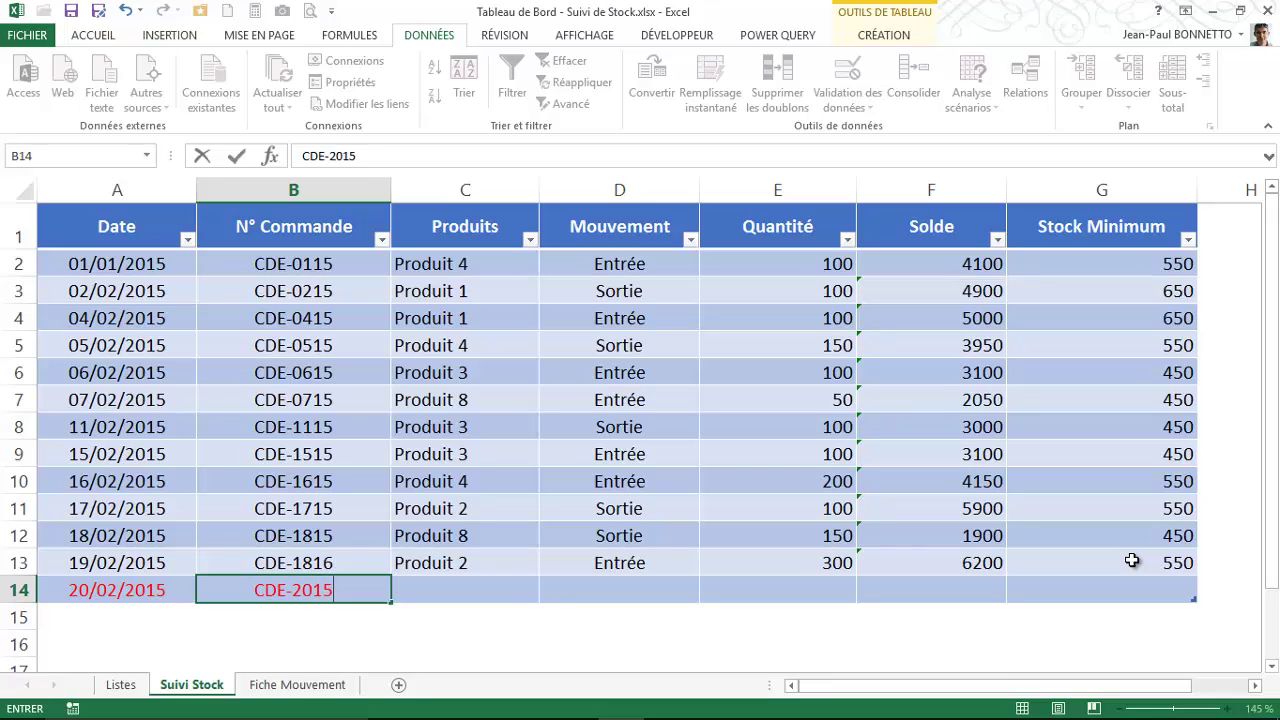
pyautogui.press('Tab')
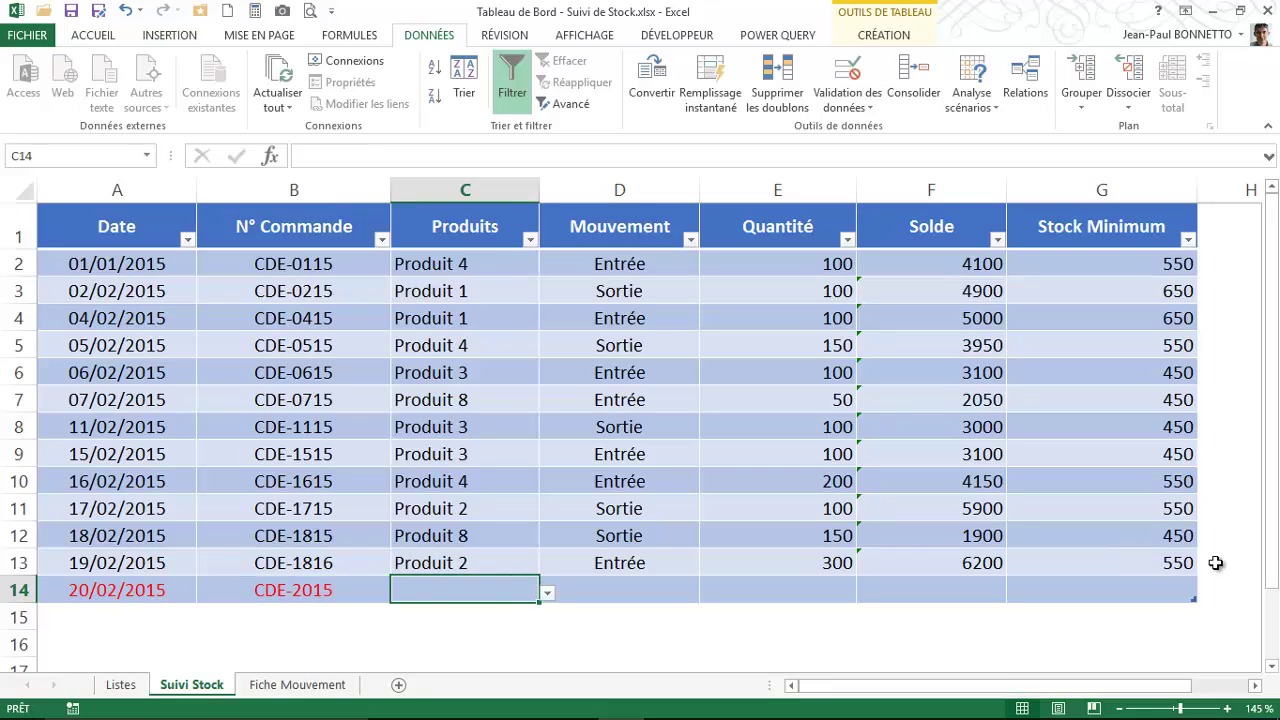
# Choose Produit 11 from the product list for the movement dated 20/02/2015.
pyautogui.click(549, 596)
pyautogui.moveTo(551, 500); pyautogui.dragTo(550, 524)
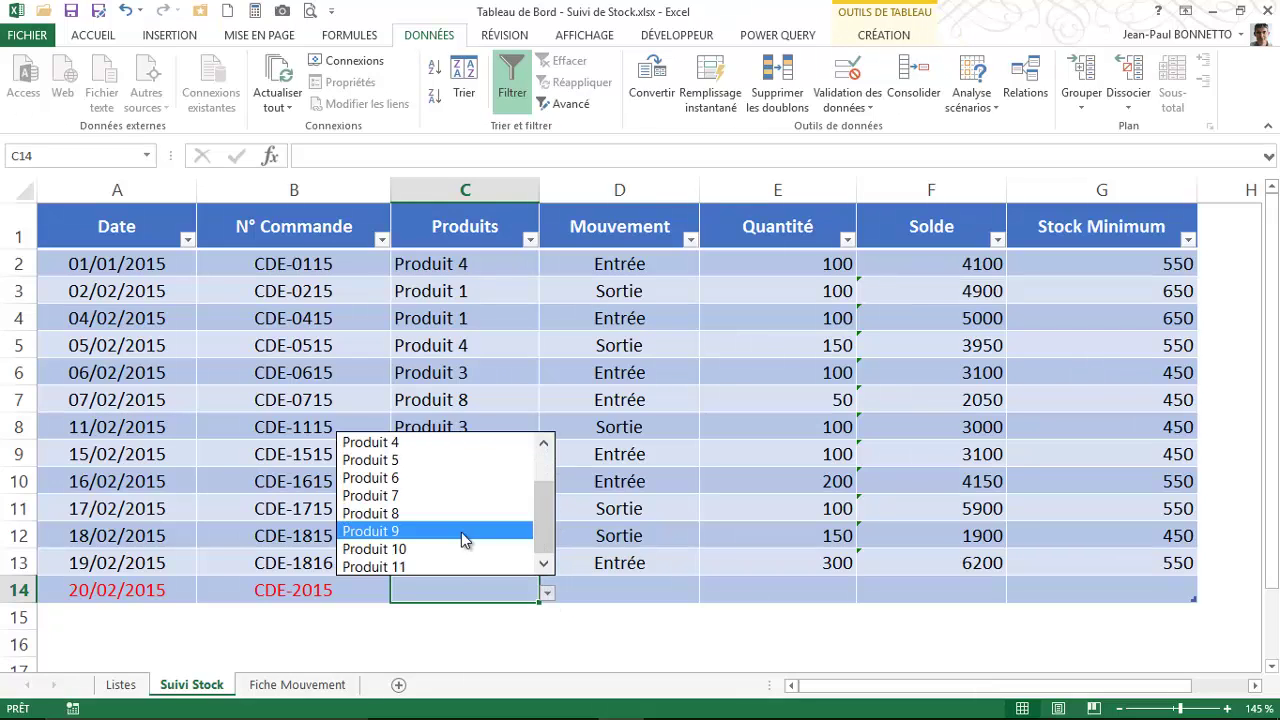
pyautogui.click(380, 565)
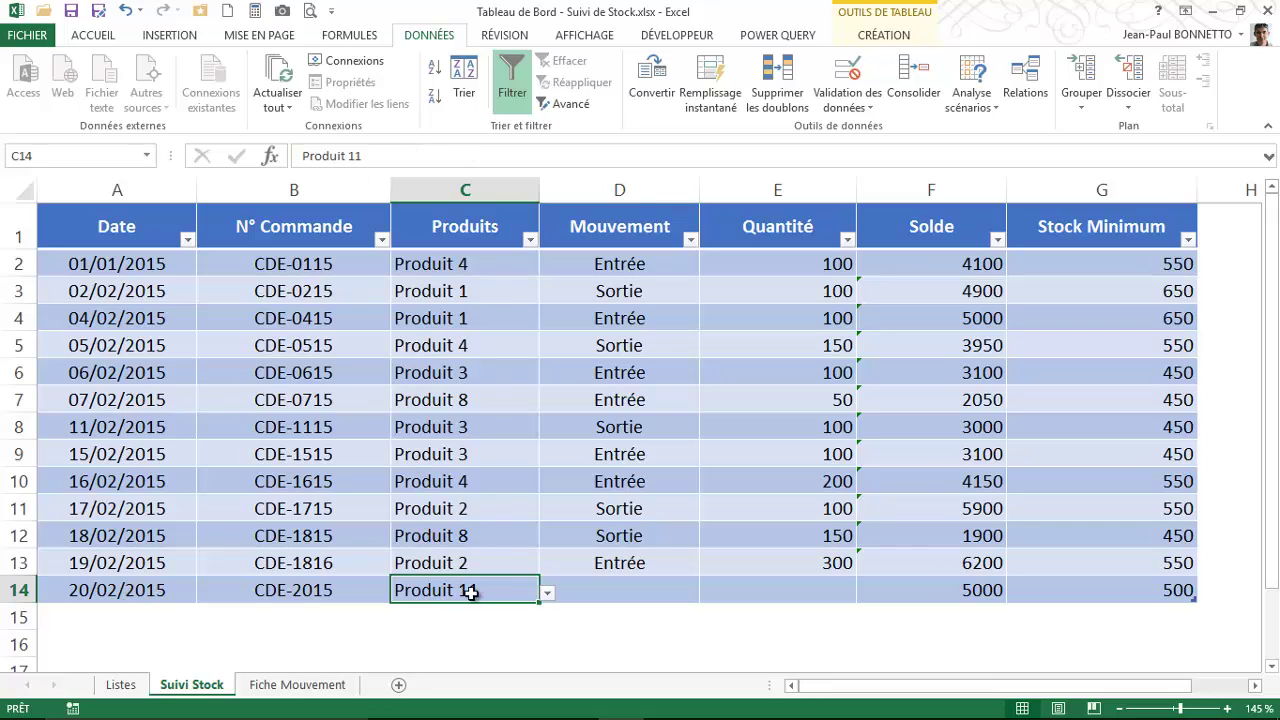
# Compare the Solde and Stock Minimum results in row 14 with the Produit 11 values on the Listes sheet.
pyautogui.click(978, 590)
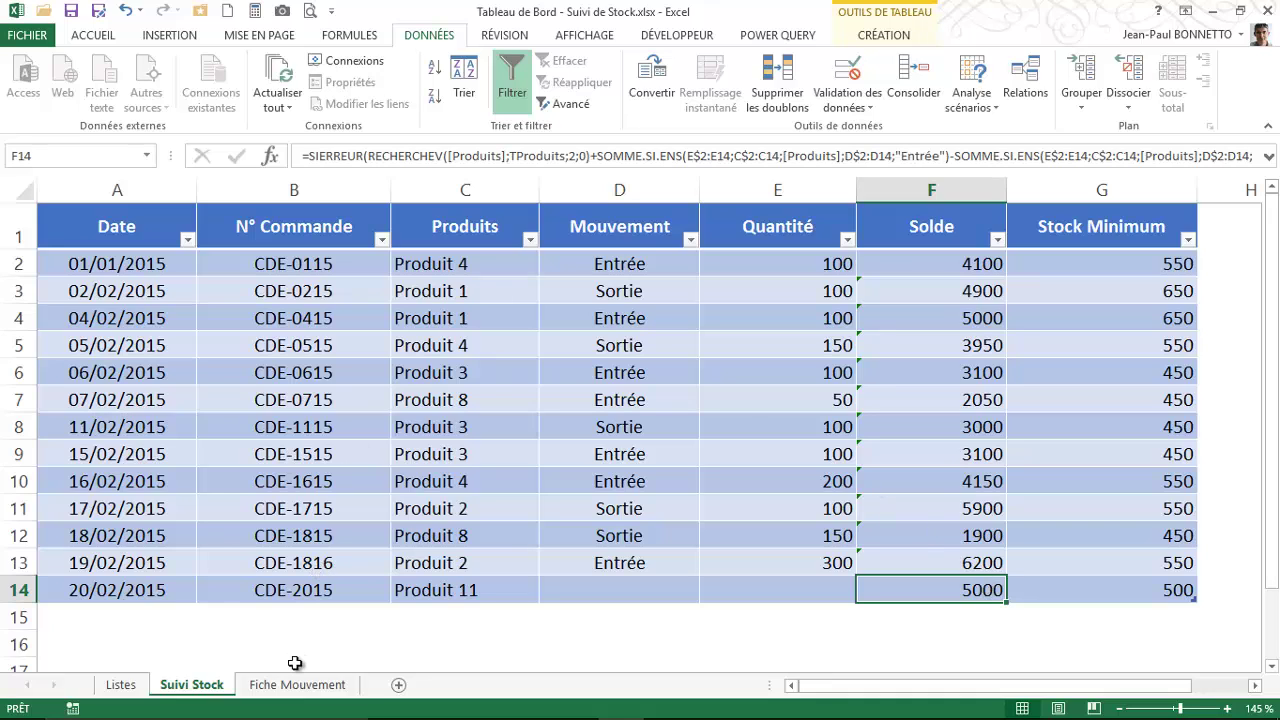
pyautogui.click(120, 684)
pyautogui.click(103, 411)
pyautogui.click(206, 411)
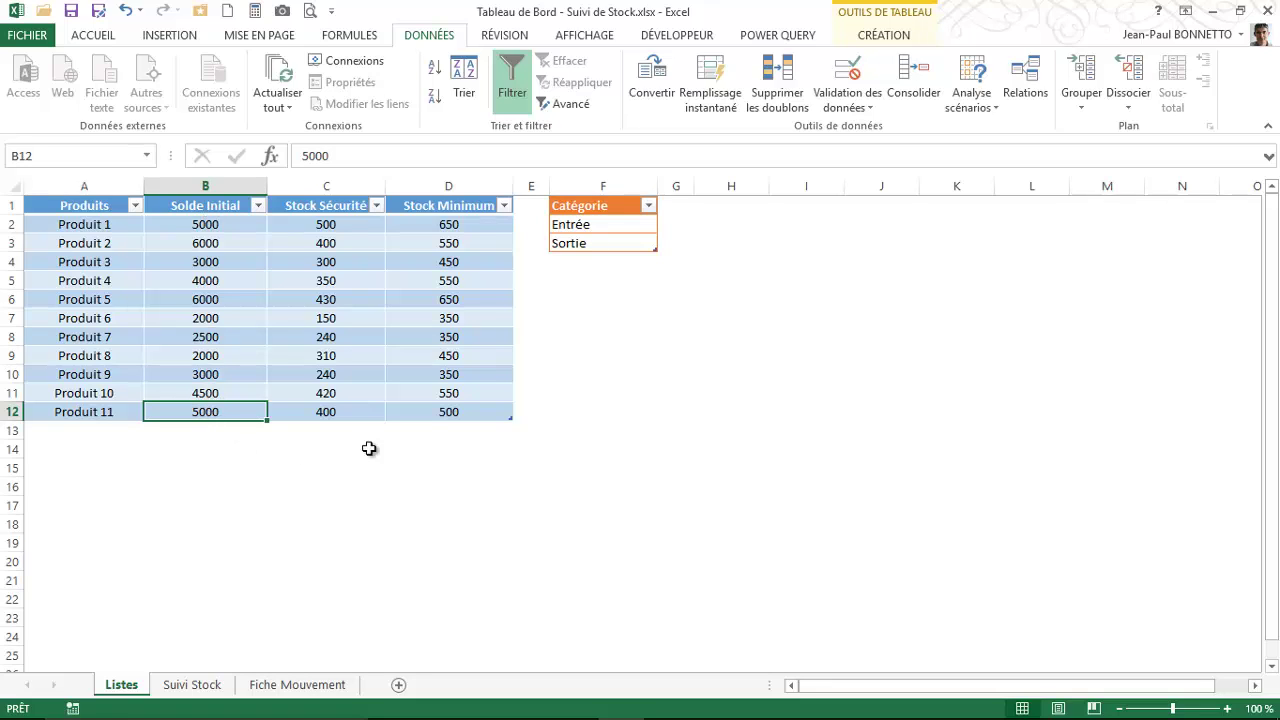
pyautogui.click(450, 413)
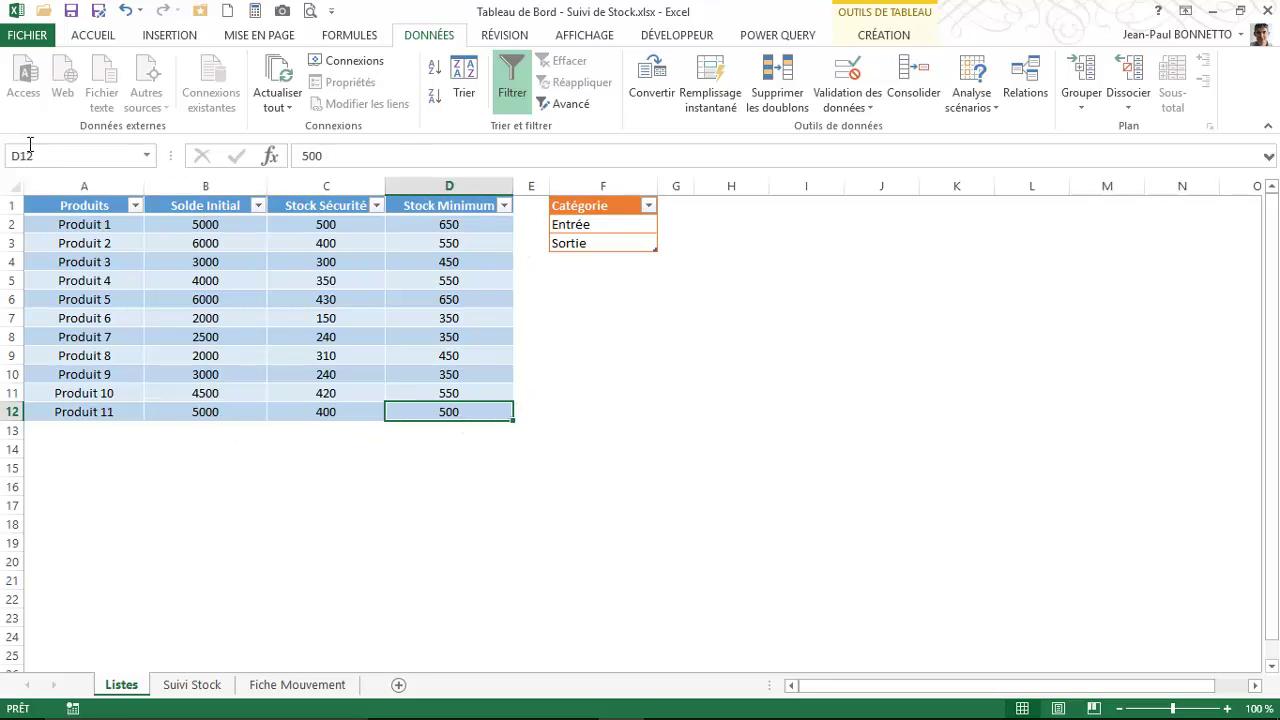
pyautogui.click(192, 684)
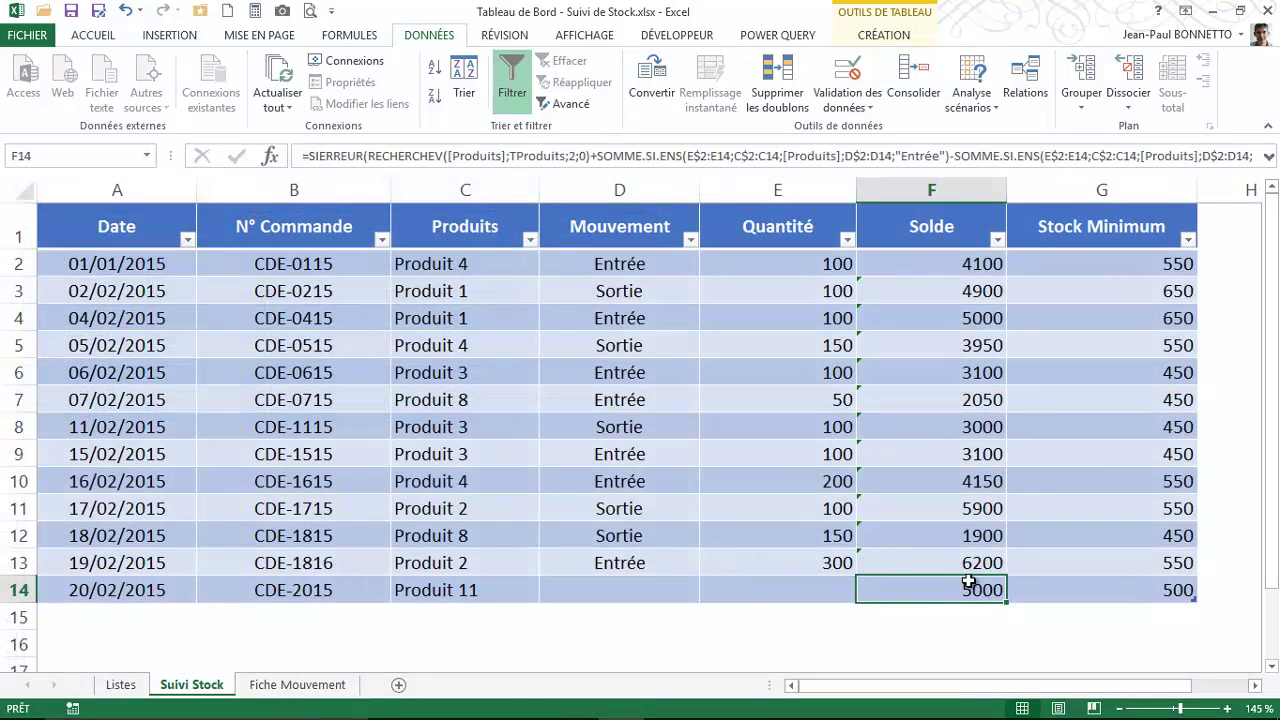
pyautogui.click(1176, 595)
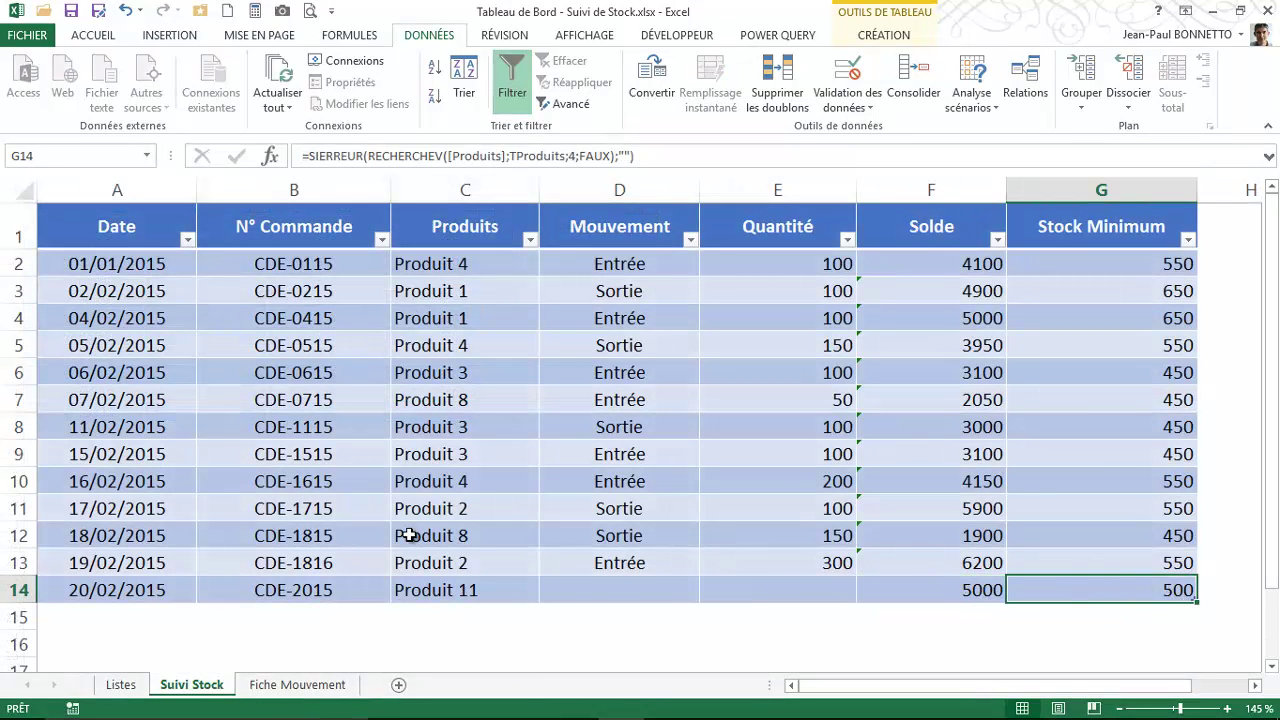
# Complete the 20/02/2015 movement for Produit 11 with the type Sortie and a quantity of 100.
pyautogui.click(628, 593)
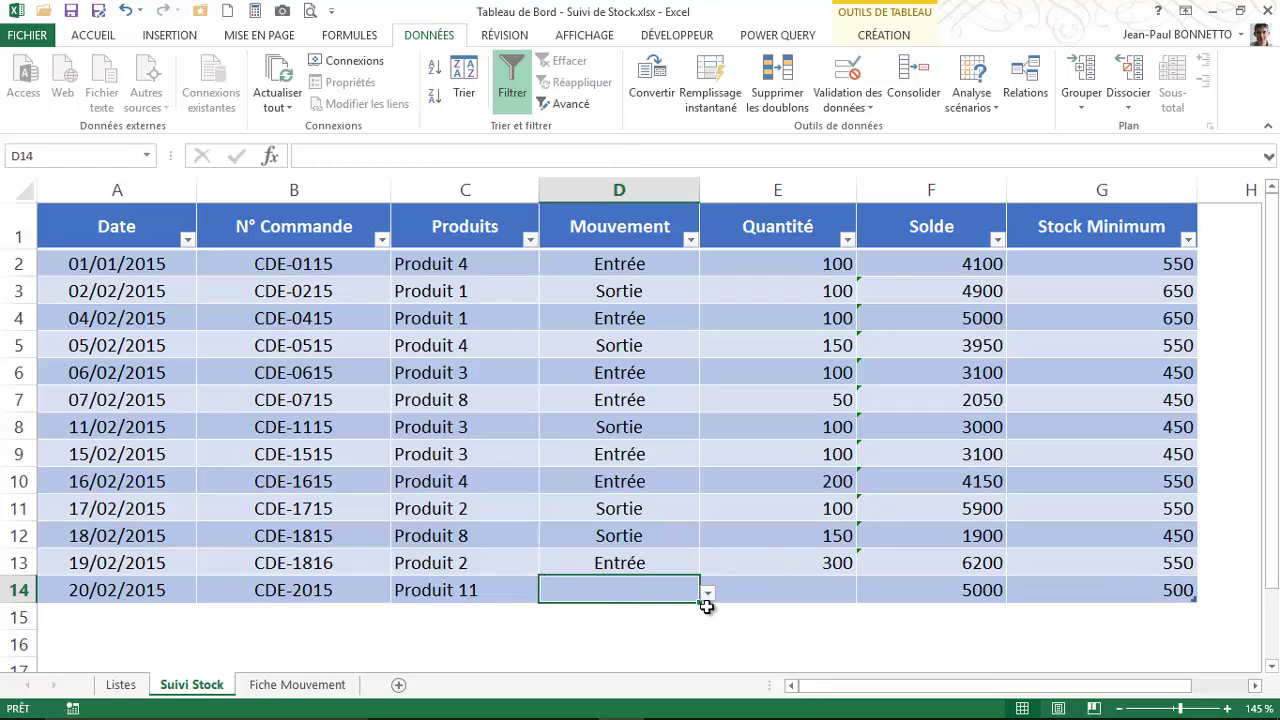
pyautogui.click(708, 595)
pyautogui.click(515, 630)
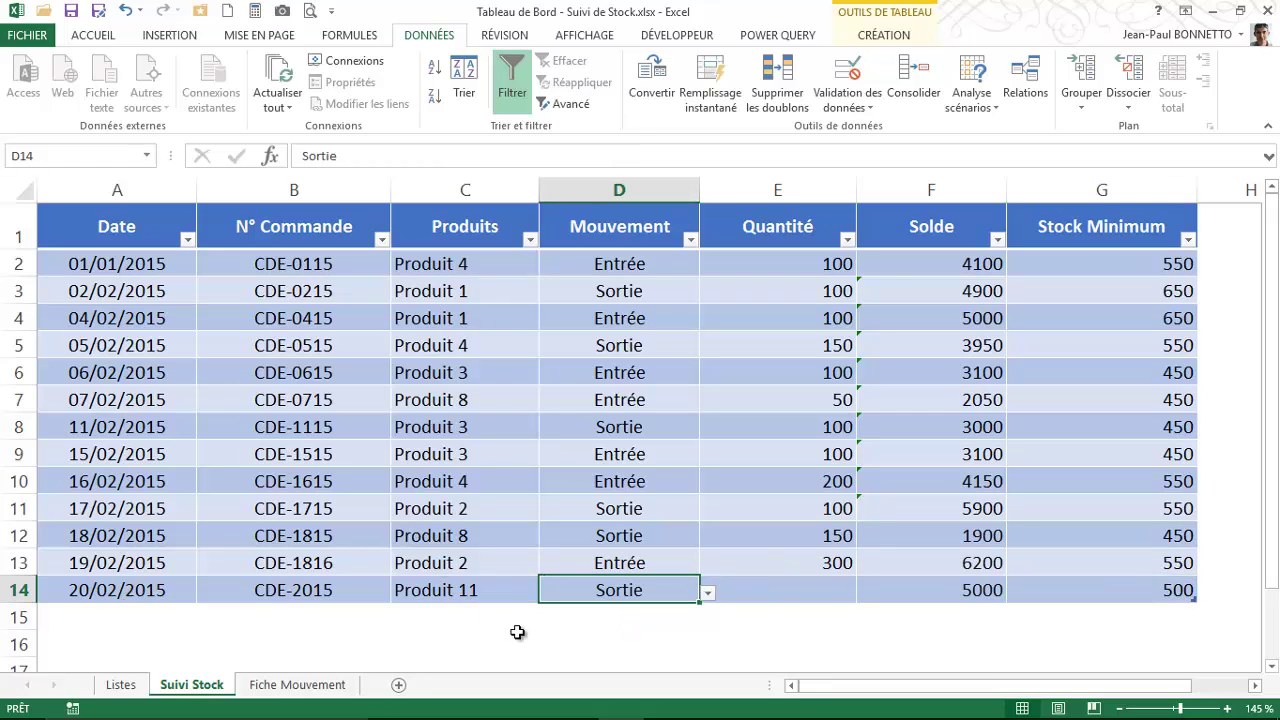
pyautogui.click(839, 586)
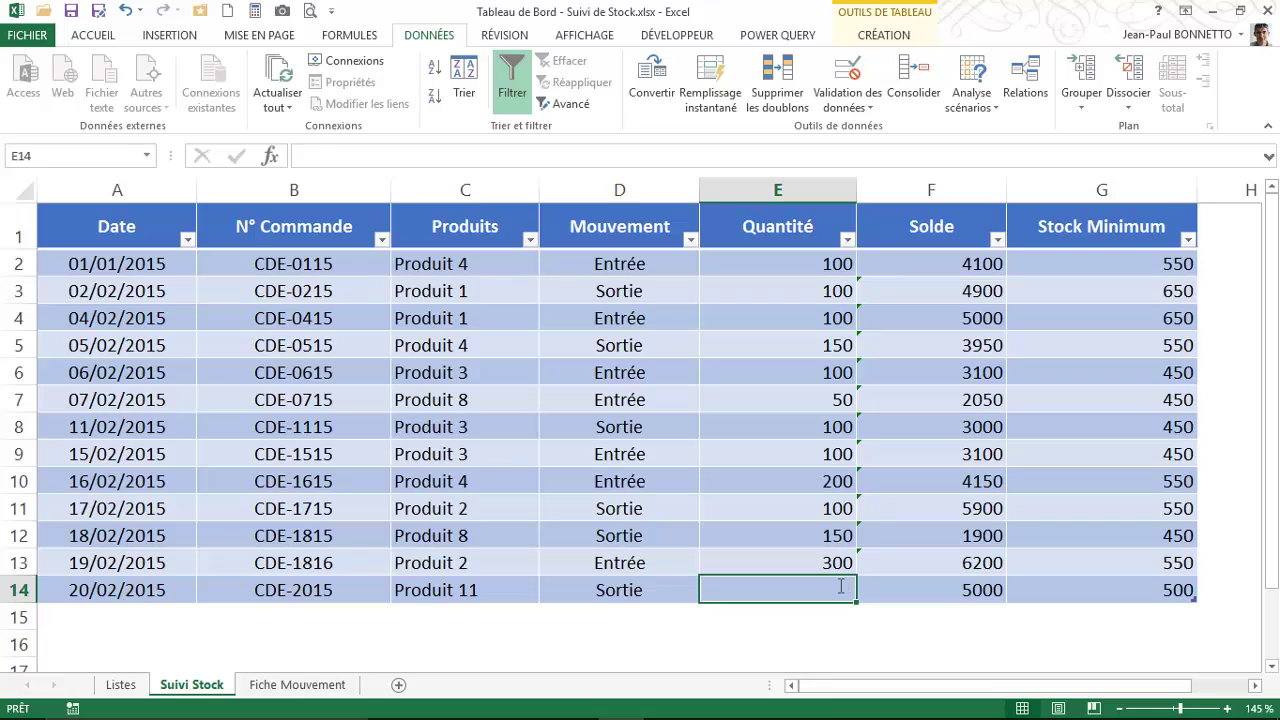
pyautogui.write('100')
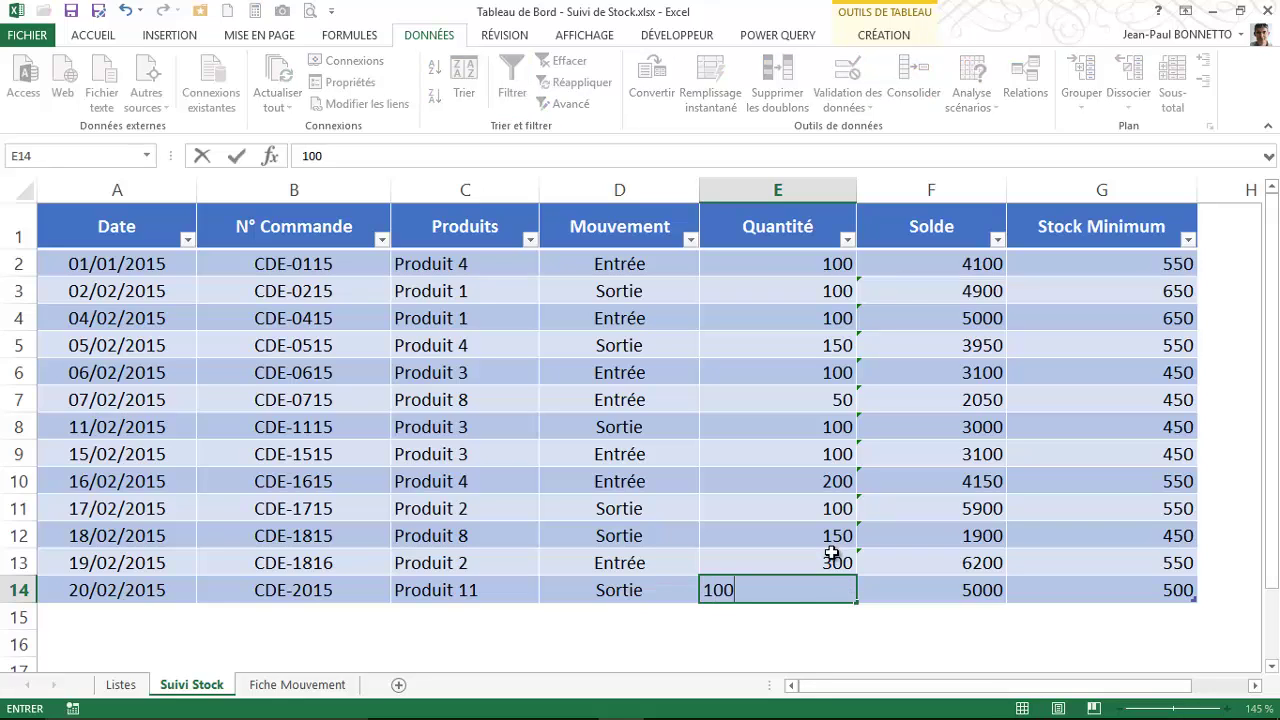
pyautogui.click(832, 553)
# Check the Solde in row 14 against that row's quantity and movement type.
pyautogui.click(771, 597)
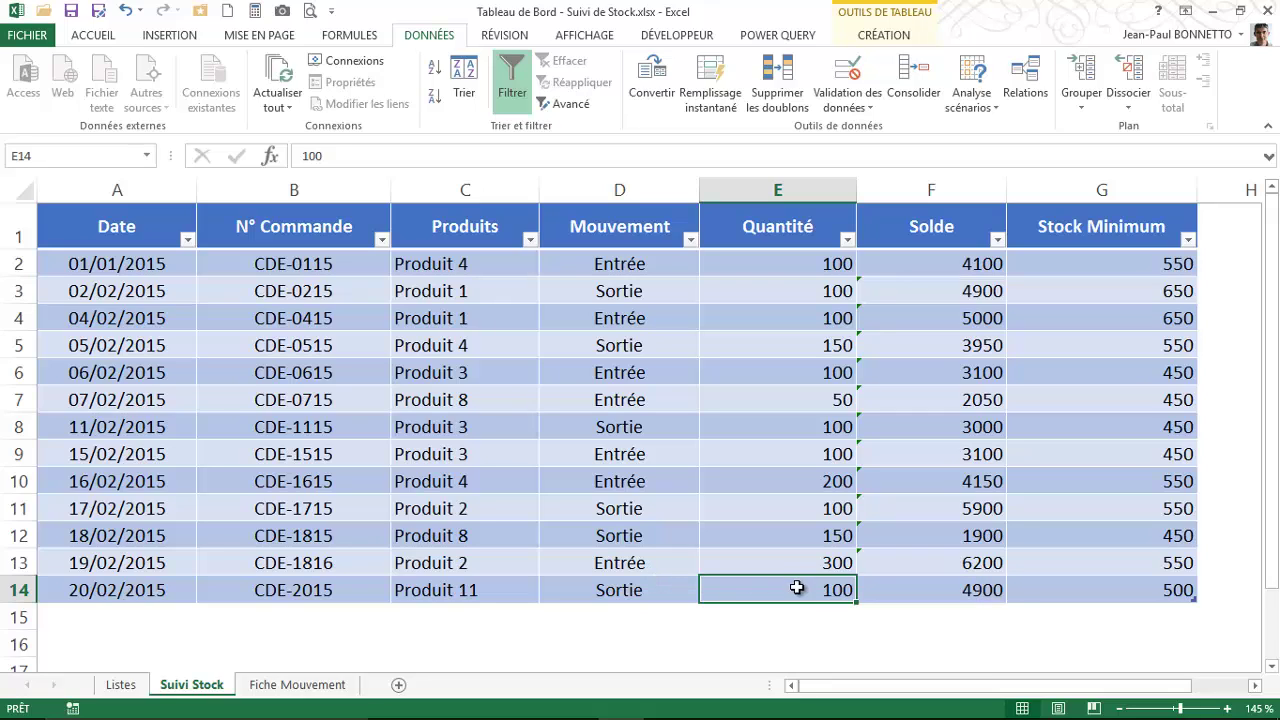
pyautogui.click(969, 592)
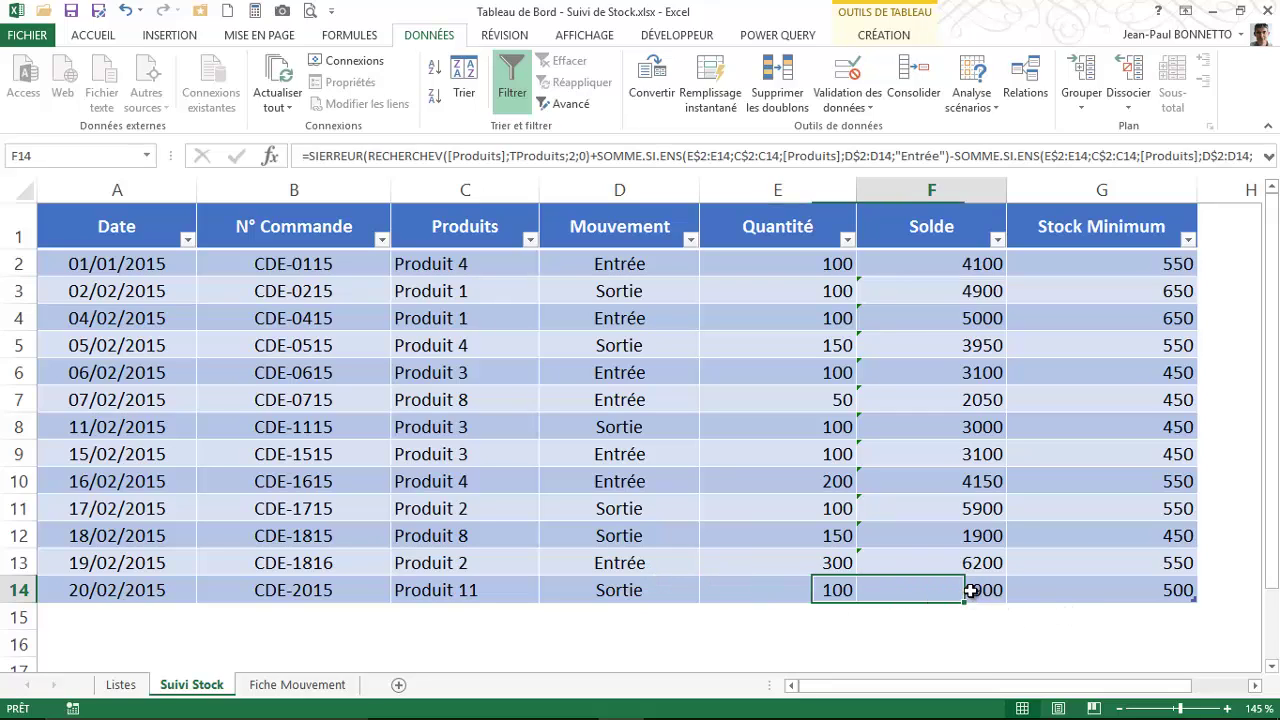
pyautogui.click(834, 589)
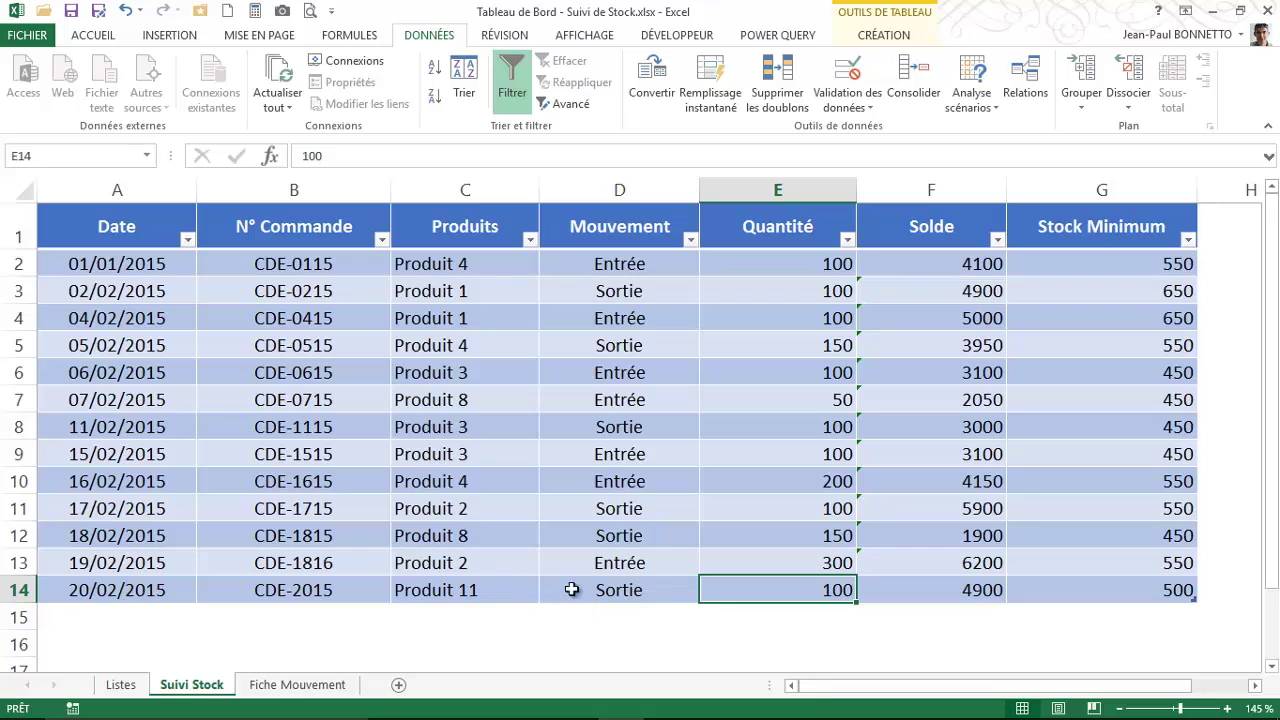
pyautogui.click(632, 590)
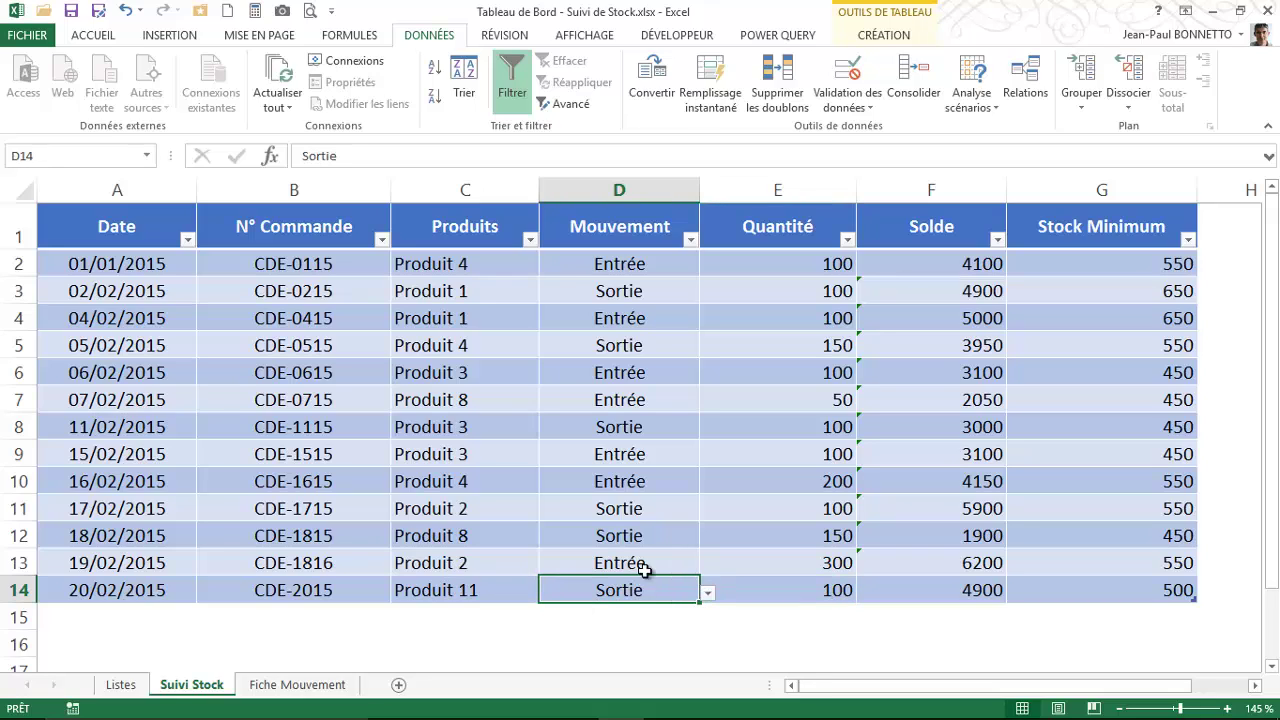
# Review the Mouvement validation list in row 9 and the entries in the Quantité column.
pyautogui.click(664, 450)
pyautogui.click(707, 458)
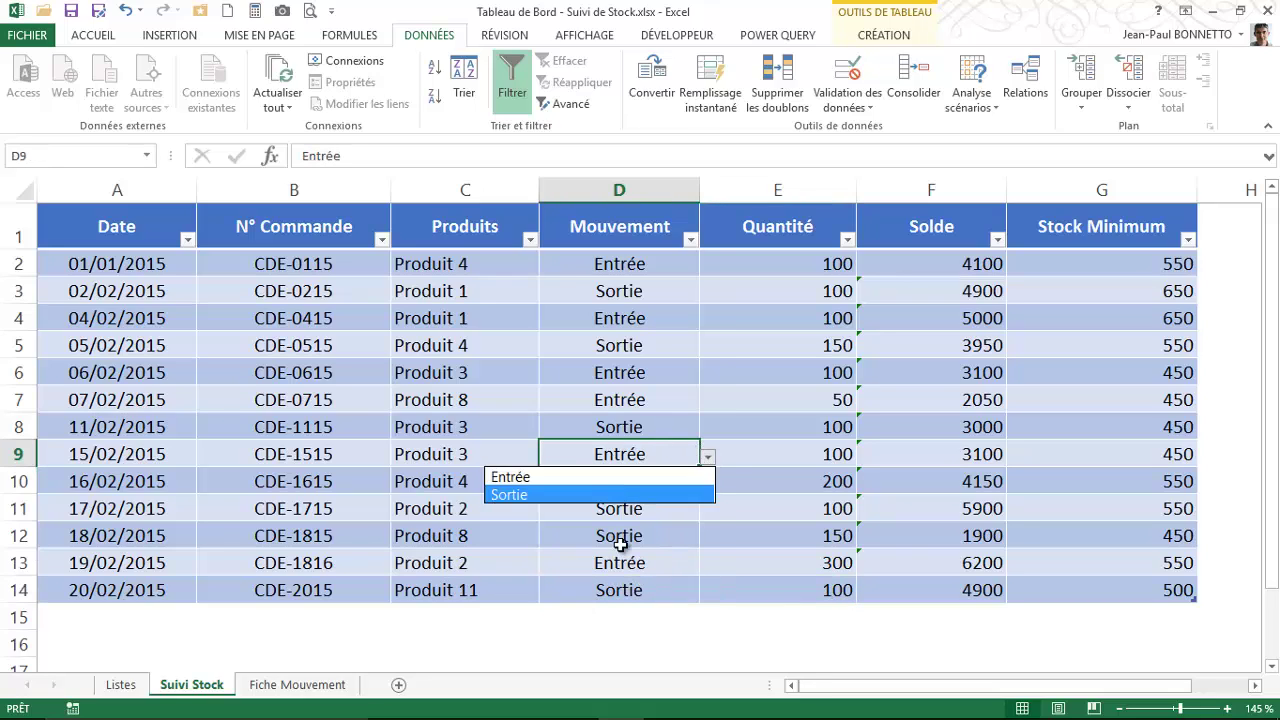
pyautogui.press('Escape')
pyautogui.click(820, 362)
pyautogui.click(831, 529)
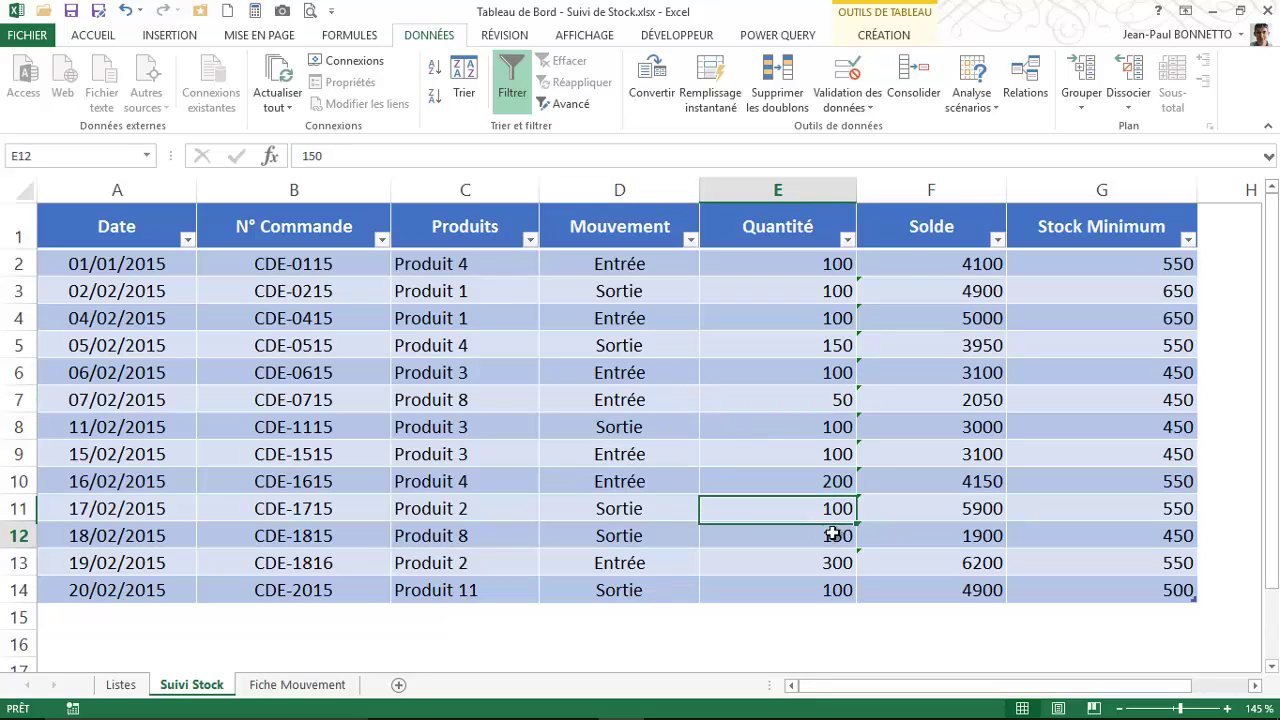
pyautogui.click(778, 512)
pyautogui.click(786, 371)
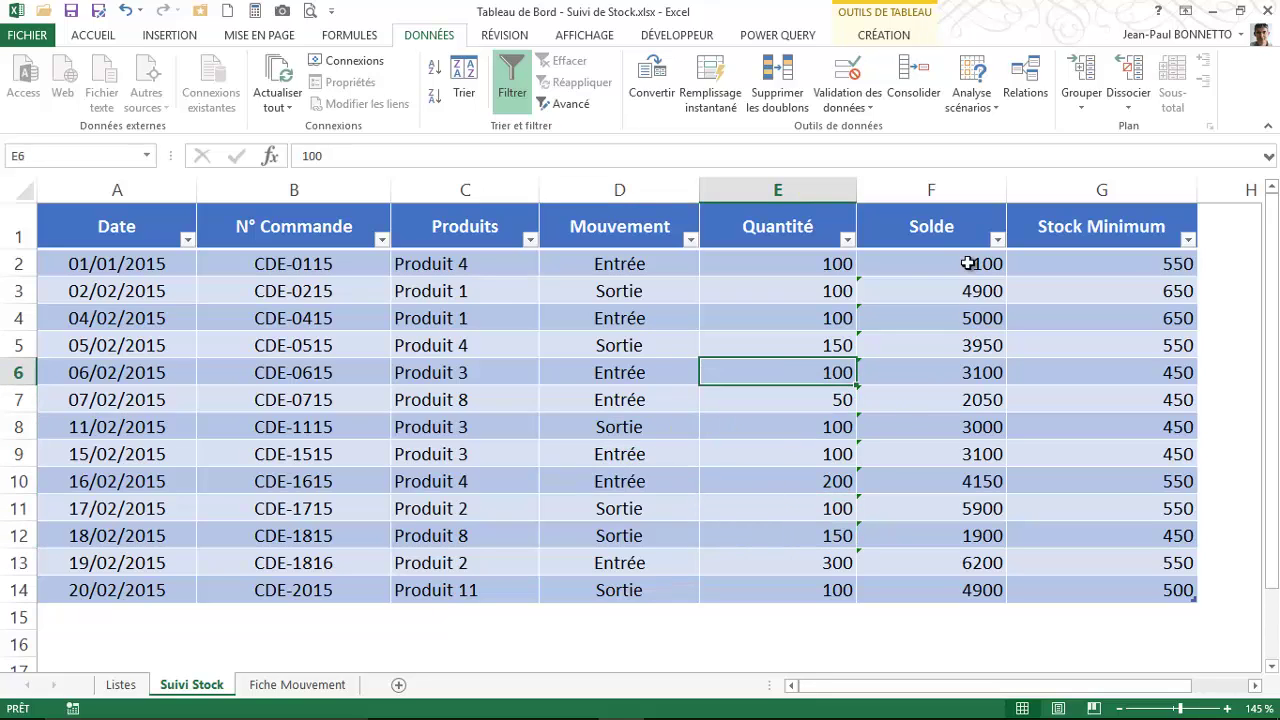
# Examine the RECHERCHEV part of the Solde formula in F2 and compare its column index with the product table on the Listes sheet.
pyautogui.click(971, 262)
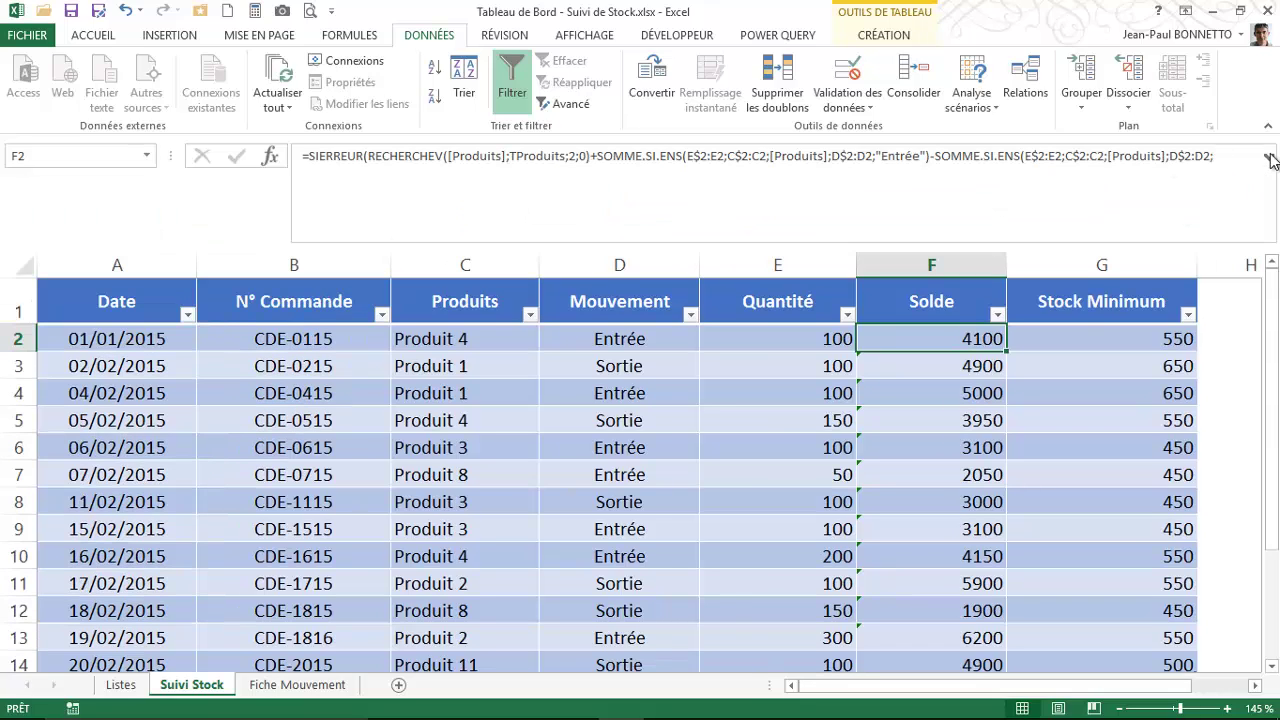
pyautogui.click(1268, 156)
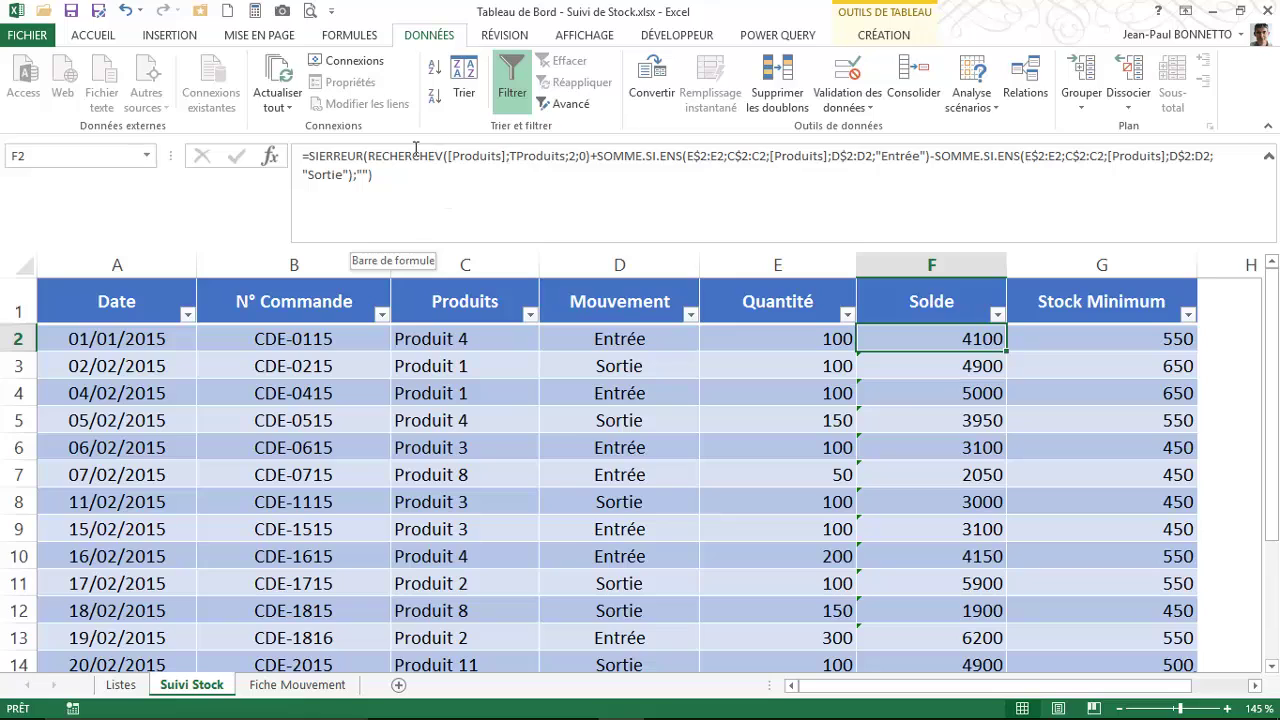
pyautogui.click(411, 155)
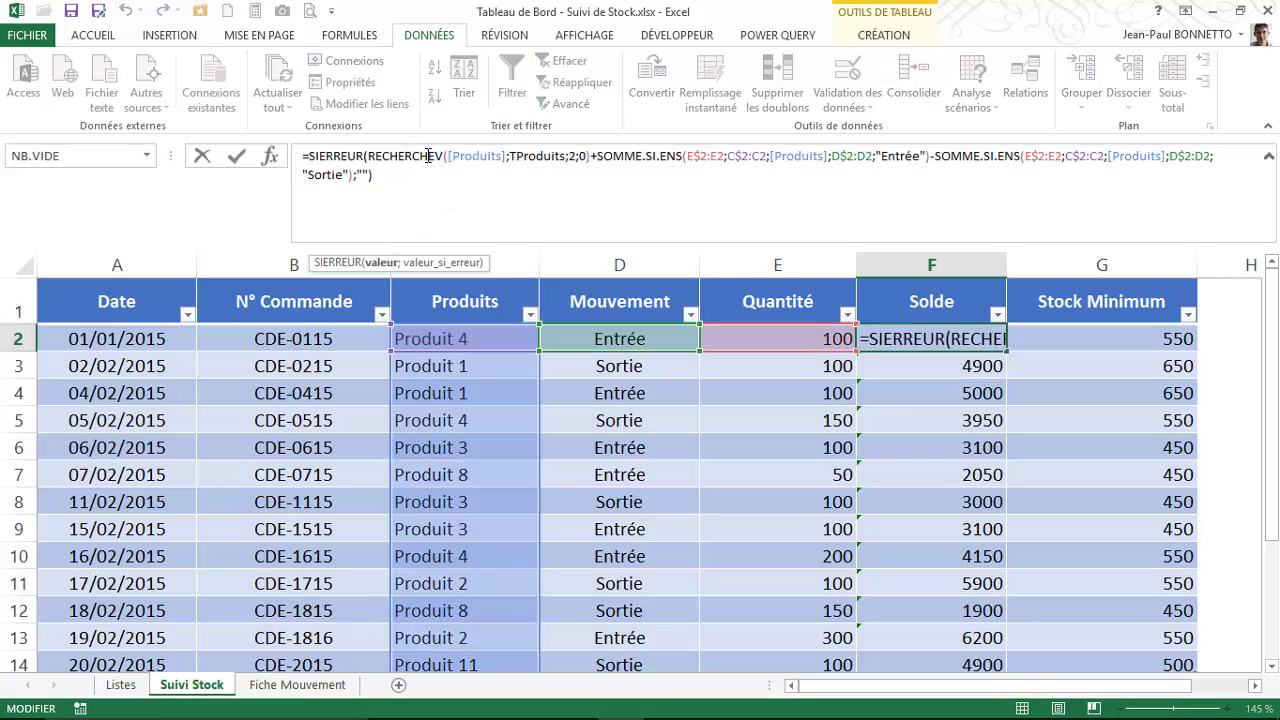
pyautogui.click(451, 158)
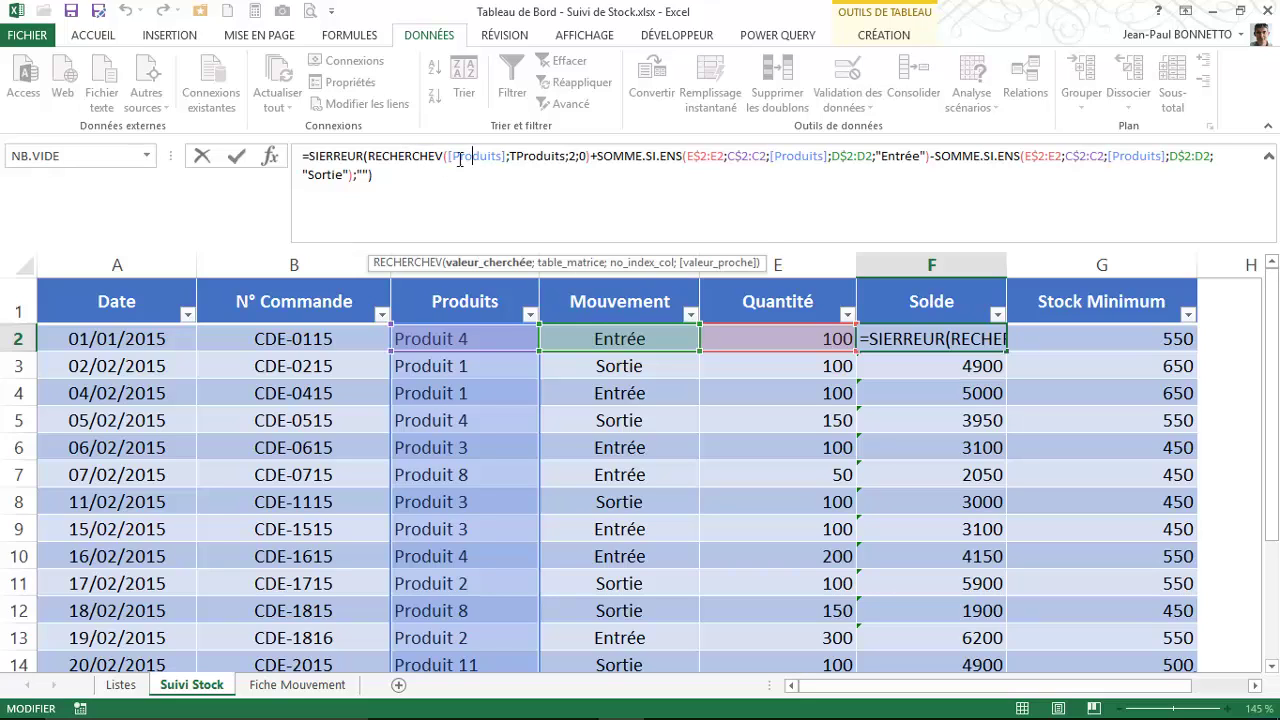
pyautogui.click(474, 156)
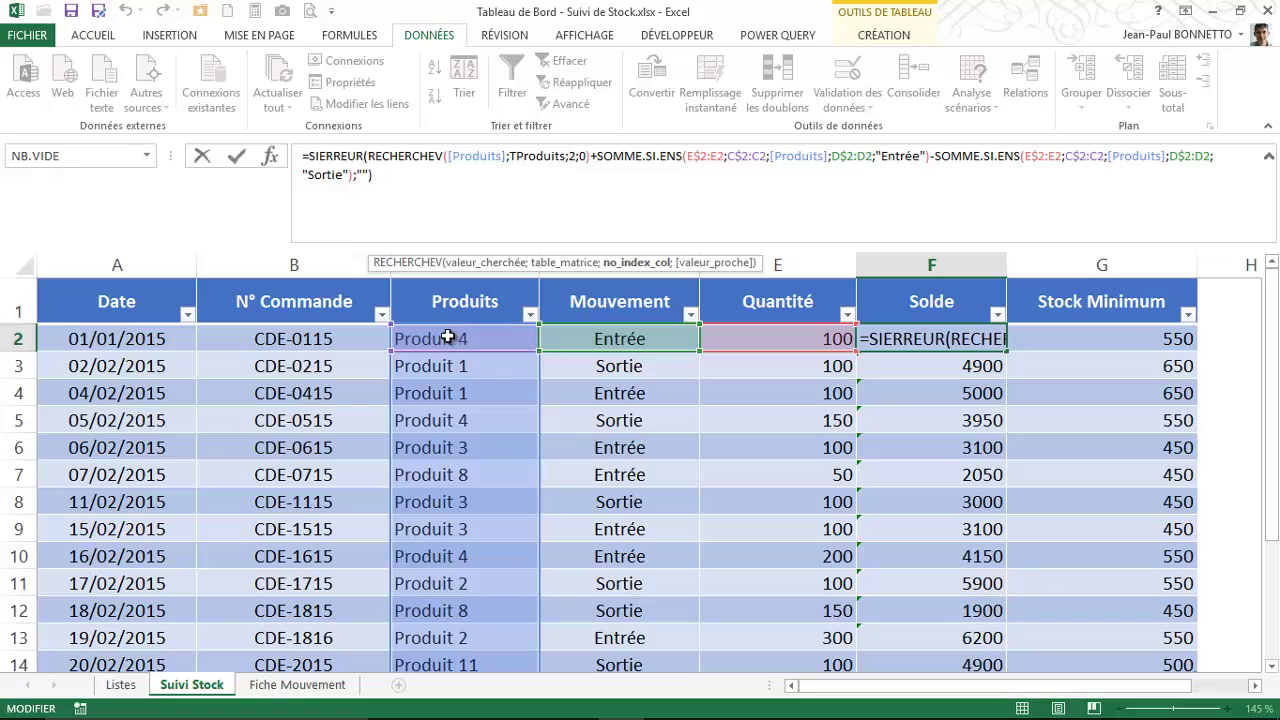
pyautogui.click(121, 687)
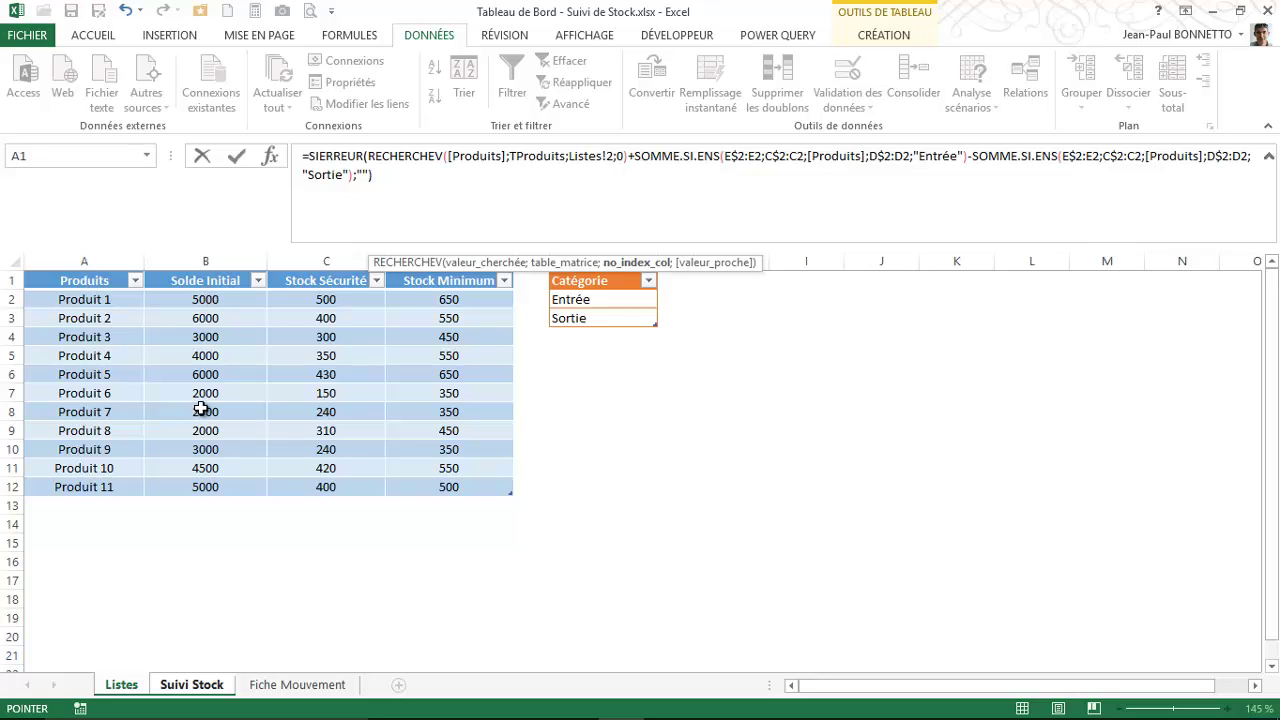
pyautogui.press('Return')
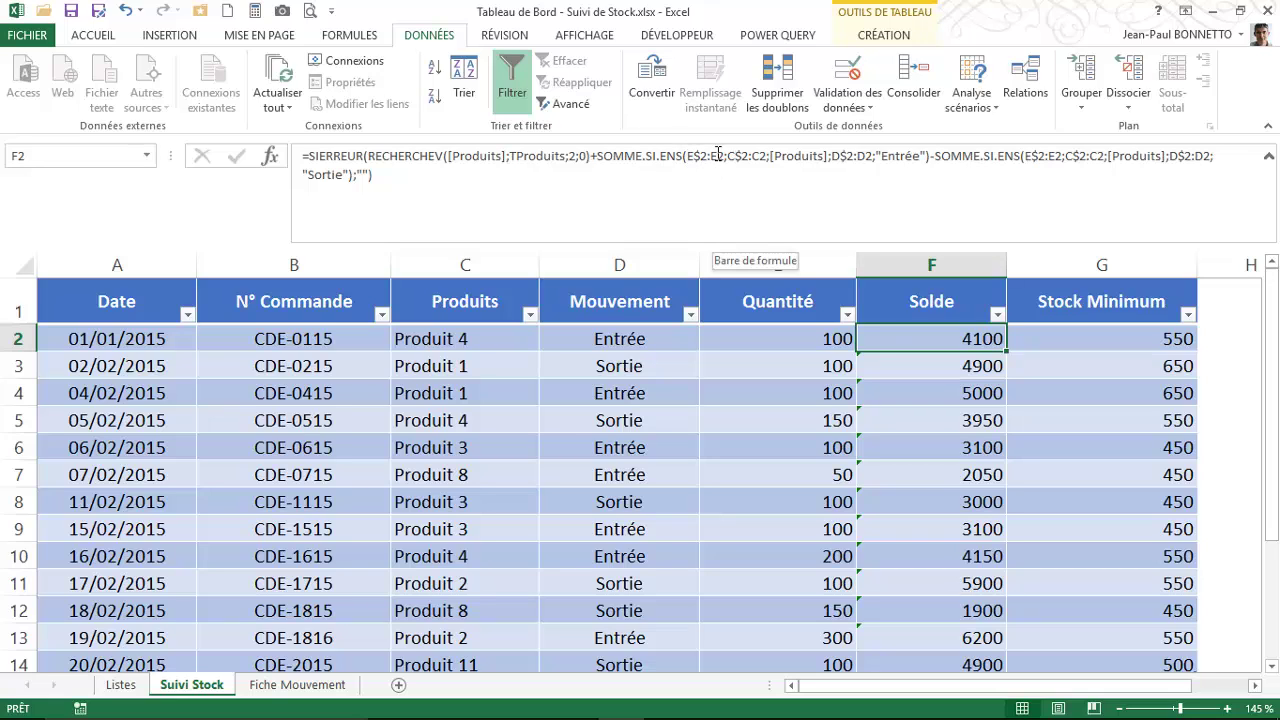
# Examine each argument of the SOMME.SI.ENS that adds the "Entrée" quantities in the F2 Solde formula.
pyautogui.click(647, 155)
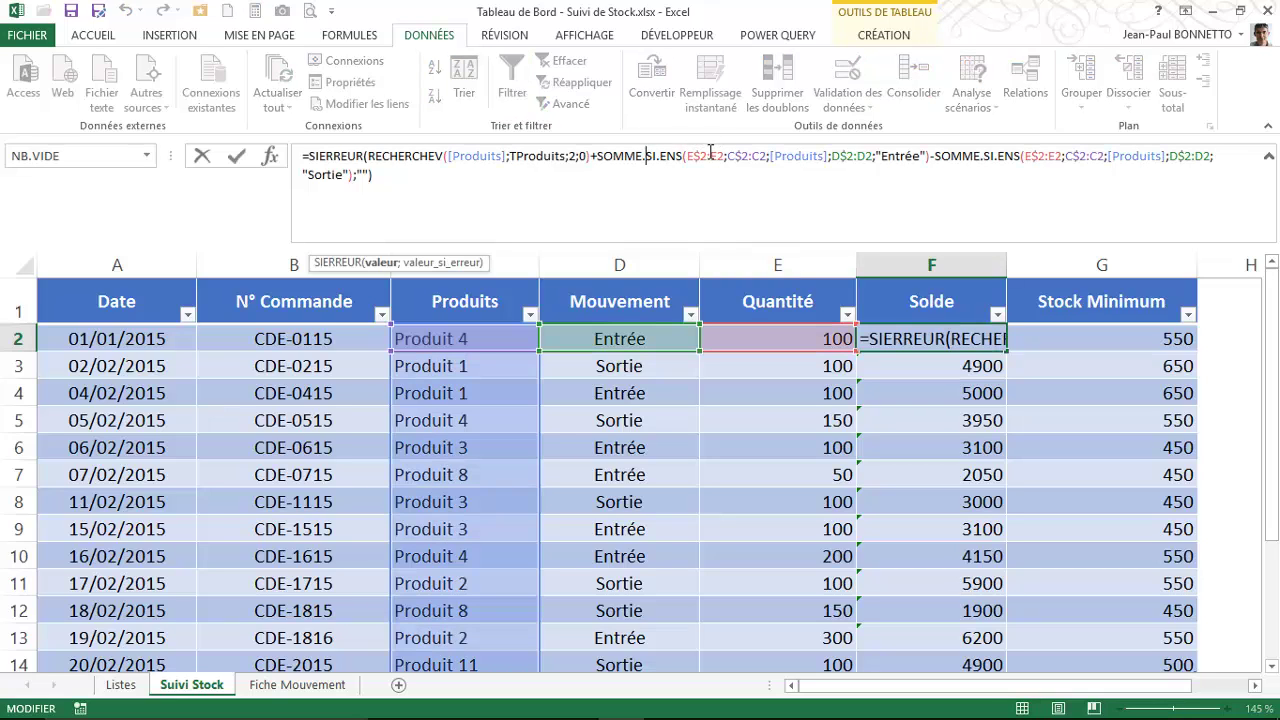
pyautogui.click(707, 155)
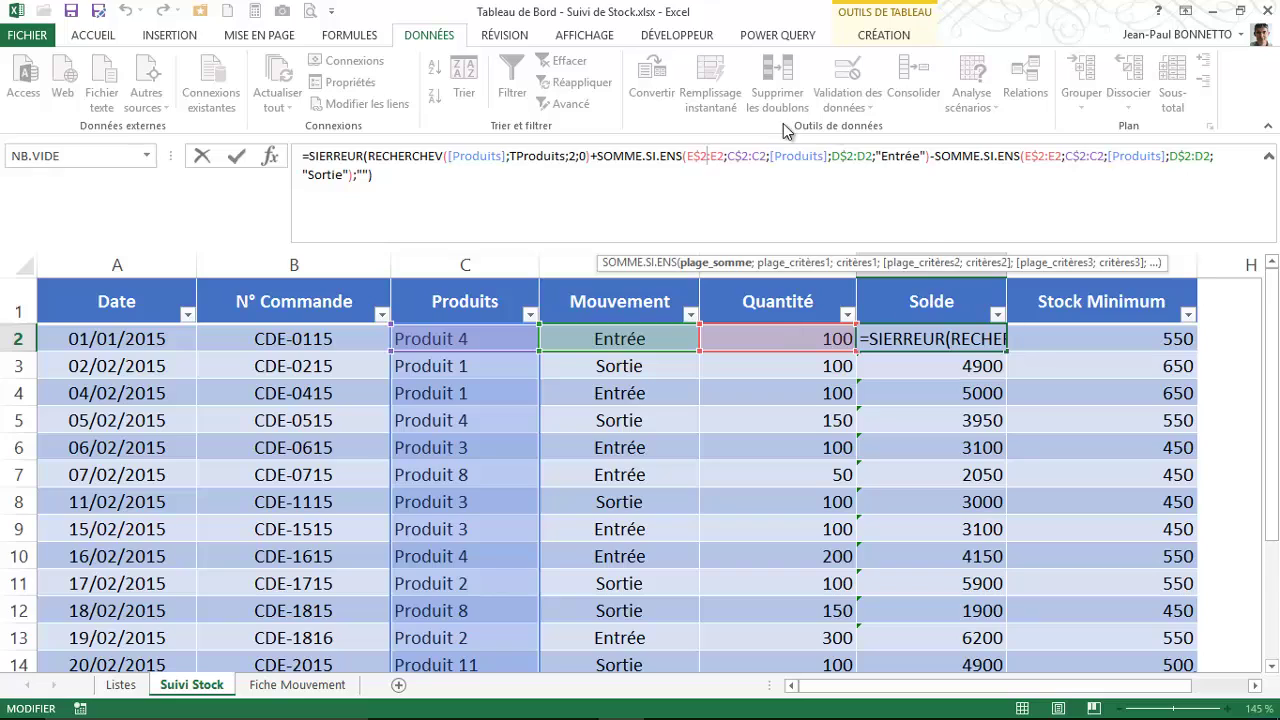
pyautogui.click(753, 156)
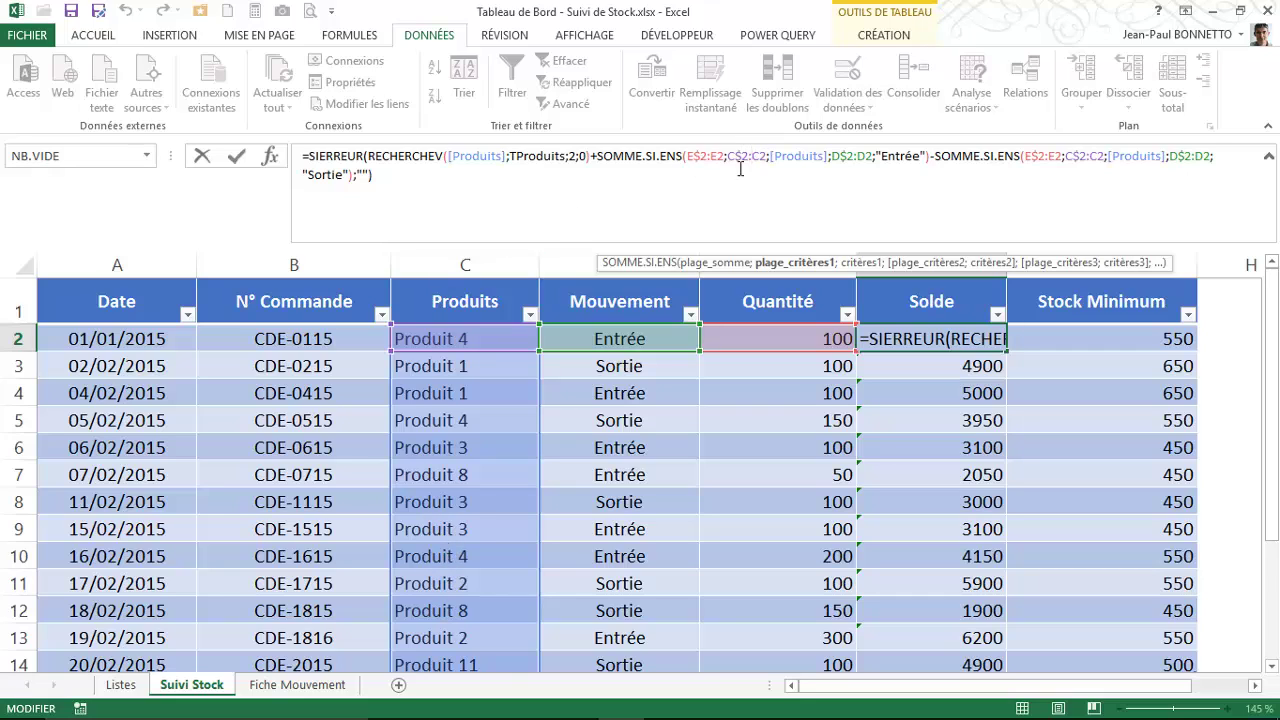
pyautogui.click(815, 157)
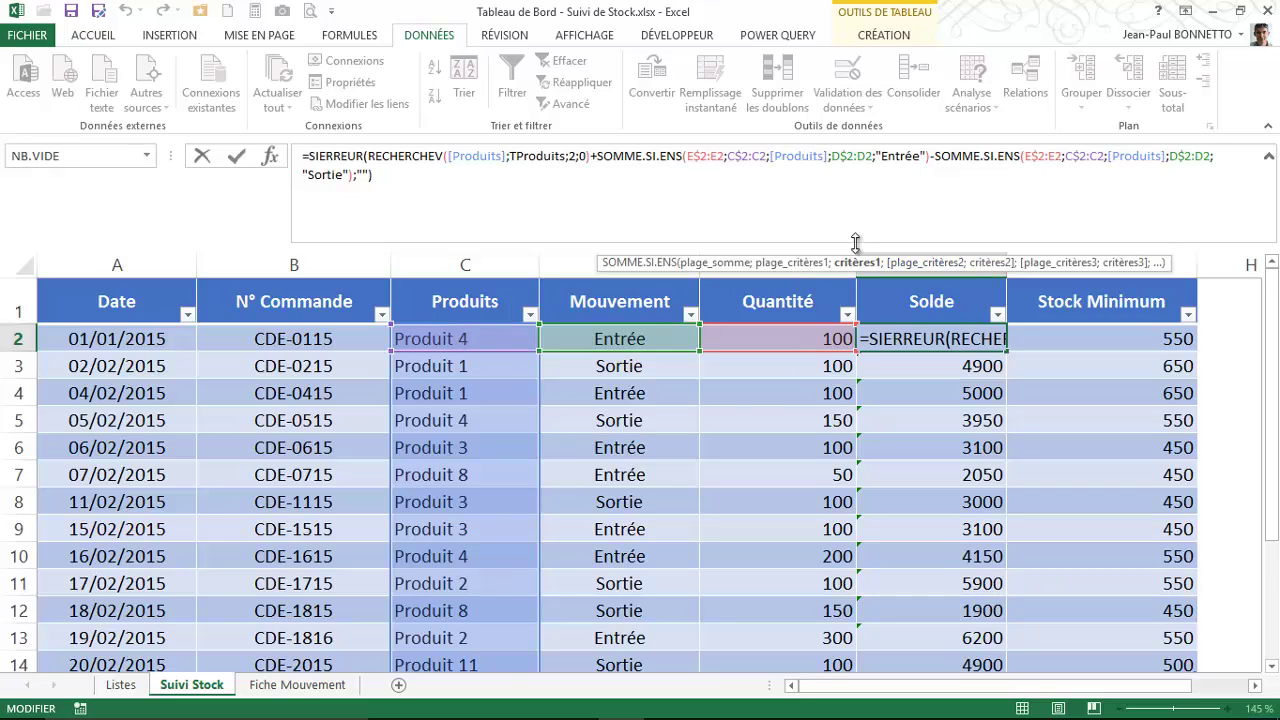
pyautogui.click(855, 157)
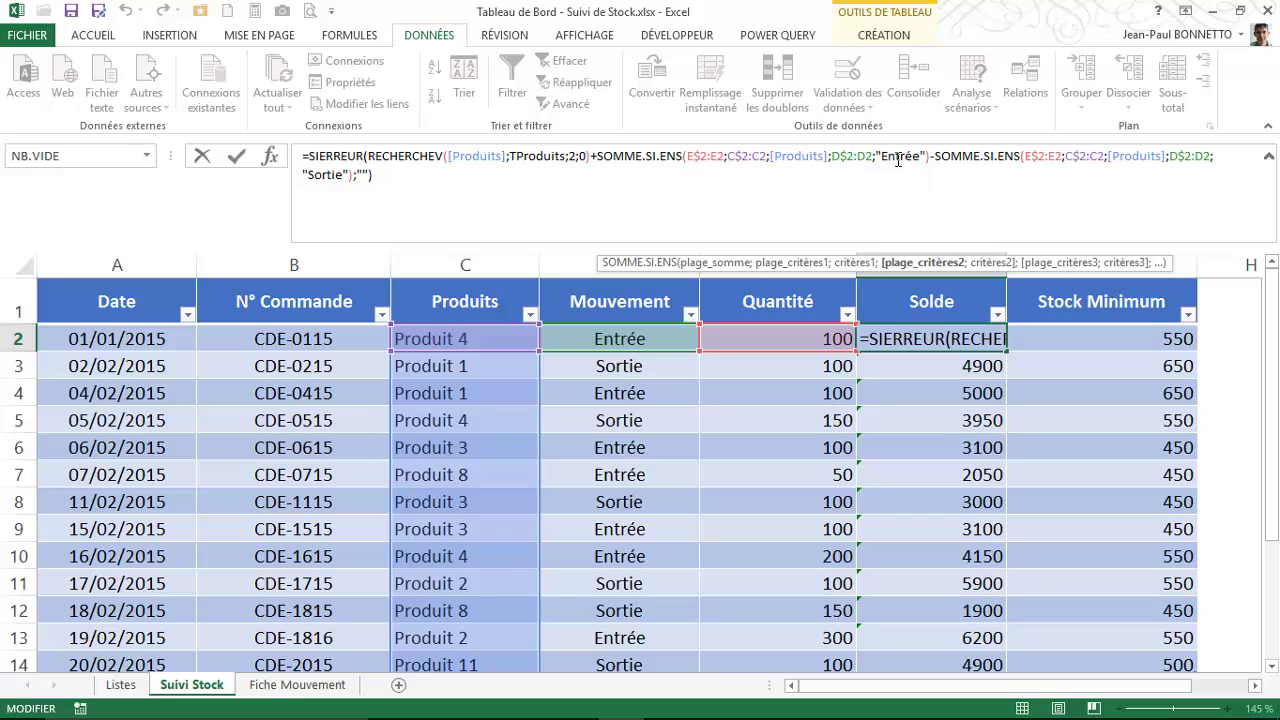
pyautogui.click(898, 160)
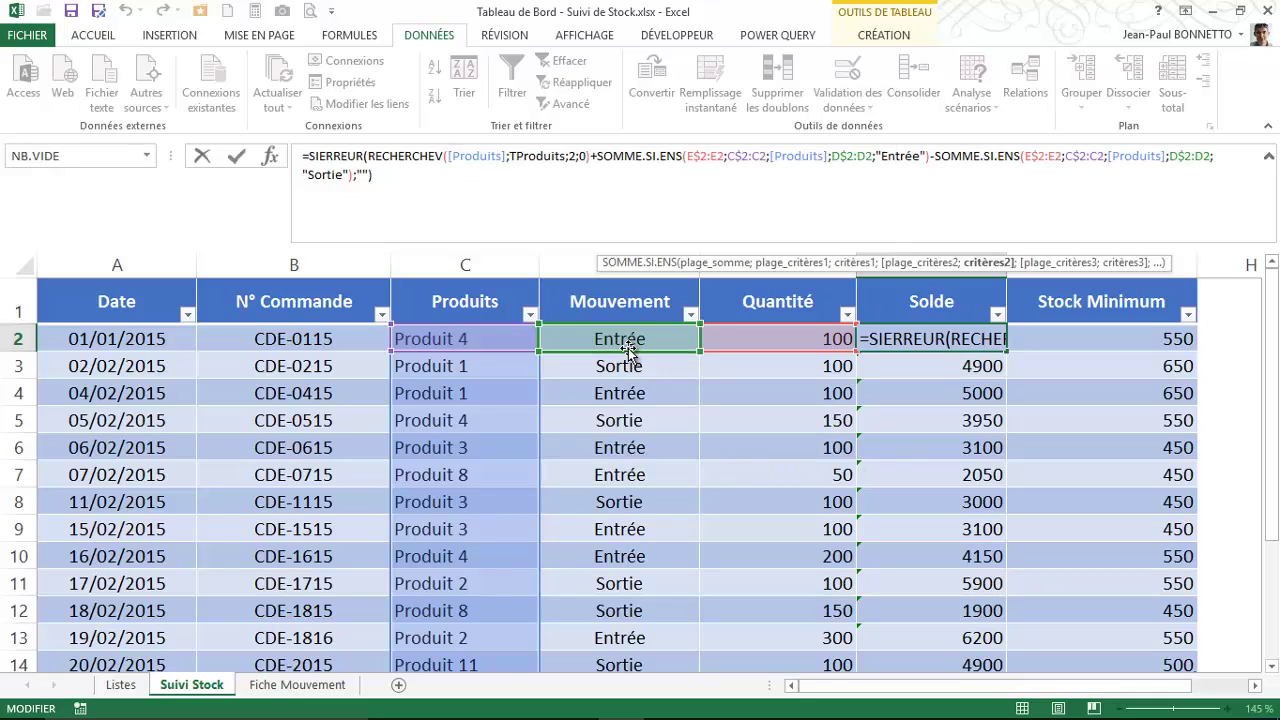
# Examine each argument of the SOMME.SI.ENS that subtracts the "Sortie" quantities in the F2 Solde formula, leaving the formula unedited.
pyautogui.click(932, 156)
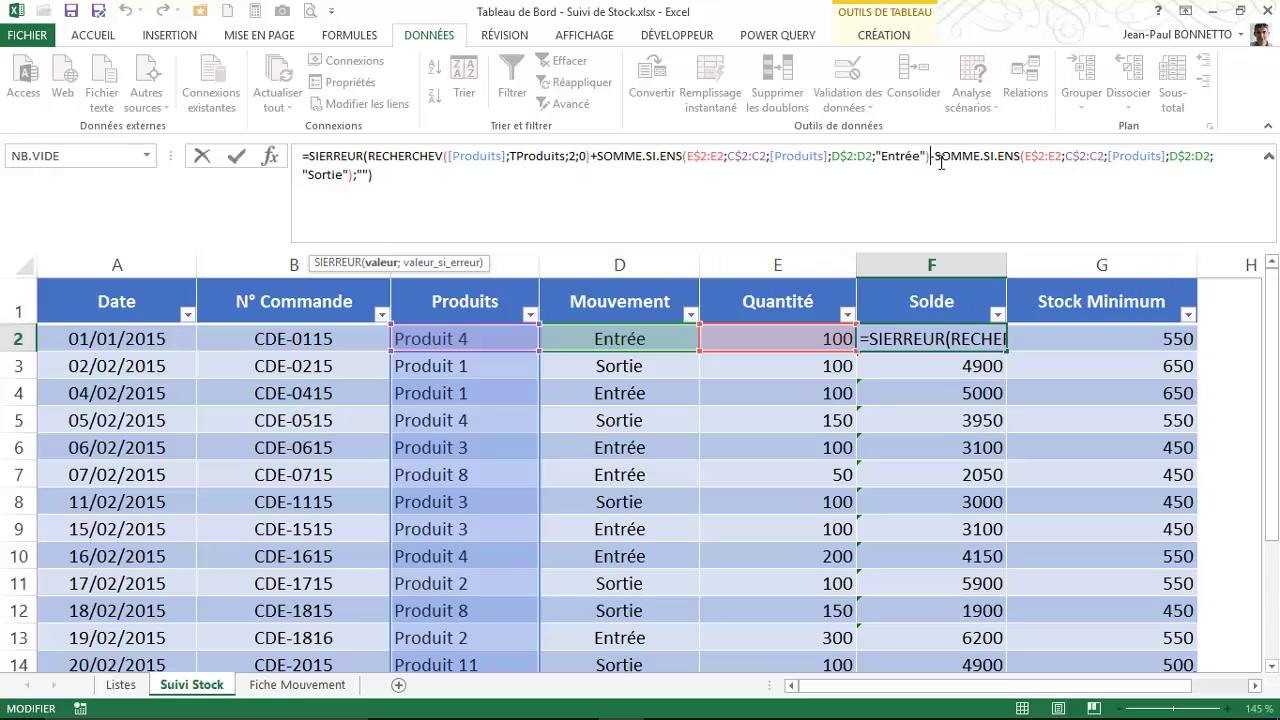
pyautogui.click(1059, 157)
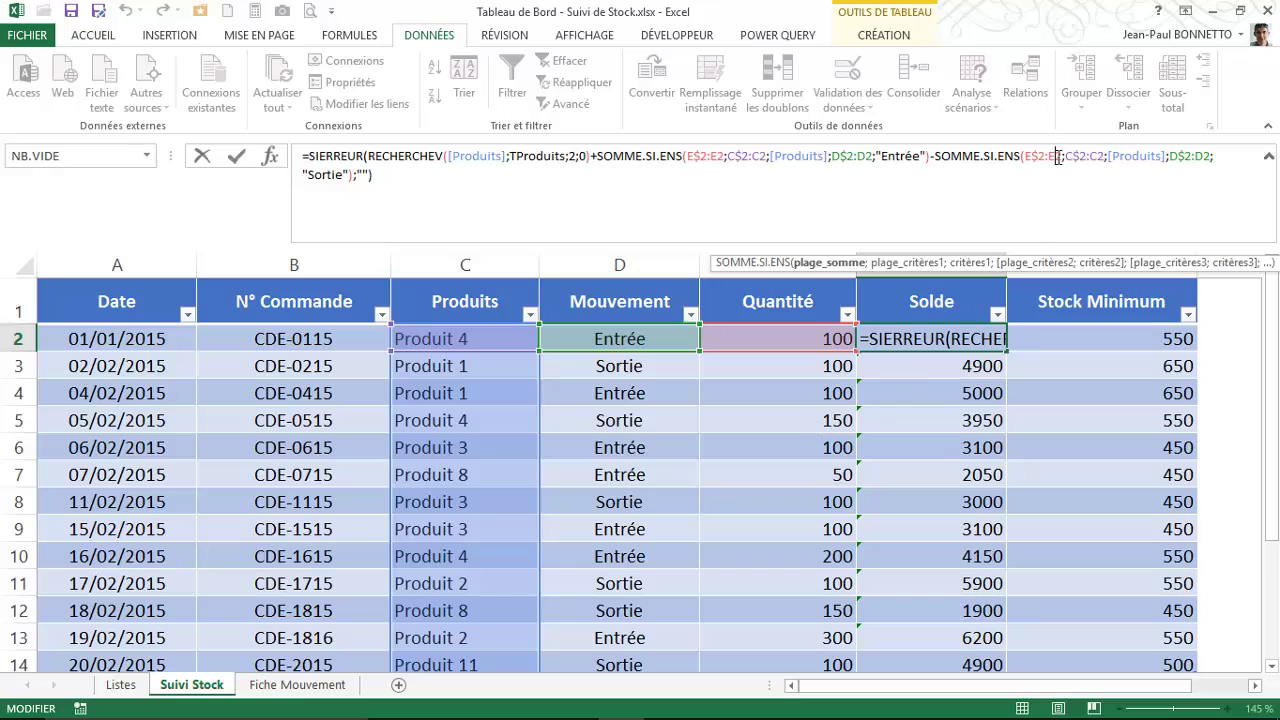
pyautogui.click(1091, 158)
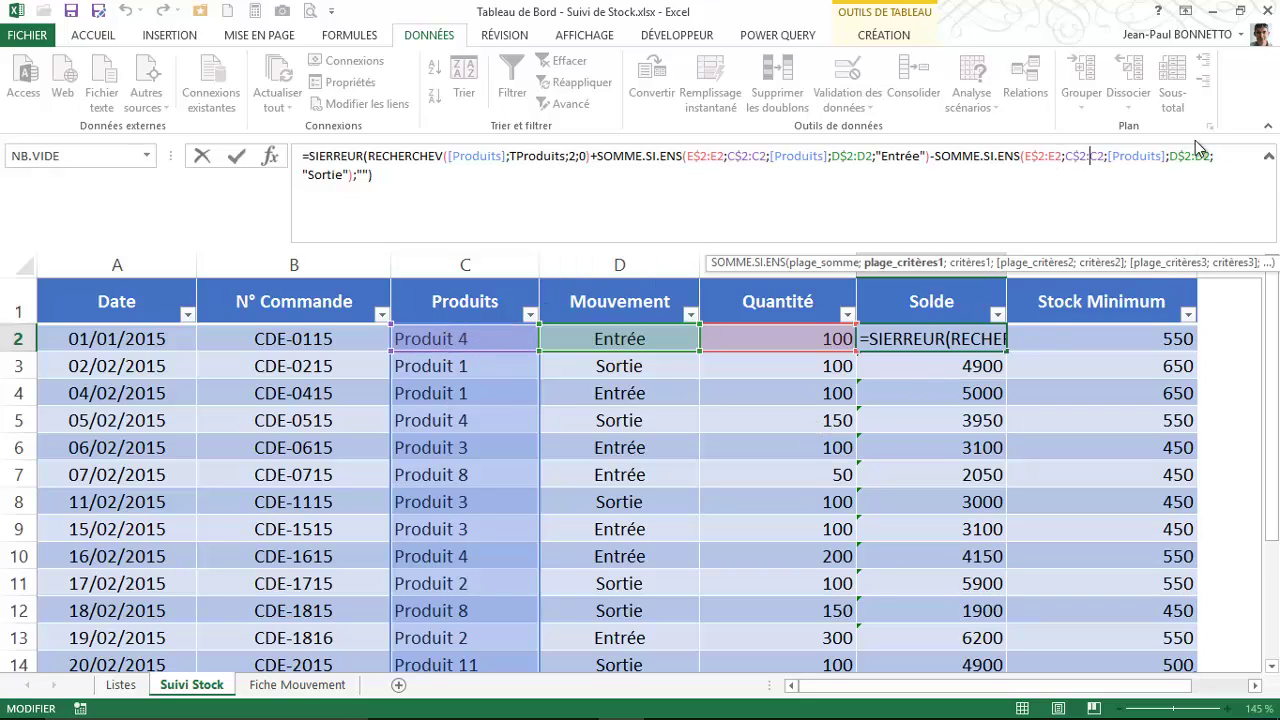
pyautogui.click(1141, 157)
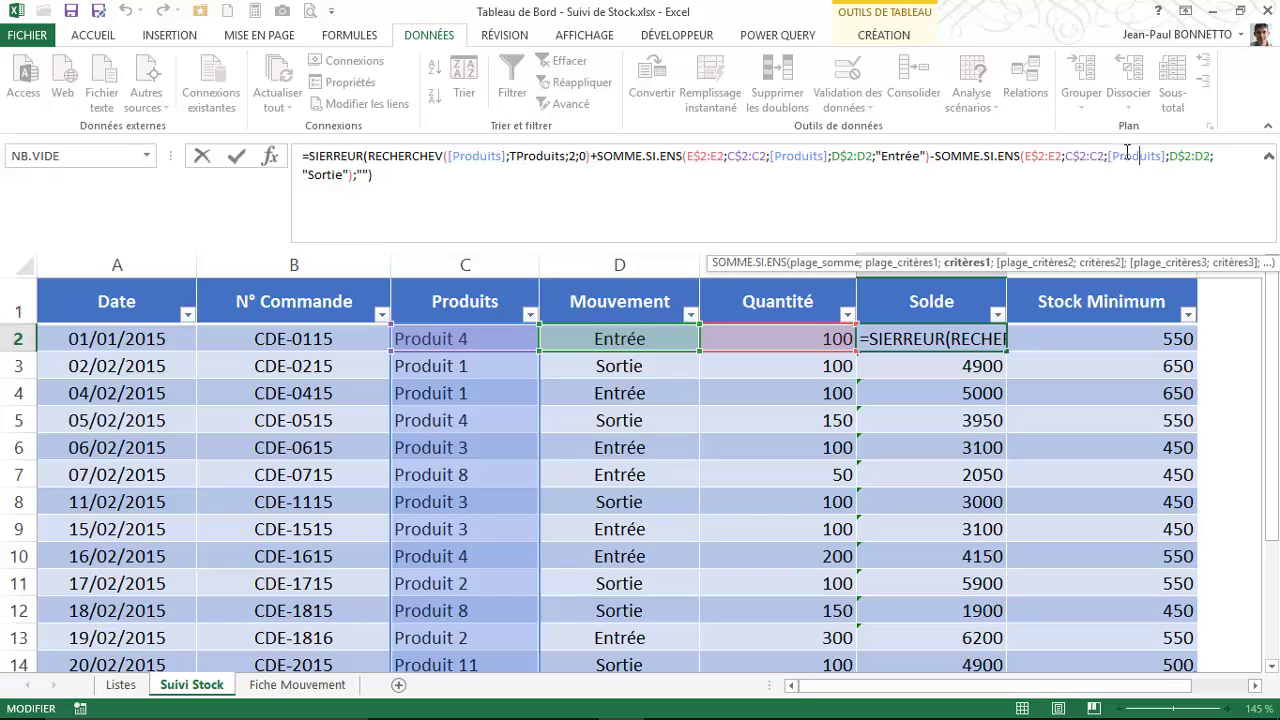
pyautogui.click(1189, 157)
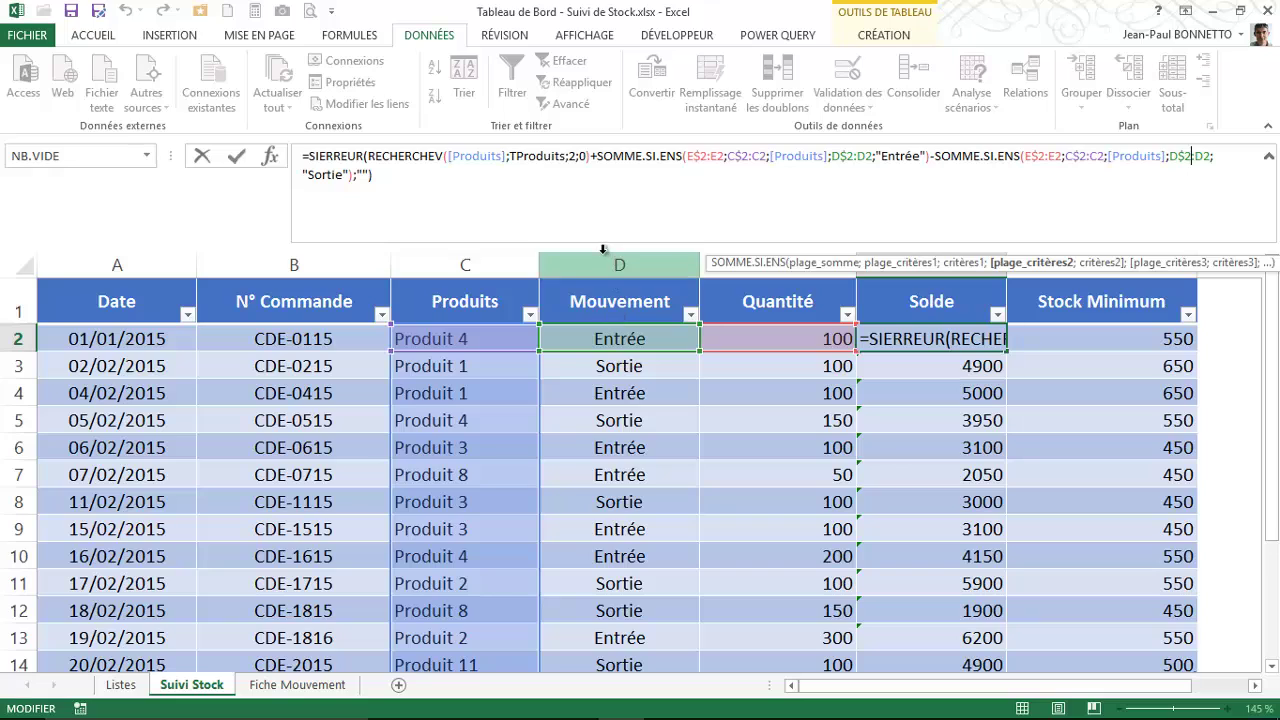
pyautogui.click(322, 175)
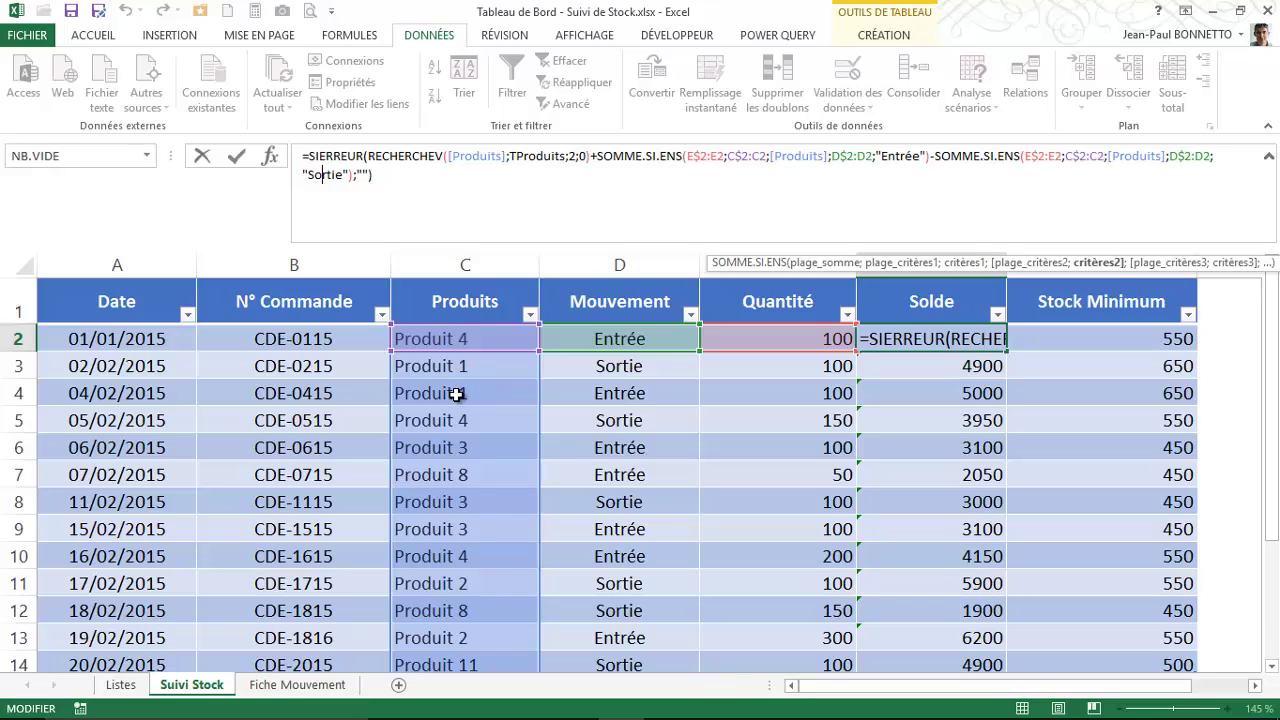
pyautogui.hotkey('ctrl', 'Return')
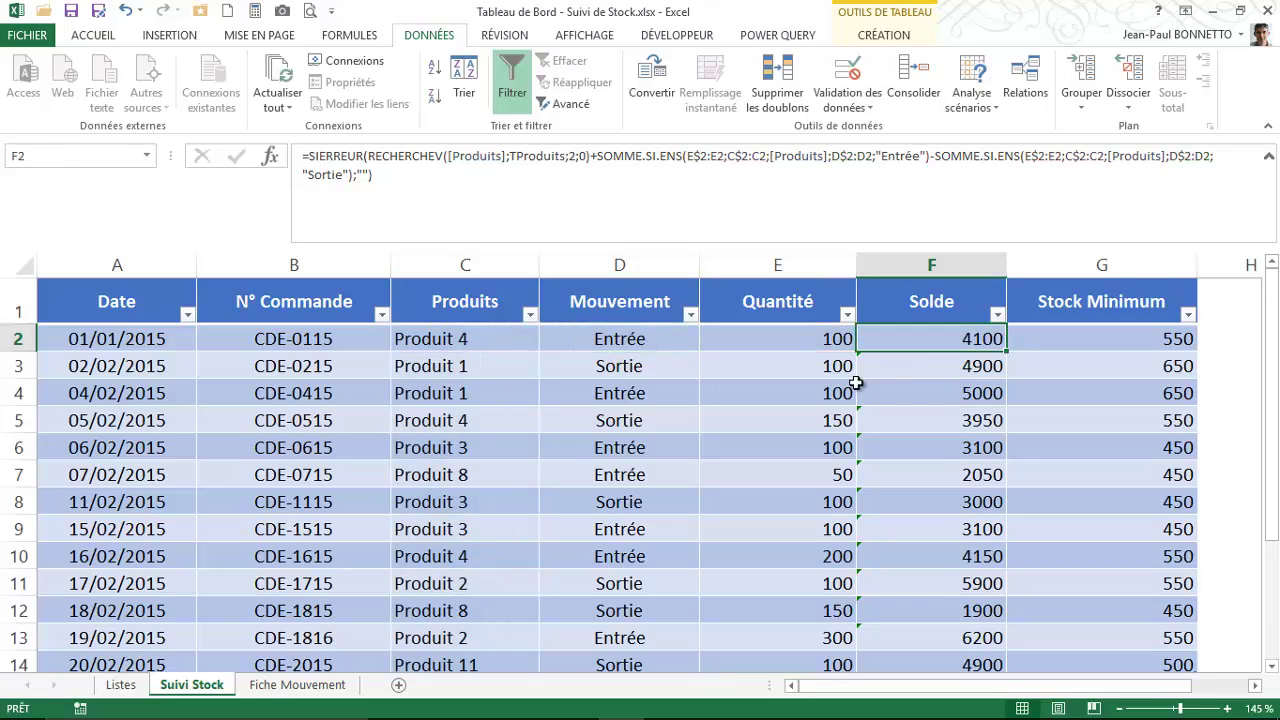
pyautogui.click(940, 392)
pyautogui.click(929, 342)
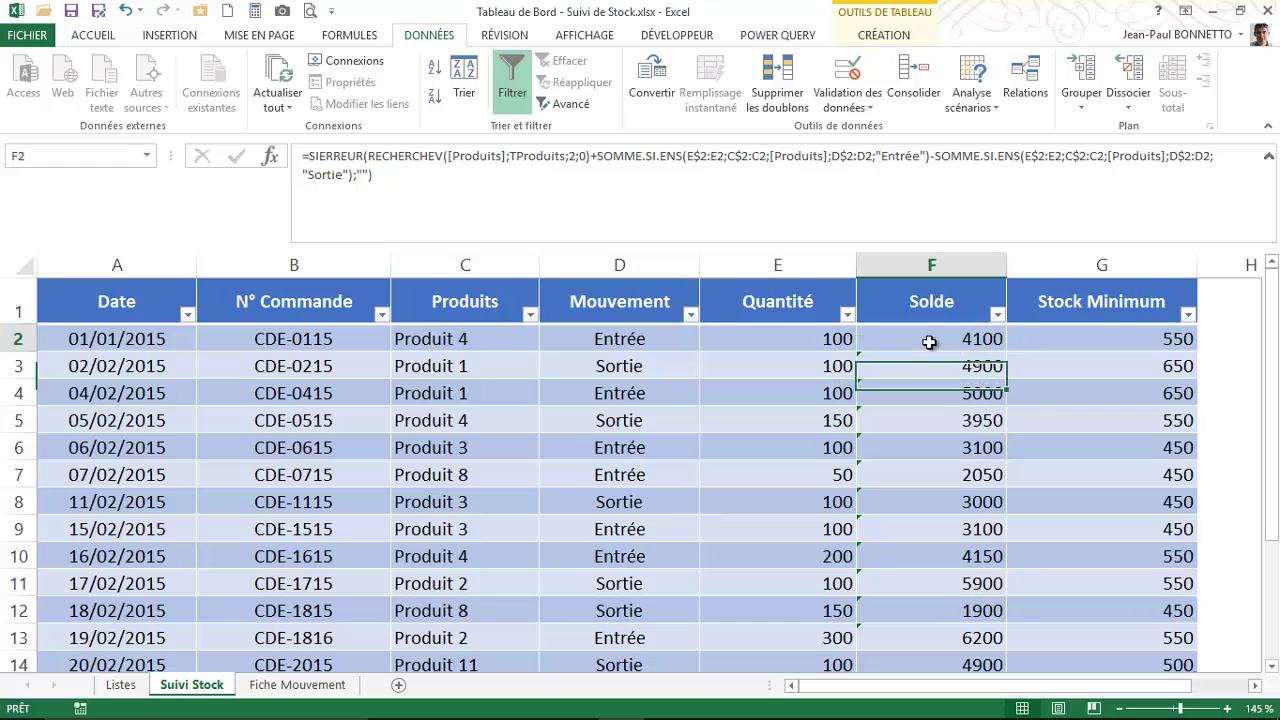
# Examine the SIERREUR and RECHERCHEV arguments of the Stock Minimum formula in G2, comparing the column index with the product table on the Listes sheet.
pyautogui.click(1145, 343)
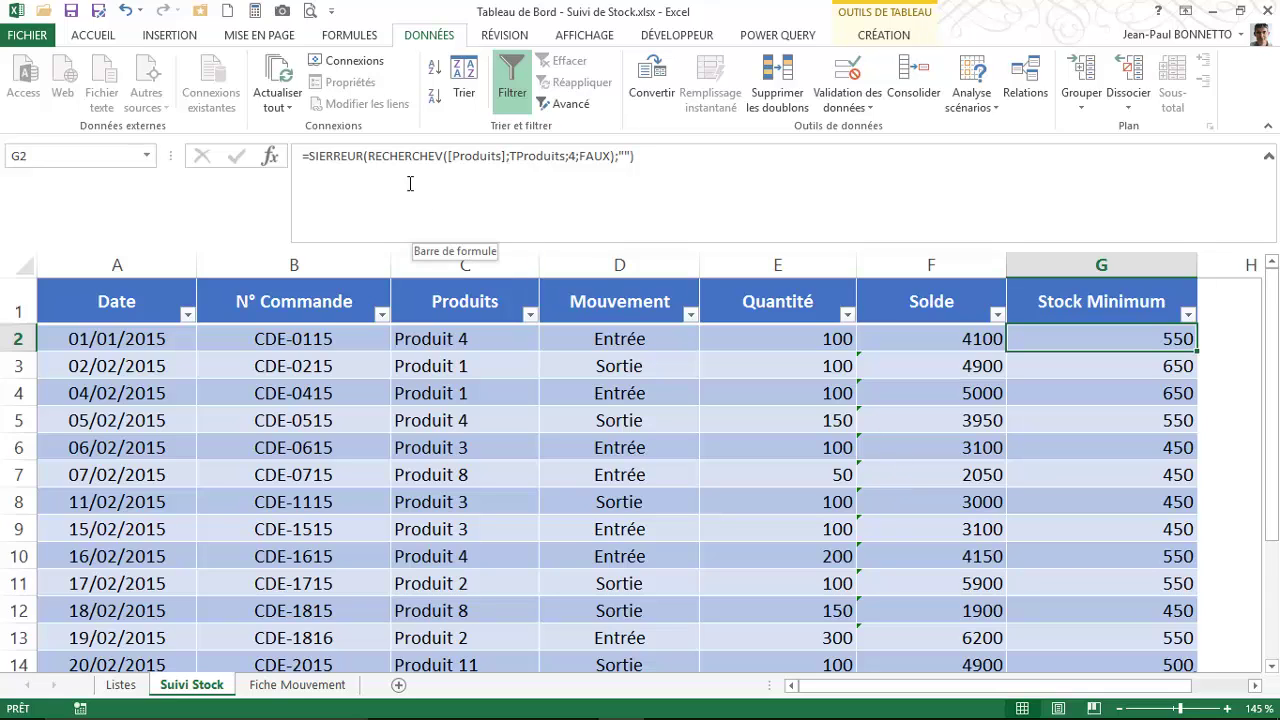
pyautogui.click(432, 158)
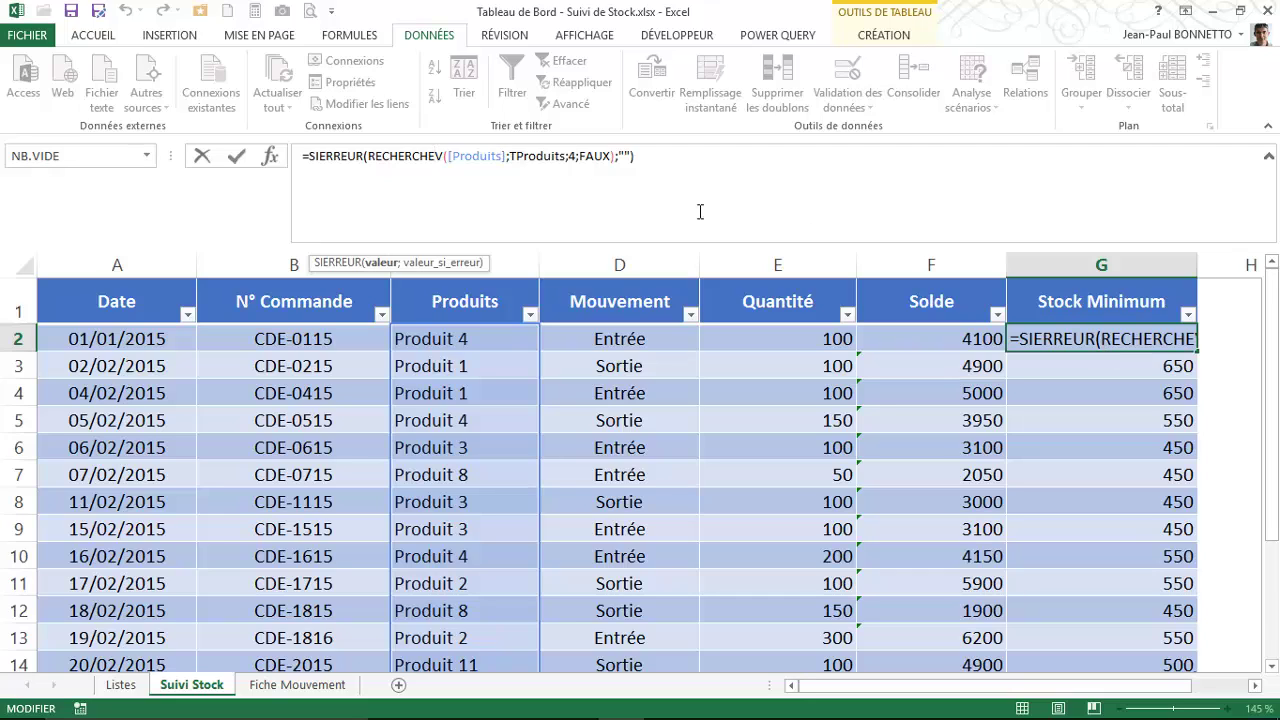
pyautogui.click(480, 157)
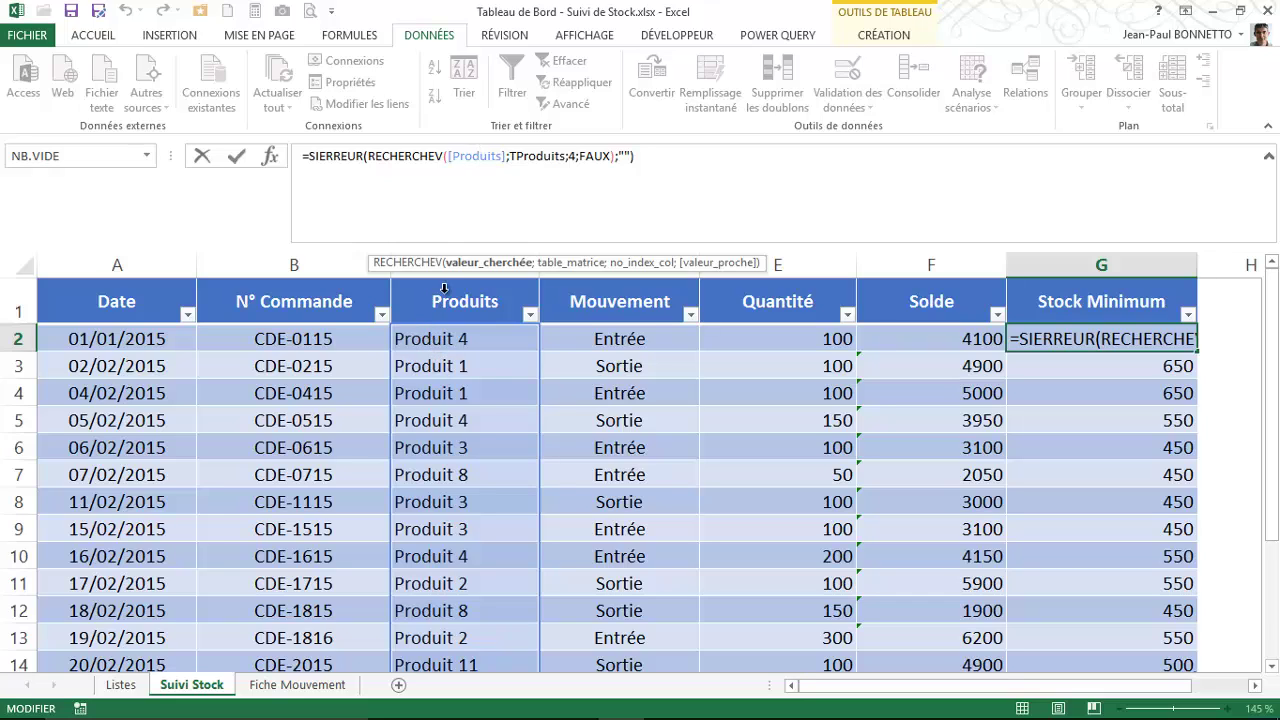
pyautogui.click(542, 157)
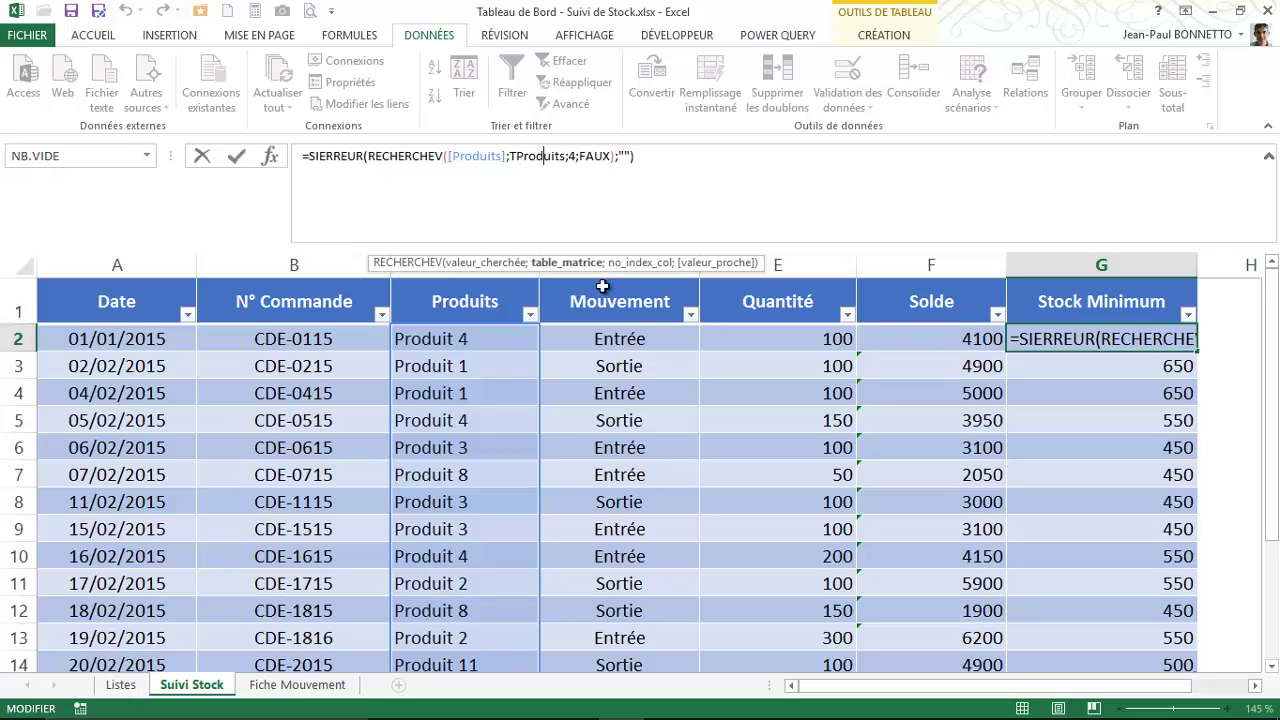
pyautogui.click(575, 155)
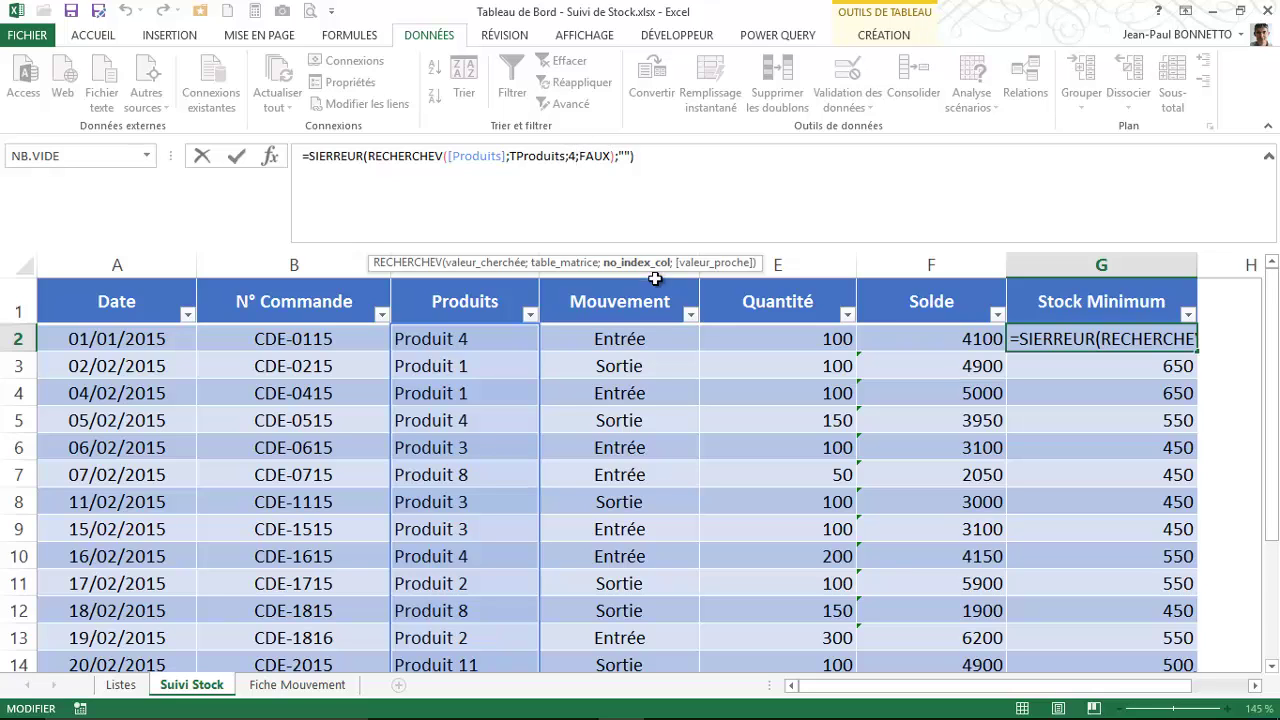
pyautogui.click(121, 684)
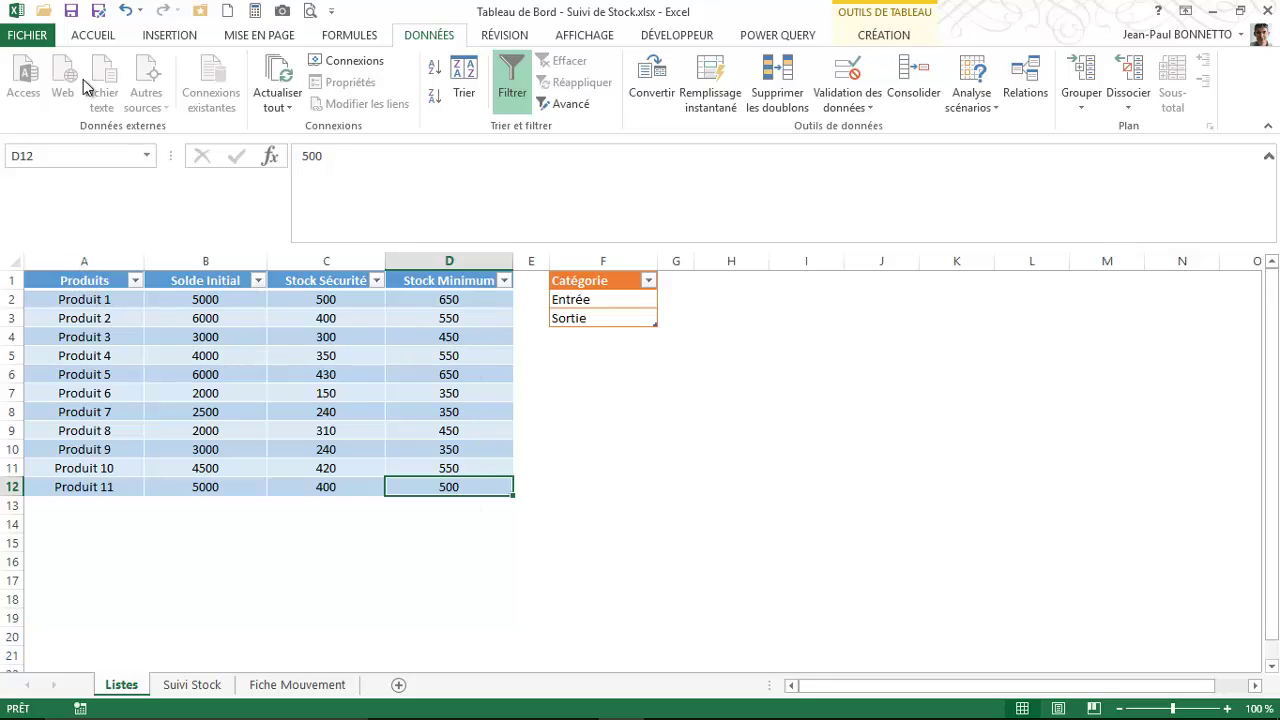
pyautogui.click(158, 685)
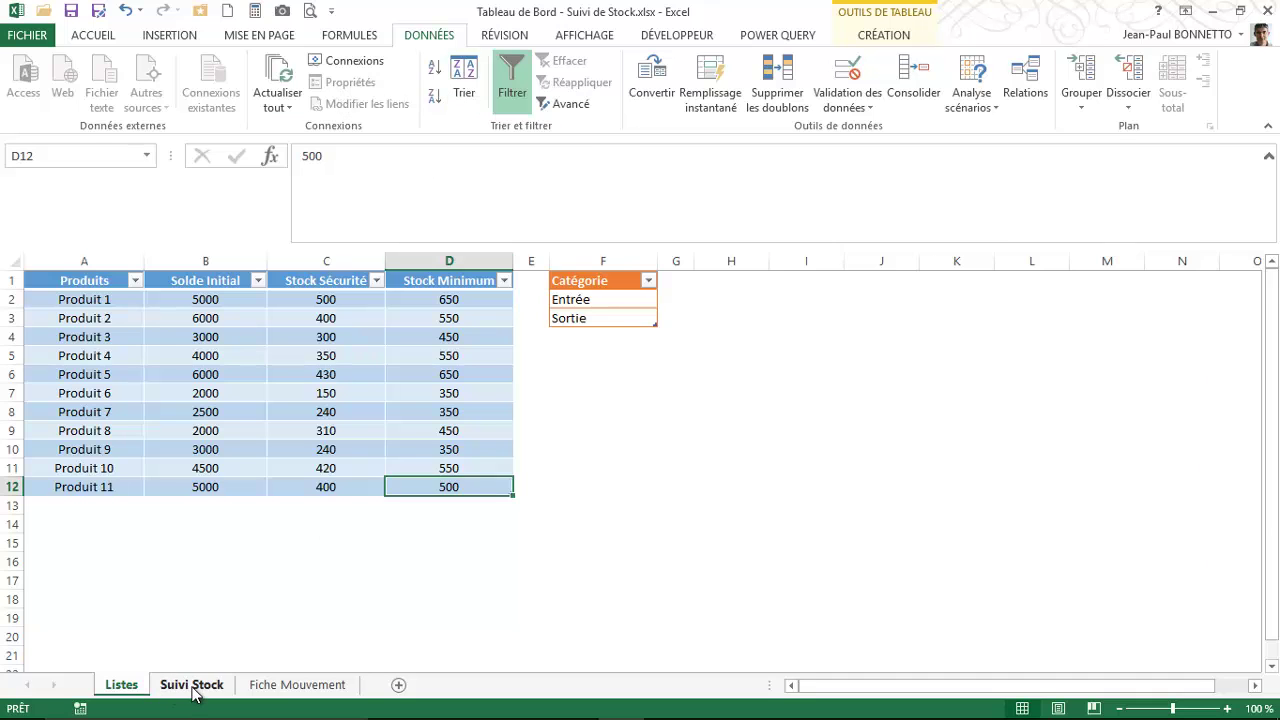
pyautogui.click(603, 156)
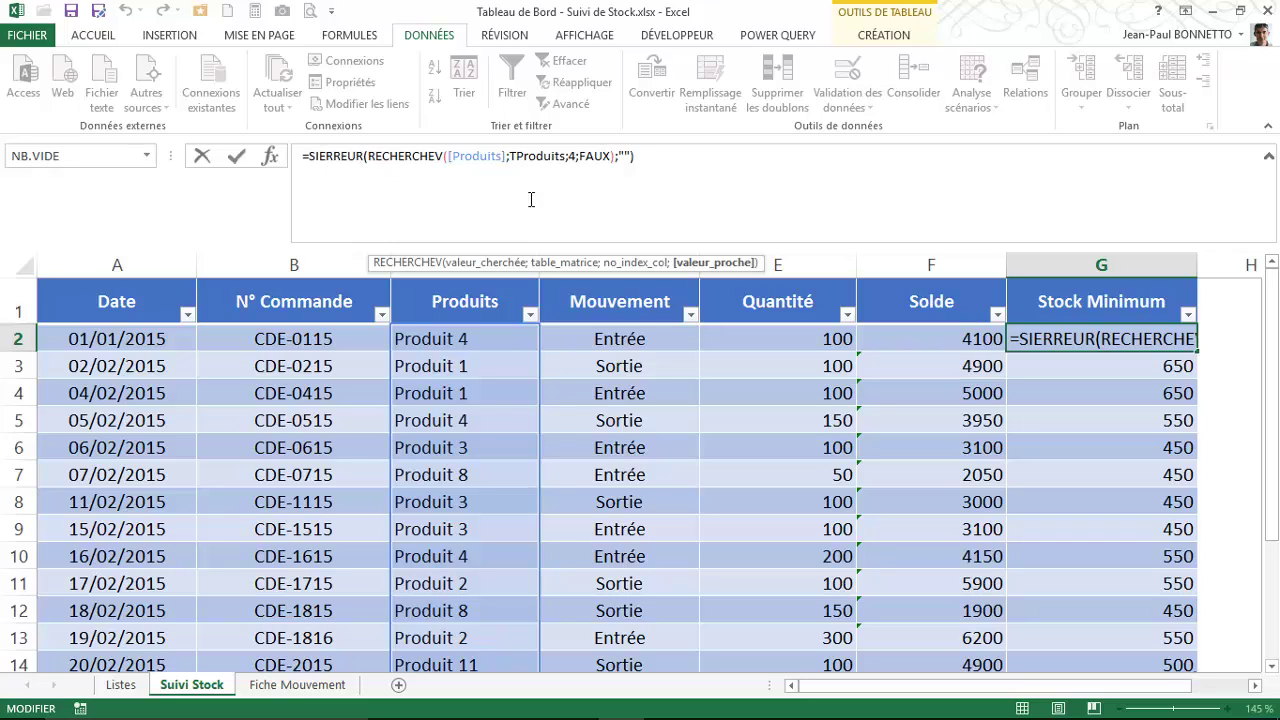
pyautogui.click(347, 155)
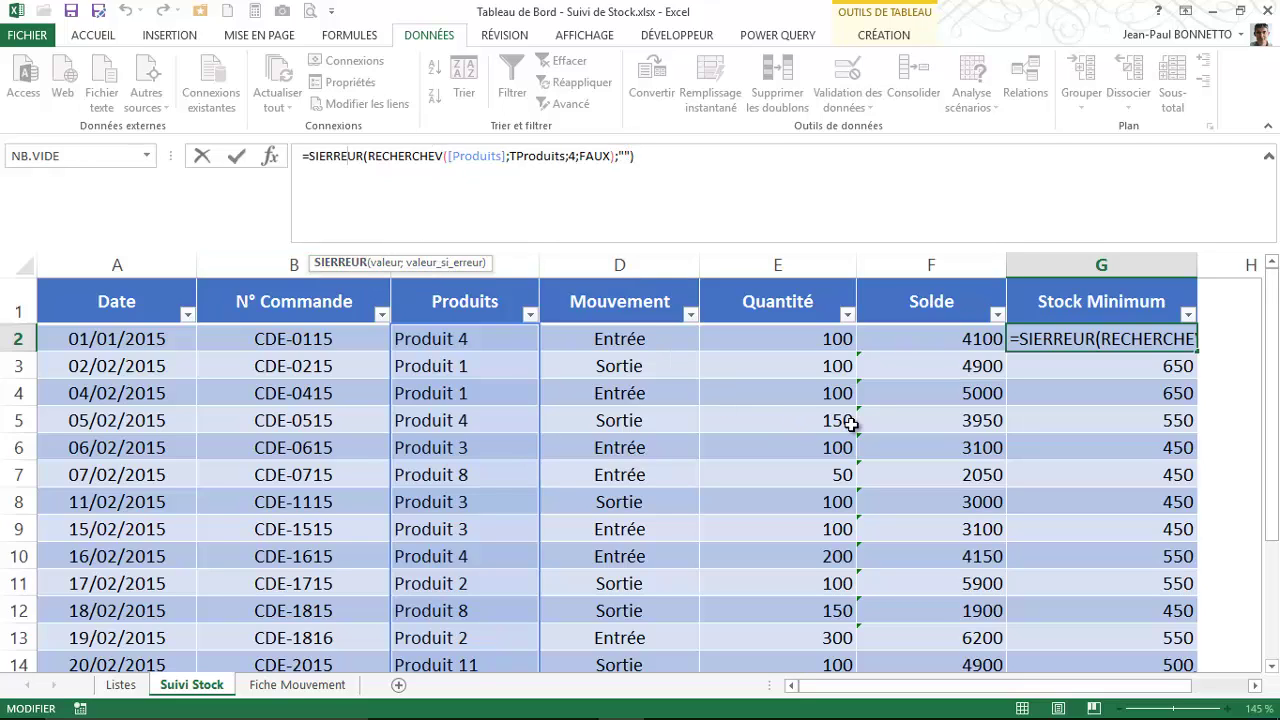
pyautogui.hotkey('ctrl', 'Return')
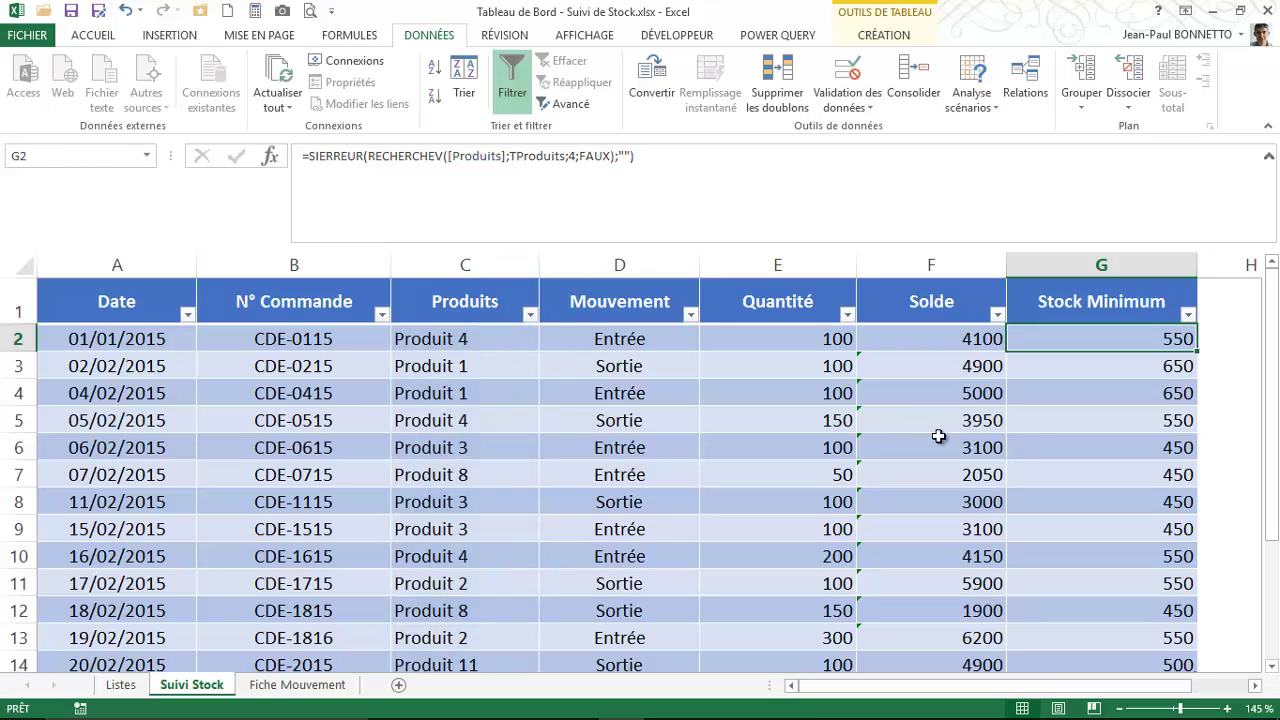
# Test the Produit 11 Sortie movement in row 14 with a Quantité of 3500, followed by 4000.
pyautogui.click(1155, 394)
pyautogui.scroll(-1, 1157, 392)
pyautogui.scroll(1, 1157, 392)
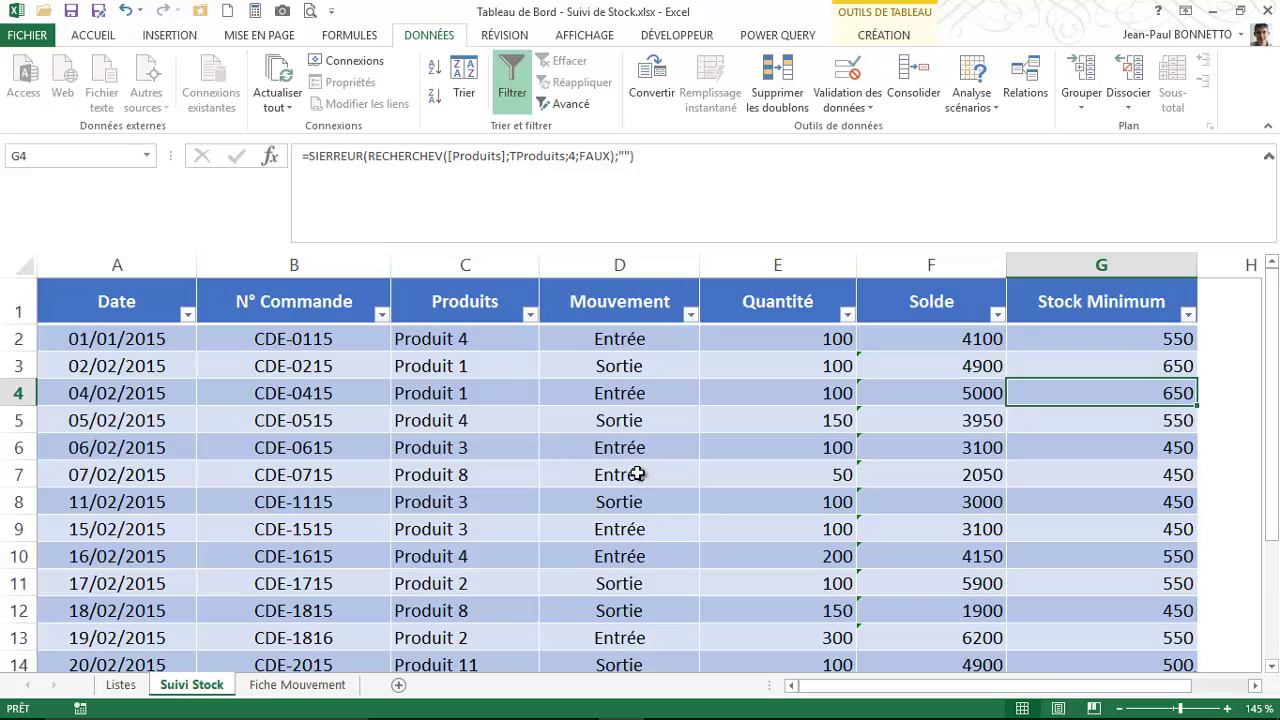
pyautogui.scroll(-1, 632, 477)
pyautogui.click(820, 565)
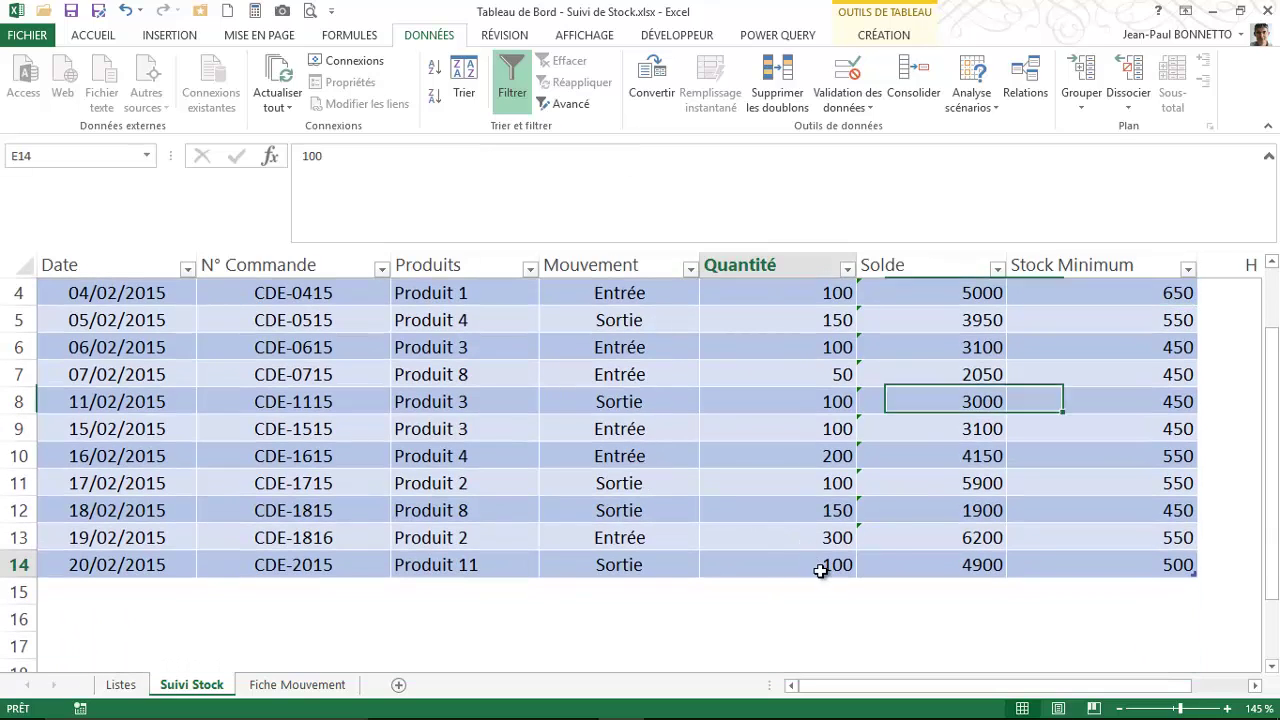
pyautogui.click(1178, 563)
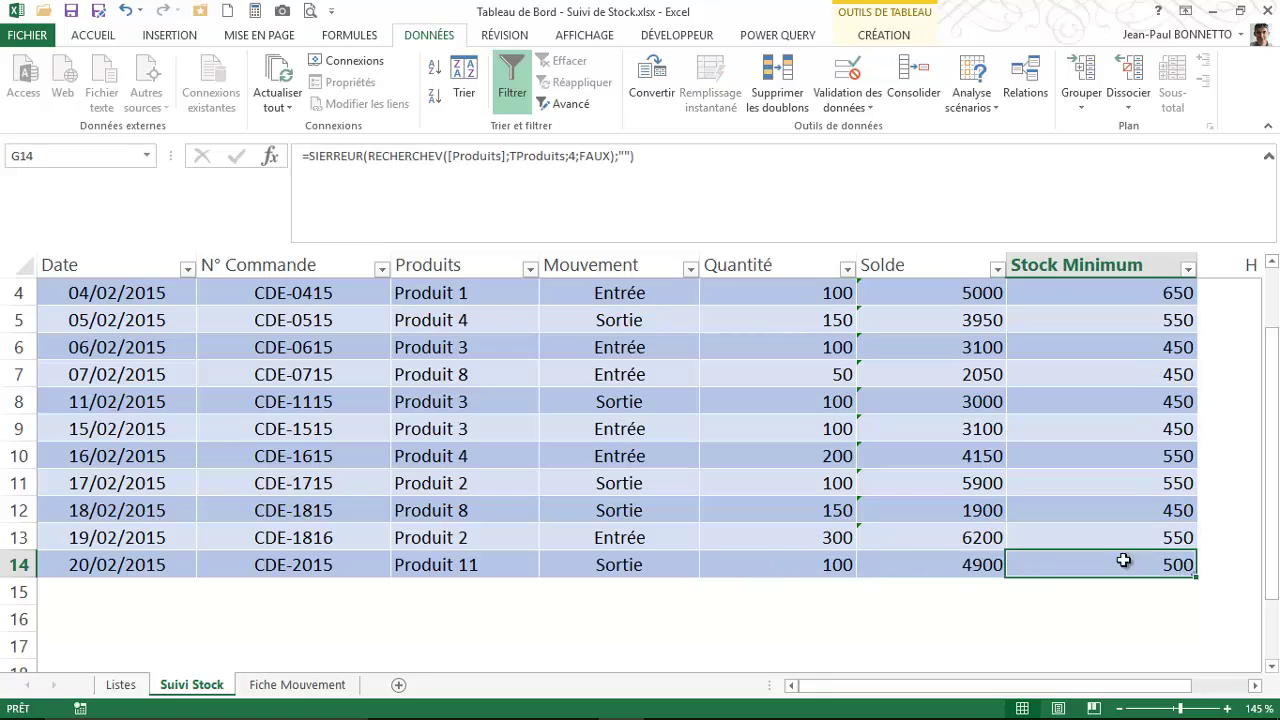
pyautogui.click(826, 563)
pyautogui.write('3500')
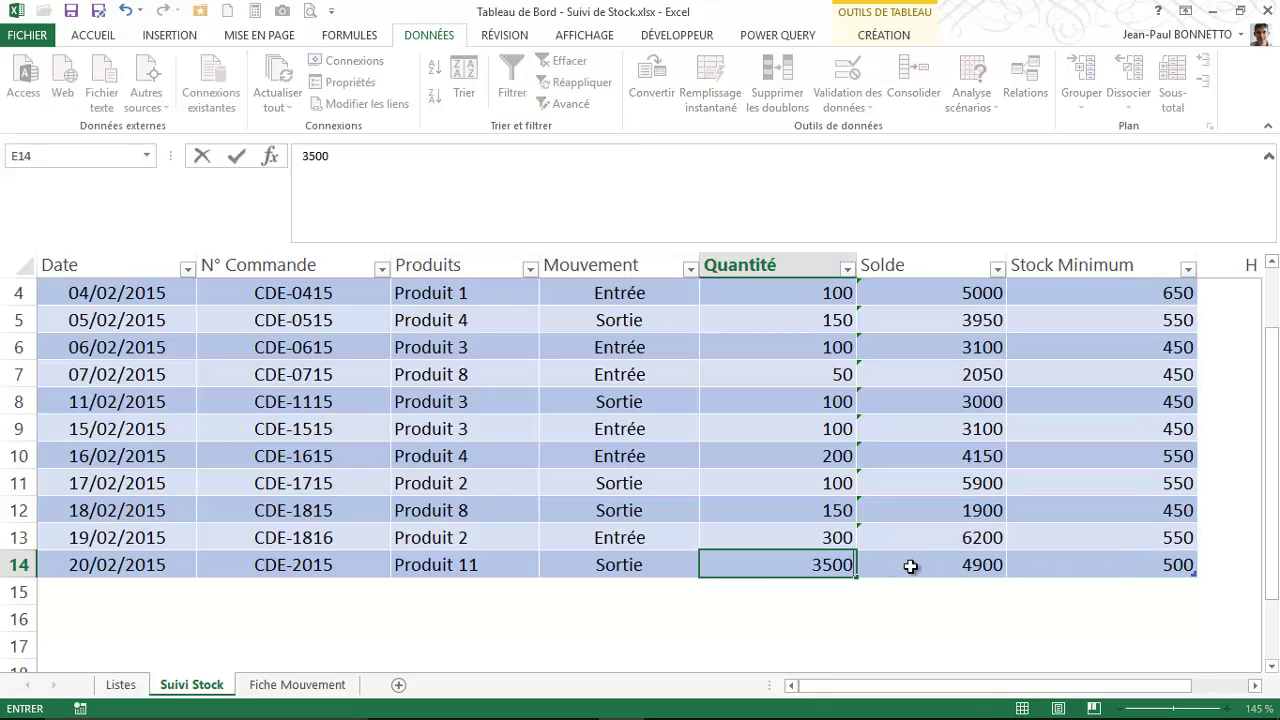
pyautogui.press('Return')
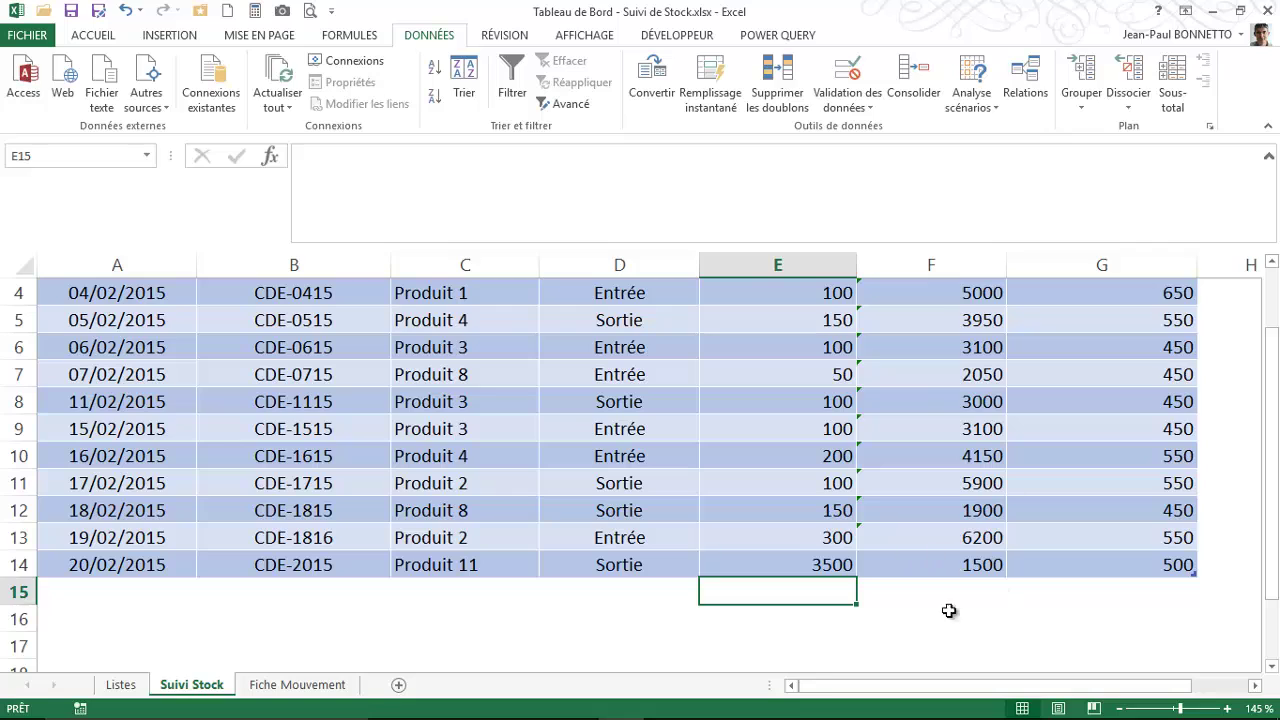
pyautogui.click(830, 565)
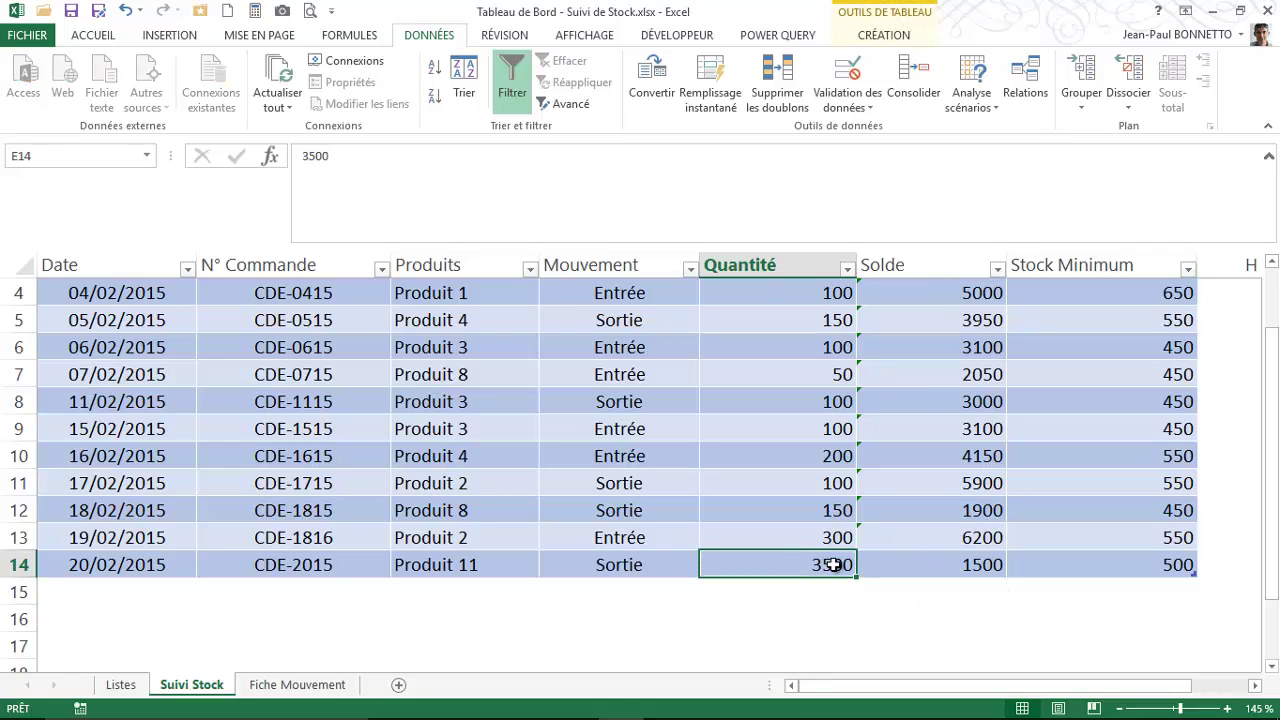
pyautogui.write('4000')
pyautogui.press('Return')
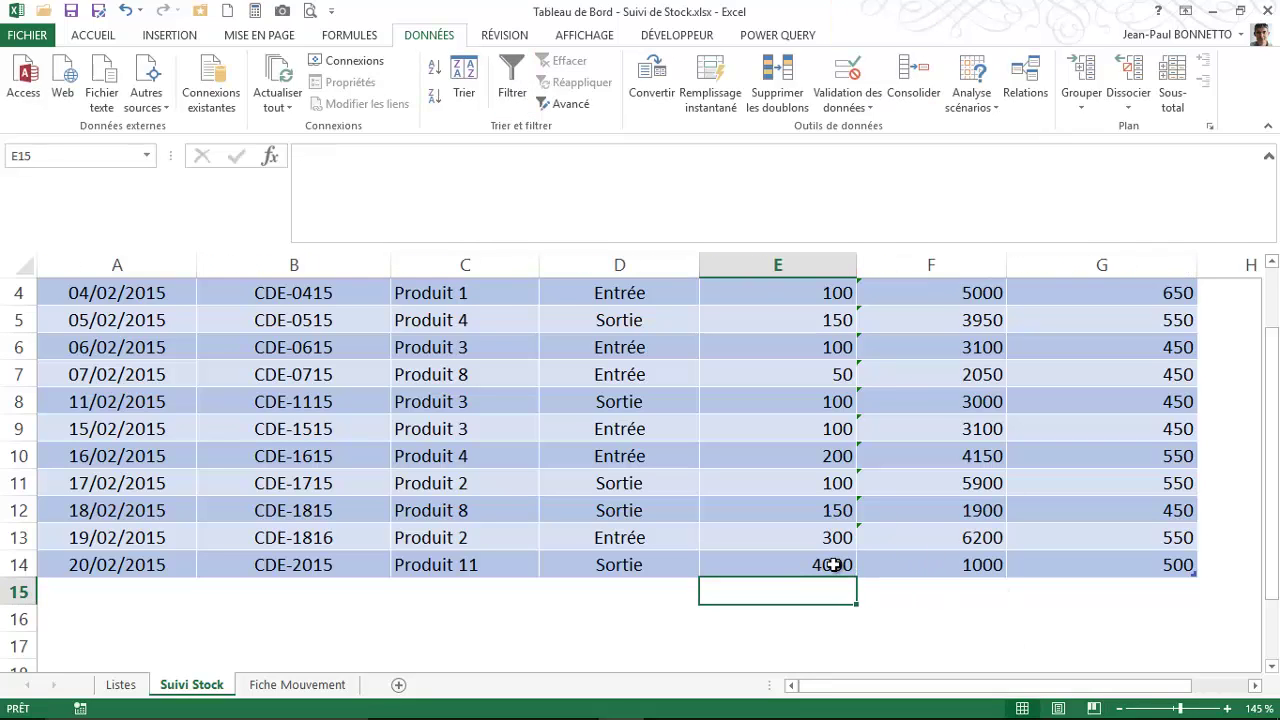
# Test the Produit 11 movement in row 14 with a Quantité of 5500.
pyautogui.click(846, 540)
pyautogui.click(826, 563)
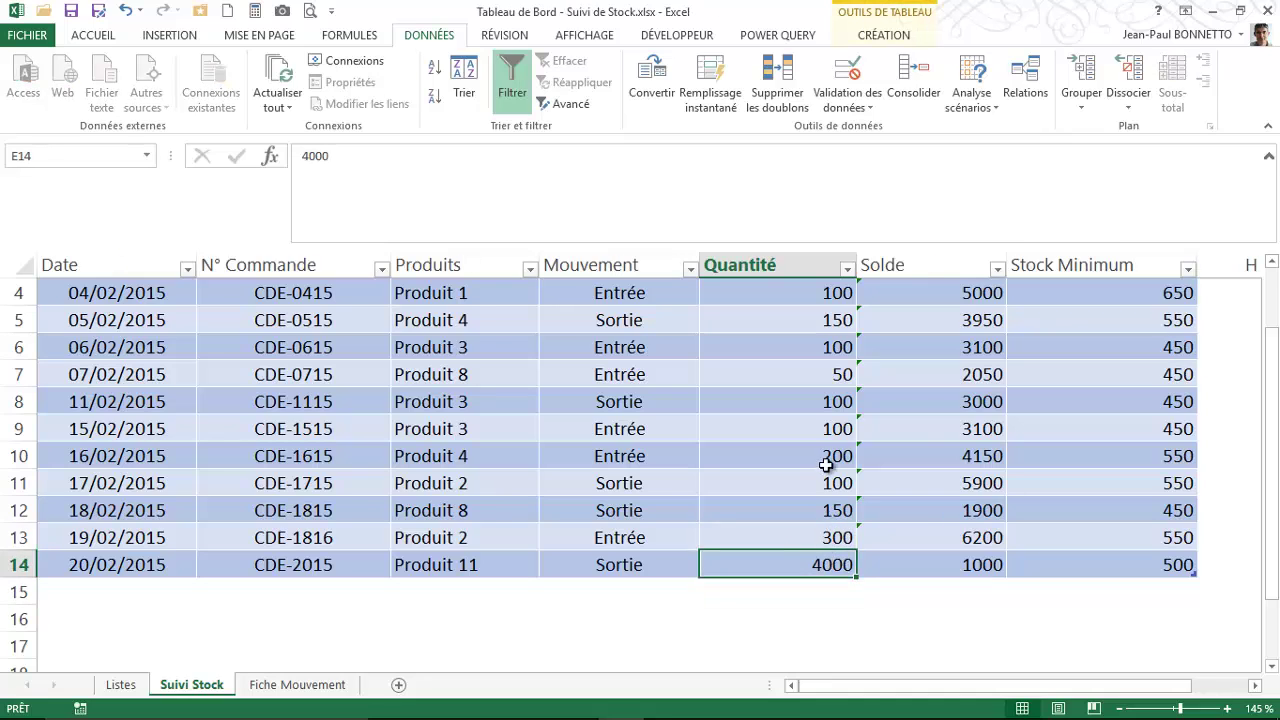
pyautogui.click(826, 465)
pyautogui.click(986, 563)
pyautogui.click(852, 565)
pyautogui.write('55')
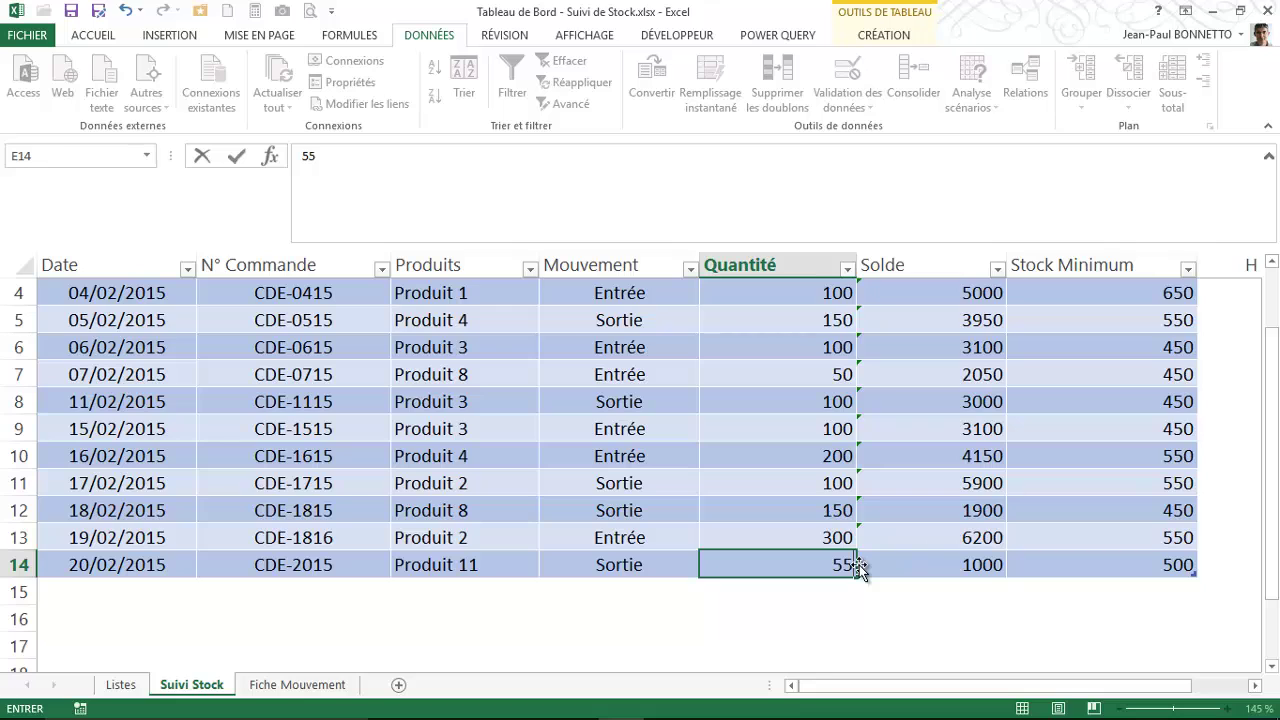
pyautogui.write('00')
pyautogui.press('Return')
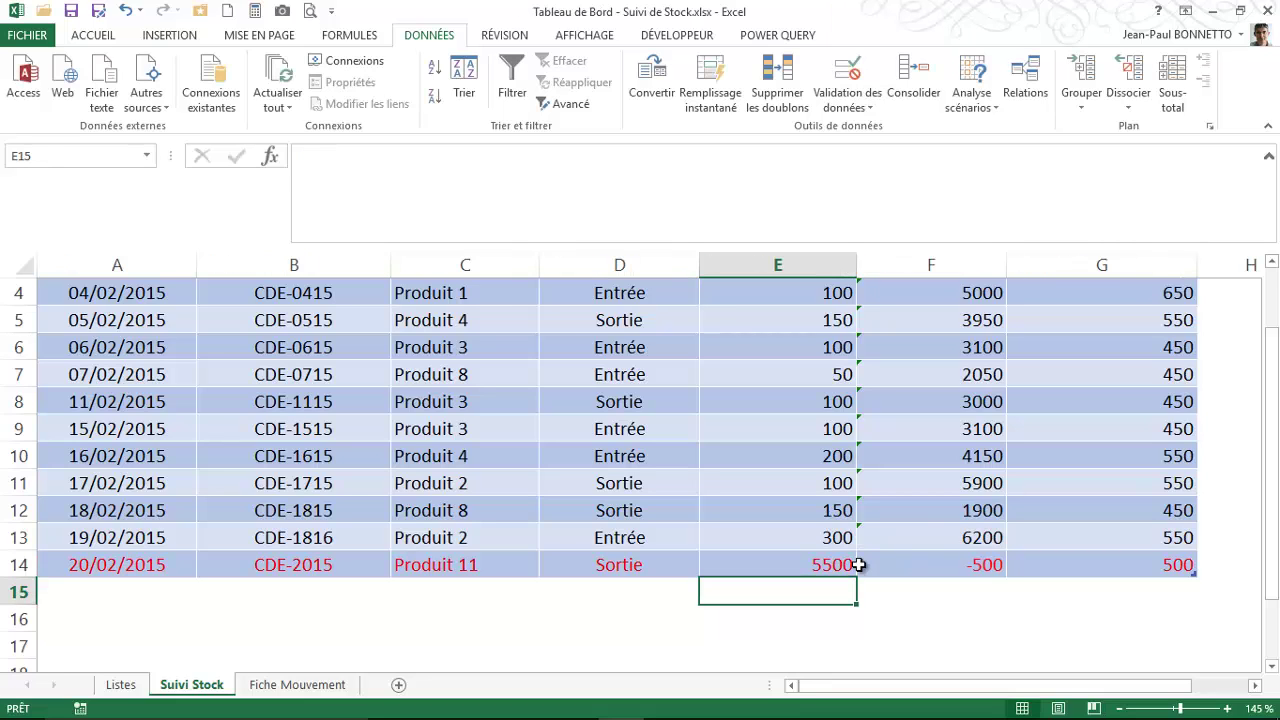
# Test the low-stock highlighting of the Produit 11 row with quantities of 5000 and 4850 in E14.
pyautogui.click(818, 565)
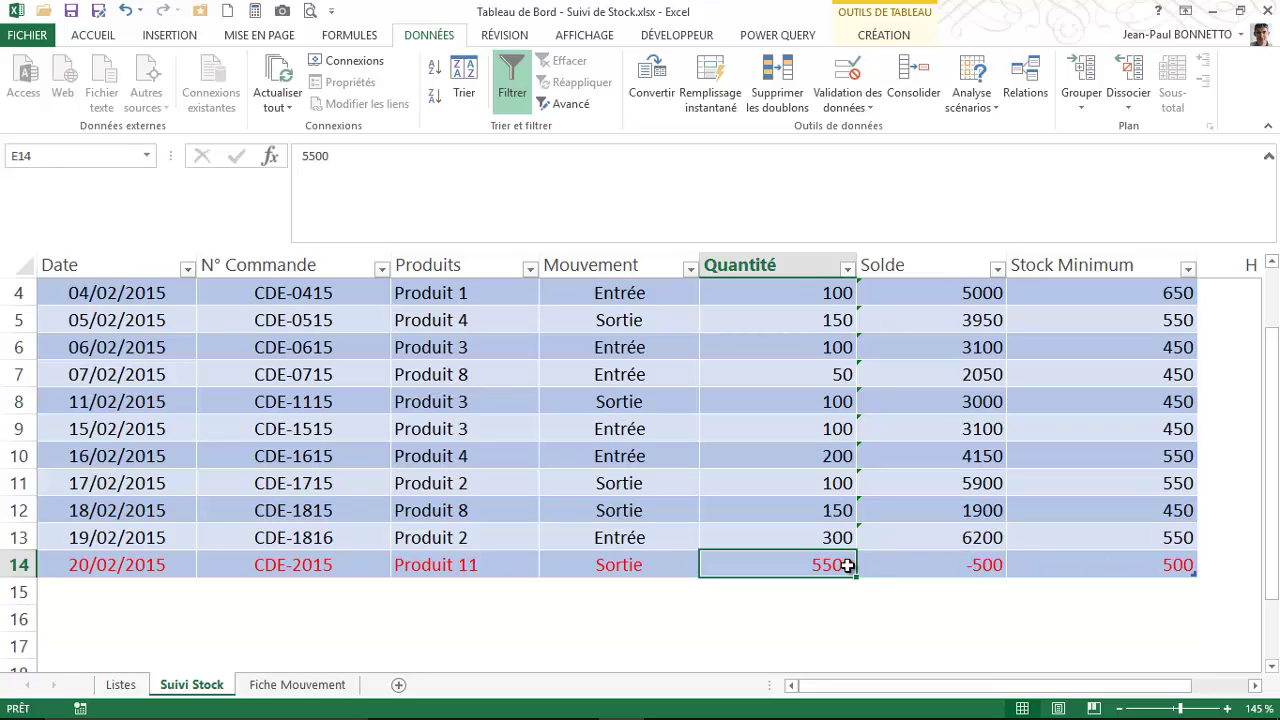
pyautogui.write('50')
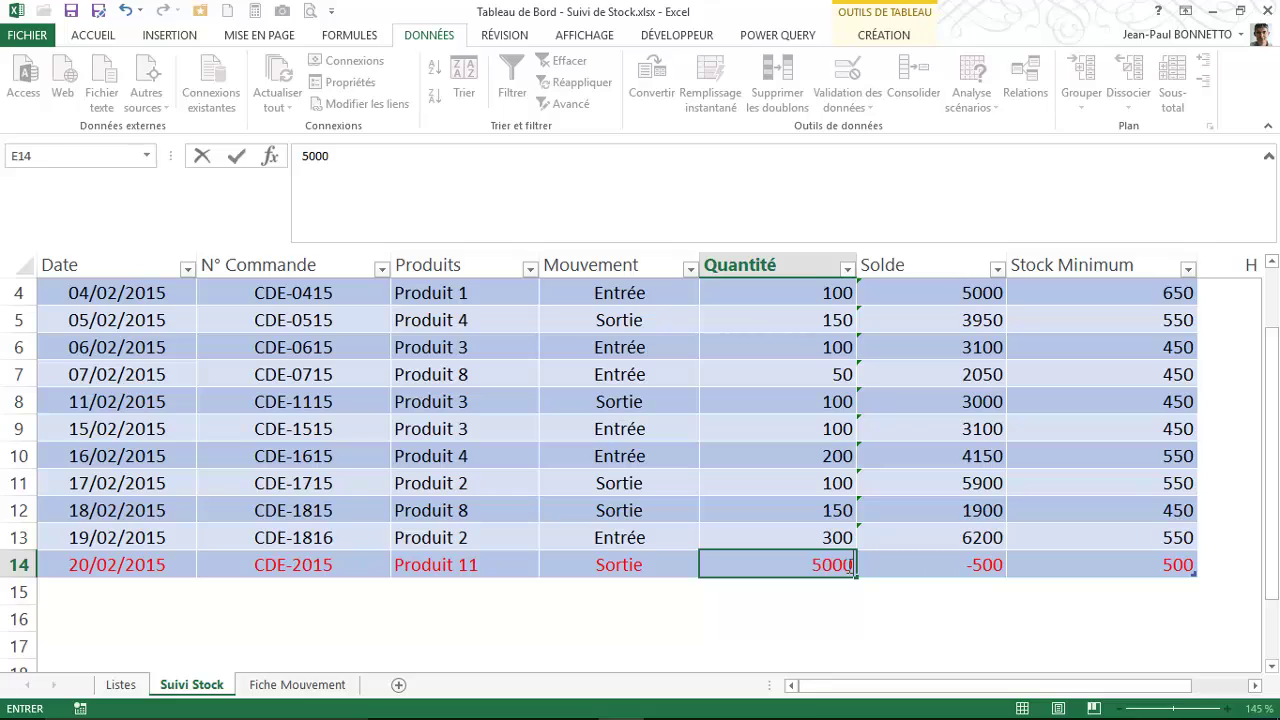
pyautogui.press('Return')
pyautogui.click(826, 564)
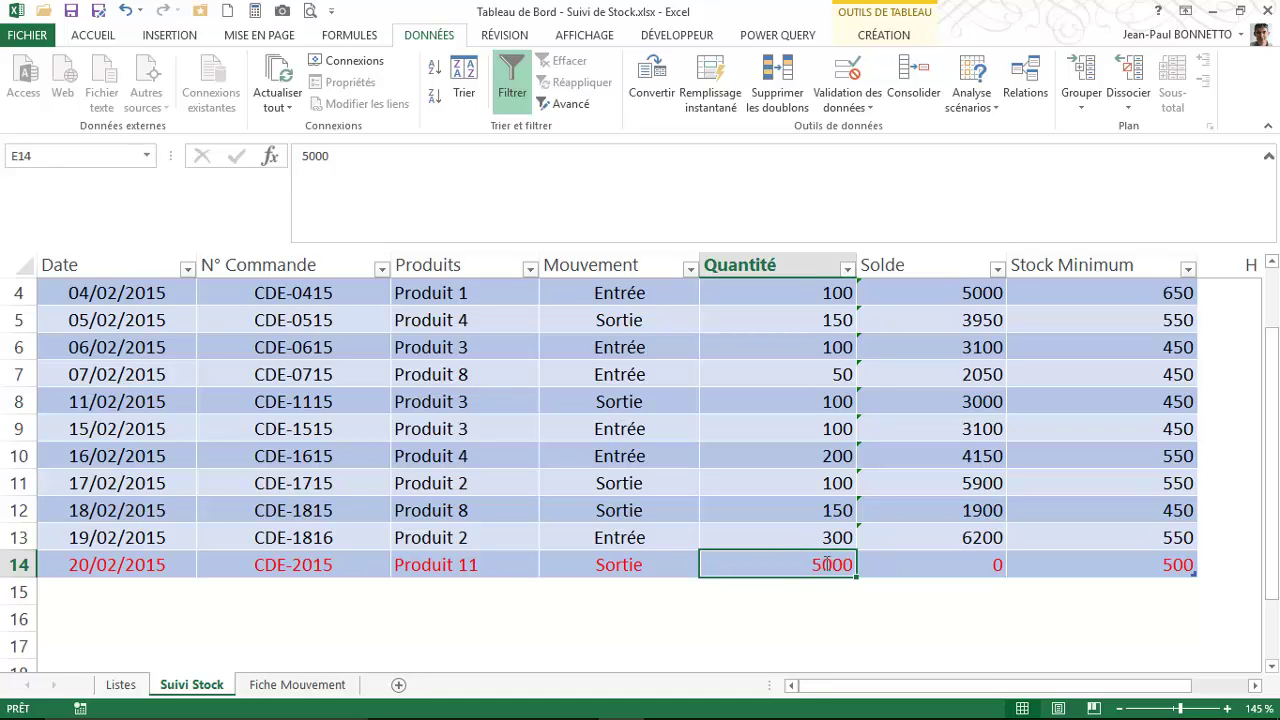
pyautogui.write('48')
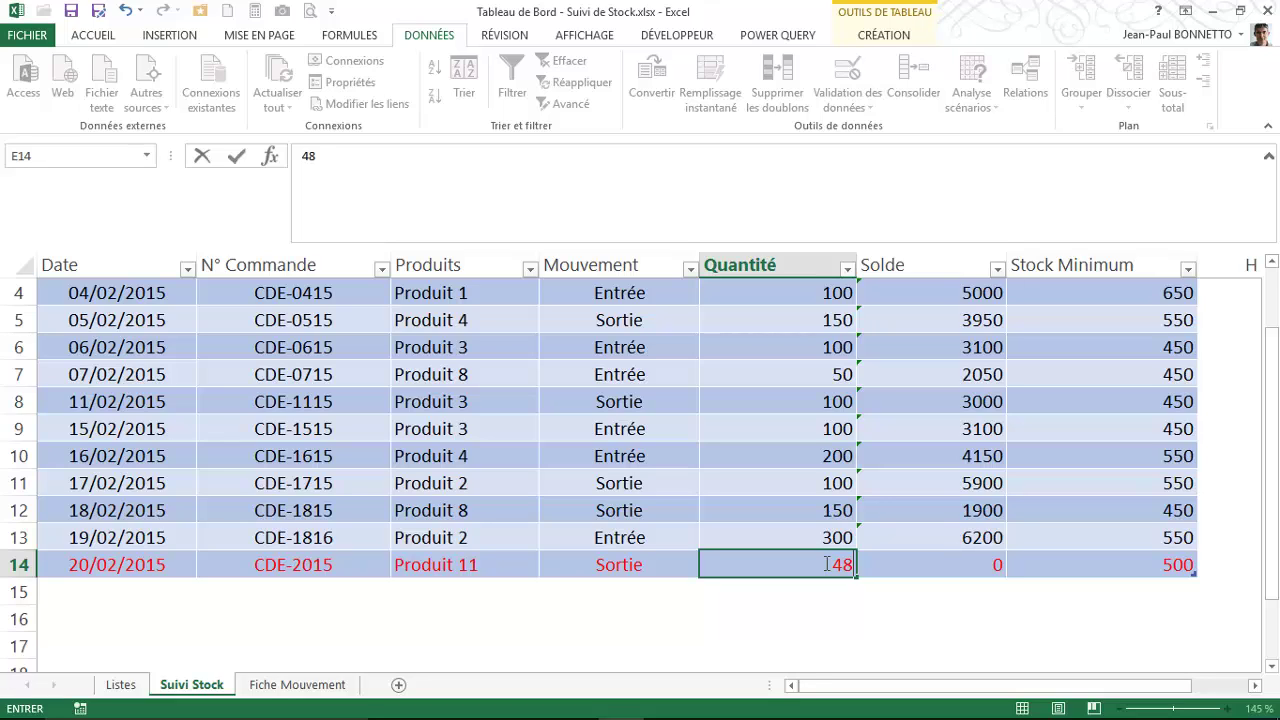
pyautogui.write('50')
pyautogui.hotkey('ctrl', 'Return')
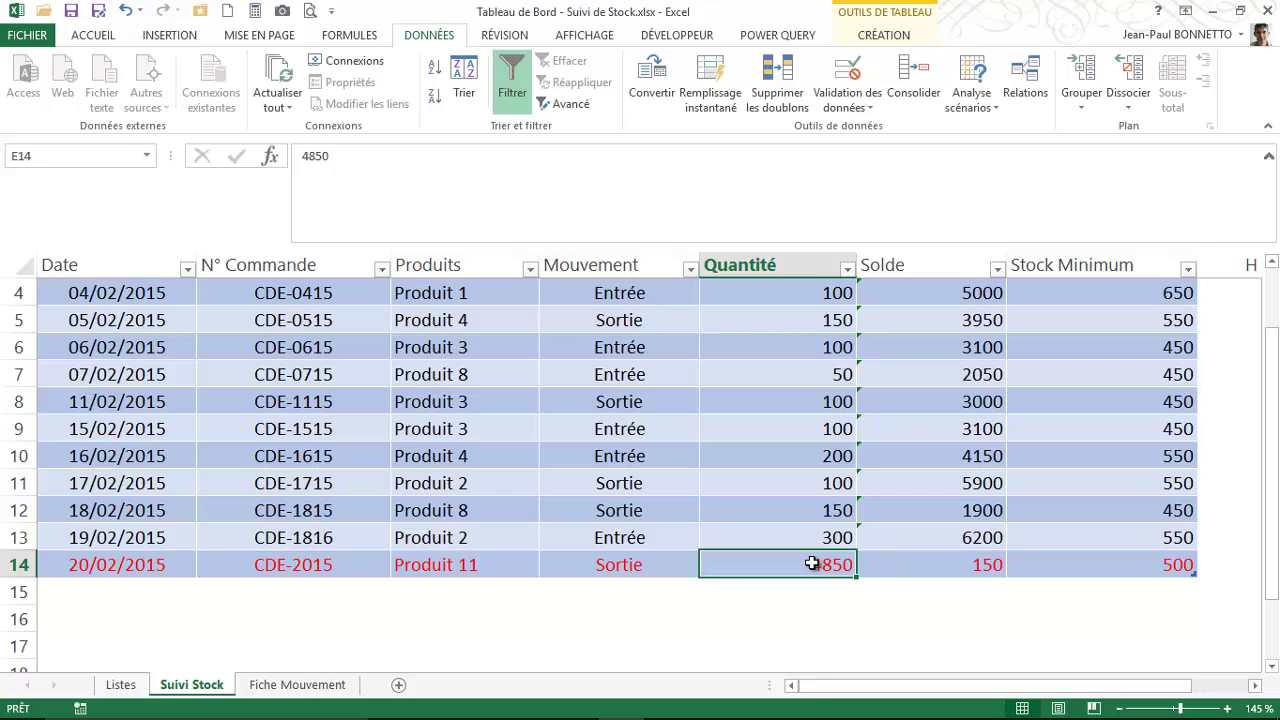
# Set the Quantité of the Produit 11 Sortie movement in E14 to 200.
pyautogui.write('200')
pyautogui.press('Return')
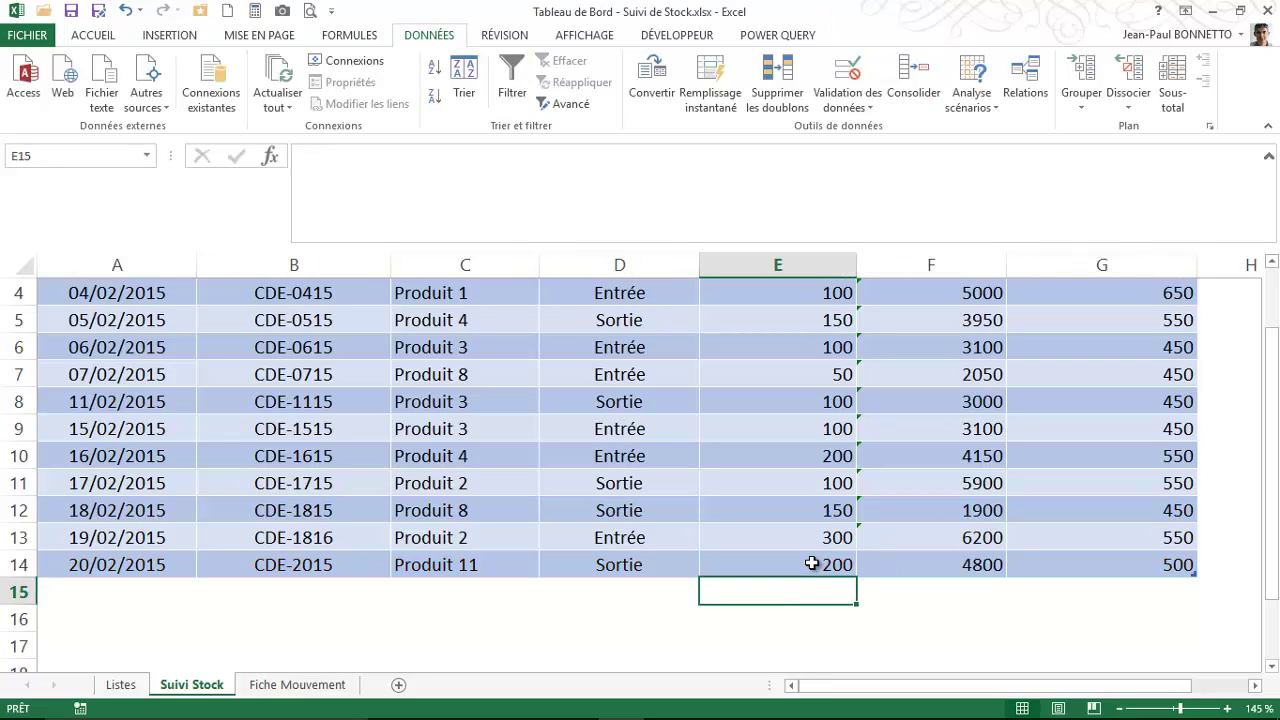
pyautogui.click(812, 564)
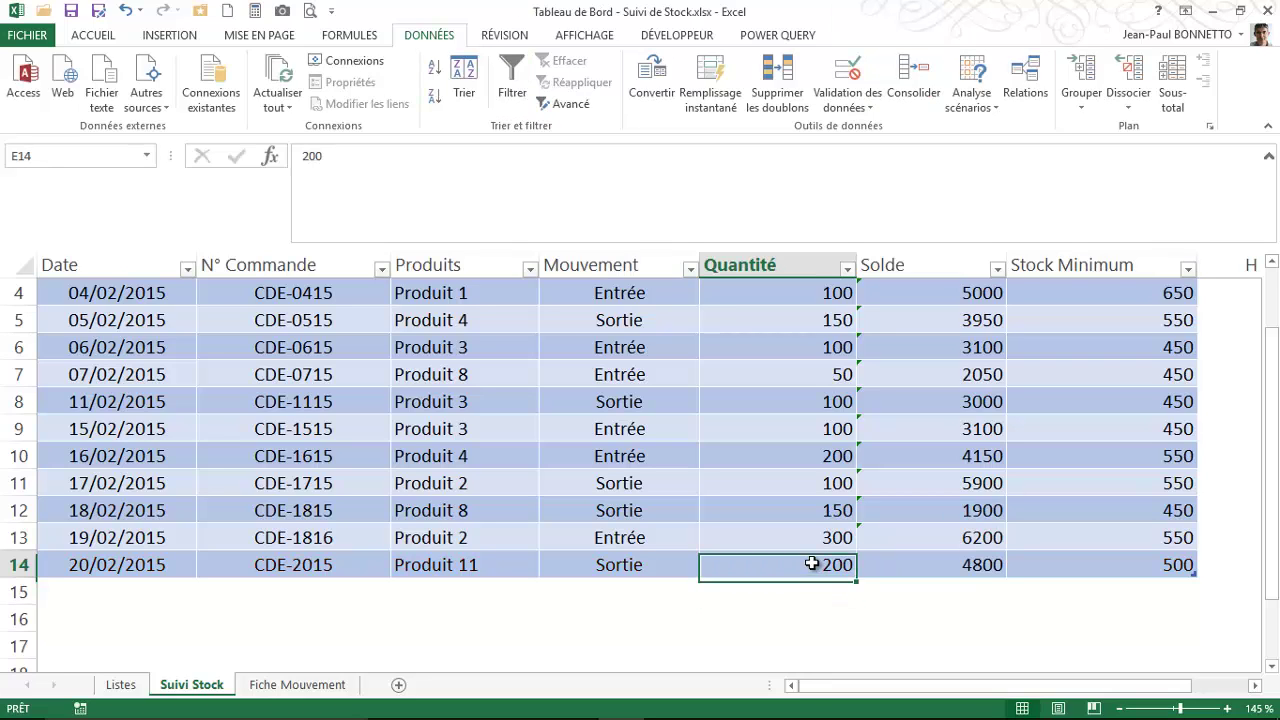
# Examine the formula and format of the table's formula-based conditional formatting rule that compares Solde with Stock Minimum, and leave the rule manager.
pyautogui.click(1181, 561)
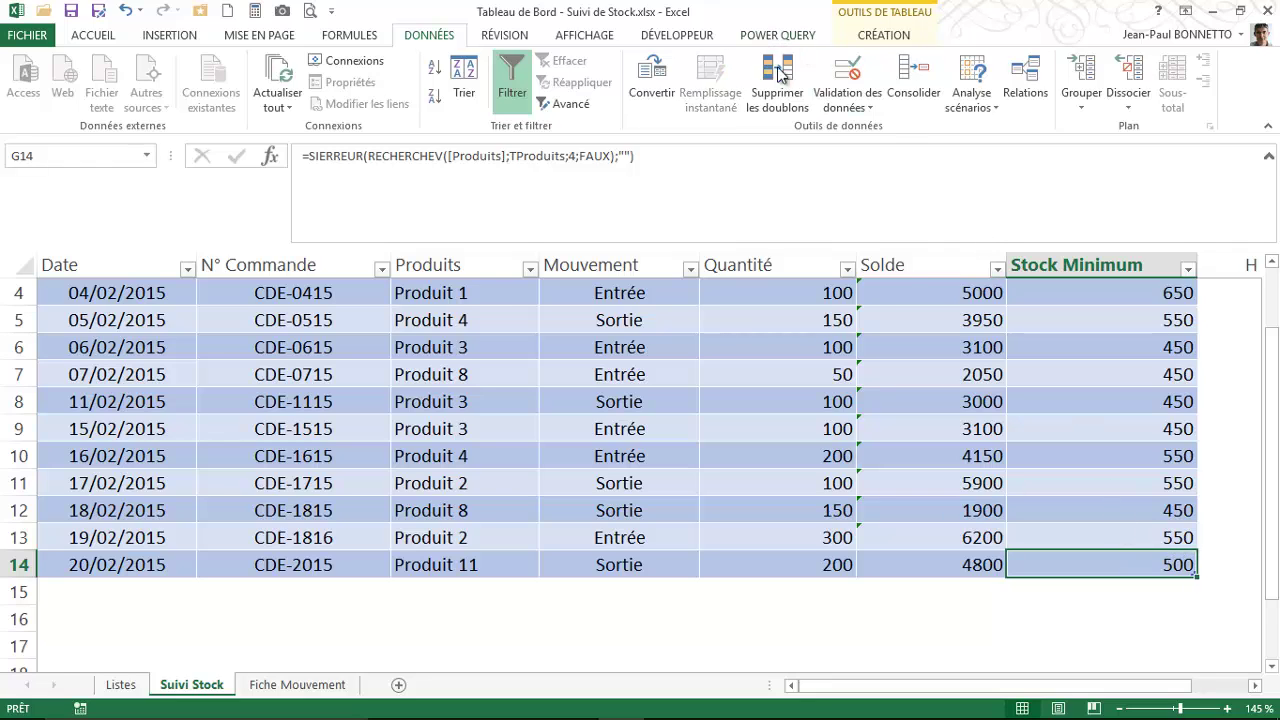
pyautogui.click(92, 44)
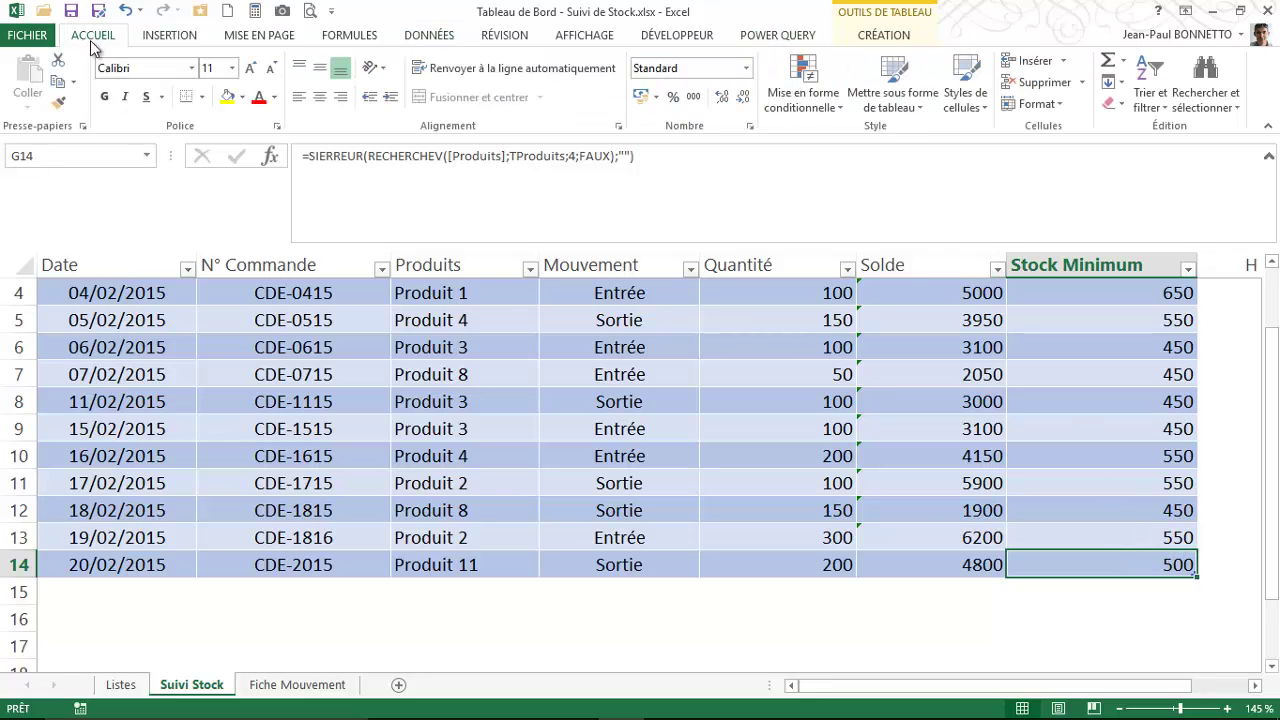
pyautogui.click(809, 99)
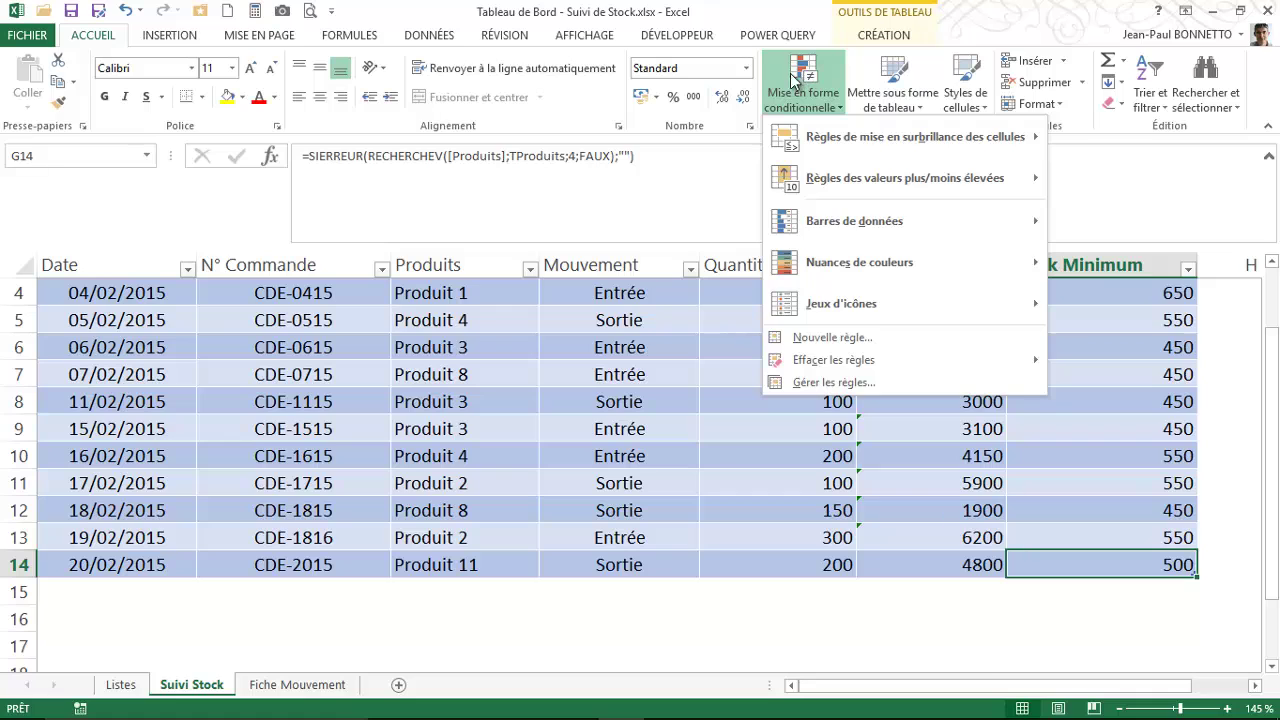
pyautogui.click(836, 382)
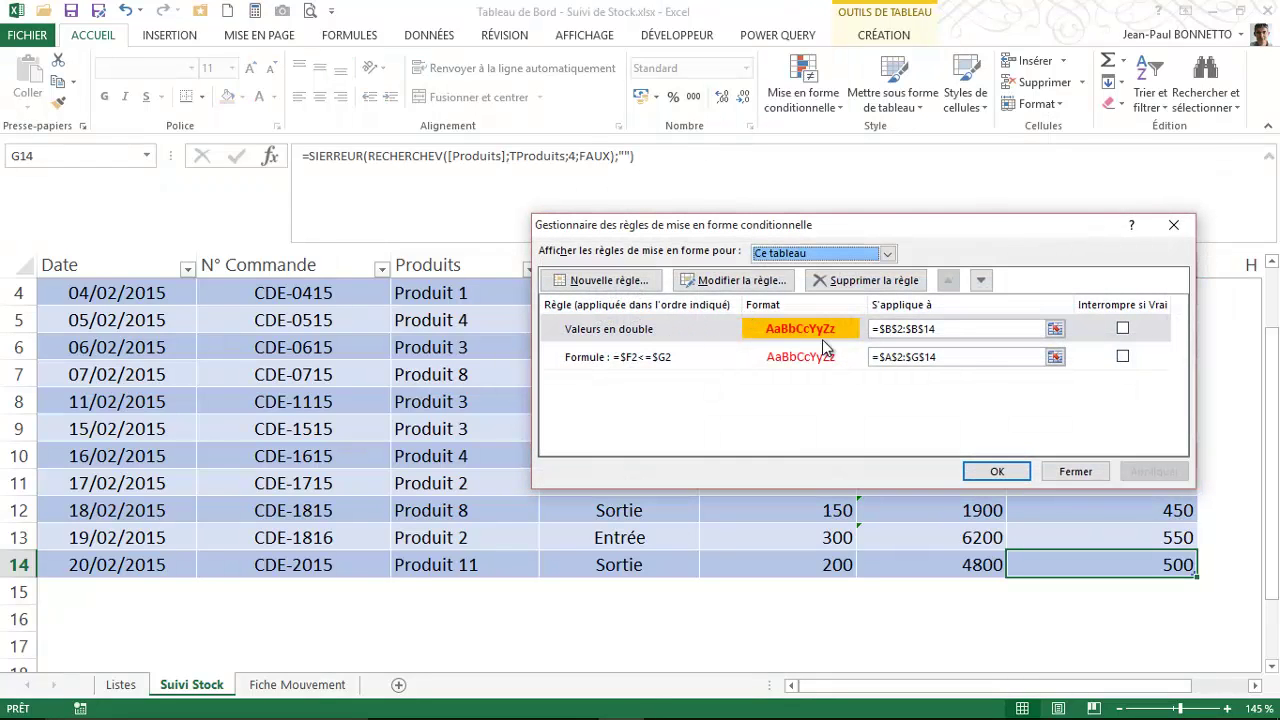
pyautogui.click(803, 360)
pyautogui.click(733, 280)
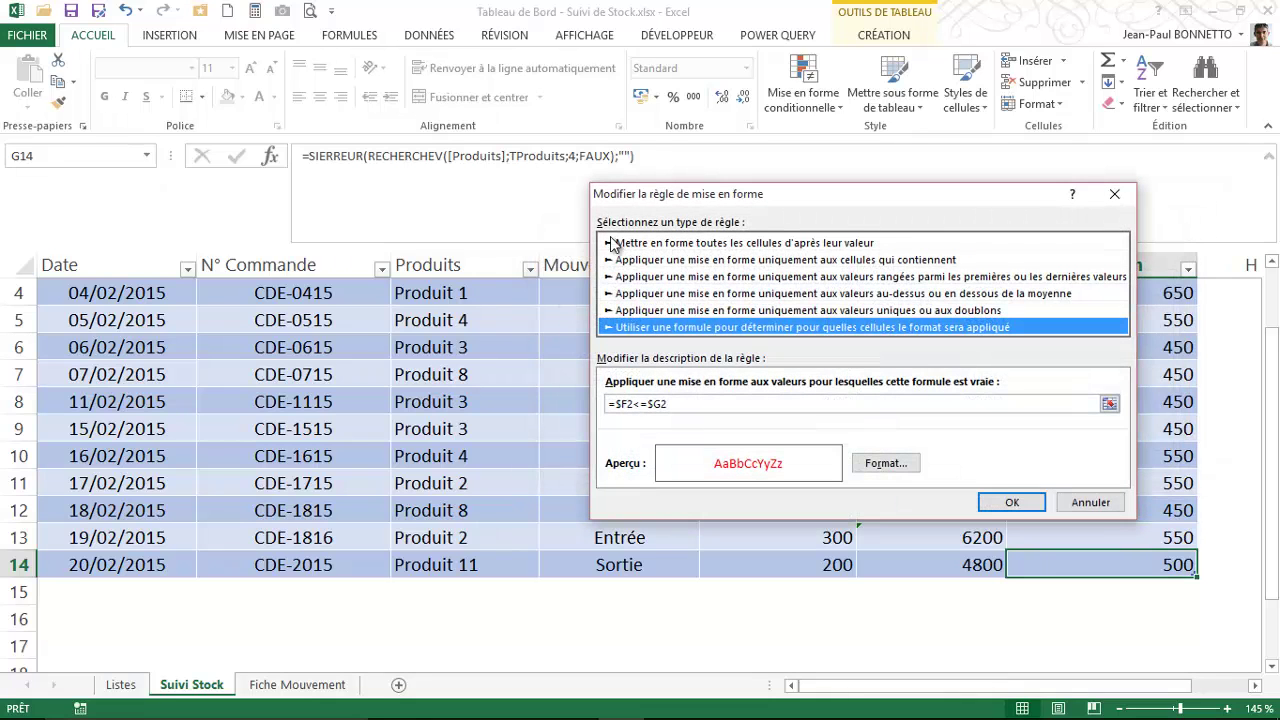
pyautogui.moveTo(820, 200); pyautogui.dragTo(744, 330)
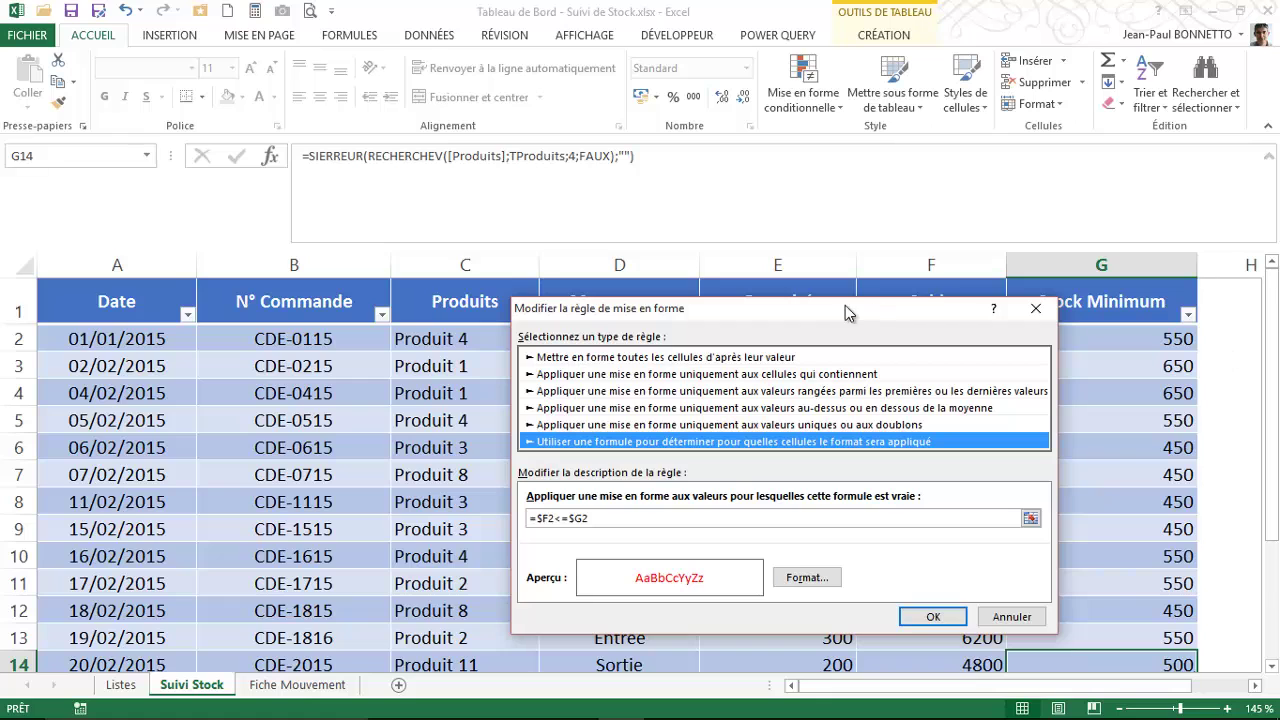
pyautogui.moveTo(845, 308); pyautogui.dragTo(484, 311)
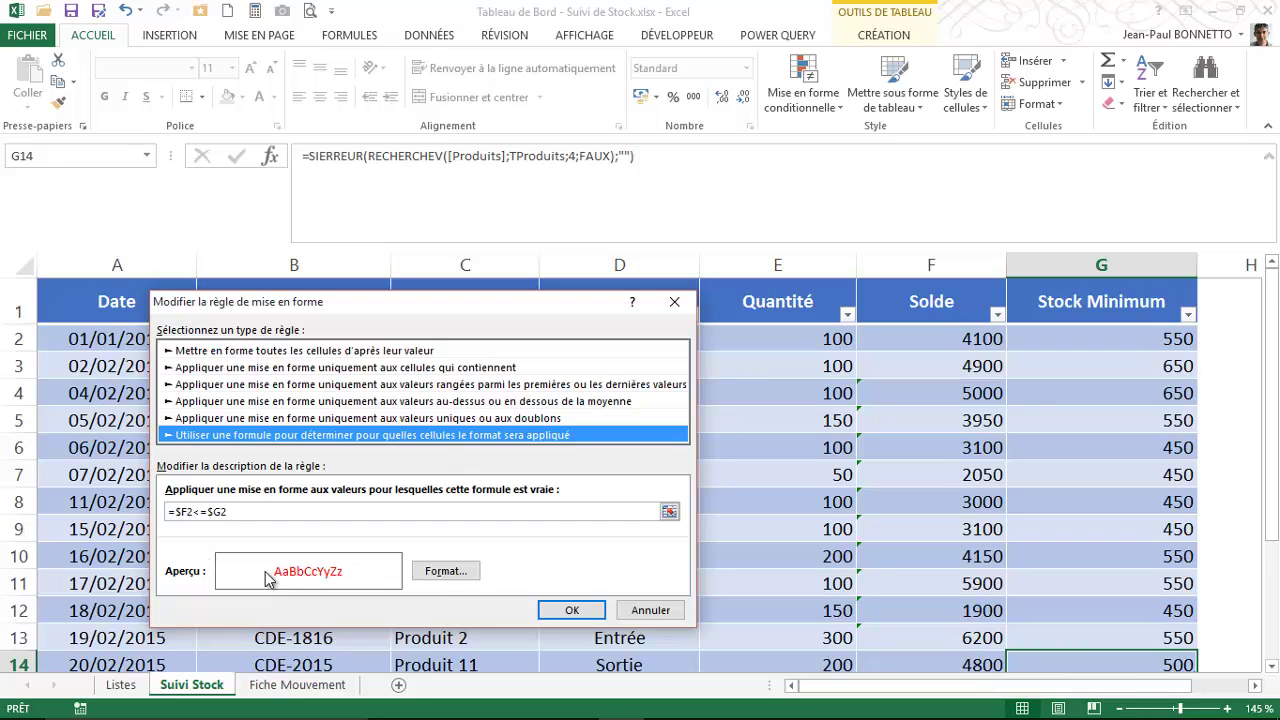
pyautogui.click(650, 612)
pyautogui.click(1008, 471)
pyautogui.click(411, 393)
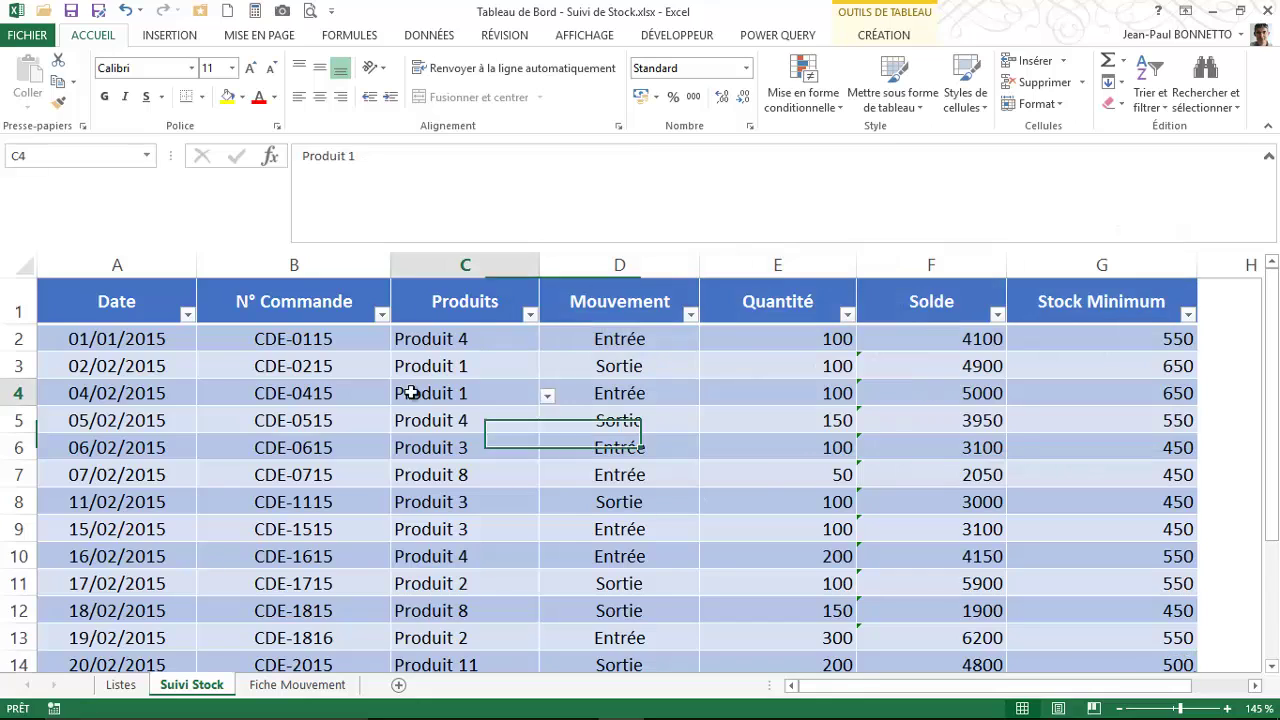
# Test the duplicate highlighting by giving the movement in B13 the same N° Commande as the one in B12.
pyautogui.scroll(-2, 1026, 411)
pyautogui.scroll(2, 1074, 371)
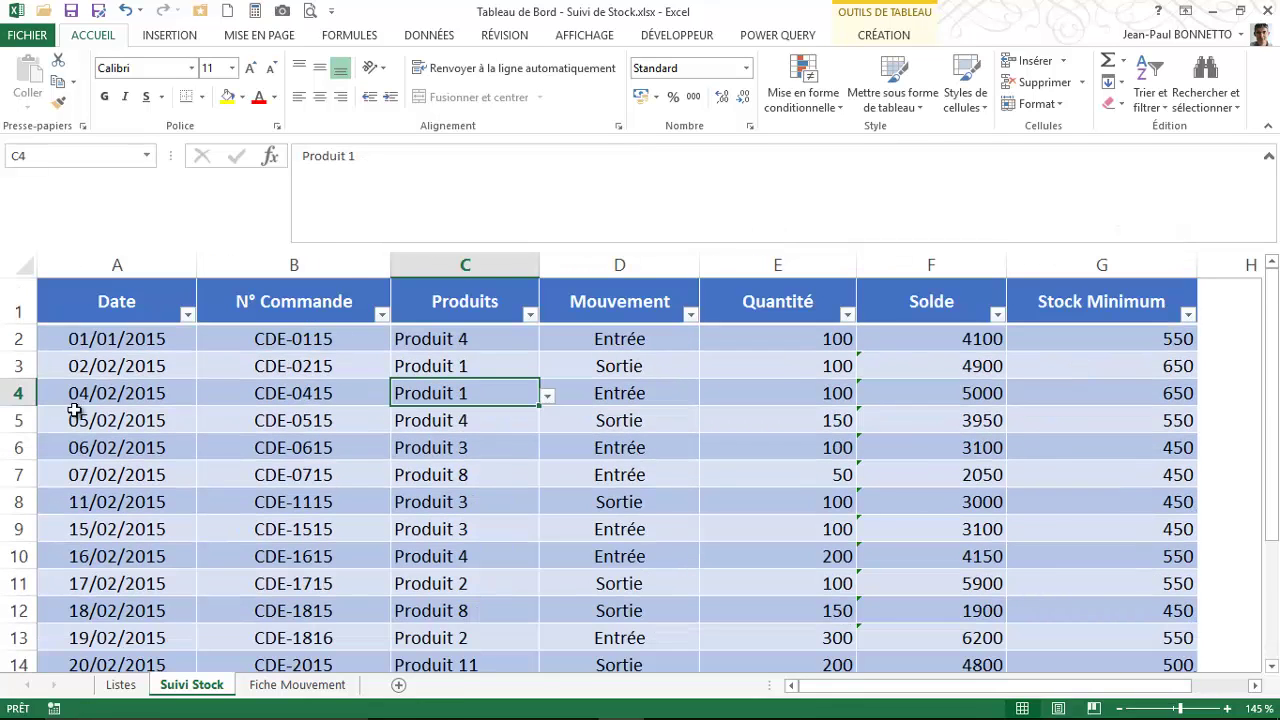
pyautogui.scroll(-2, 80, 412)
pyautogui.scroll(1, 349, 380)
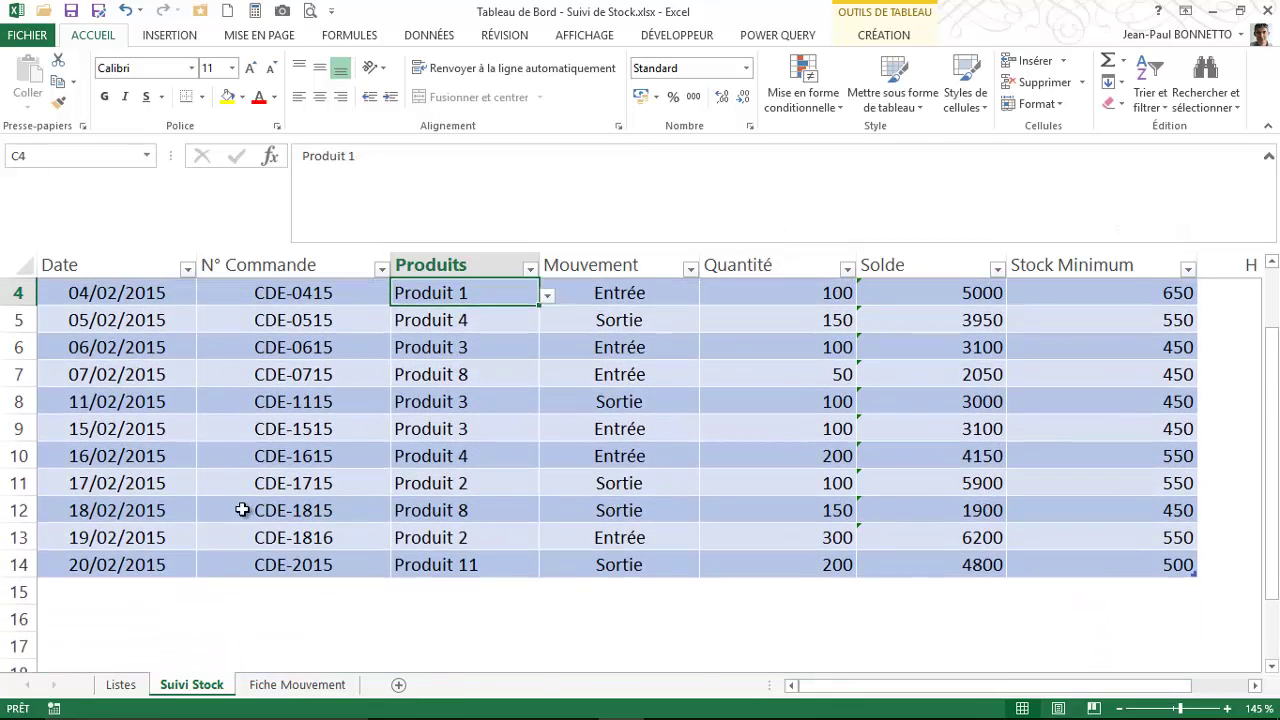
pyautogui.click(298, 537)
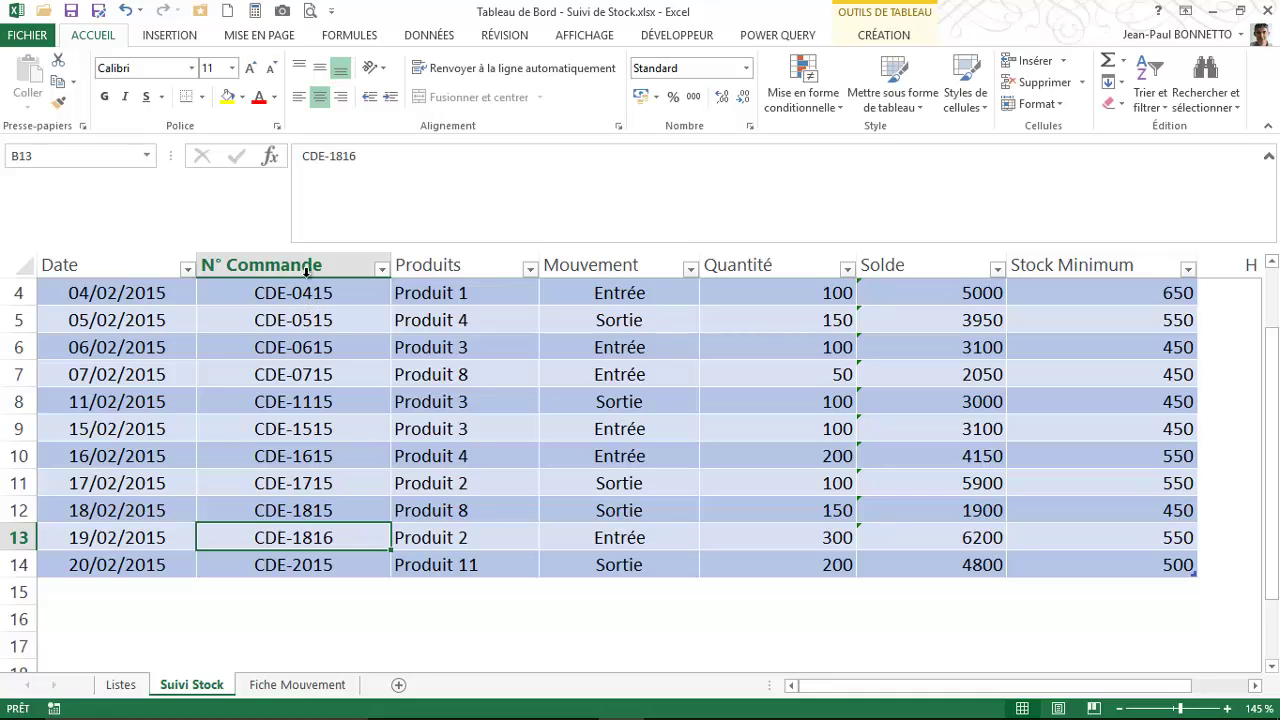
pyautogui.scroll(1, 300, 300)
pyautogui.scroll(-1, 290, 310)
pyautogui.click(375, 153)
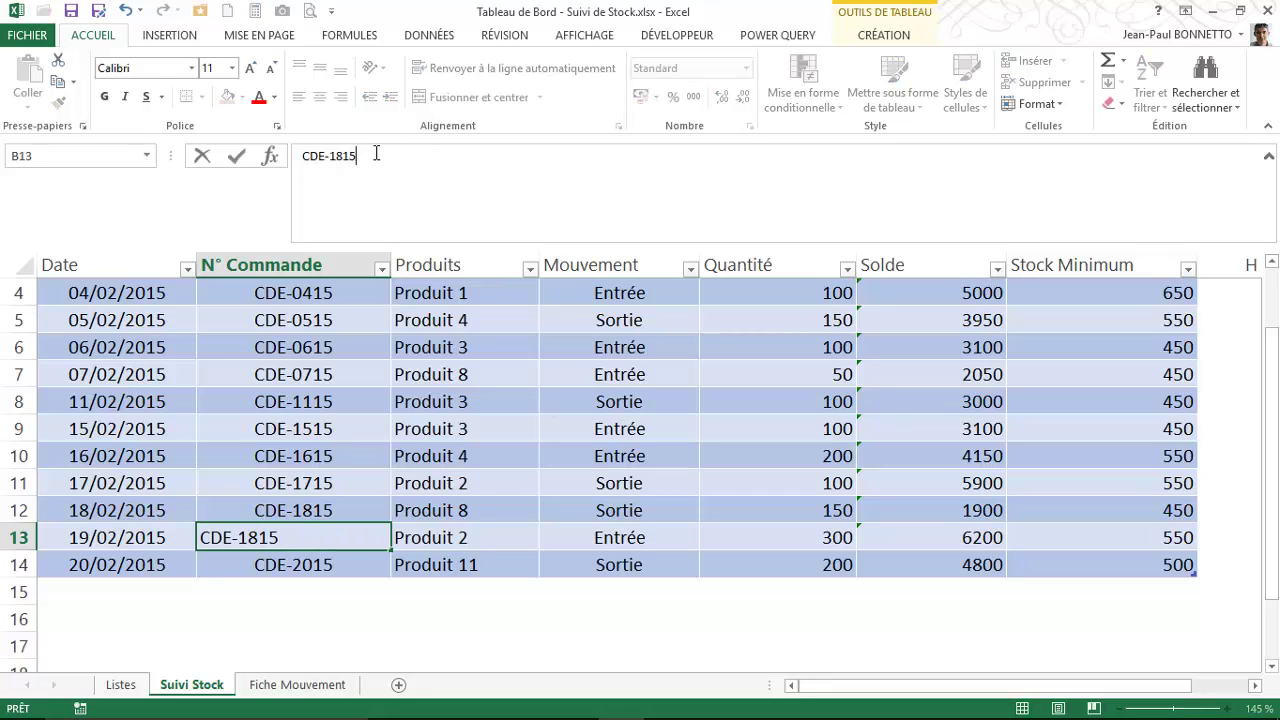
pyautogui.press('Return')
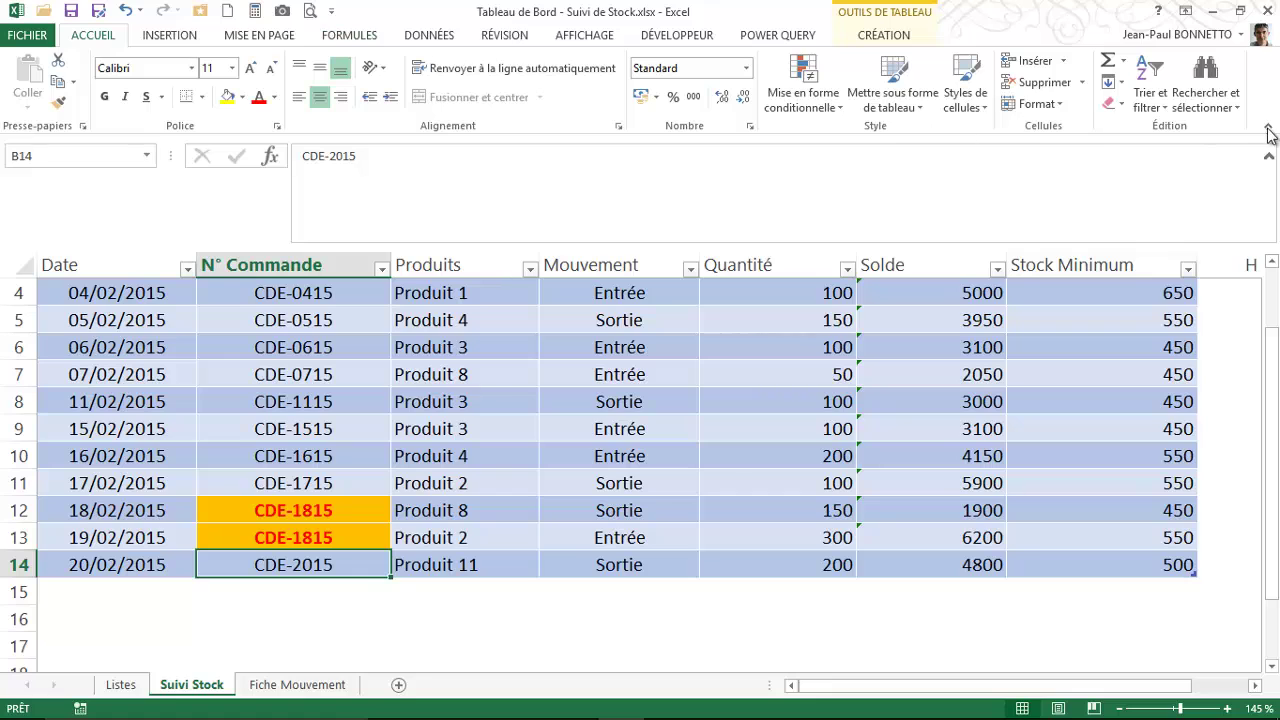
# Collapse the formula bar and examine the settings of the duplicate-values conditional formatting rule applied to the N° Commande column.
pyautogui.click(1270, 158)
pyautogui.click(340, 370)
pyautogui.scroll(1, 340, 370)
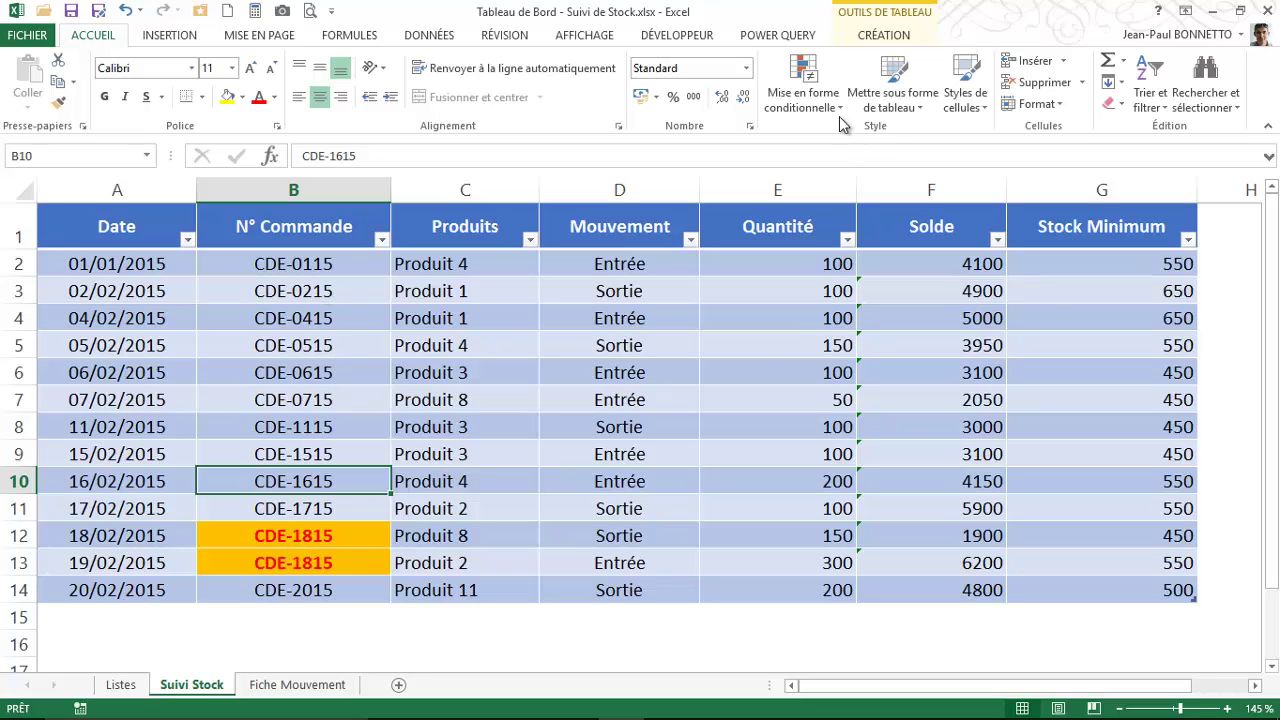
pyautogui.click(815, 100)
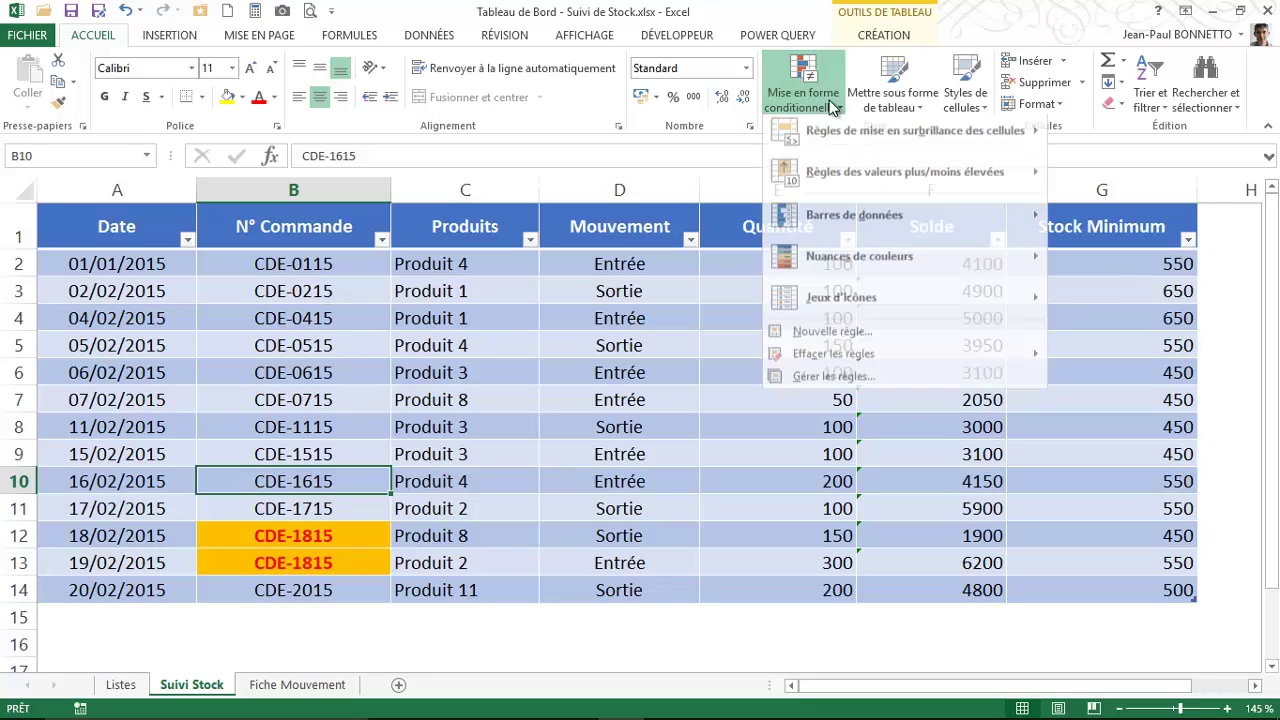
pyautogui.click(813, 384)
pyautogui.click(786, 332)
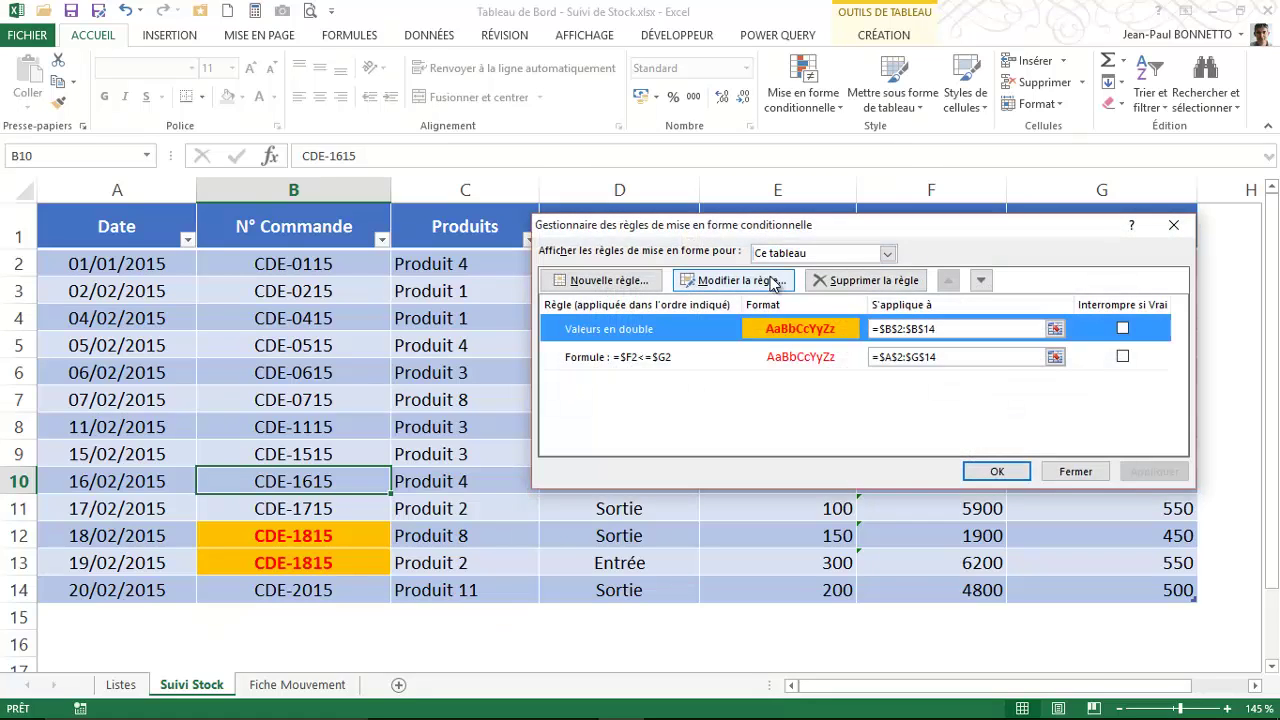
pyautogui.click(773, 283)
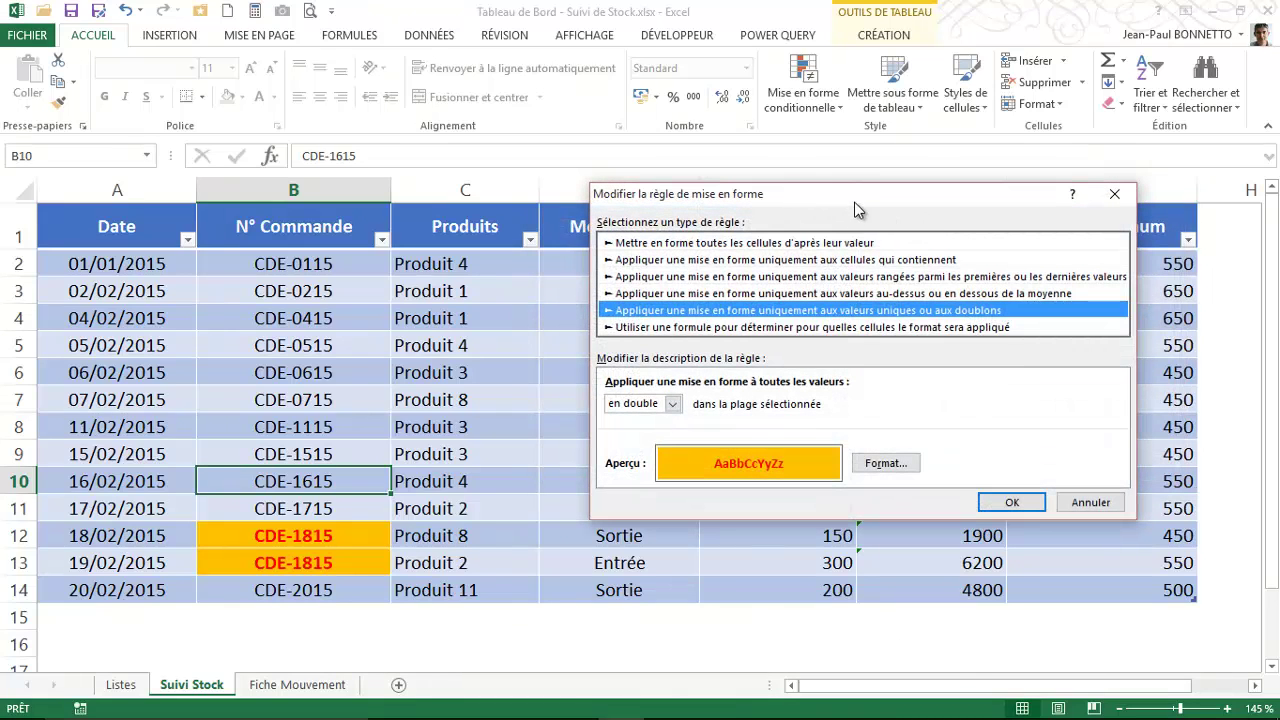
pyautogui.moveTo(855, 208); pyautogui.dragTo(743, 133)
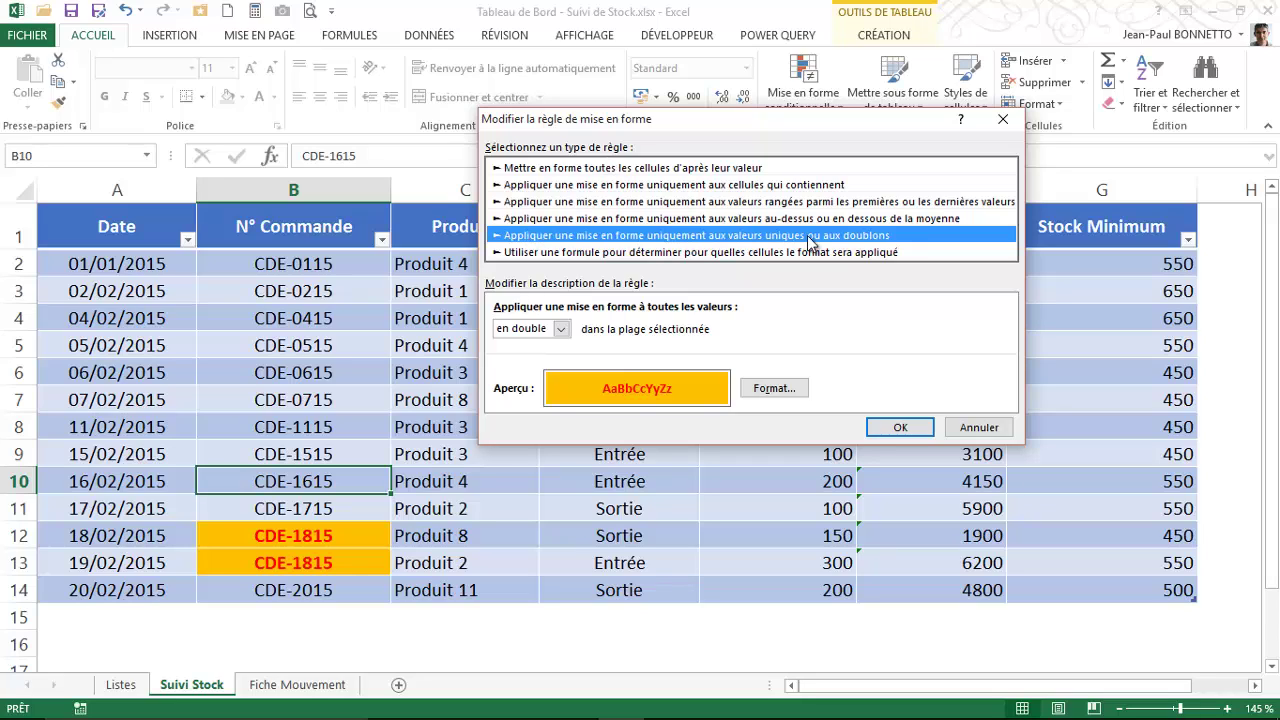
pyautogui.click(552, 330)
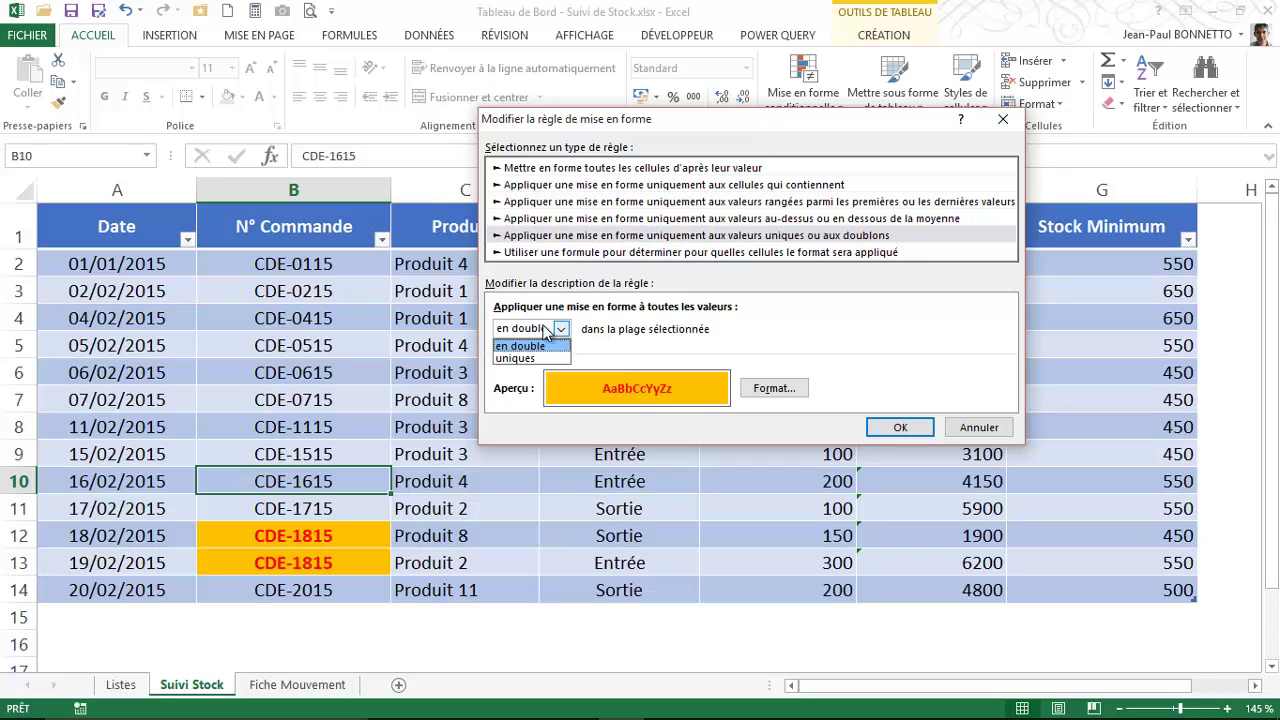
pyautogui.click(527, 348)
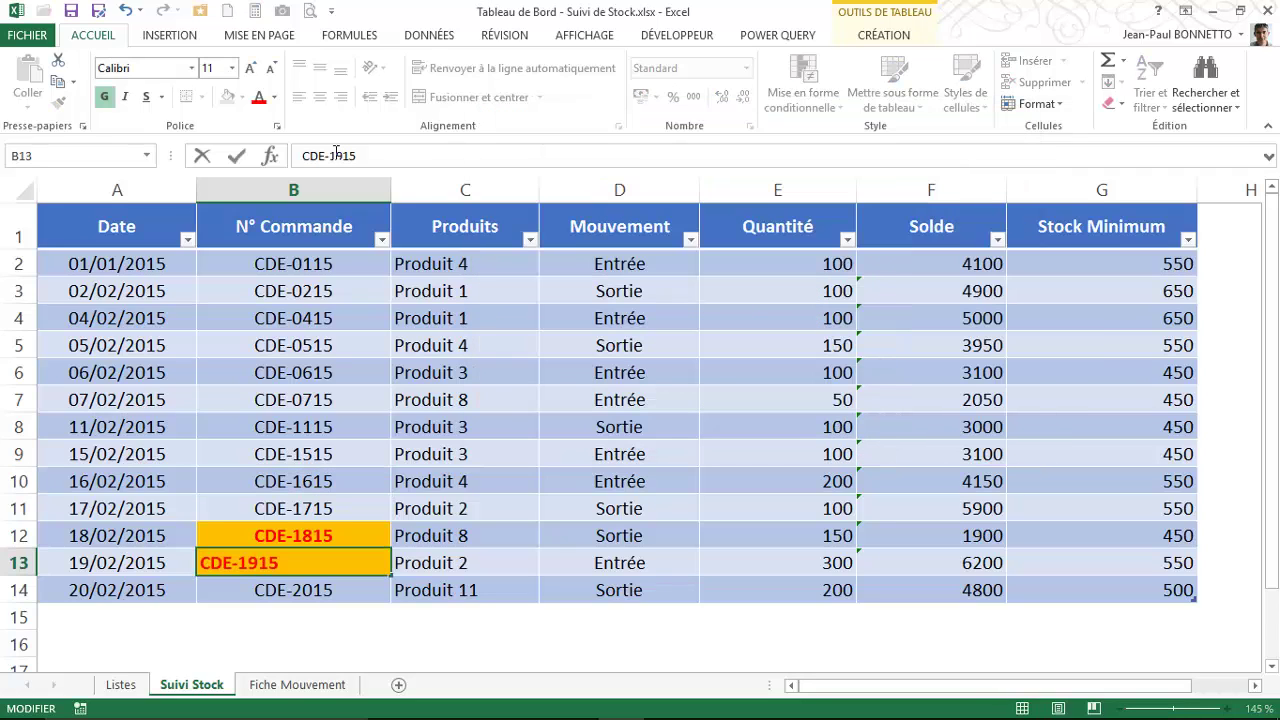
# Replace the duplicate N° Commande in B13 with a unique order number and check the column's entries.
pyautogui.press('Return')
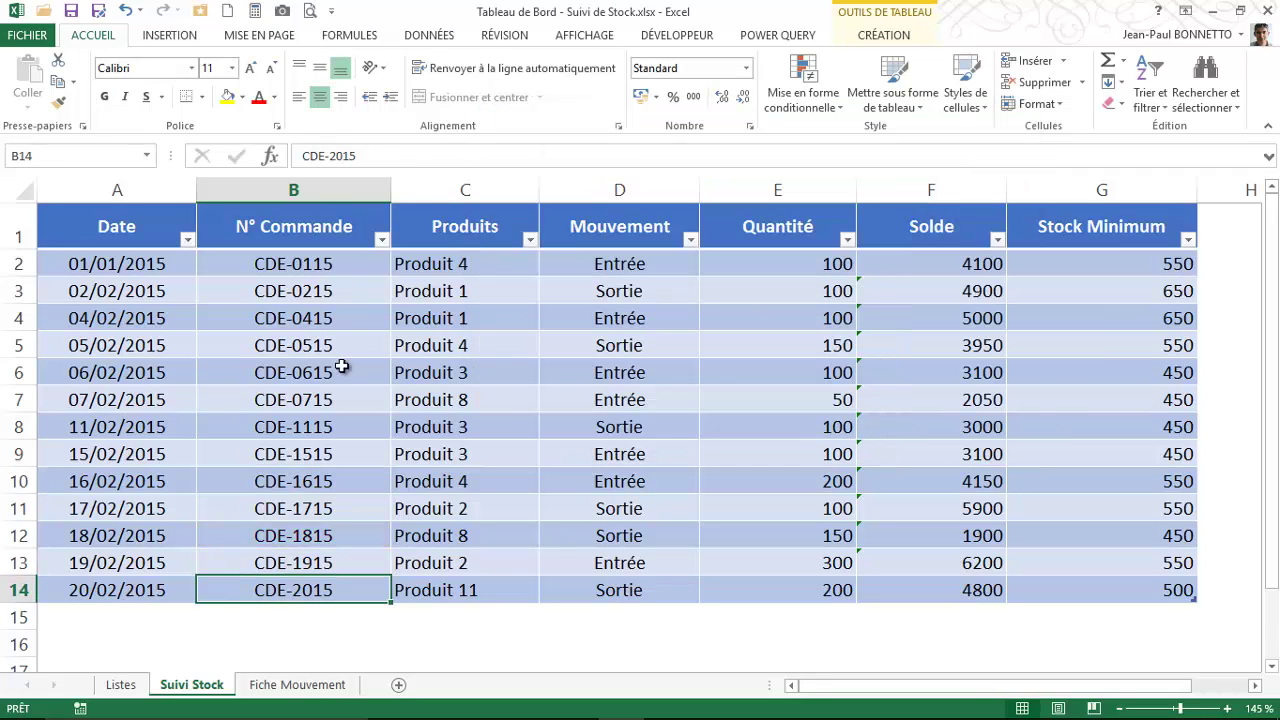
pyautogui.click(313, 307)
pyautogui.hotkey('ctrl', 'Down')
pyautogui.hotkey('ctrl', 'Up')
pyautogui.click(265, 420)
pyautogui.click(290, 283)
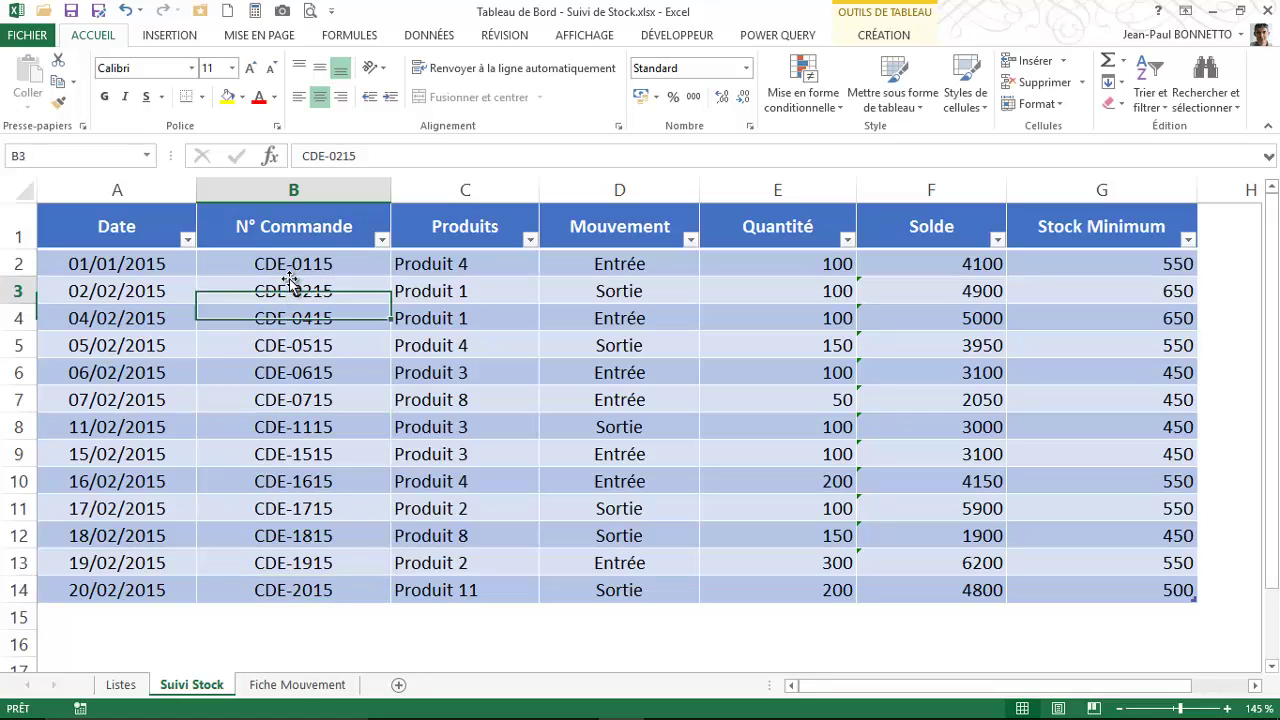
pyautogui.click(287, 259)
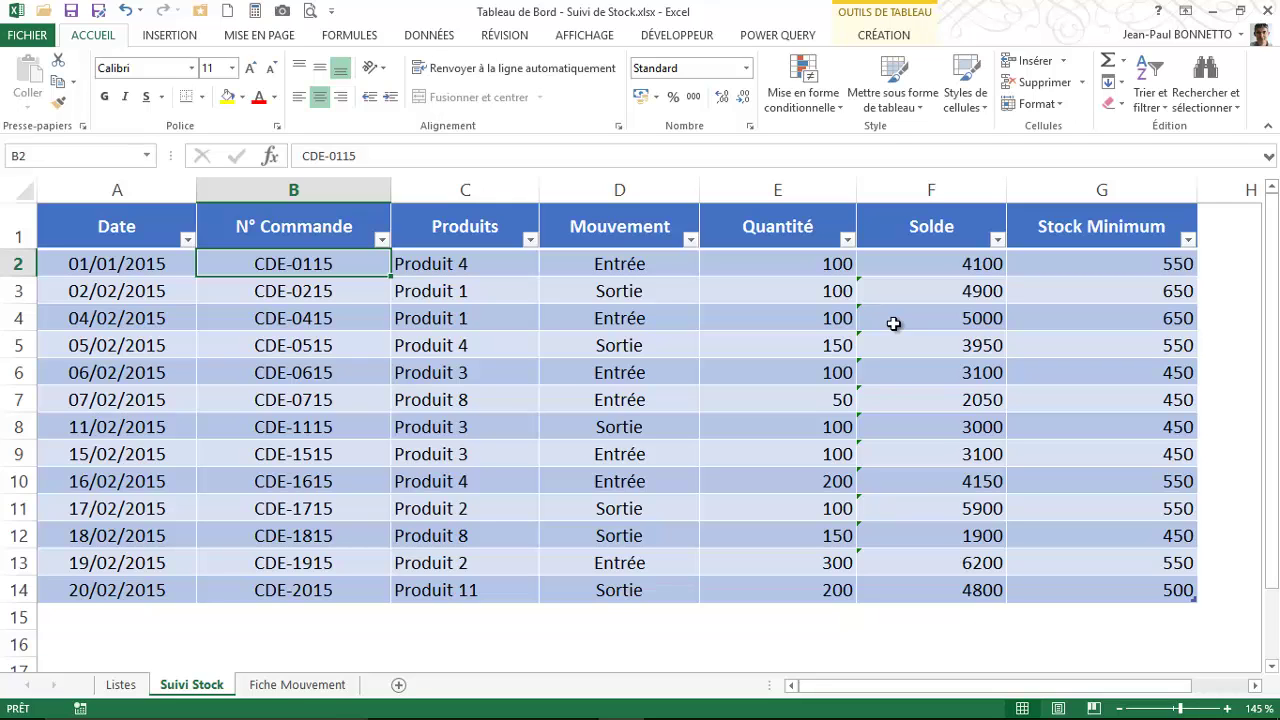
# Filter the pivot table on the Fiche Mouvement sheet to Produit 3.
pyautogui.click(288, 688)
pyautogui.click(140, 284)
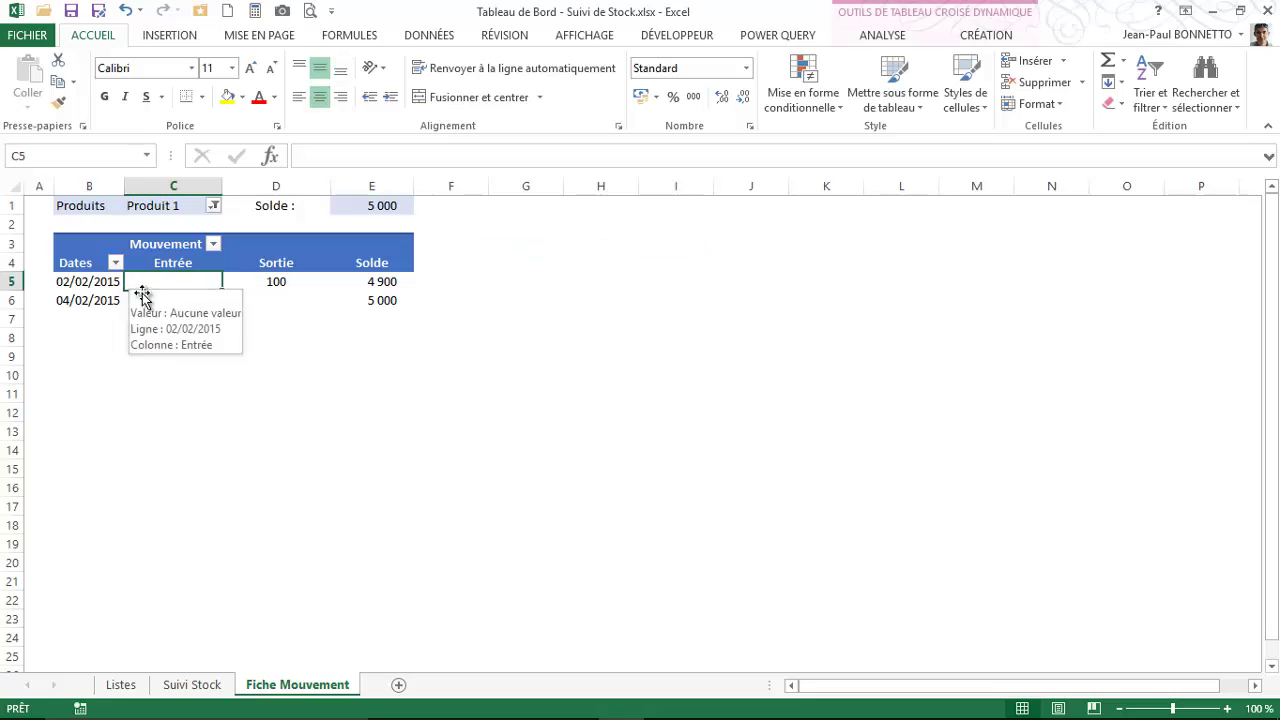
pyautogui.click(102, 284)
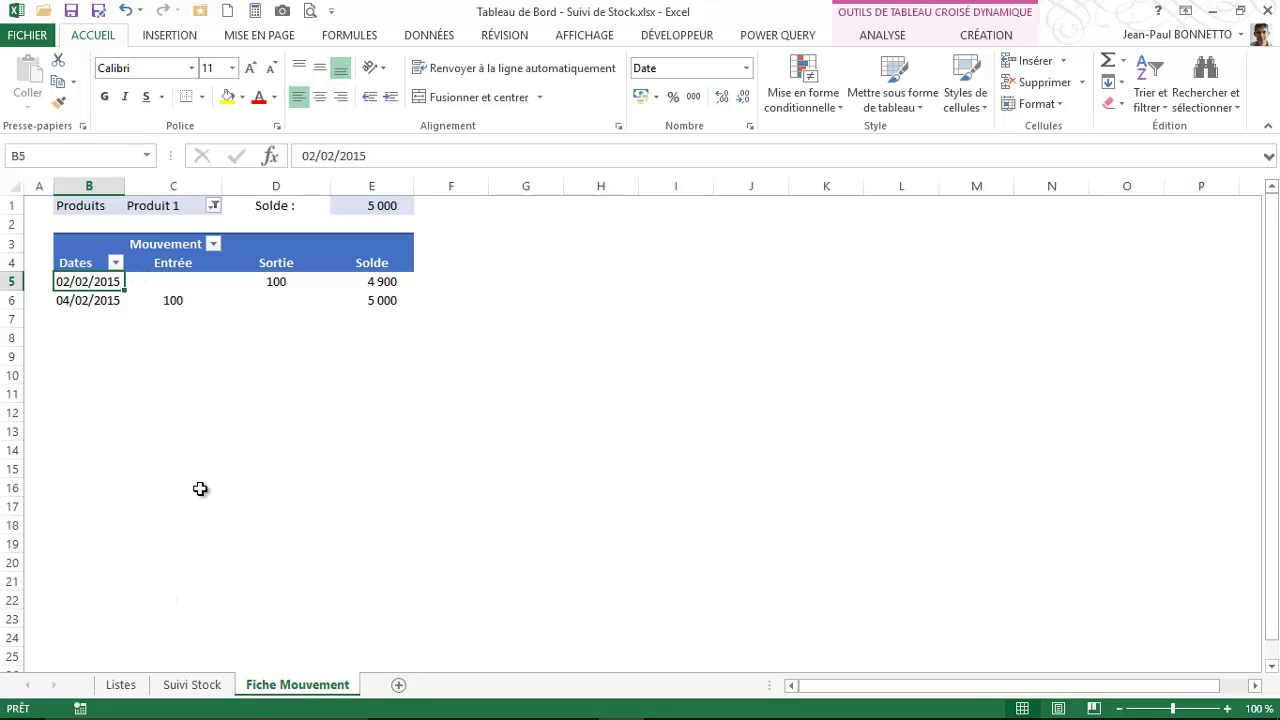
pyautogui.click(213, 205)
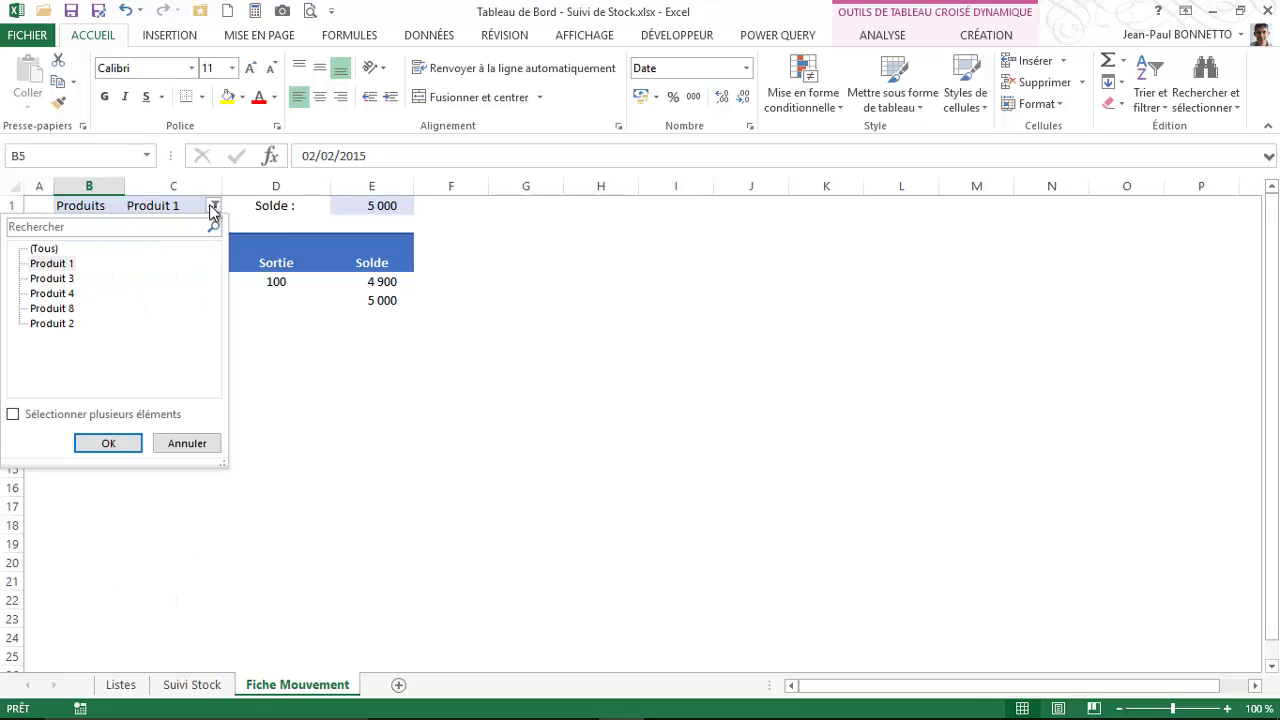
pyautogui.click(78, 279)
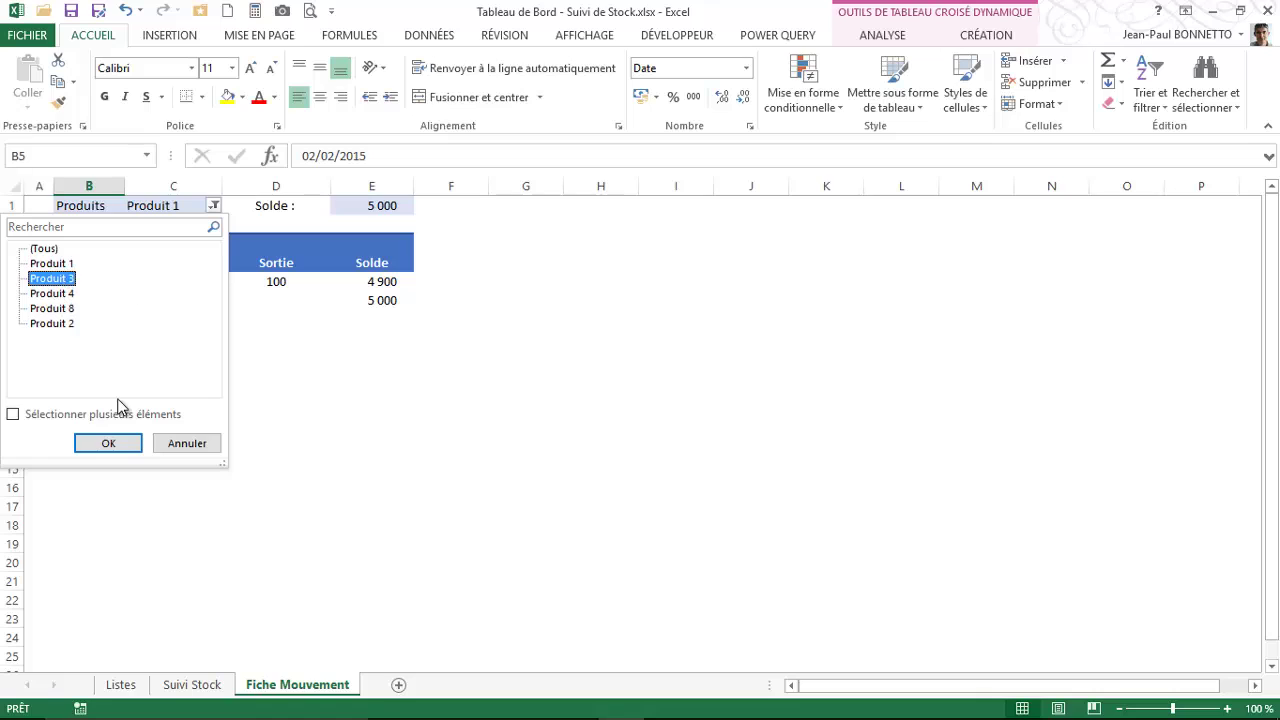
pyautogui.click(108, 443)
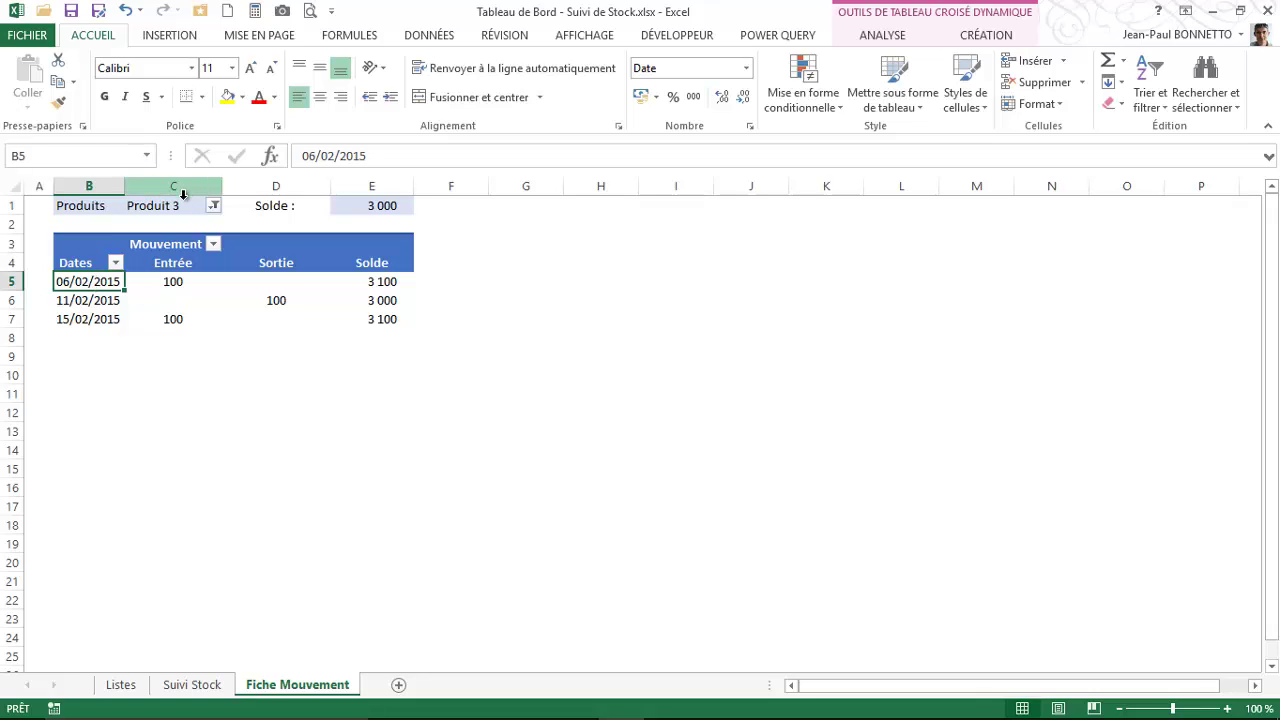
# Examine how the Solde formulas in E5:E7 combine the initial balance in E1 with Produit 3's Entrée and Sortie quantities.
pyautogui.click(180, 281)
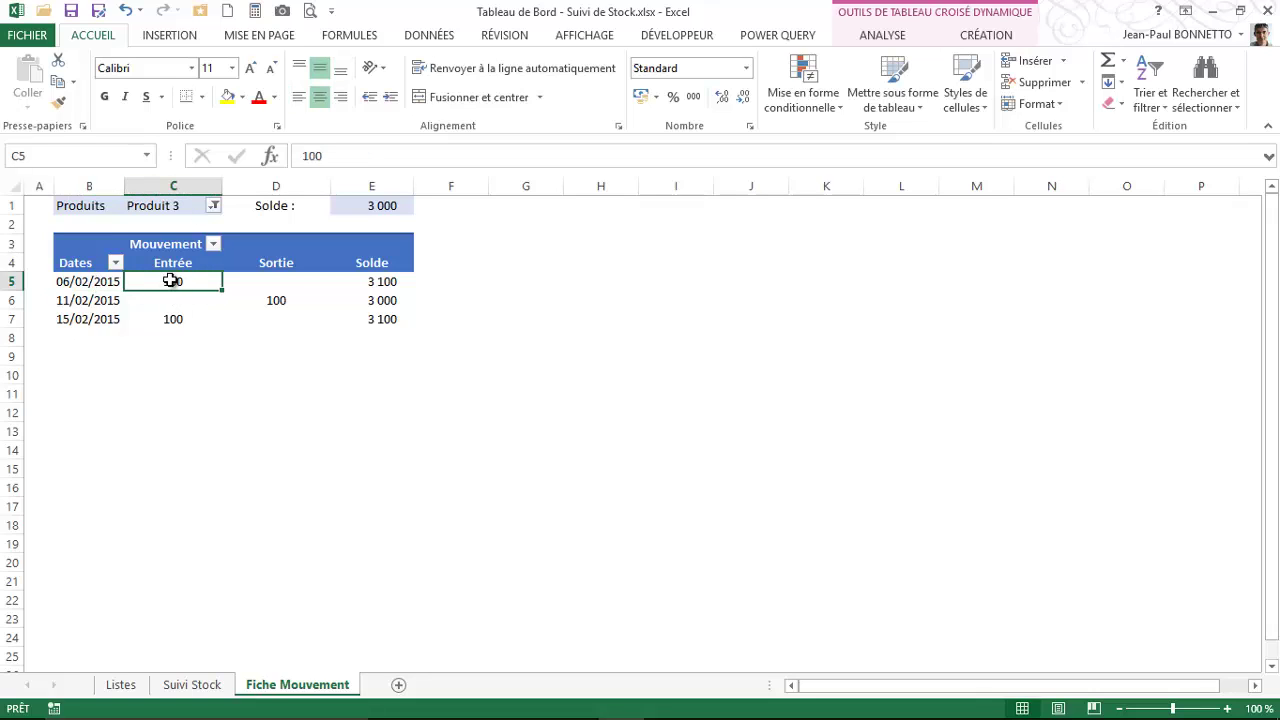
pyautogui.moveTo(171, 277); pyautogui.dragTo(276, 296)
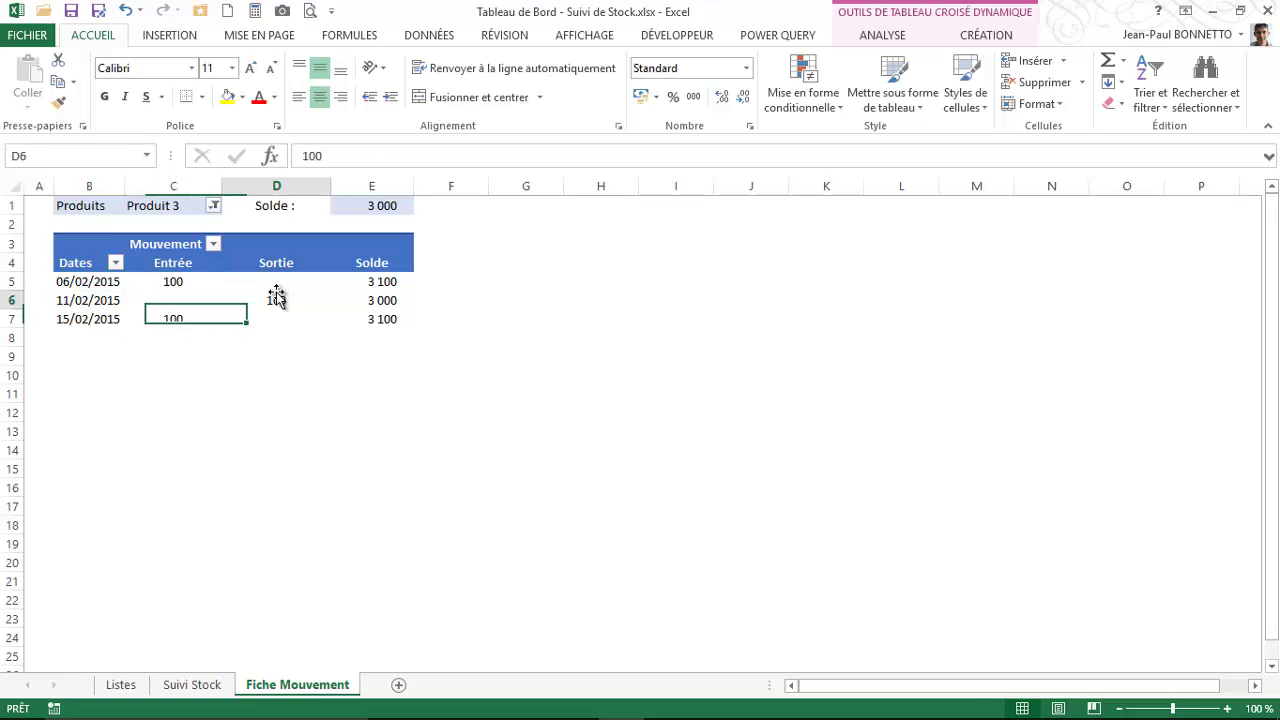
pyautogui.click(391, 281)
pyautogui.click(387, 302)
pyautogui.click(386, 323)
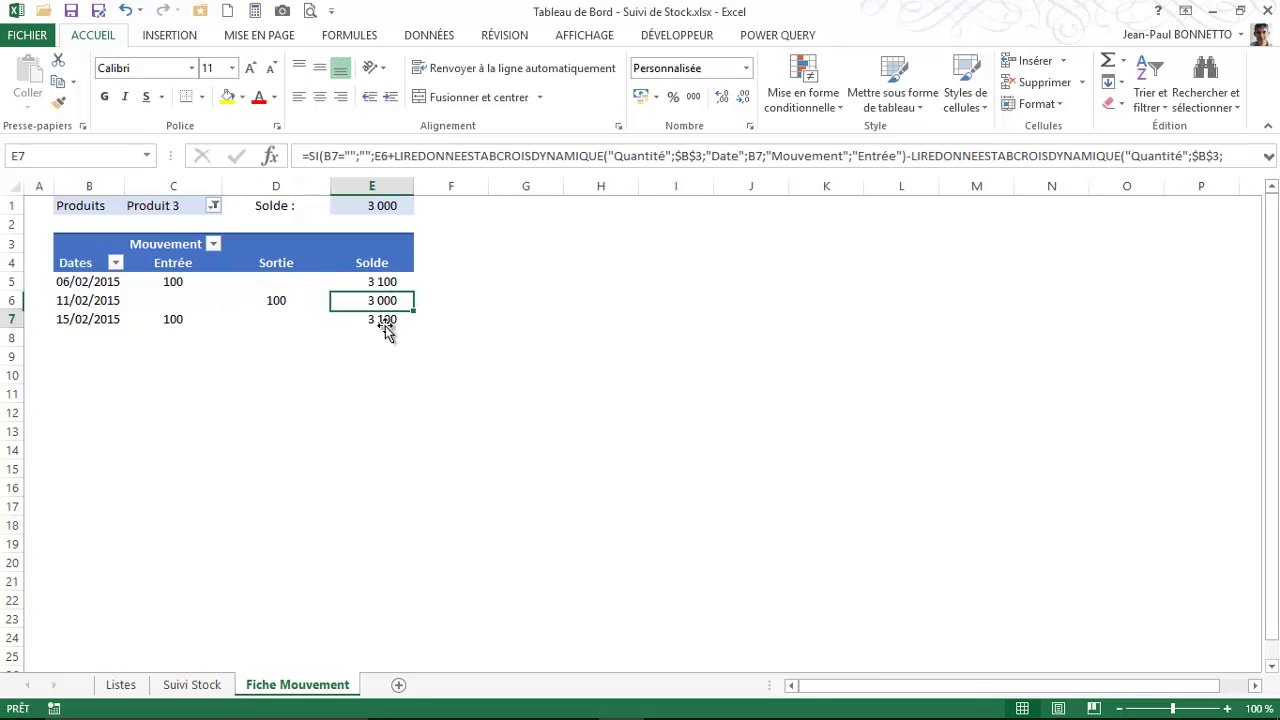
pyautogui.click(356, 283)
pyautogui.click(398, 203)
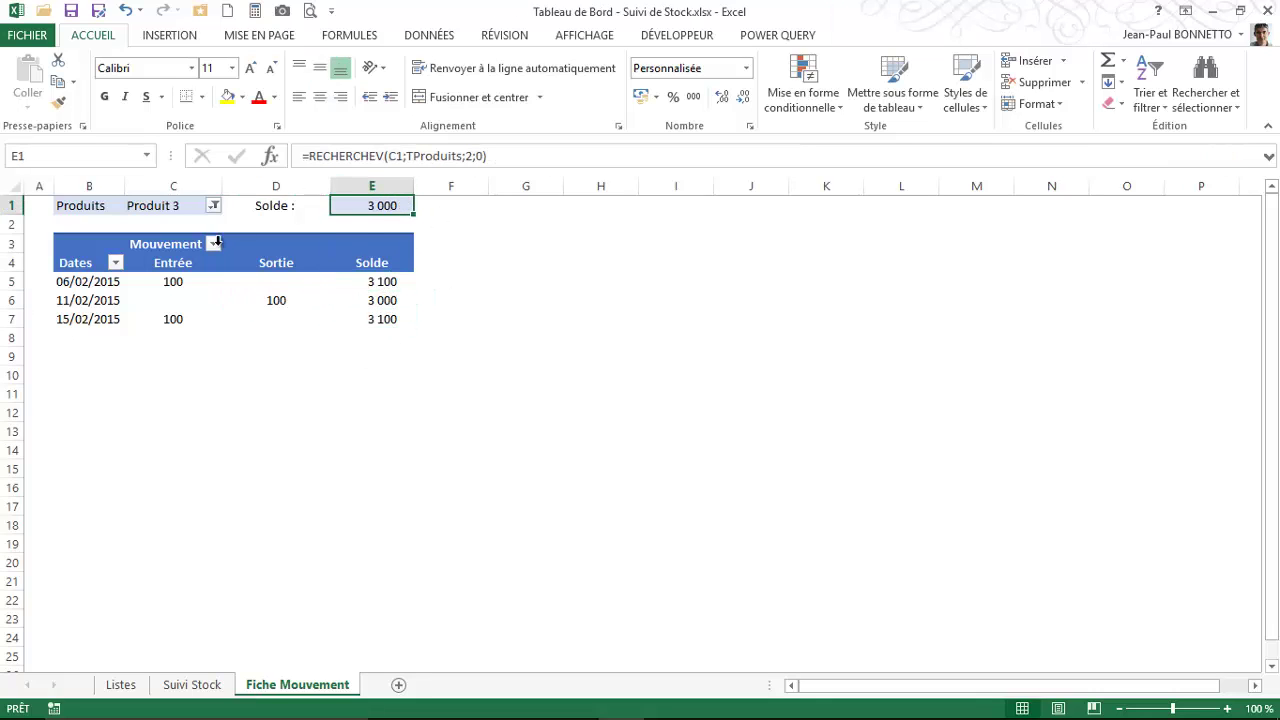
pyautogui.click(174, 284)
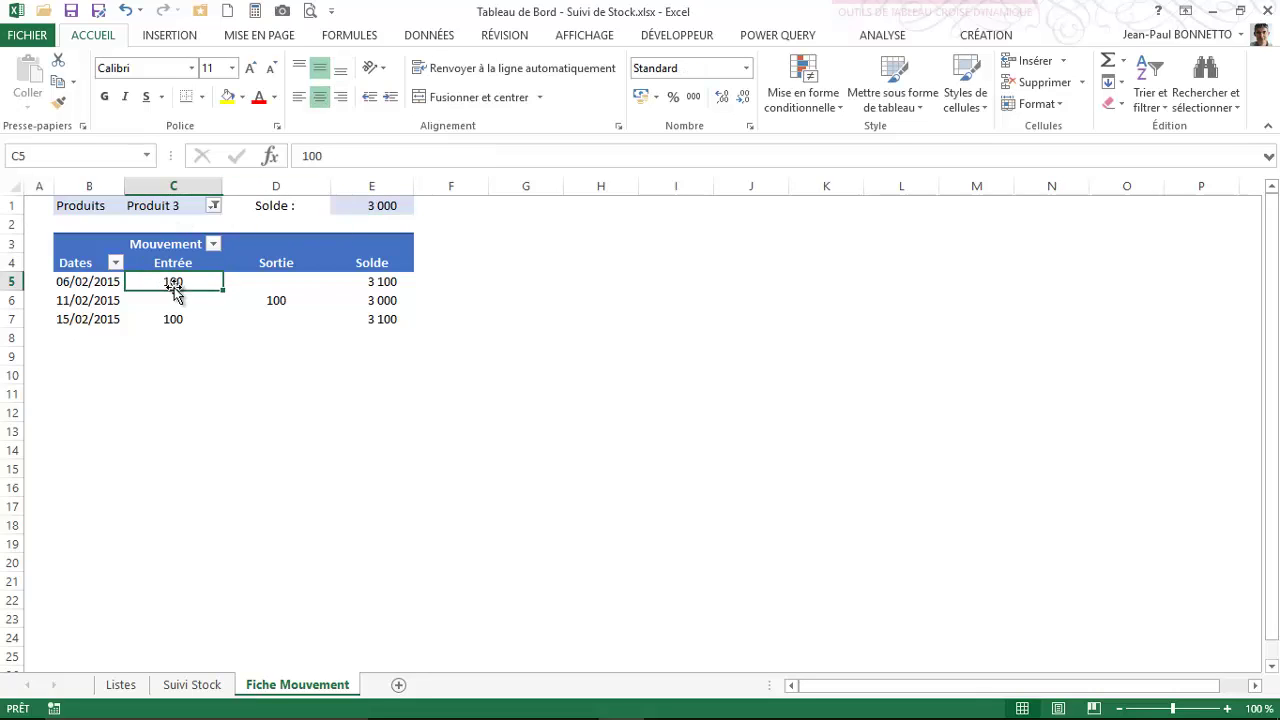
pyautogui.click(388, 284)
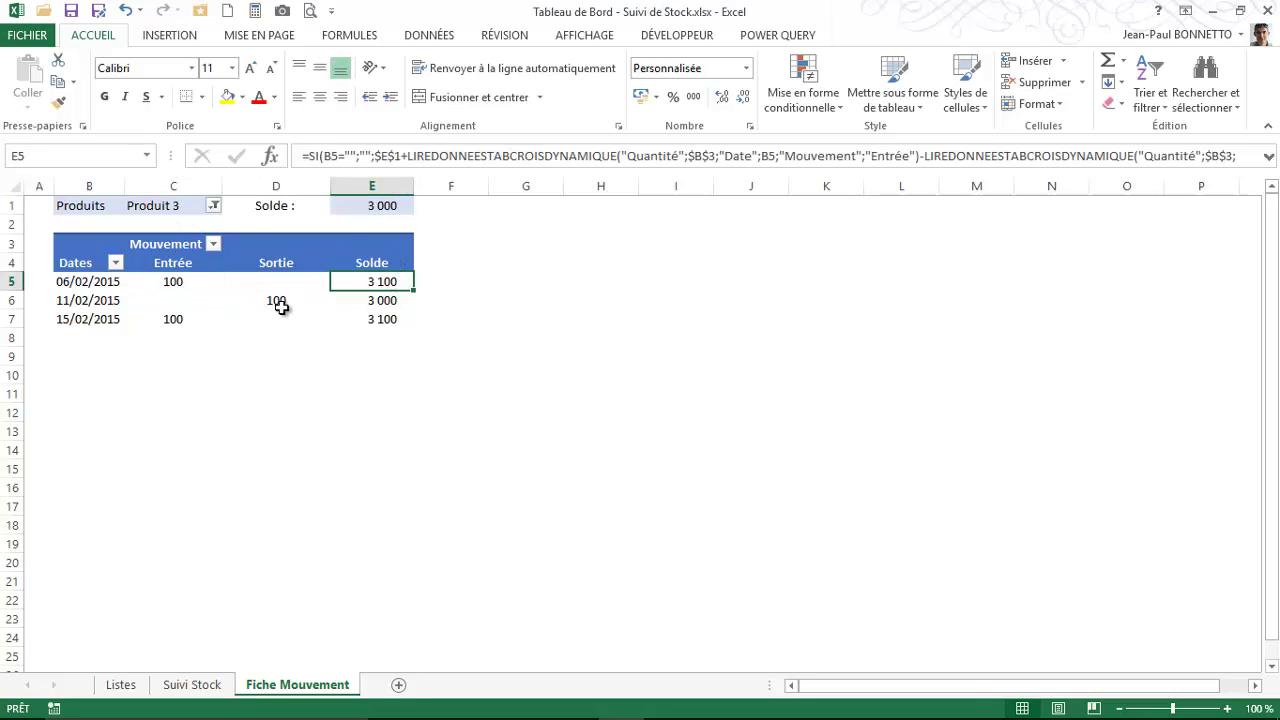
pyautogui.click(390, 302)
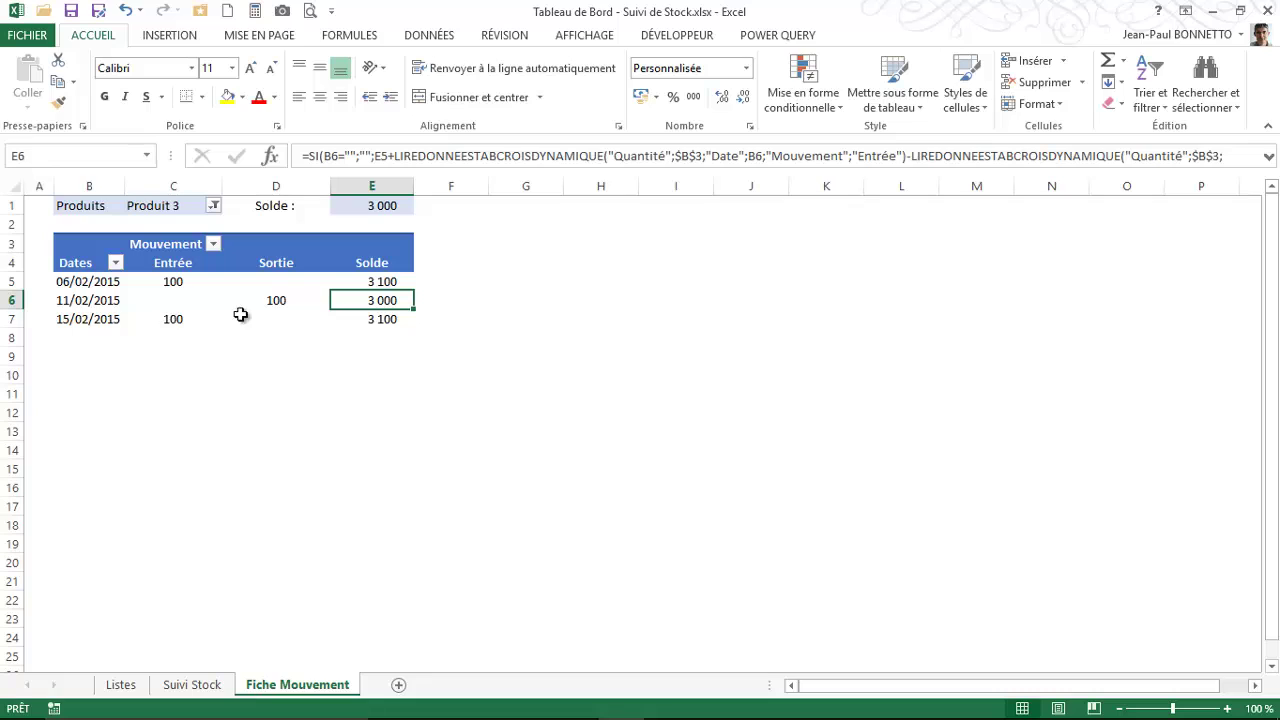
pyautogui.click(386, 320)
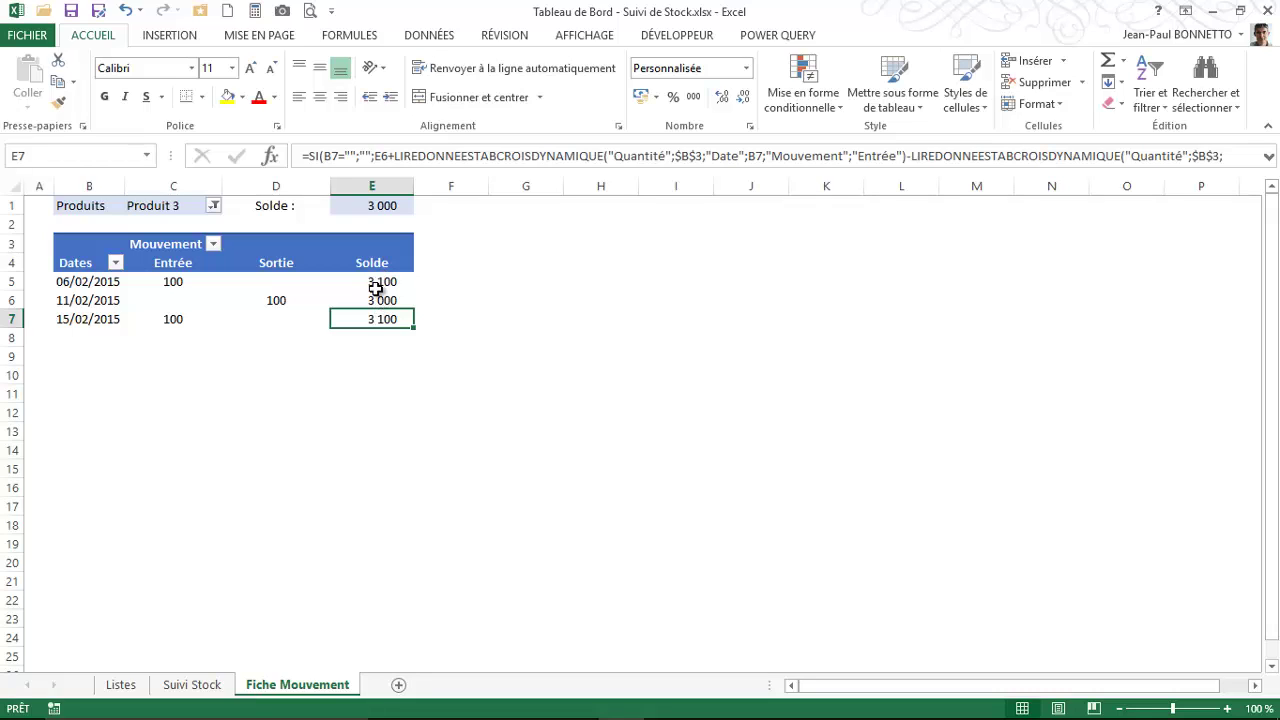
# Examine the arguments of the RECHERCHEV formula in E1, comparing the lookup cell and TProduits with the table on the Listes sheet.
pyautogui.click(380, 206)
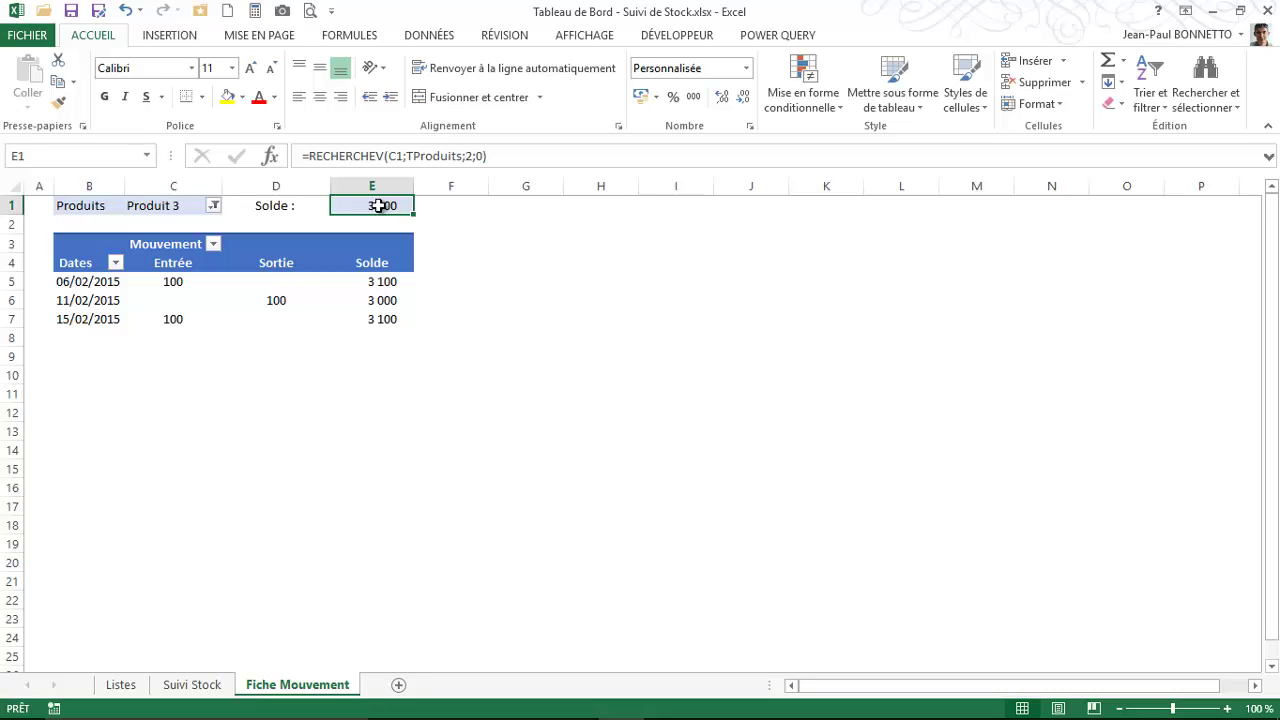
pyautogui.doubleClick(378, 207)
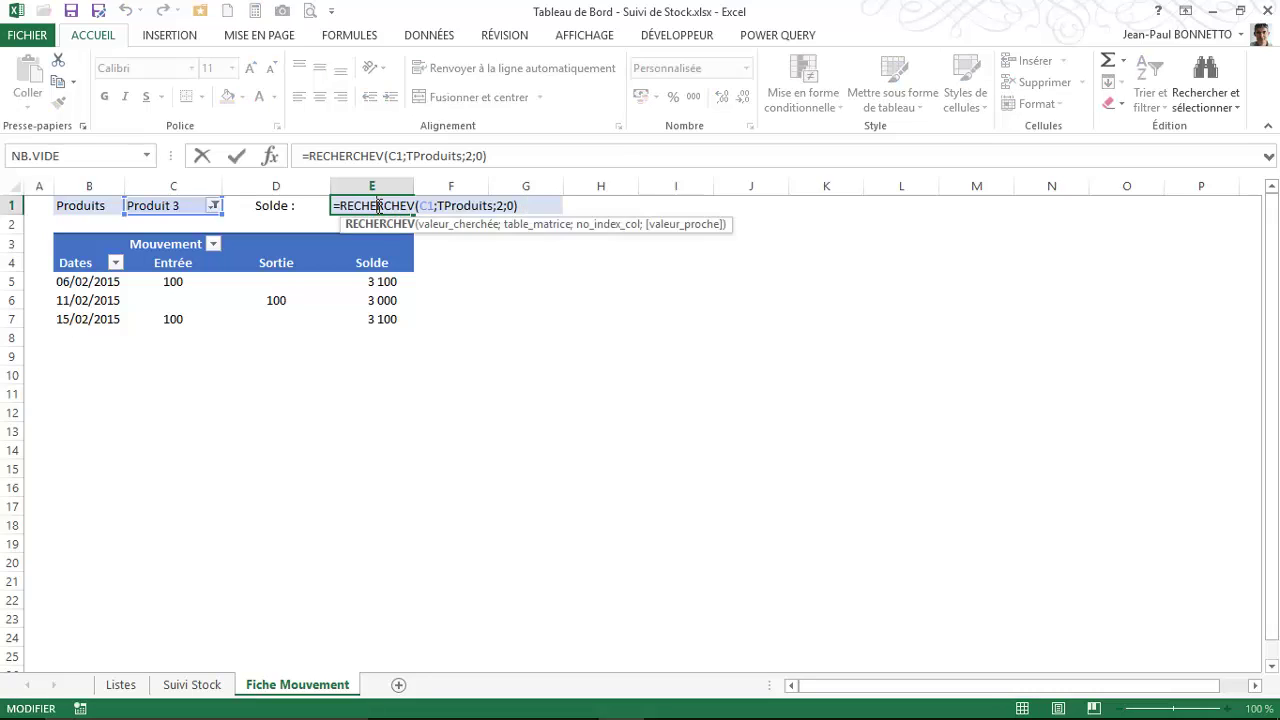
pyautogui.click(558, 259)
pyautogui.click(385, 206)
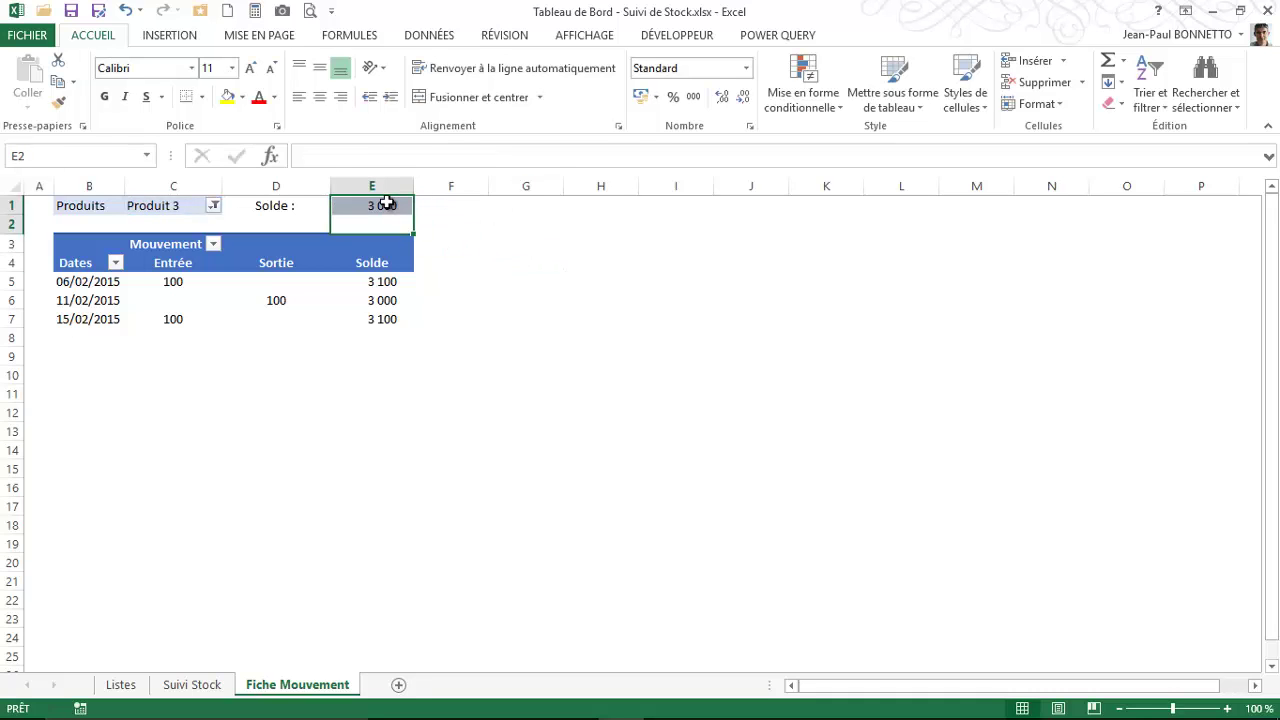
pyautogui.click(269, 155)
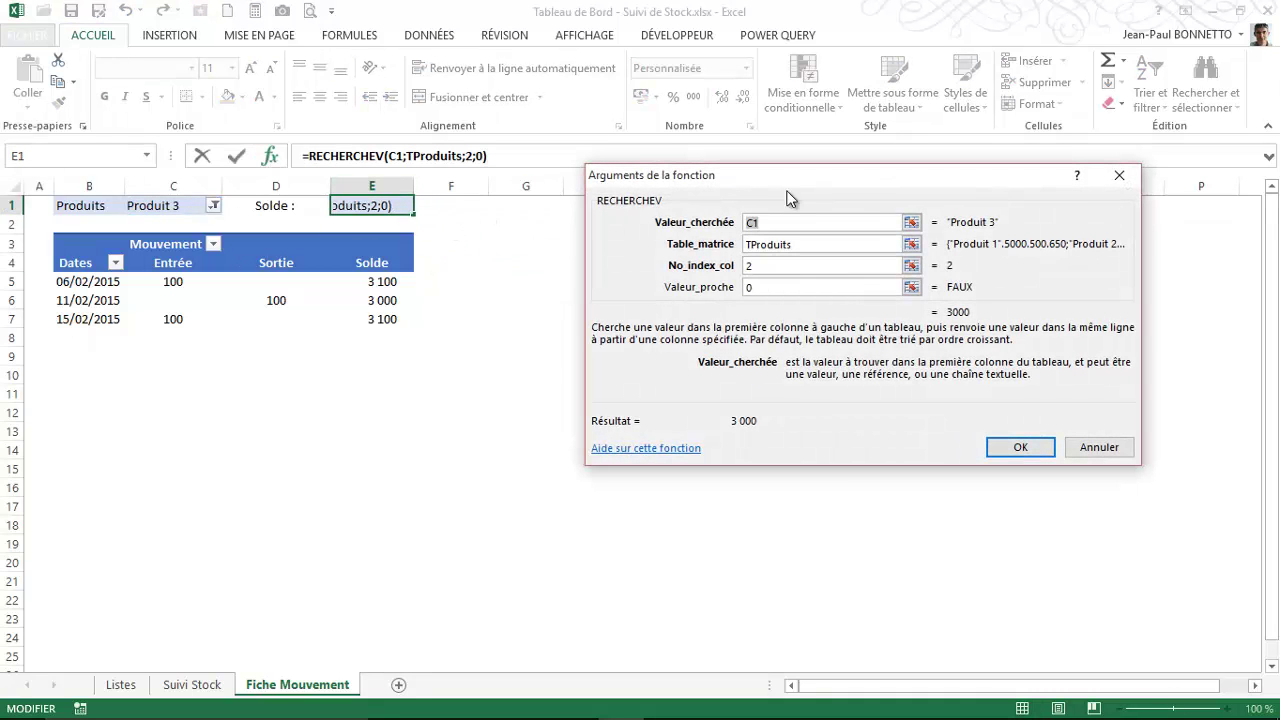
pyautogui.moveTo(774, 177); pyautogui.dragTo(646, 211)
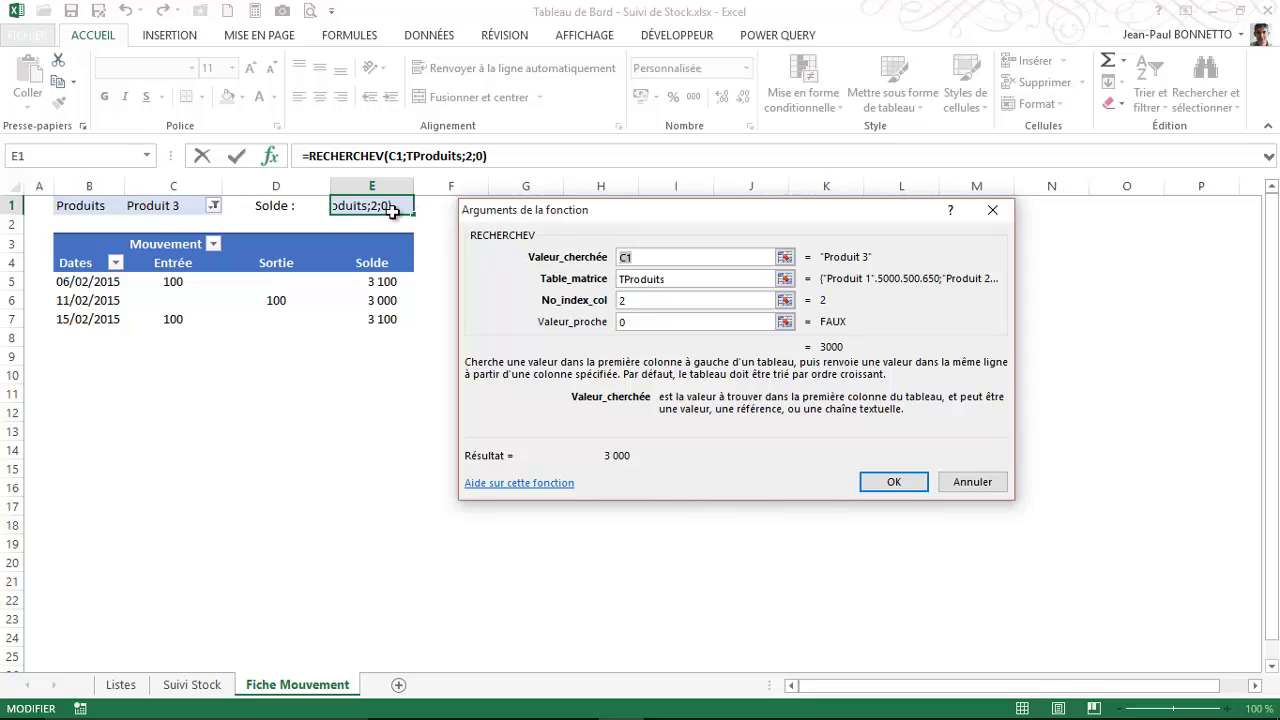
pyautogui.click(160, 205)
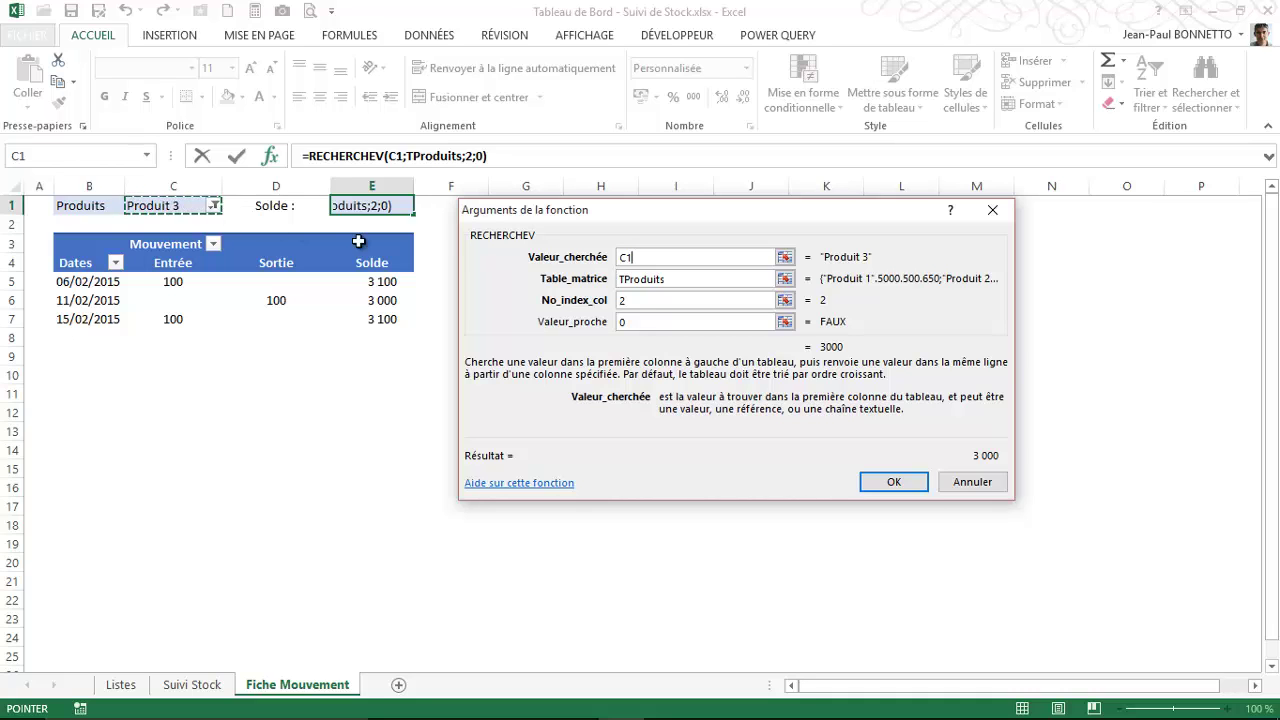
pyautogui.click(690, 280)
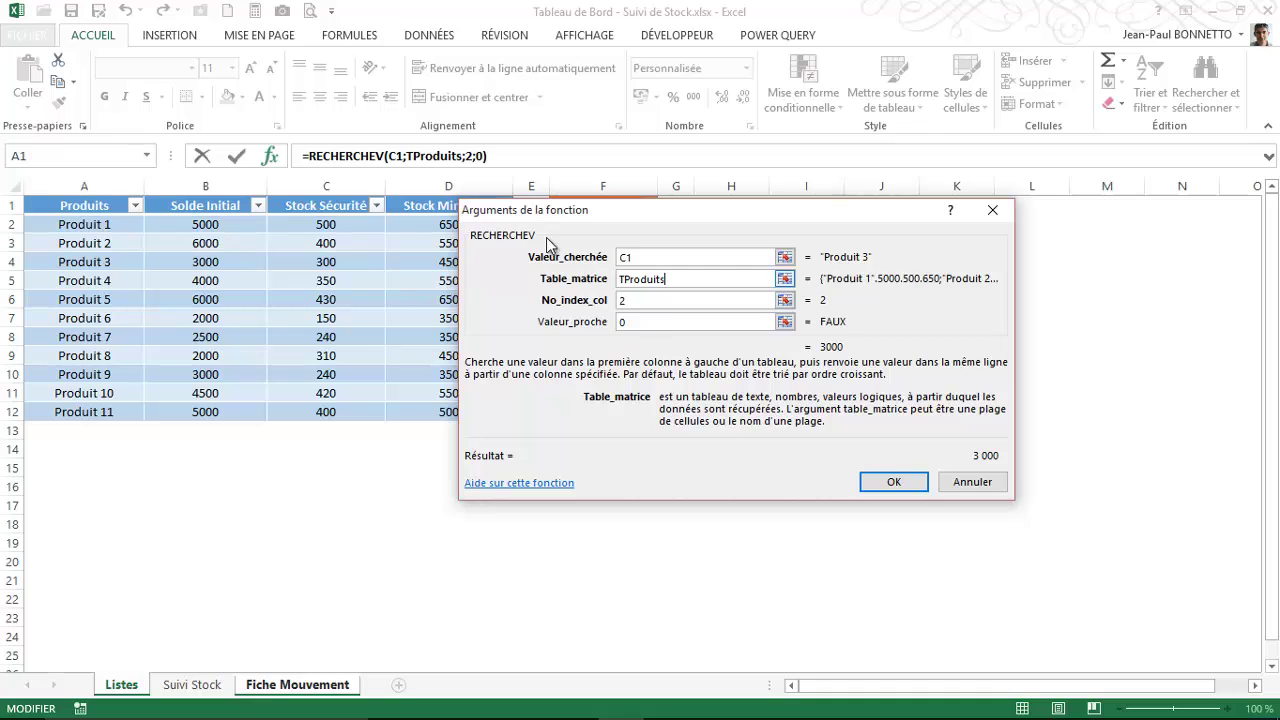
pyautogui.moveTo(758, 232); pyautogui.dragTo(875, 297)
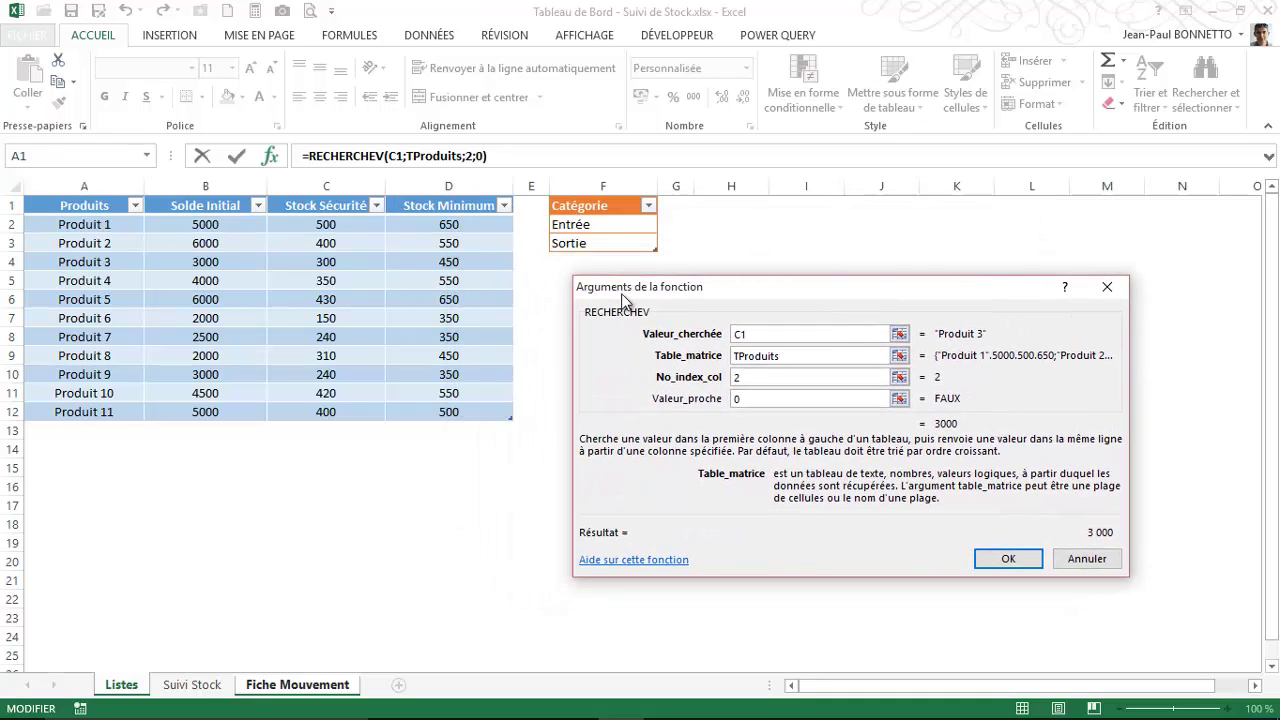
pyautogui.moveTo(875, 290); pyautogui.dragTo(865, 280)
pyautogui.click(789, 370)
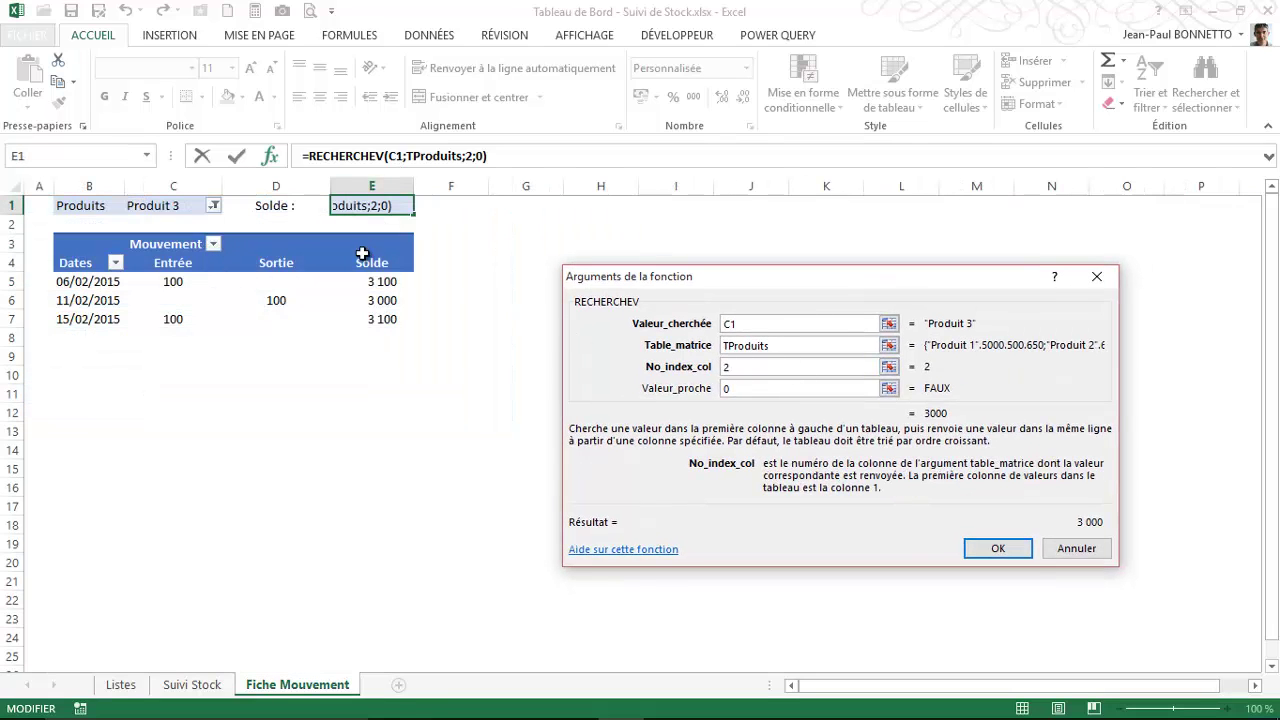
pyautogui.click(753, 366)
pyautogui.write('+')
pyautogui.click(118, 688)
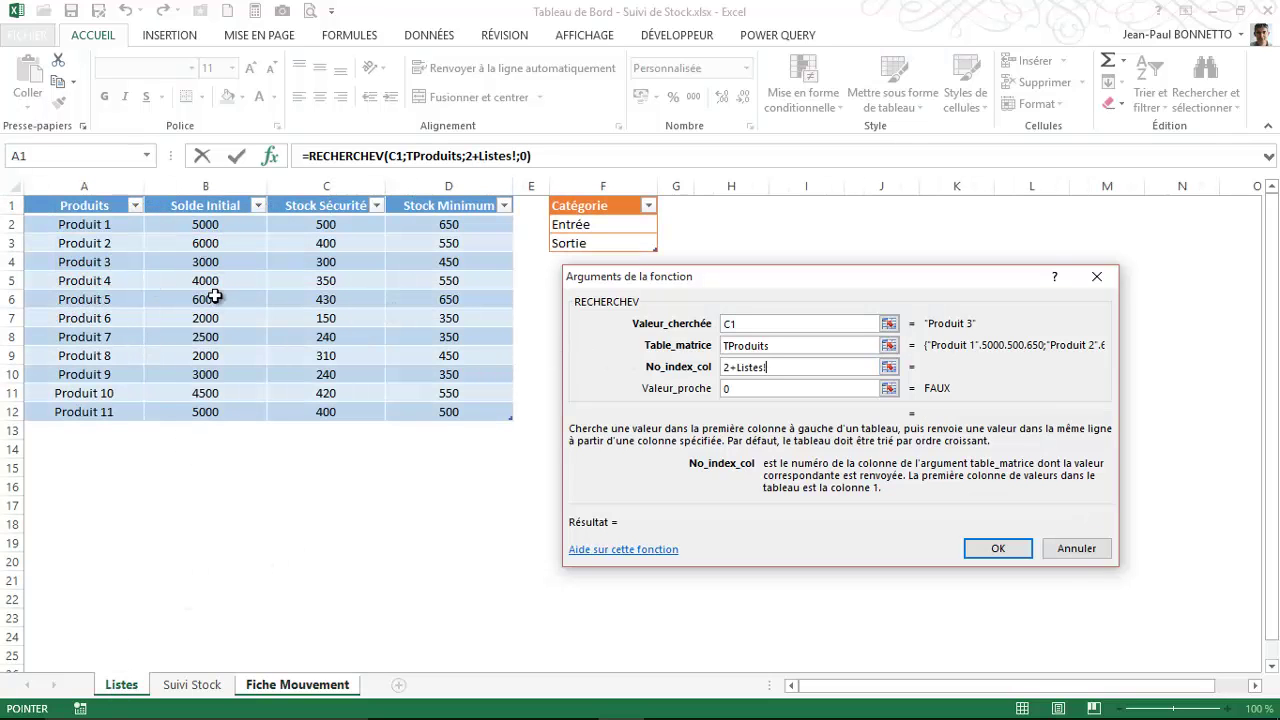
pyautogui.click(771, 386)
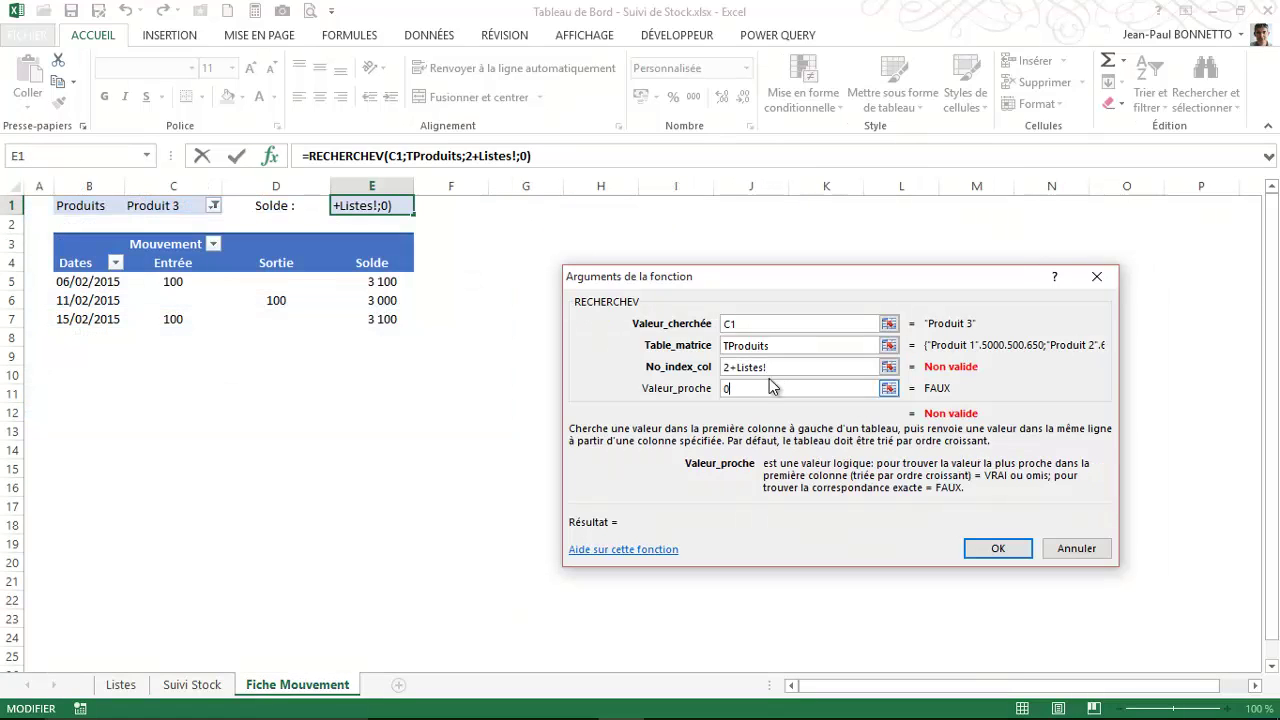
# Restore the column index argument of E1's RECHERCHEV to 2, check the exact-match argument and confirm the formula.
pyautogui.click(795, 366)
pyautogui.press('BackSpace')
pyautogui.press('BackSpace')
pyautogui.press('BackSpace')
pyautogui.press('BackSpace')
pyautogui.press('BackSpace')
pyautogui.press('BackSpace')
pyautogui.press('BackSpace')
pyautogui.press('BackSpace')
pyautogui.press('BackSpace')
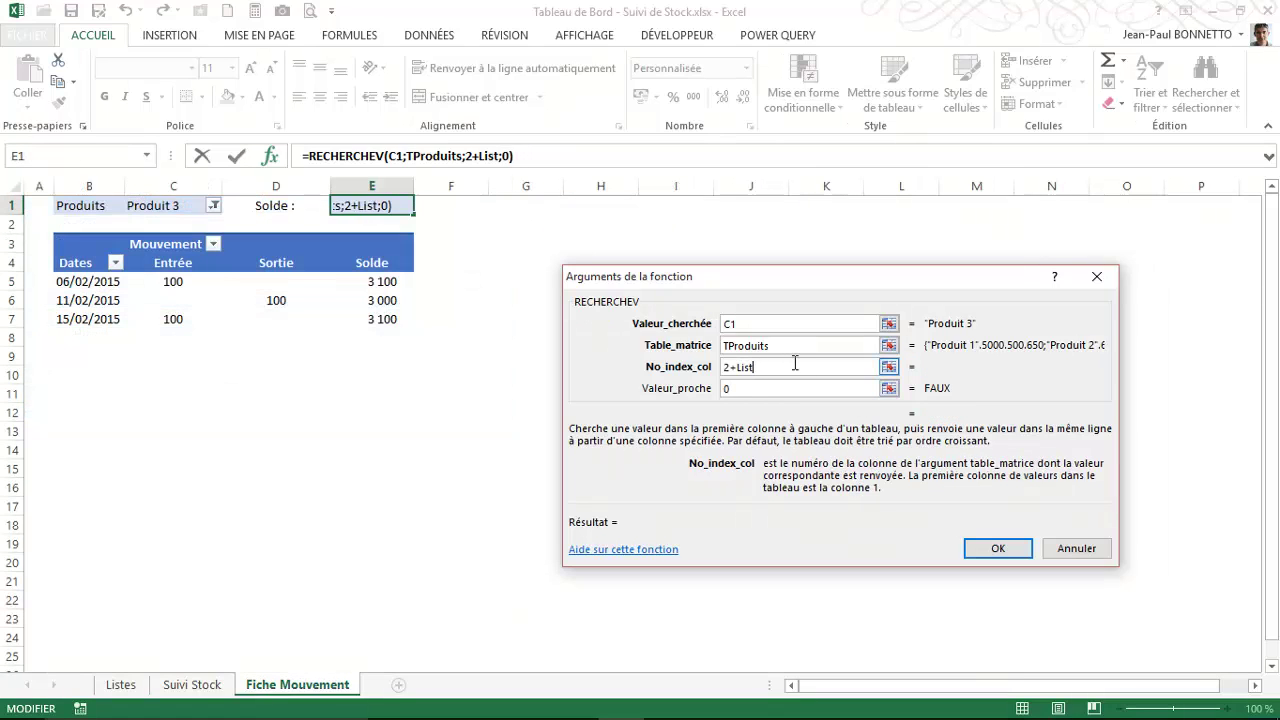
pyautogui.write('2')
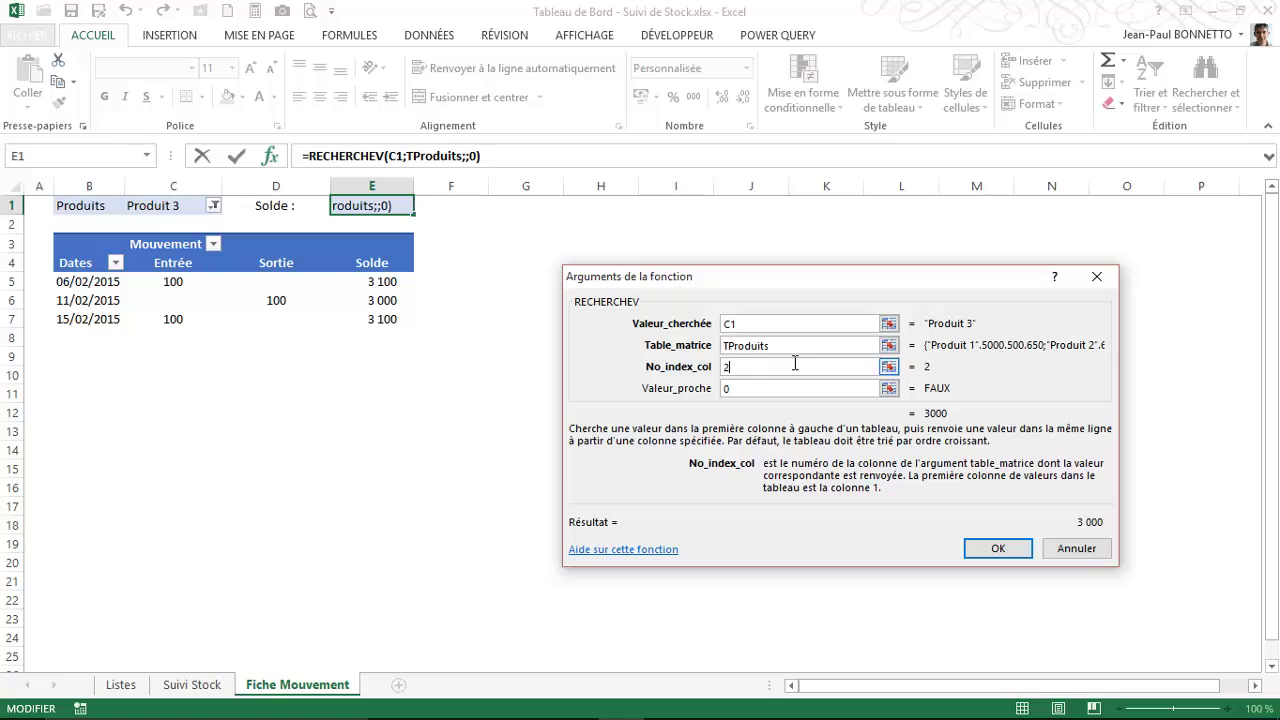
pyautogui.click(775, 388)
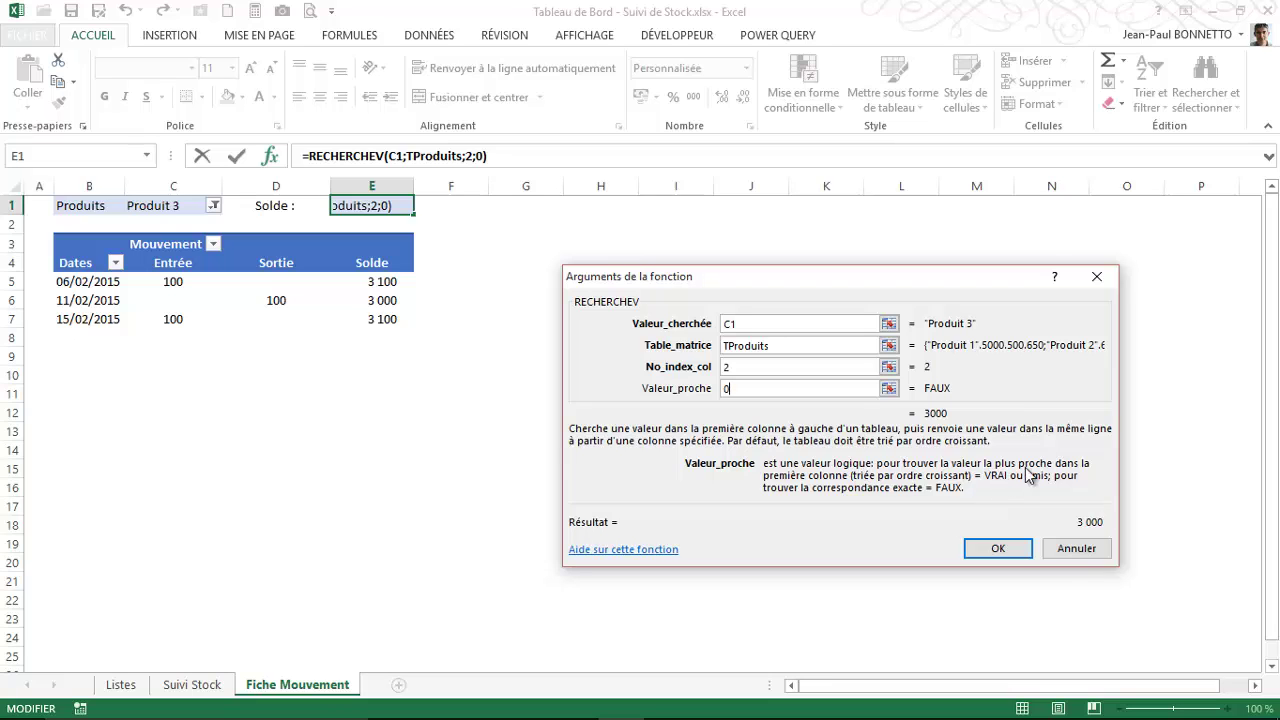
pyautogui.click(996, 548)
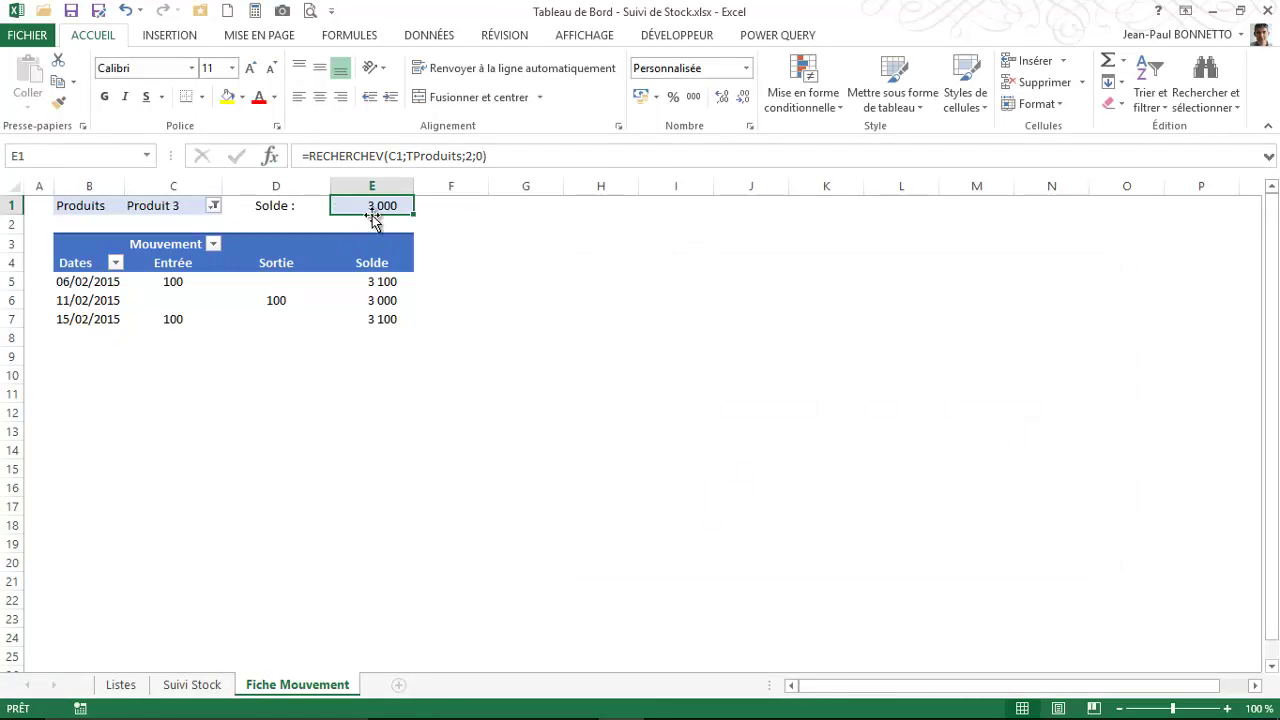
# Display the field list of the Fiche Mouvement pivot table.
pyautogui.click(225, 282)
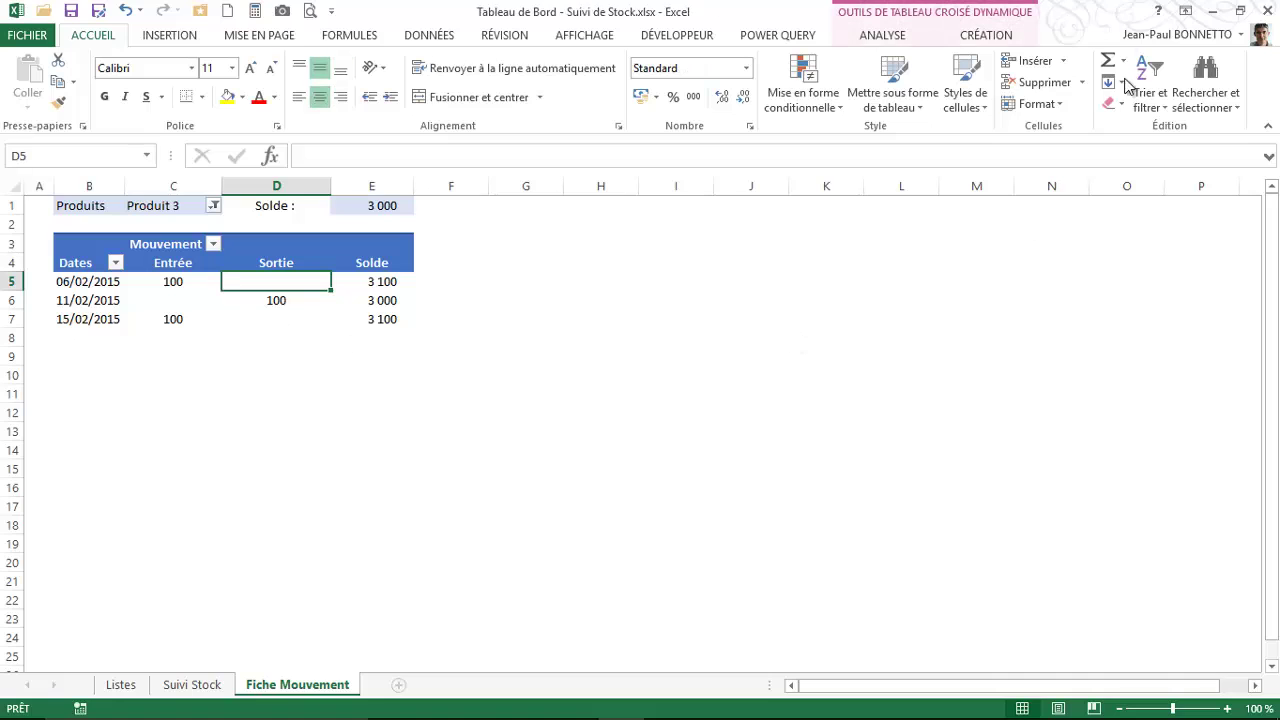
pyautogui.click(885, 38)
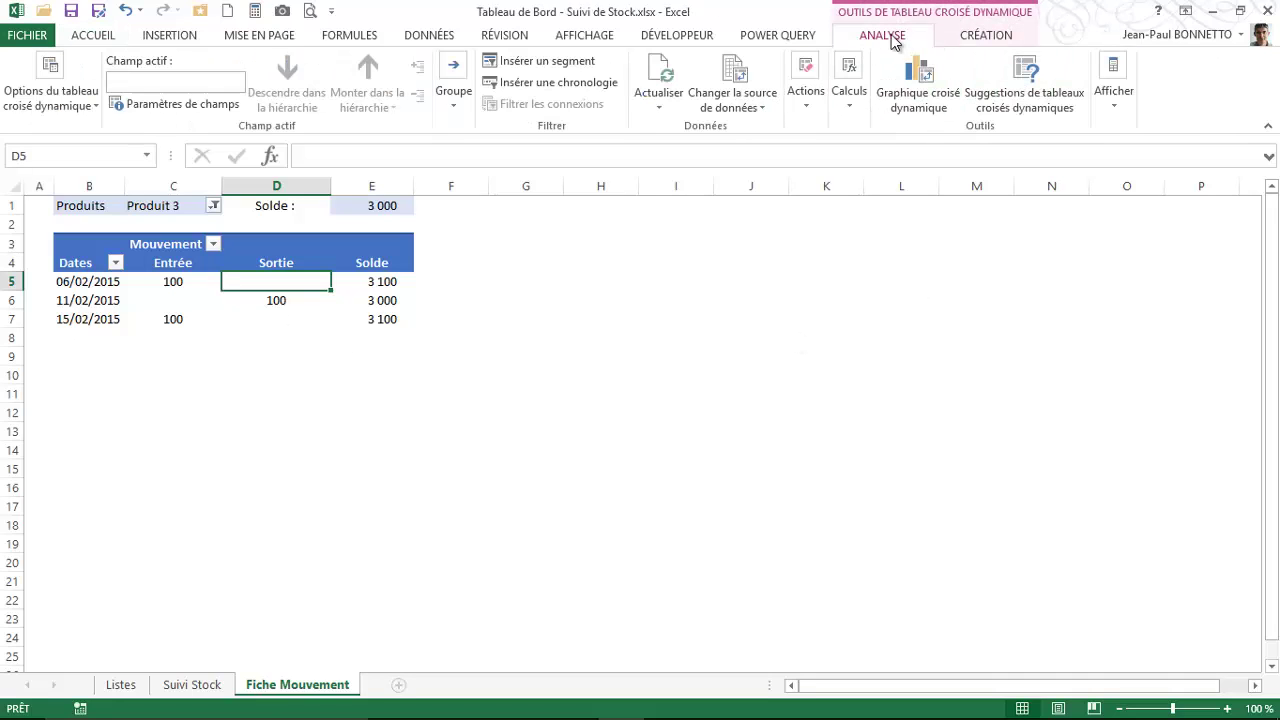
pyautogui.click(1128, 100)
pyautogui.click(1115, 180)
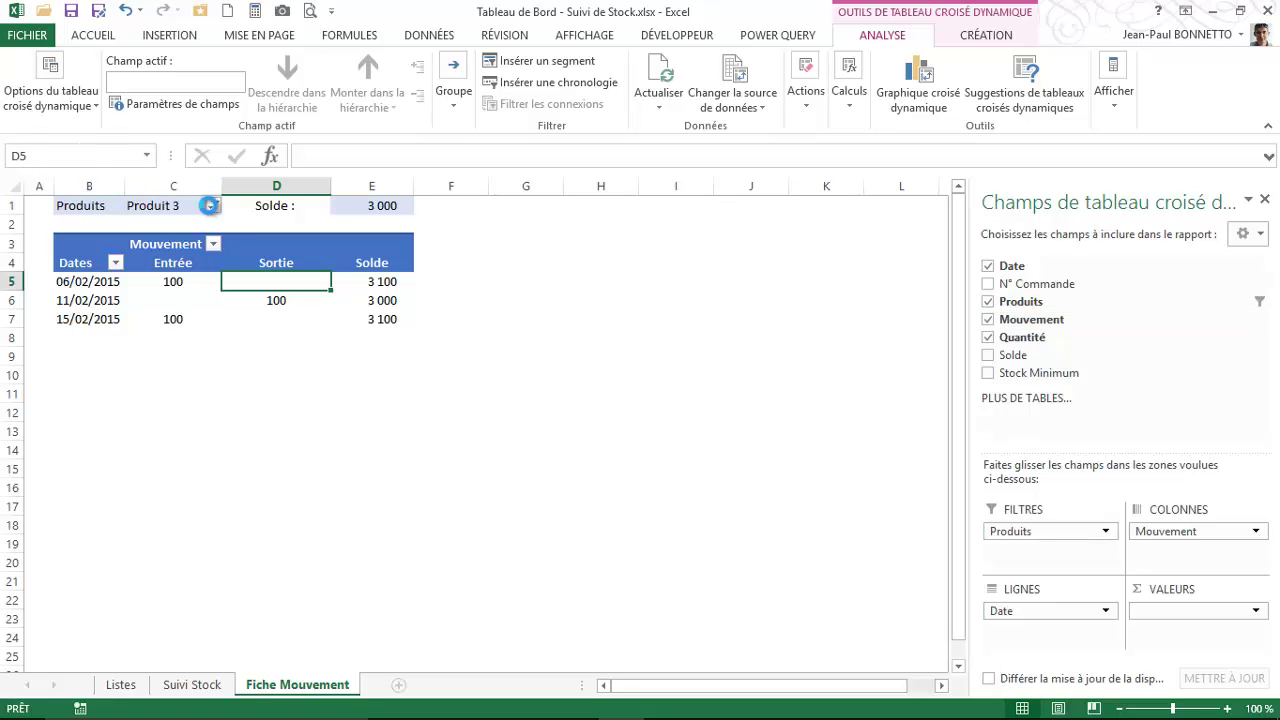
# Filter the pivot table on the Fiche Mouvement sheet to Produit 4.
pyautogui.click(213, 205)
pyautogui.click(62, 294)
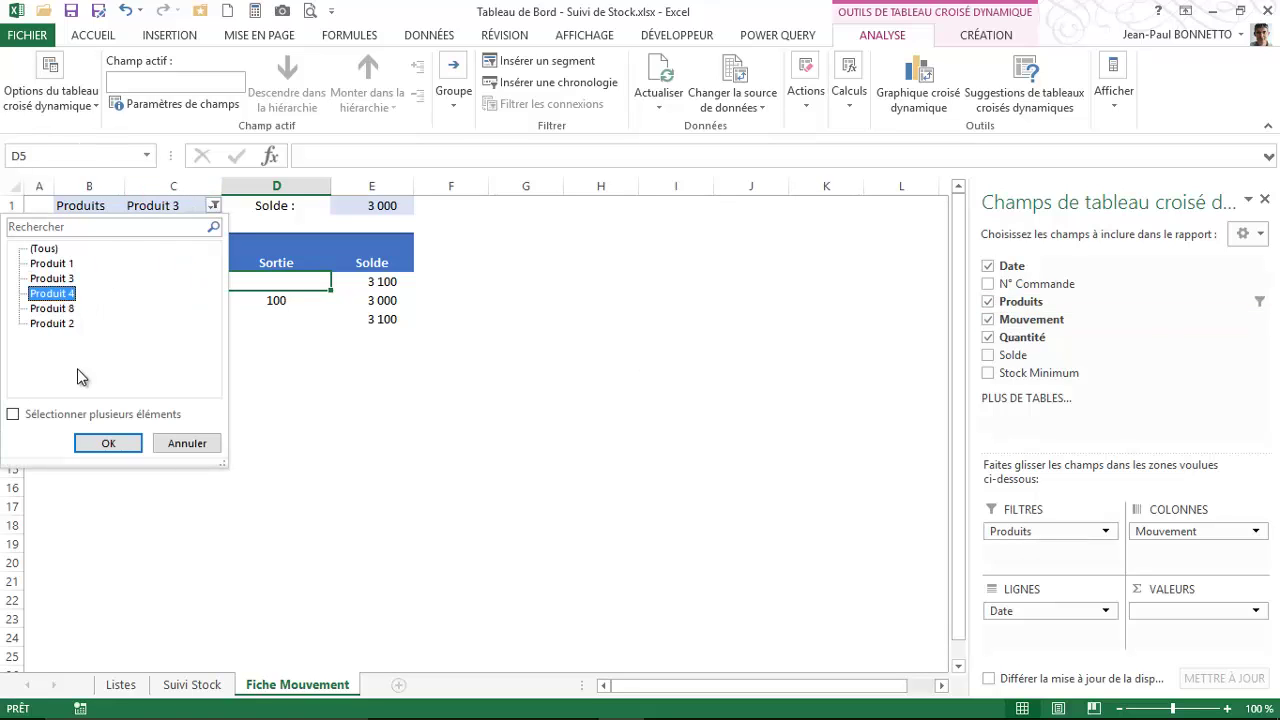
pyautogui.click(88, 440)
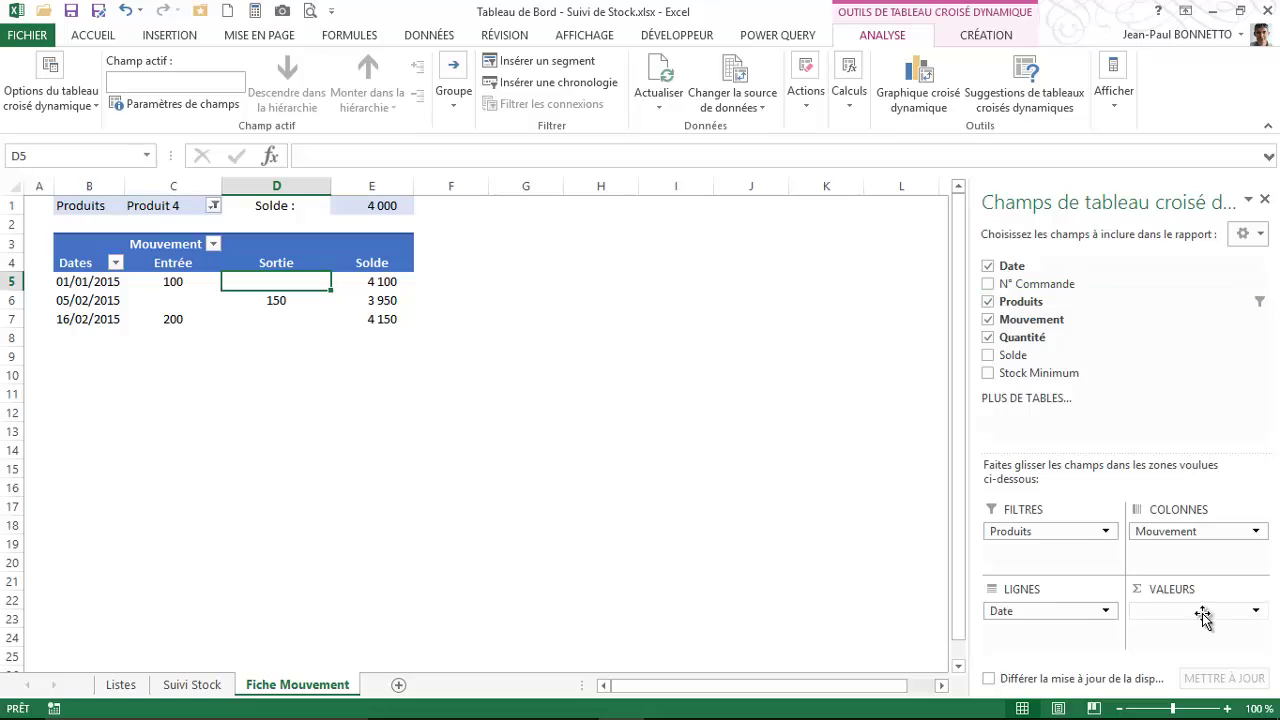
# Examine how the Quantité field fills the pivot's values area and the Entrée and Sortie cells for Produit 4.
pyautogui.click(1028, 340)
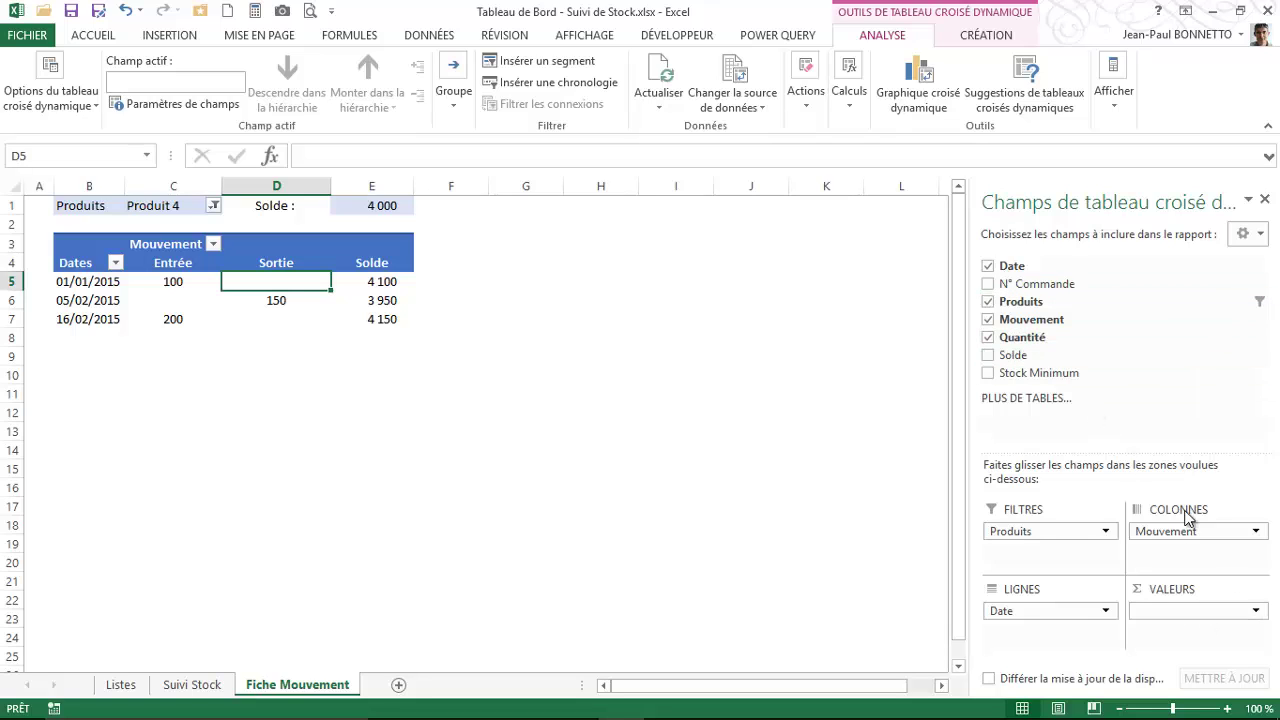
pyautogui.click(1207, 612)
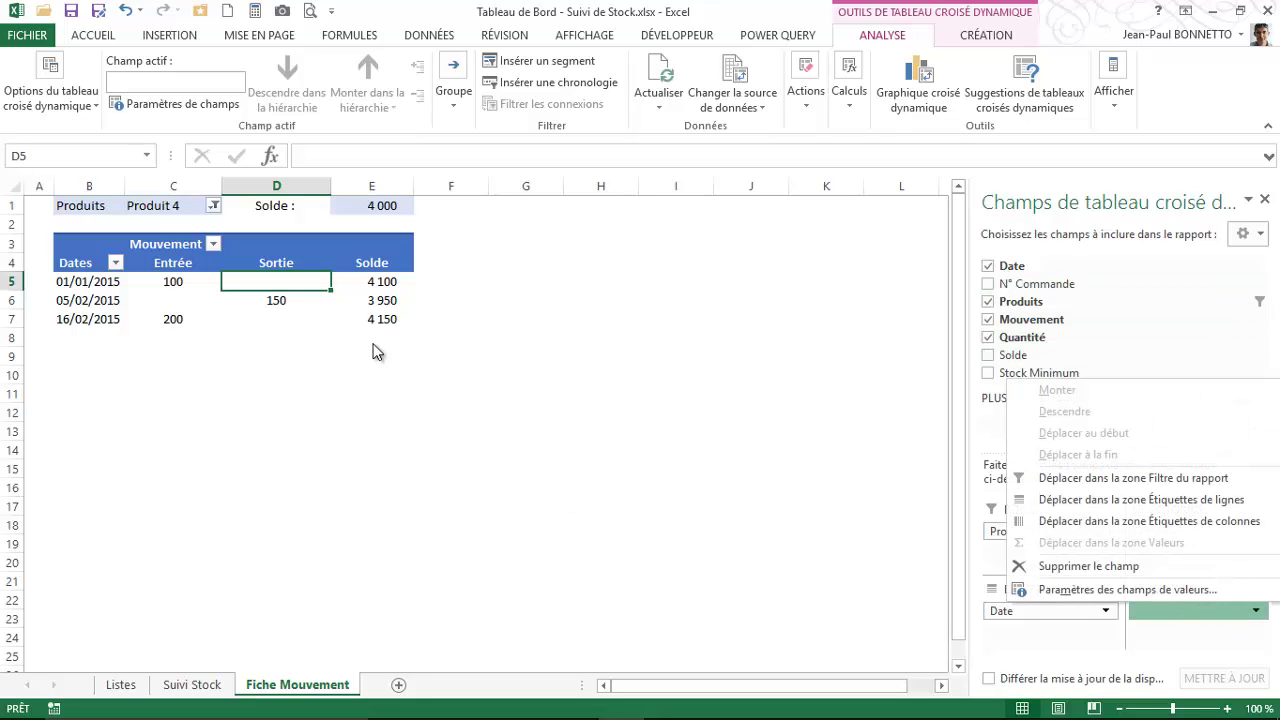
pyautogui.click(173, 280)
pyautogui.click(177, 322)
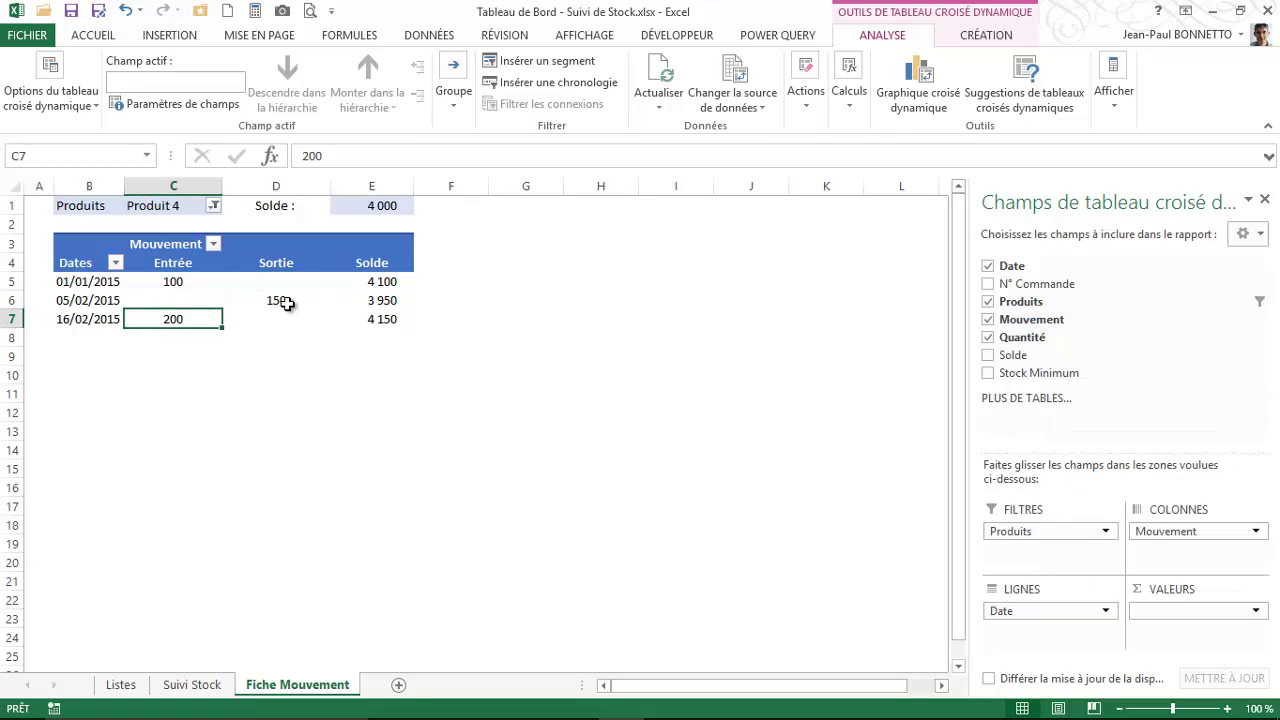
pyautogui.click(276, 300)
pyautogui.click(190, 282)
pyautogui.click(173, 319)
pyautogui.click(276, 300)
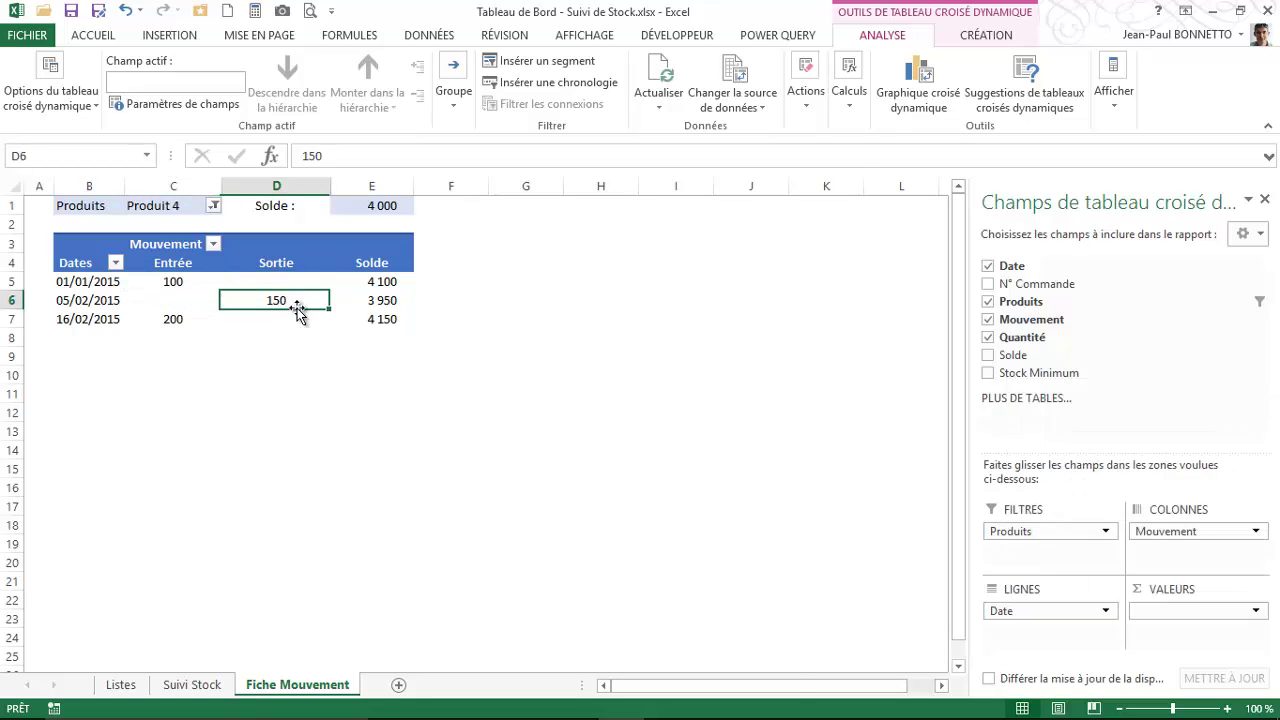
# Expand the formula bar and examine the Solde formula in E5 and its copies in the blank rows below the pivot table.
pyautogui.click(381, 282)
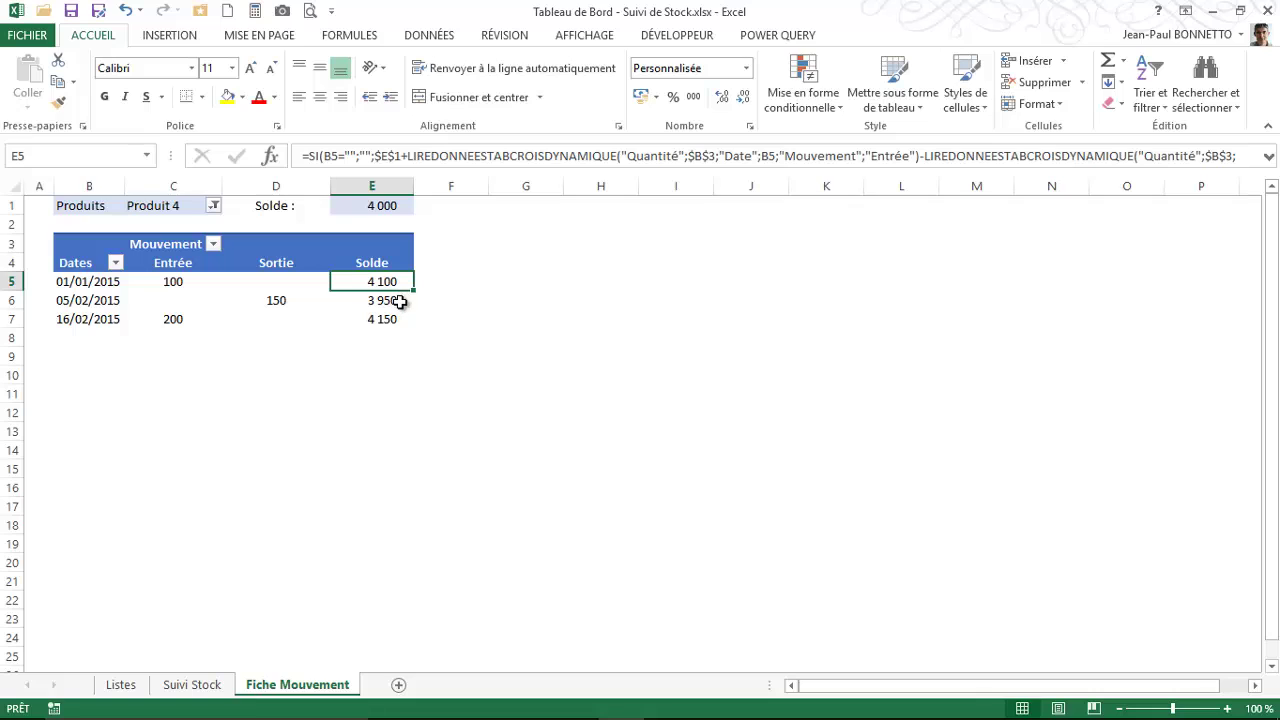
pyautogui.click(1268, 158)
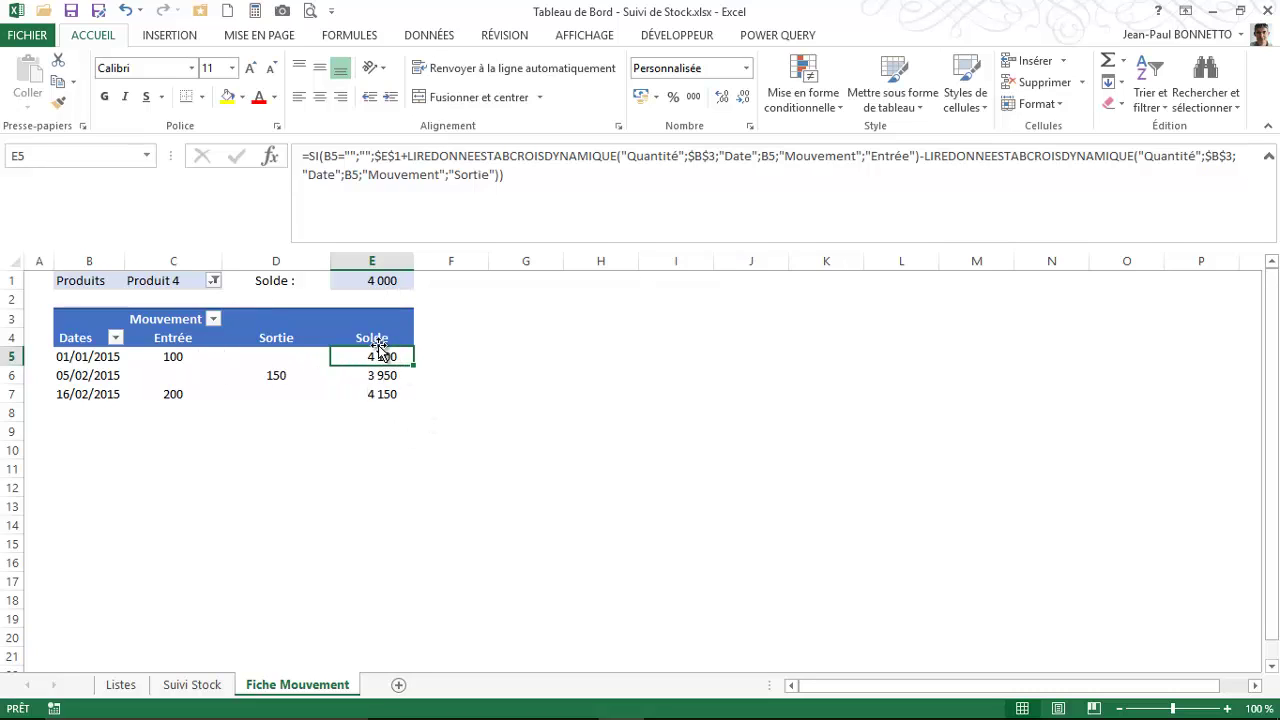
pyautogui.click(380, 413)
pyautogui.click(374, 450)
pyautogui.click(366, 488)
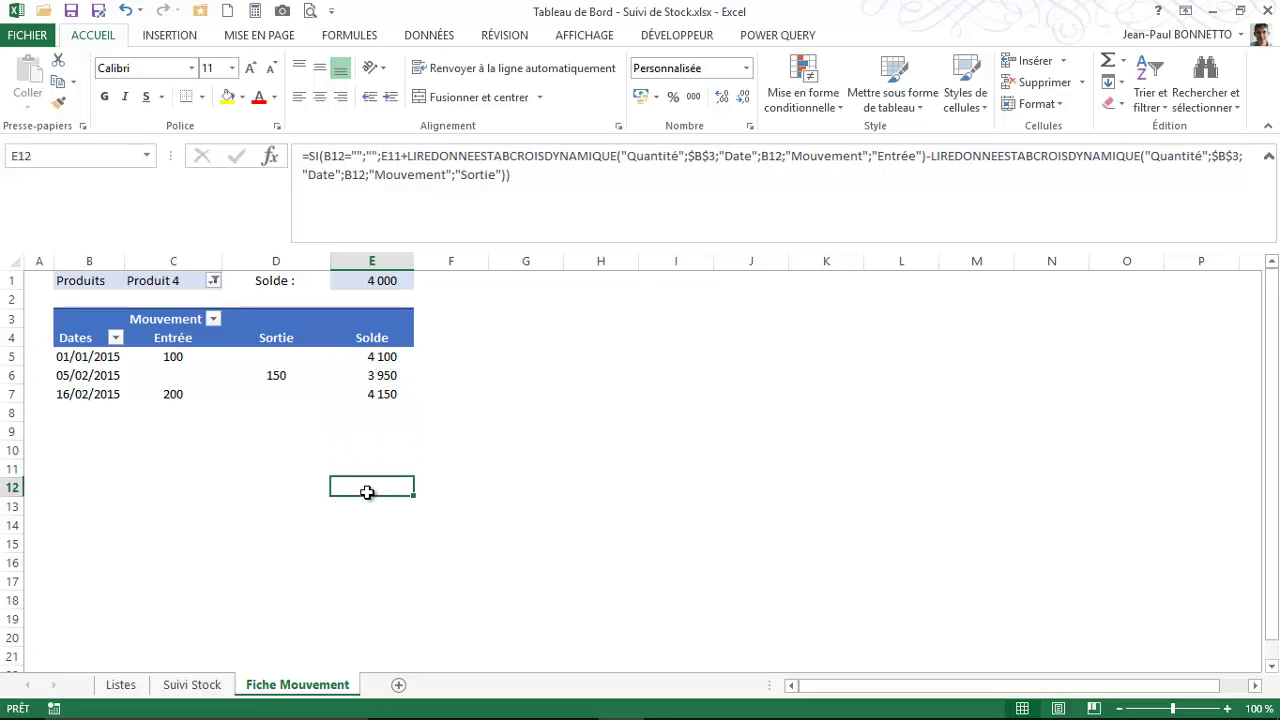
pyautogui.click(366, 522)
pyautogui.click(362, 546)
pyautogui.click(364, 579)
pyautogui.click(366, 504)
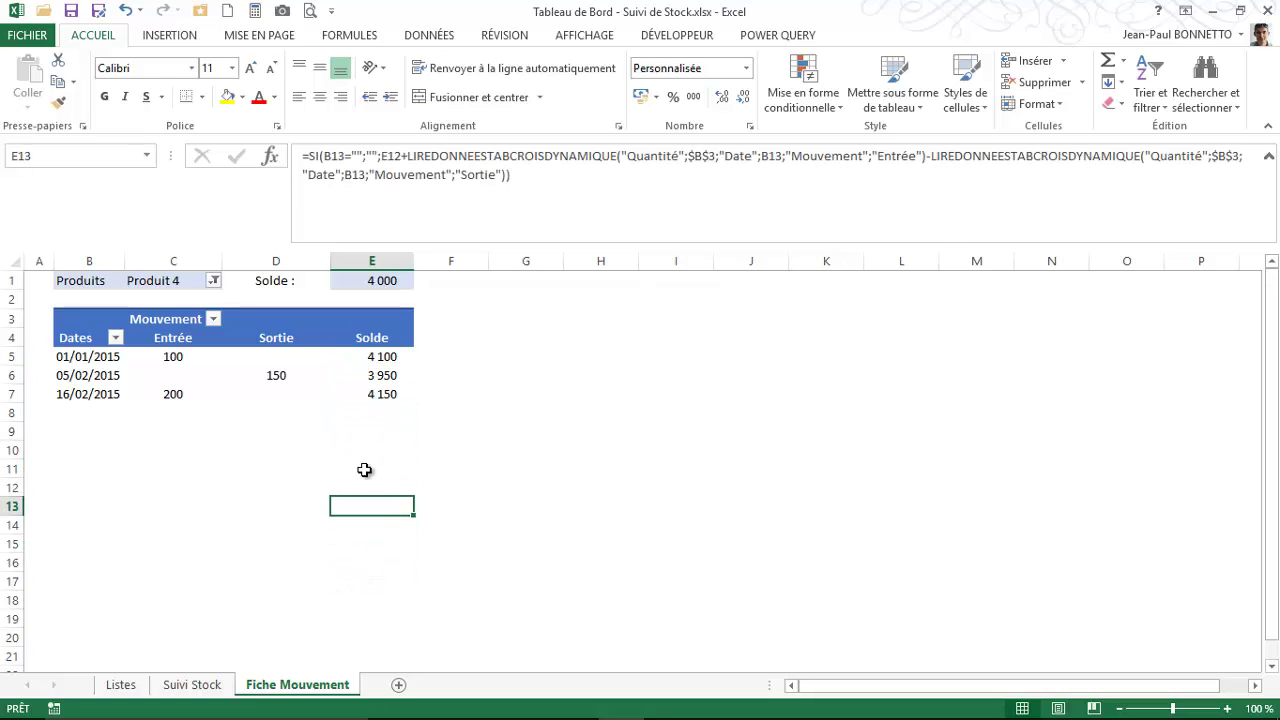
pyautogui.click(366, 468)
pyautogui.click(366, 447)
pyautogui.click(368, 414)
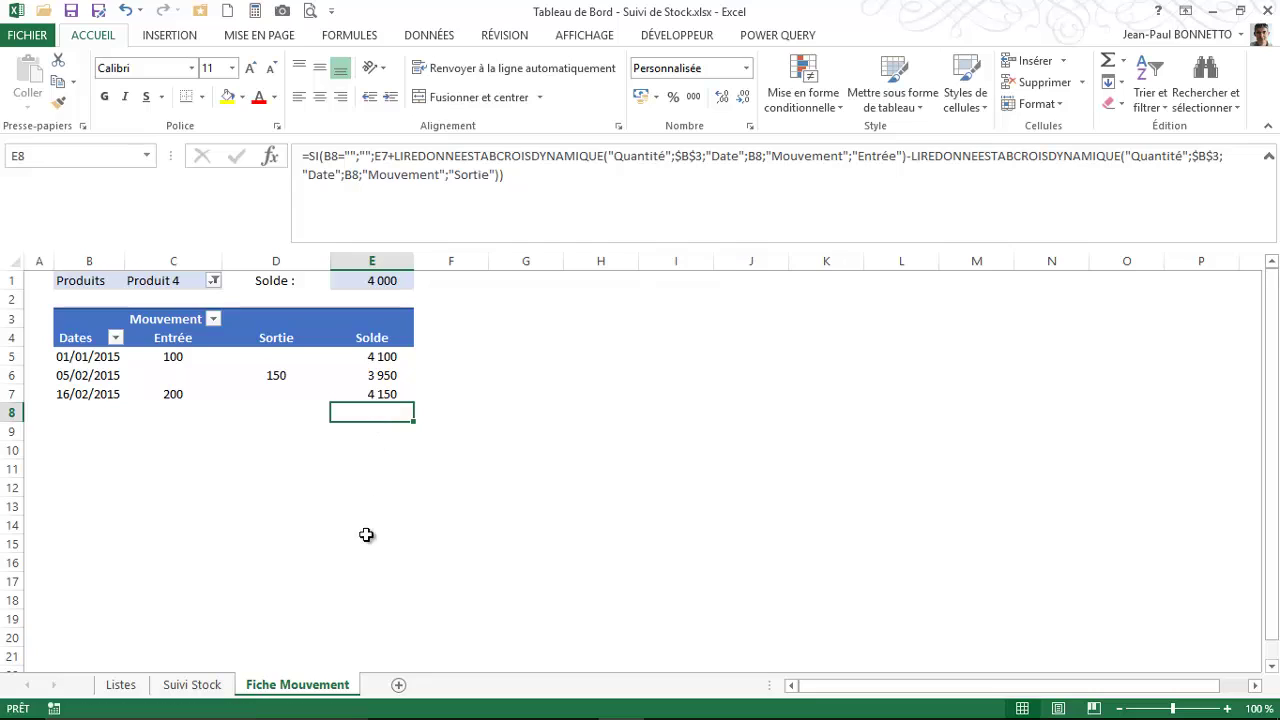
# Compare the empty-date test, starting balance and LIREDONNEESTABCROISDYNAMIQUE terms in the Solde formulas of E5 and E8, leaving them unedited.
pyautogui.click(378, 356)
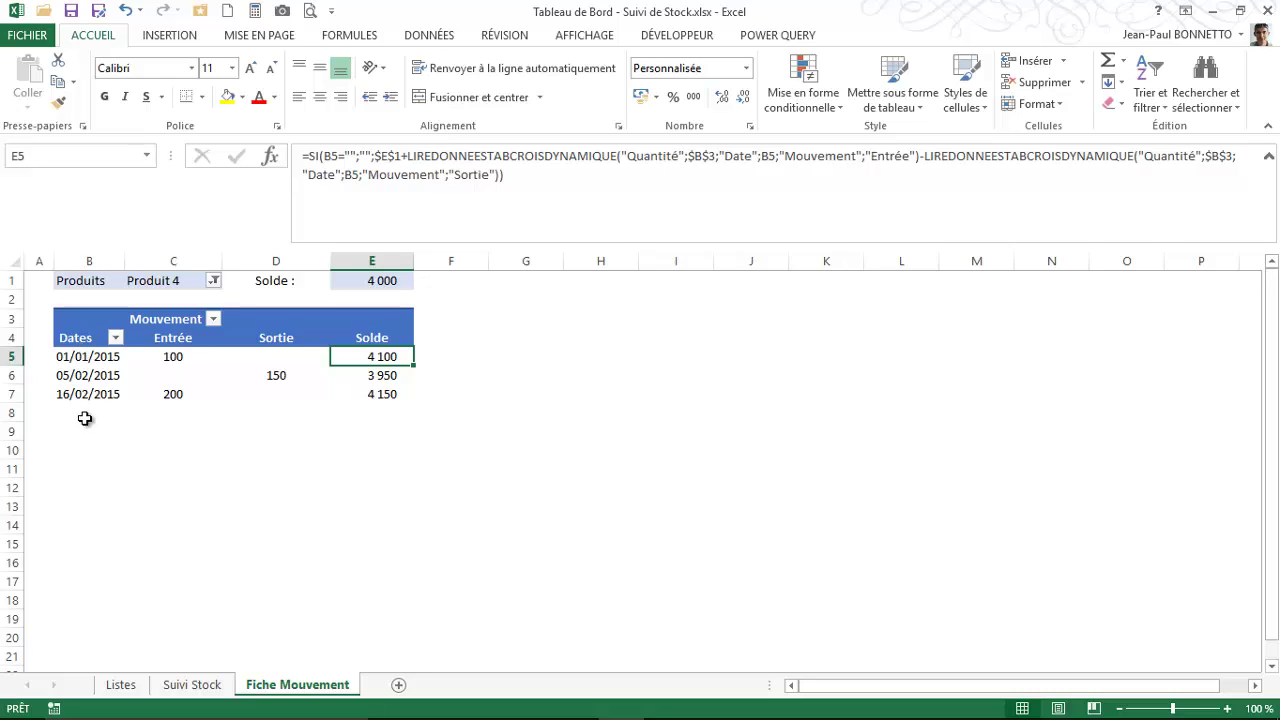
pyautogui.click(371, 399)
pyautogui.click(371, 408)
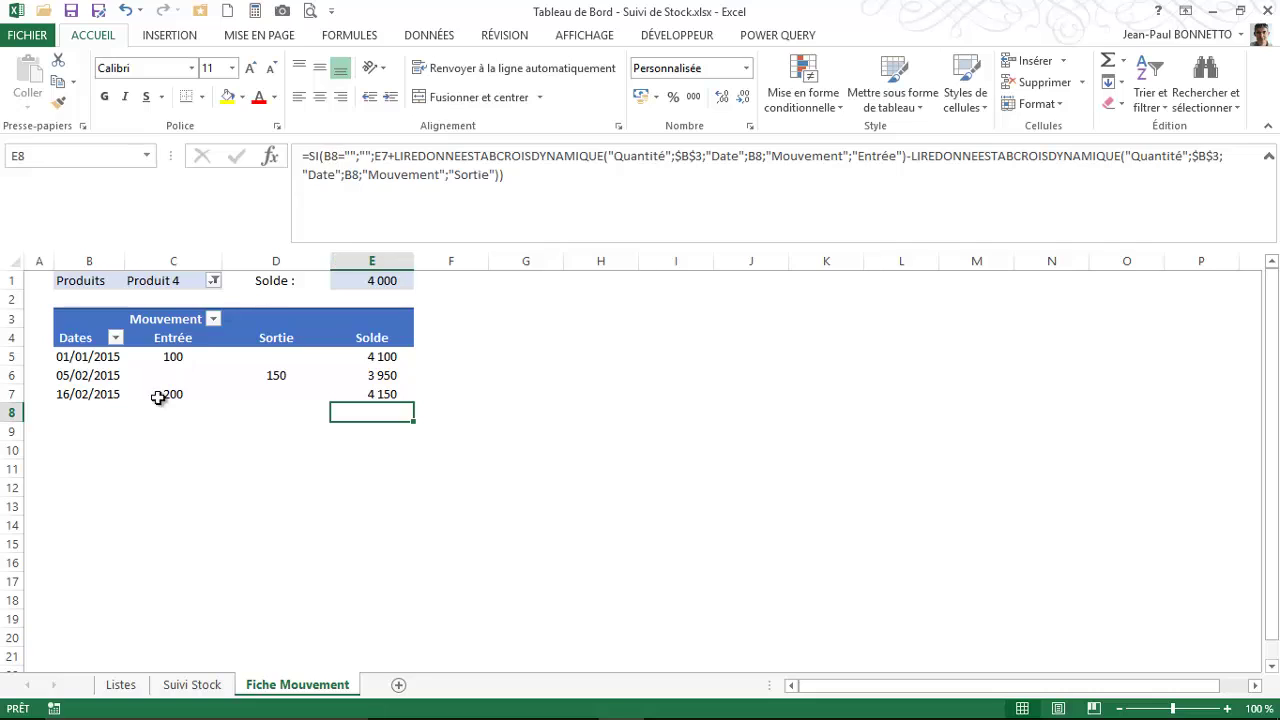
pyautogui.click(369, 158)
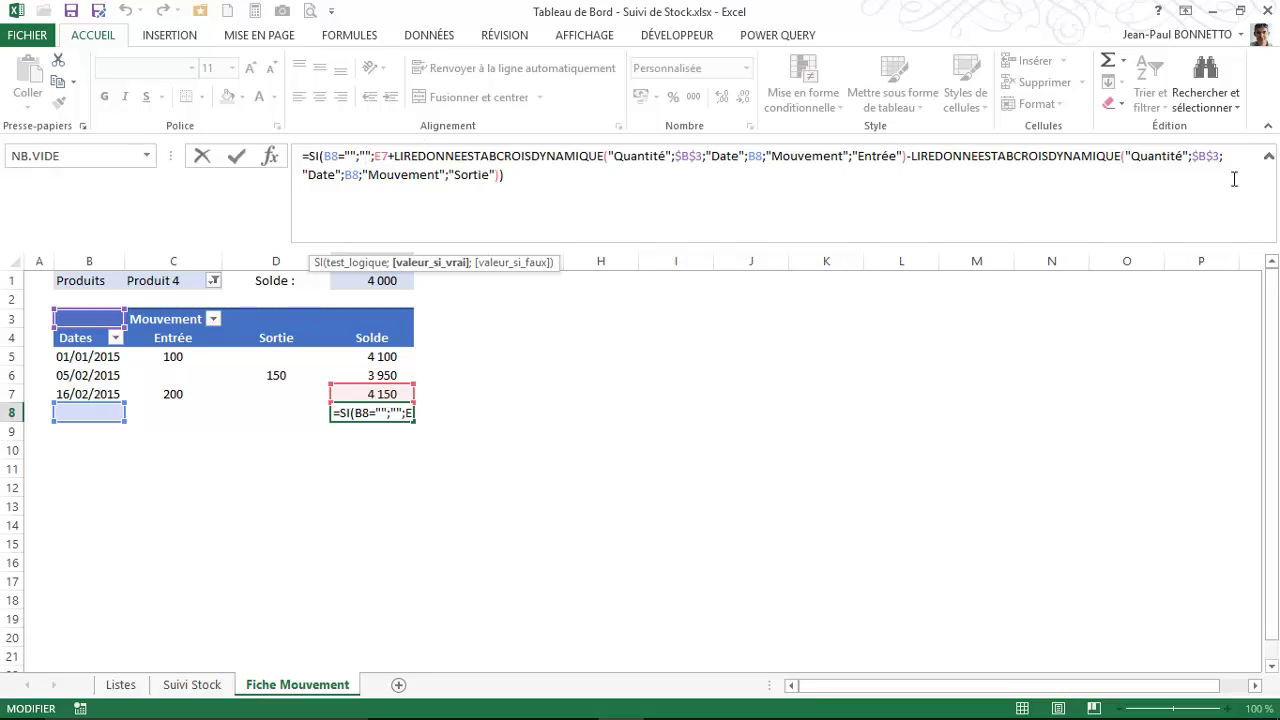
pyautogui.click(371, 443)
pyautogui.click(390, 358)
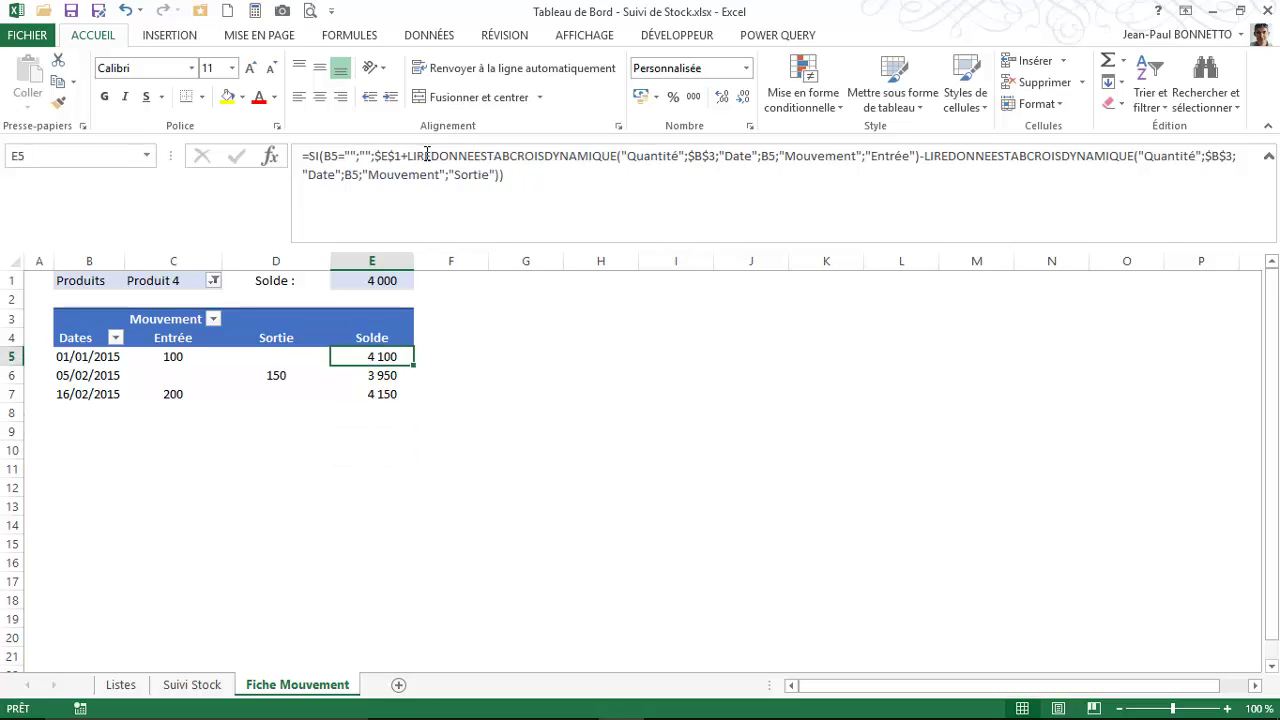
pyautogui.click(387, 157)
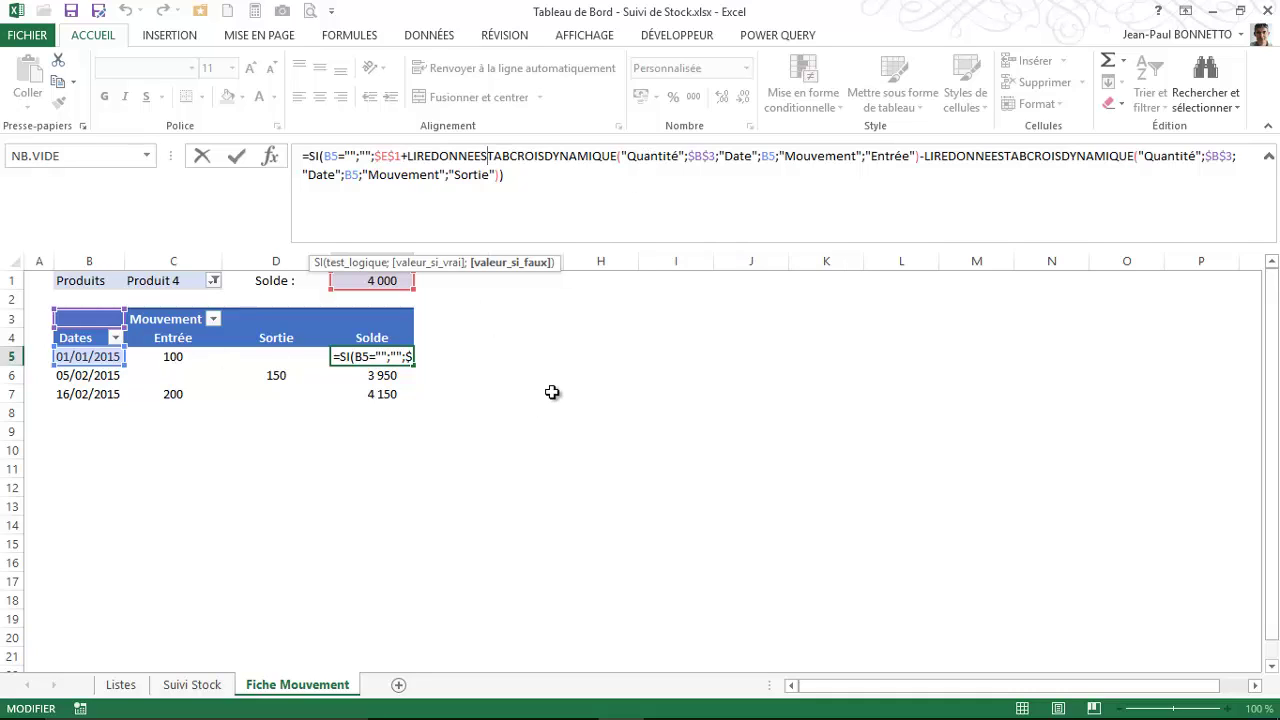
pyautogui.click(558, 356)
pyautogui.click(473, 357)
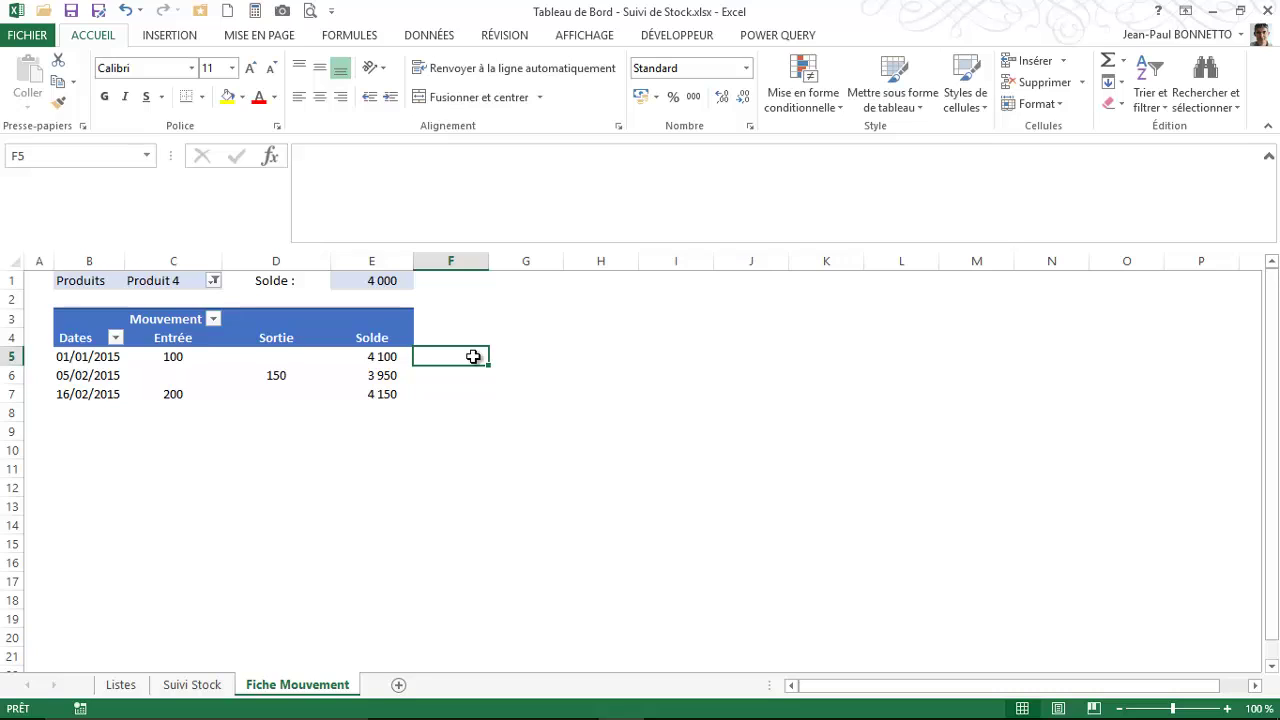
# Try a balance formula in F5 that adds the Entrée value in C5 to E1 and subtracts the Sortie value in D5, and clear the cell.
pyautogui.write('=')
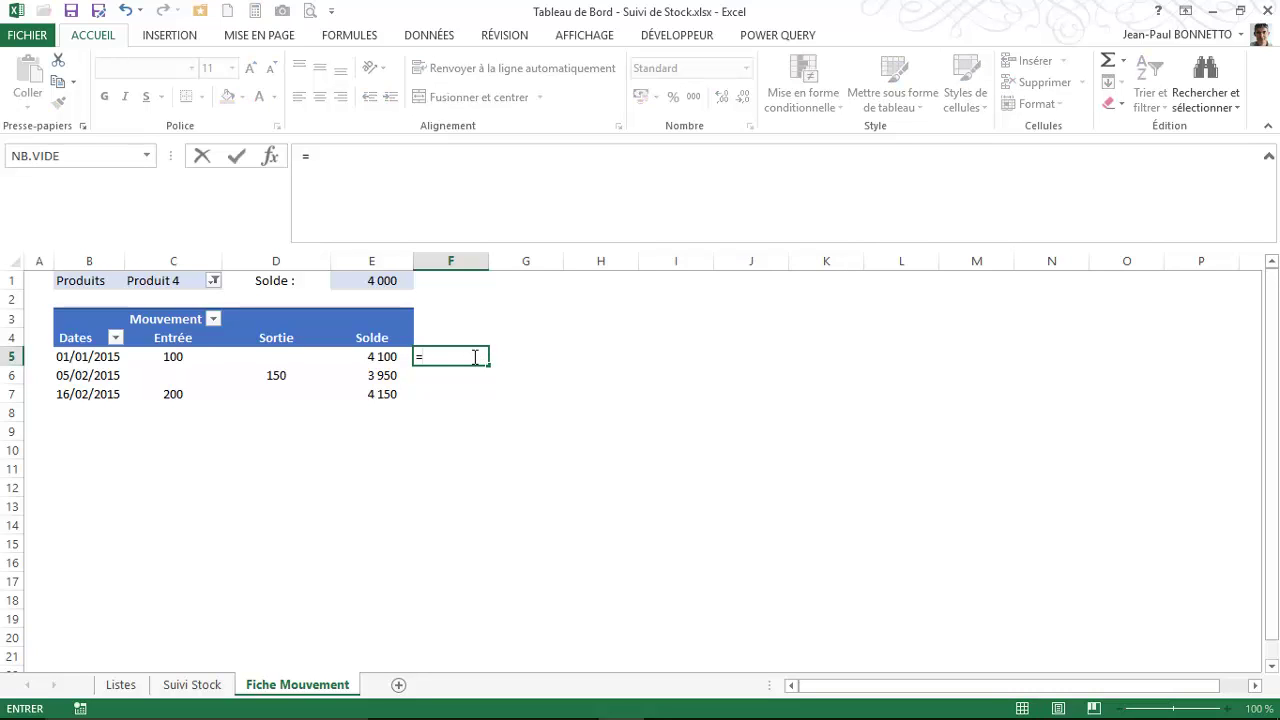
pyautogui.click(385, 281)
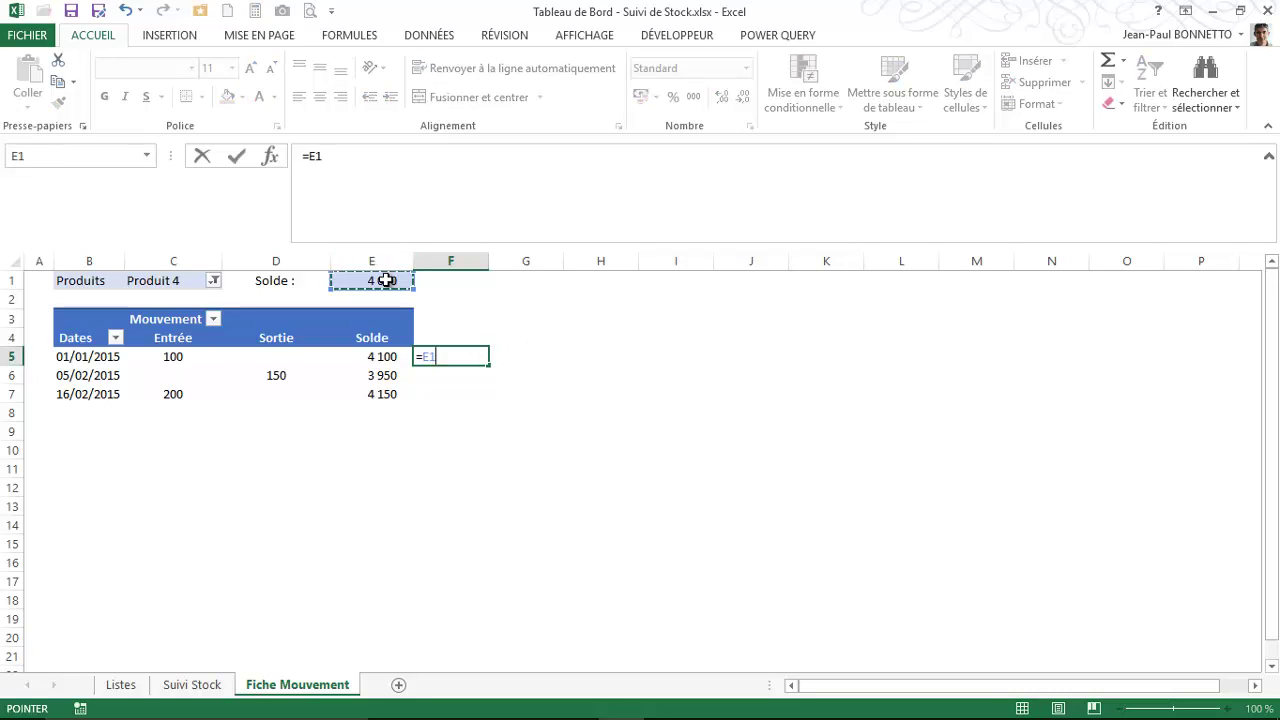
pyautogui.write('+')
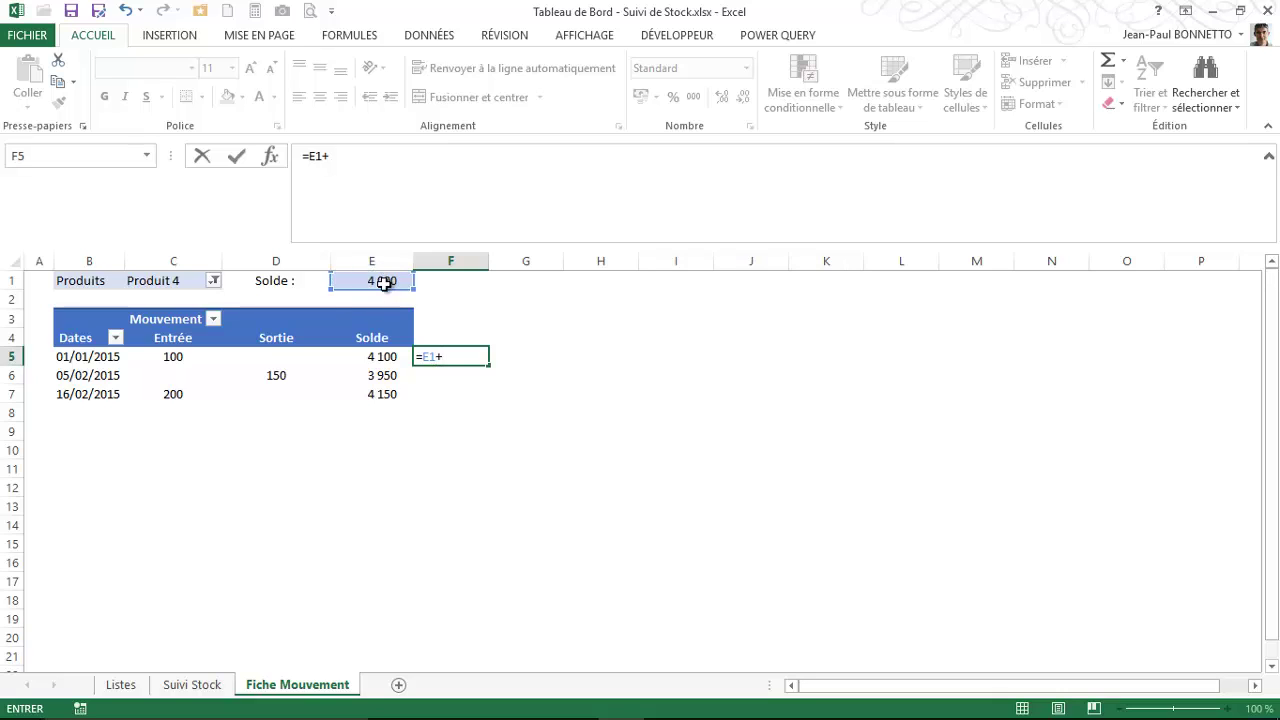
pyautogui.click(173, 356)
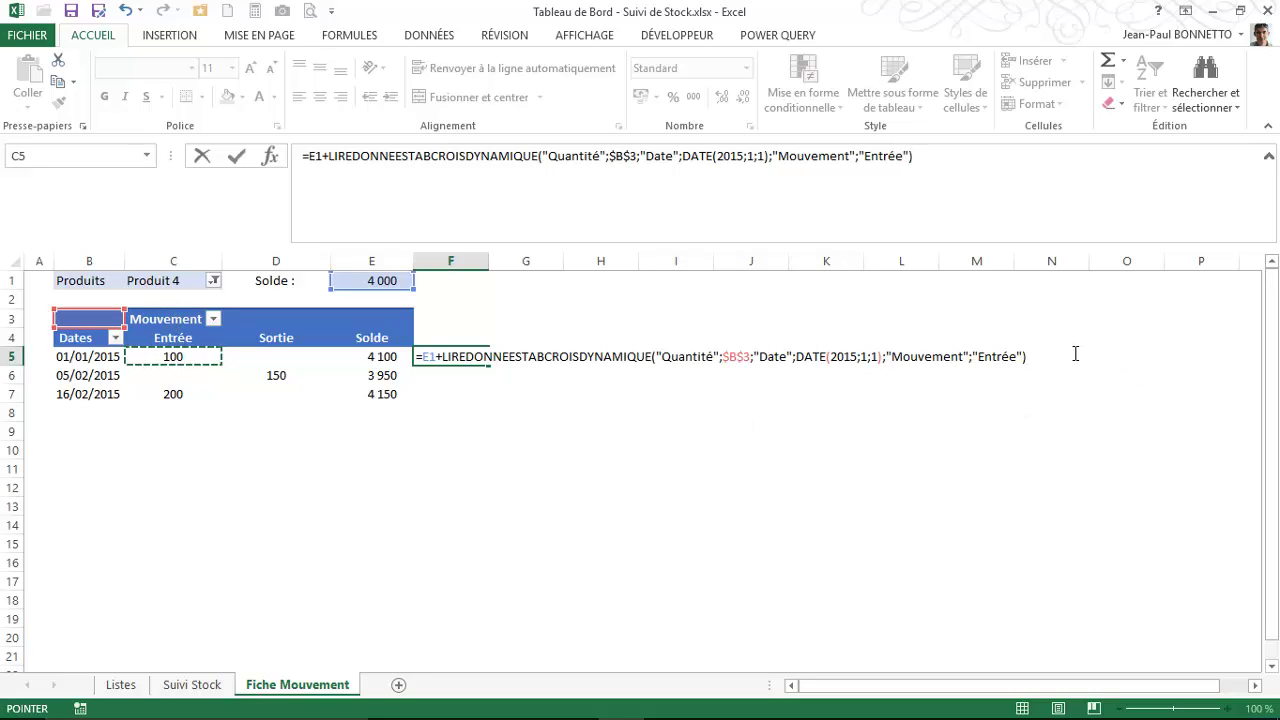
pyautogui.write('-')
pyautogui.click(285, 358)
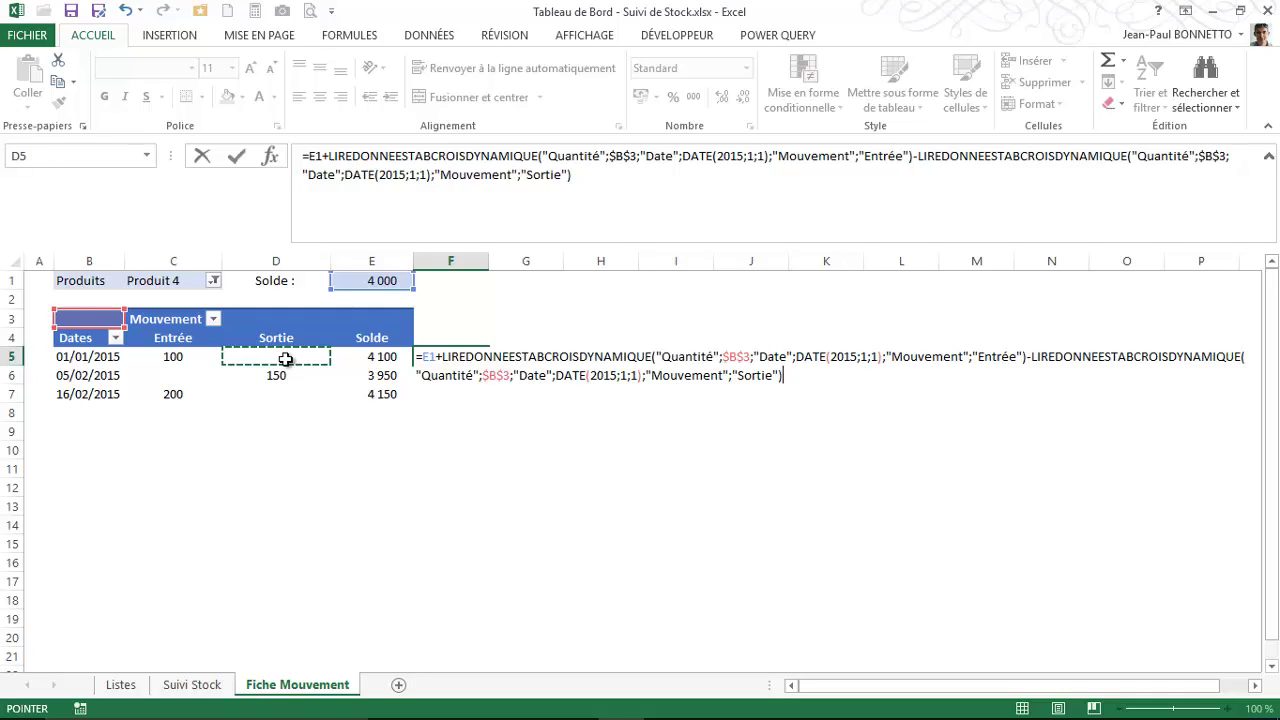
pyautogui.hotkey('ctrl', 'Return')
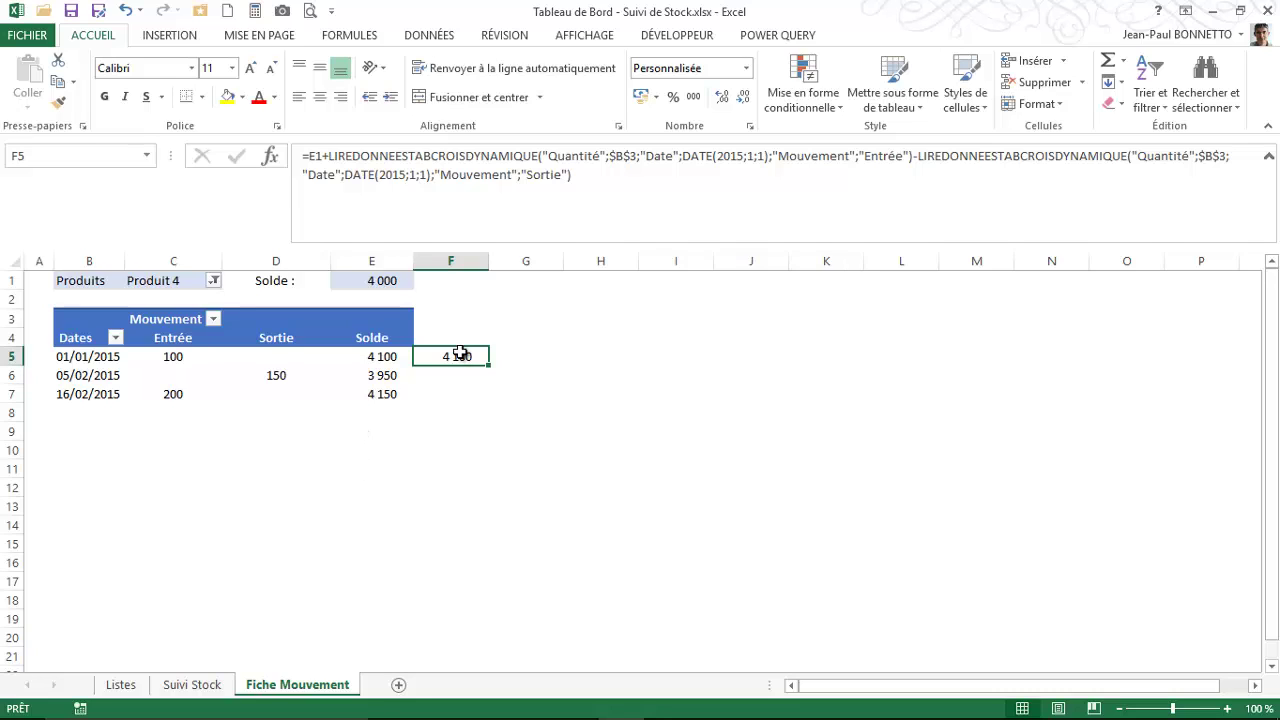
pyautogui.press('Delete')
# Fill the Solde formula from E7 down to E24 and check its copies in the rows of the Solde column.
pyautogui.click(383, 374)
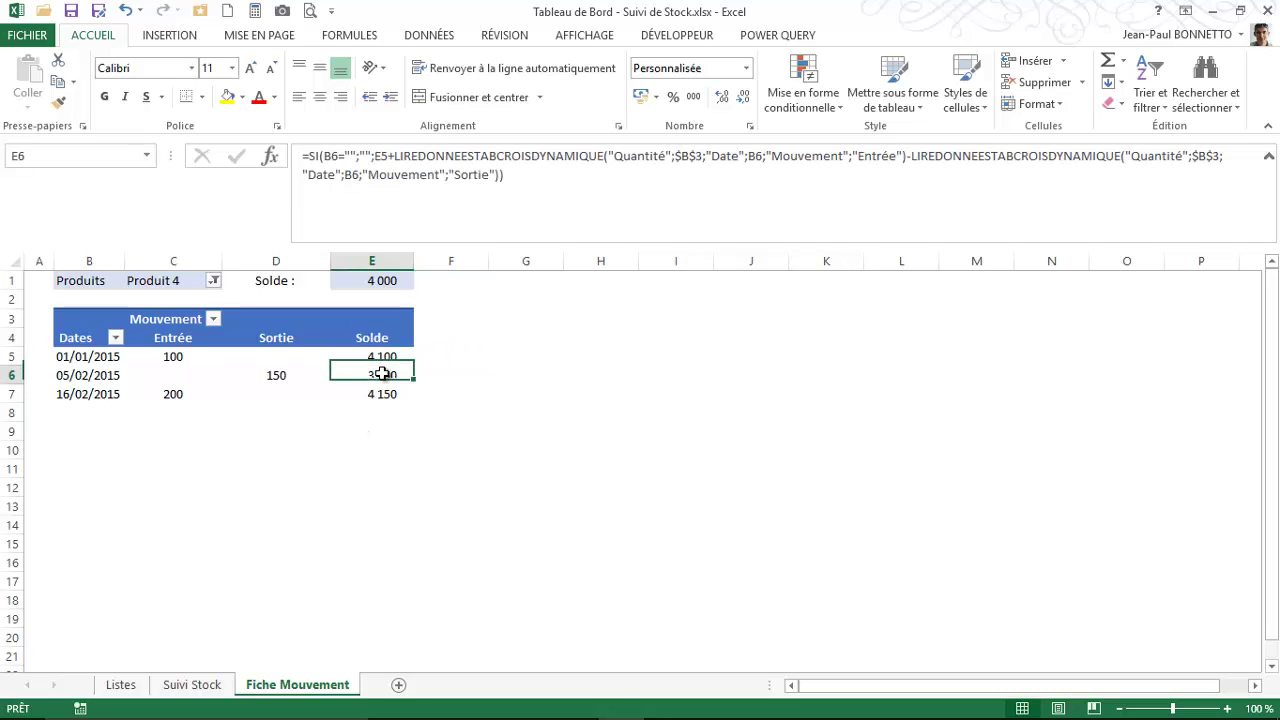
pyautogui.click(386, 394)
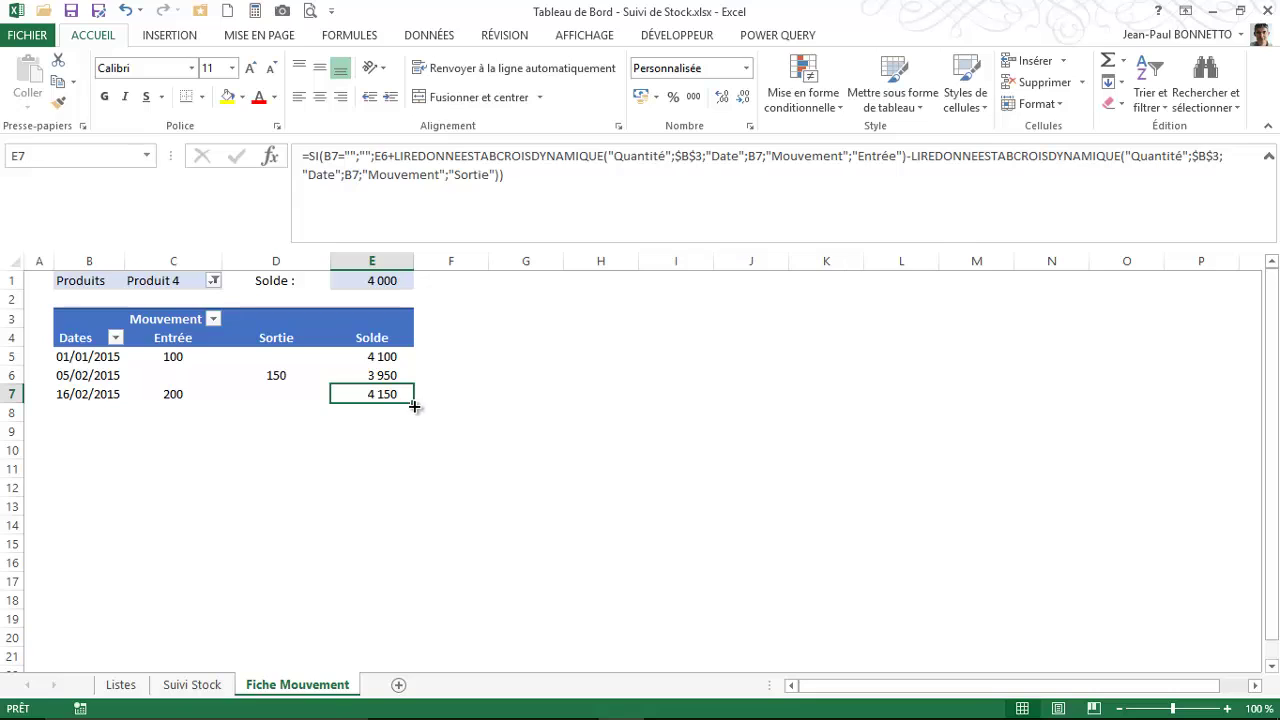
pyautogui.moveTo(414, 406); pyautogui.dragTo(405, 645)
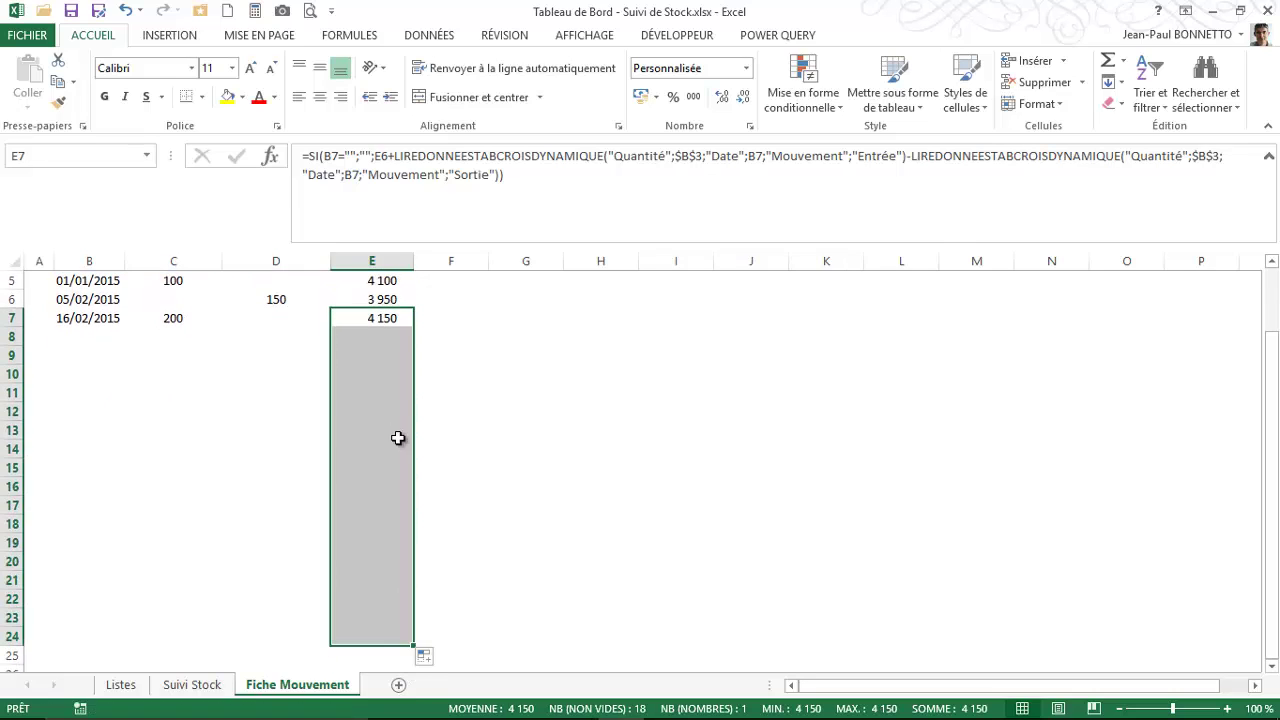
pyautogui.click(389, 390)
pyautogui.click(378, 340)
pyautogui.scroll(2, 380, 335)
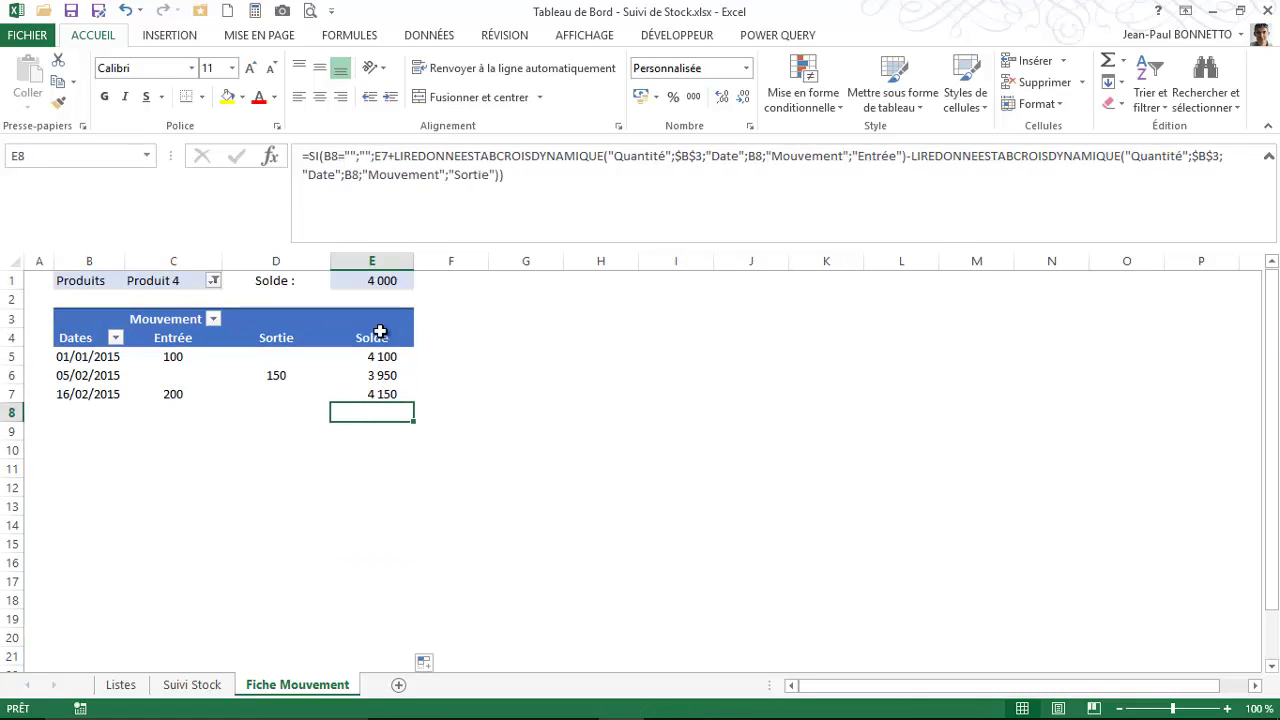
pyautogui.click(388, 372)
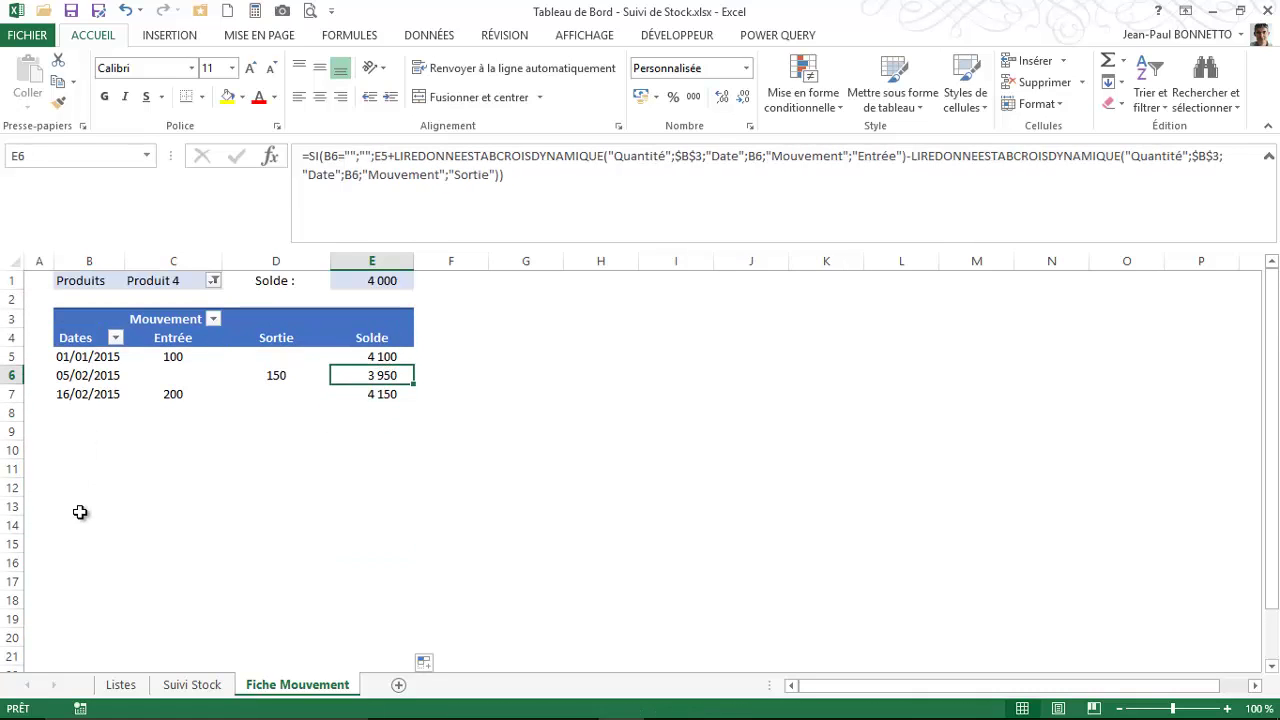
# Filter the pivot table on the Fiche Mouvement sheet to Produit 1.
pyautogui.click(212, 281)
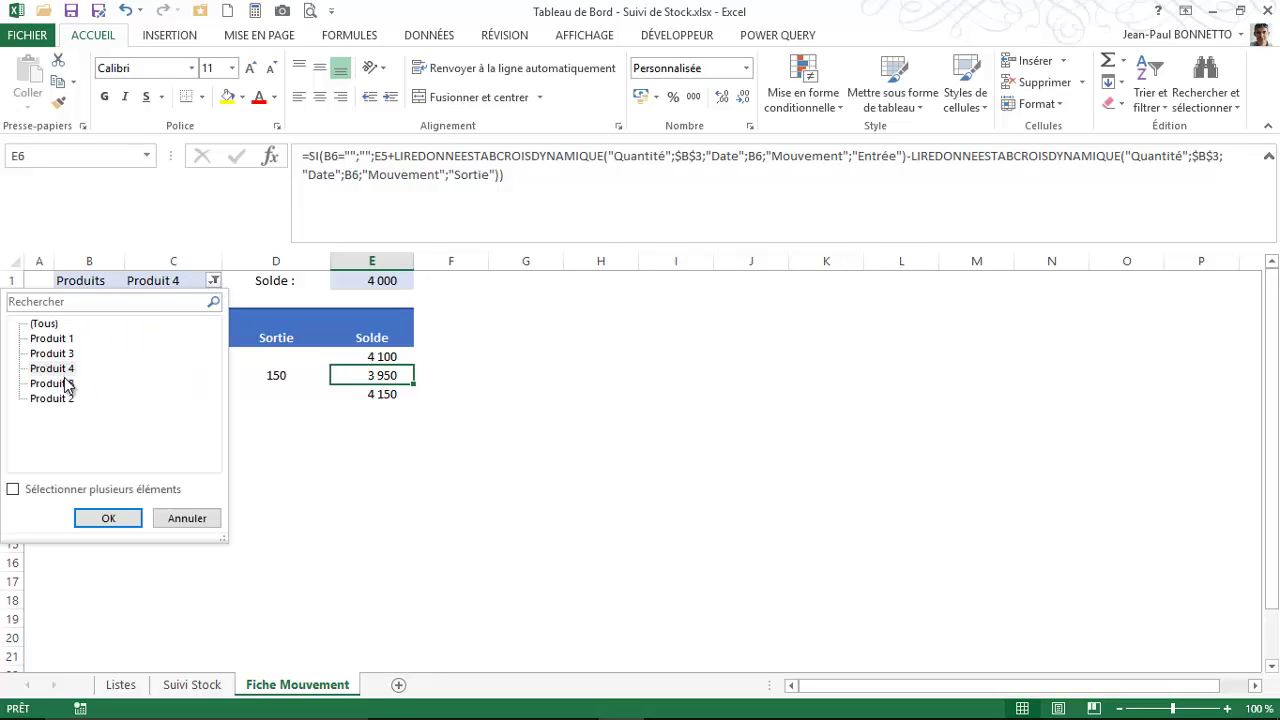
pyautogui.click(66, 339)
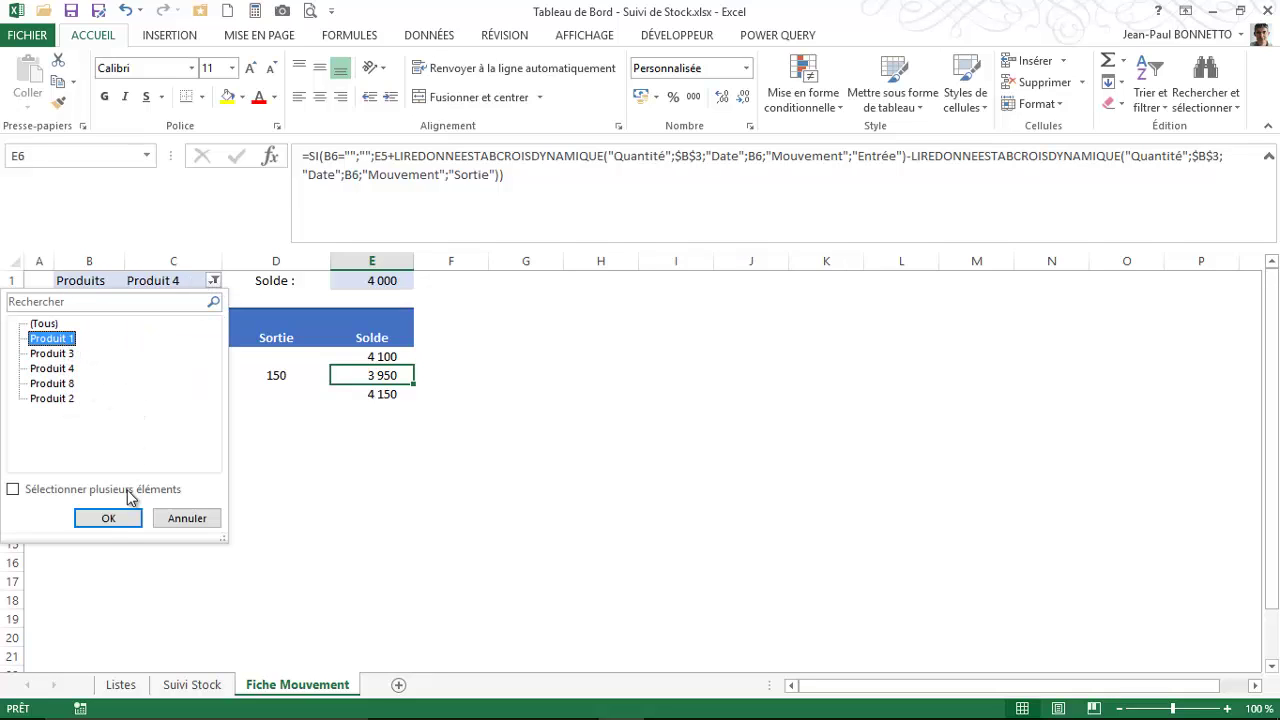
pyautogui.click(104, 518)
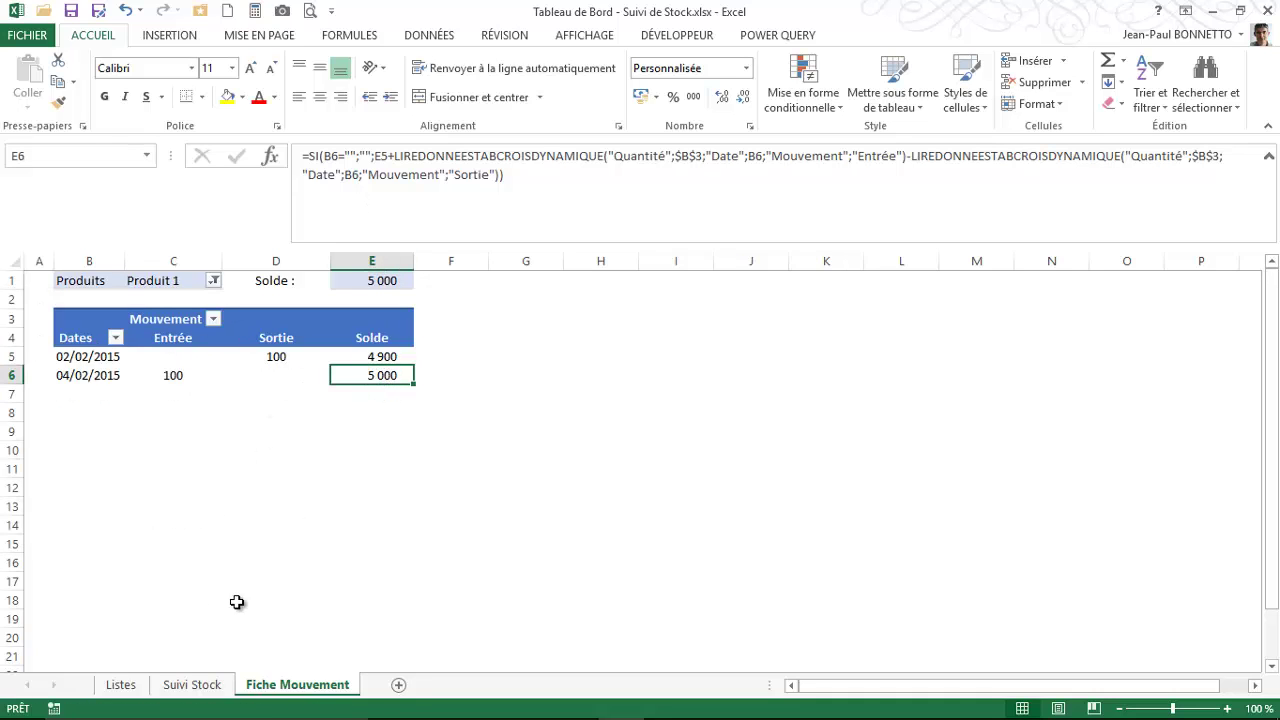
# Collapse the formula bar on the Suivi Stock sheet and select the table's first date cell, A2.
pyautogui.click(220, 685)
pyautogui.click(294, 443)
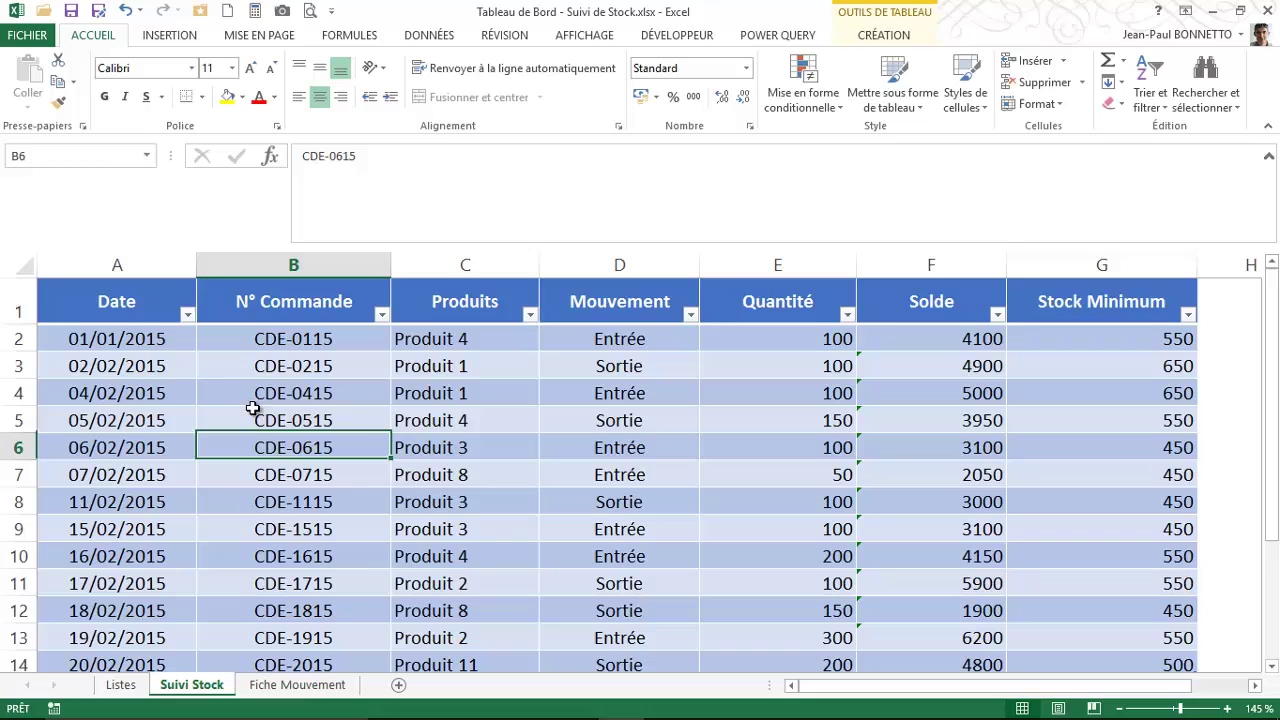
pyautogui.click(126, 340)
pyautogui.click(1268, 157)
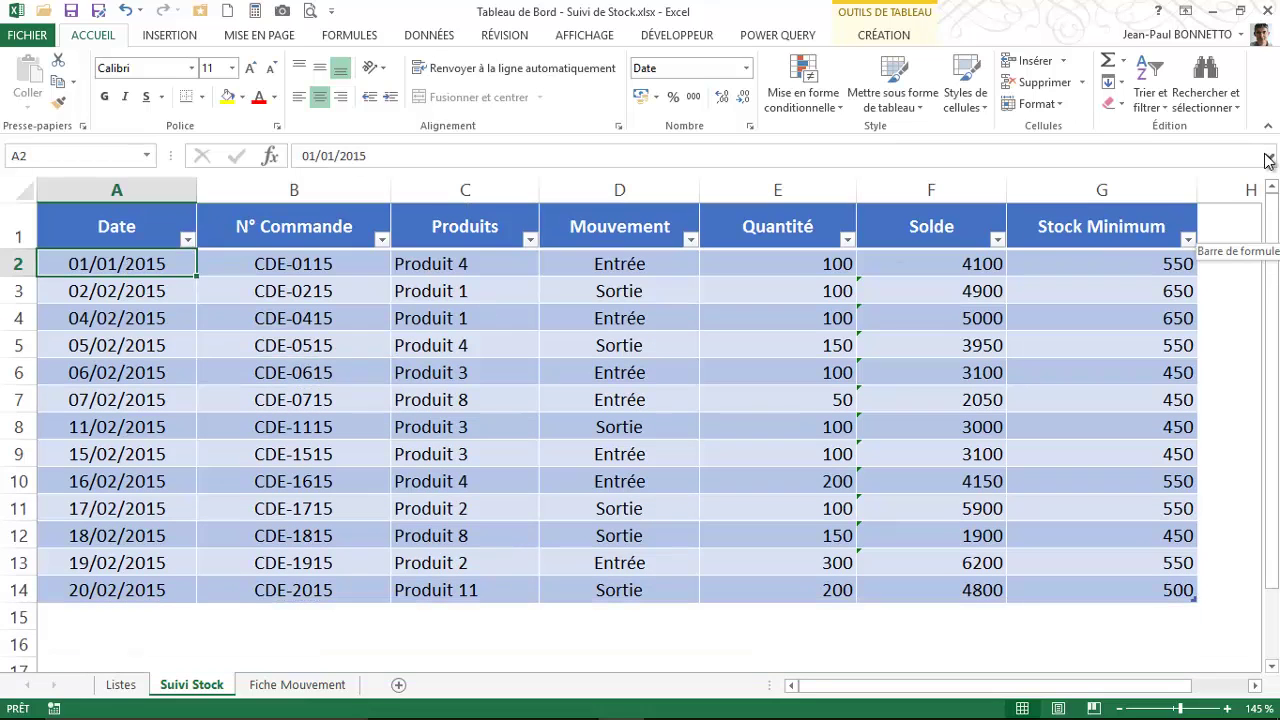
pyautogui.click(298, 285)
pyautogui.click(157, 263)
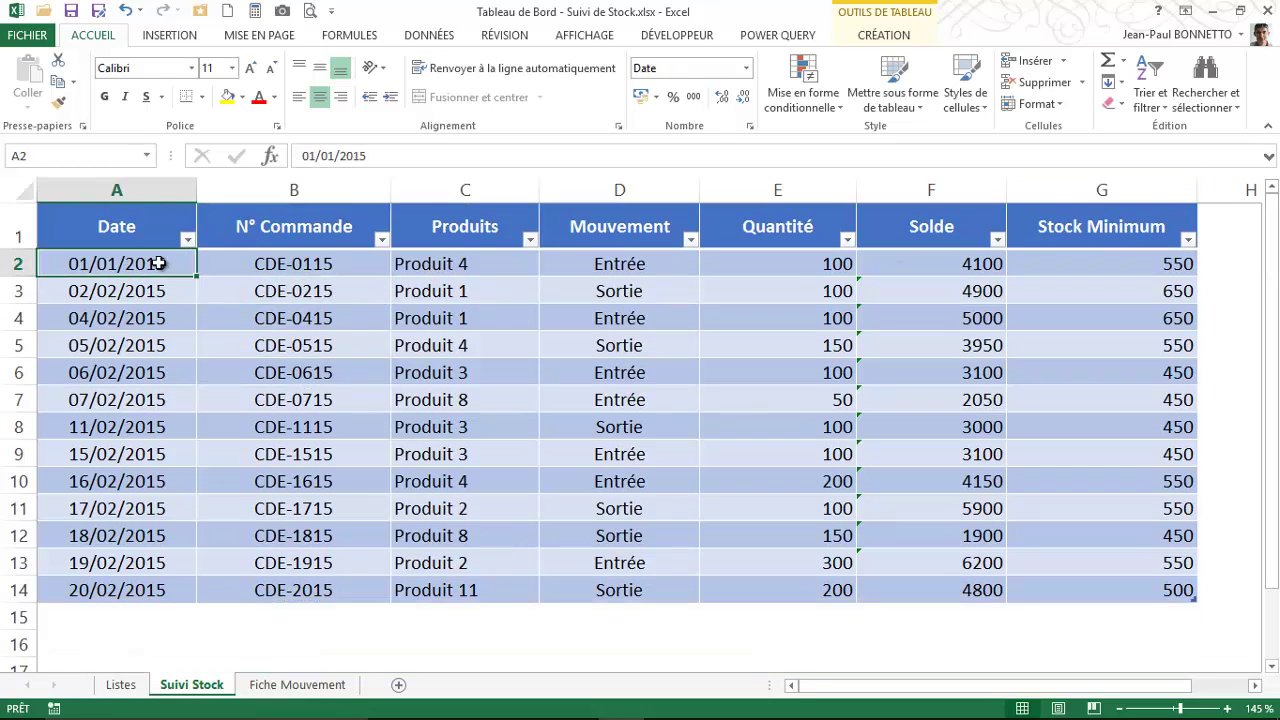